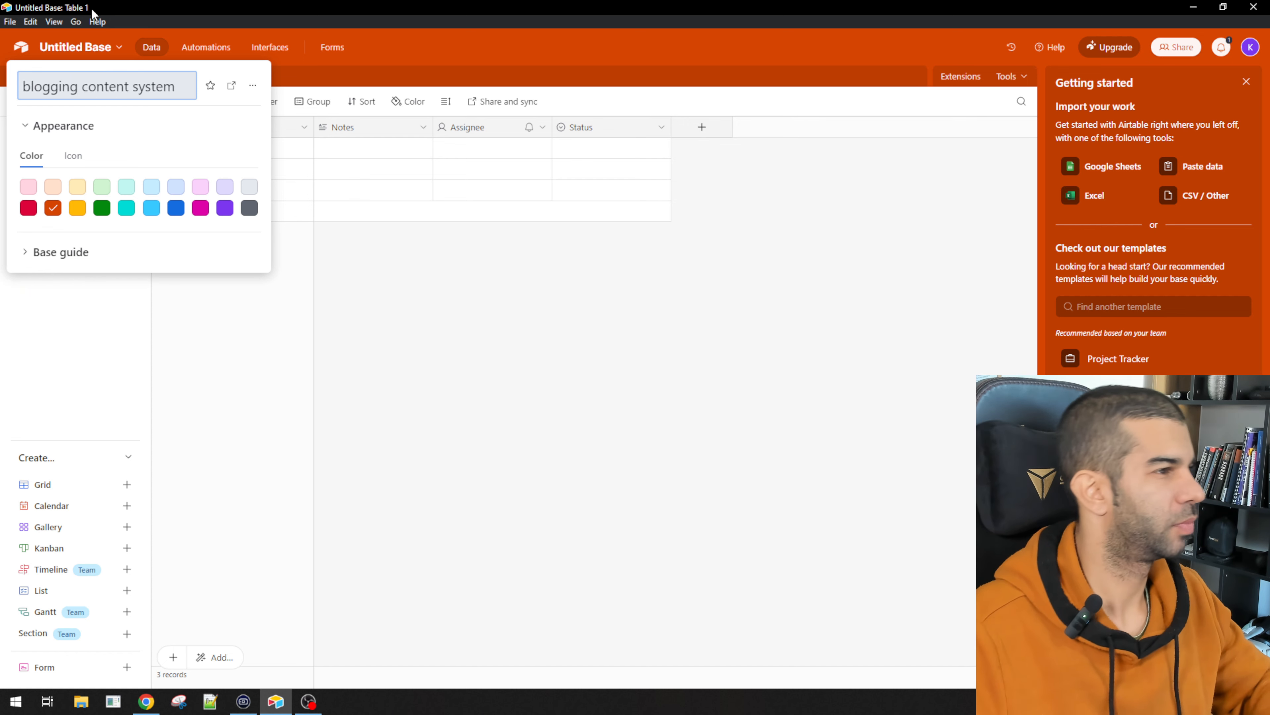
Step: Confirm the new base name and enter 'keyword' in the first record's Name cell
click(431, 196)
click(234, 132)
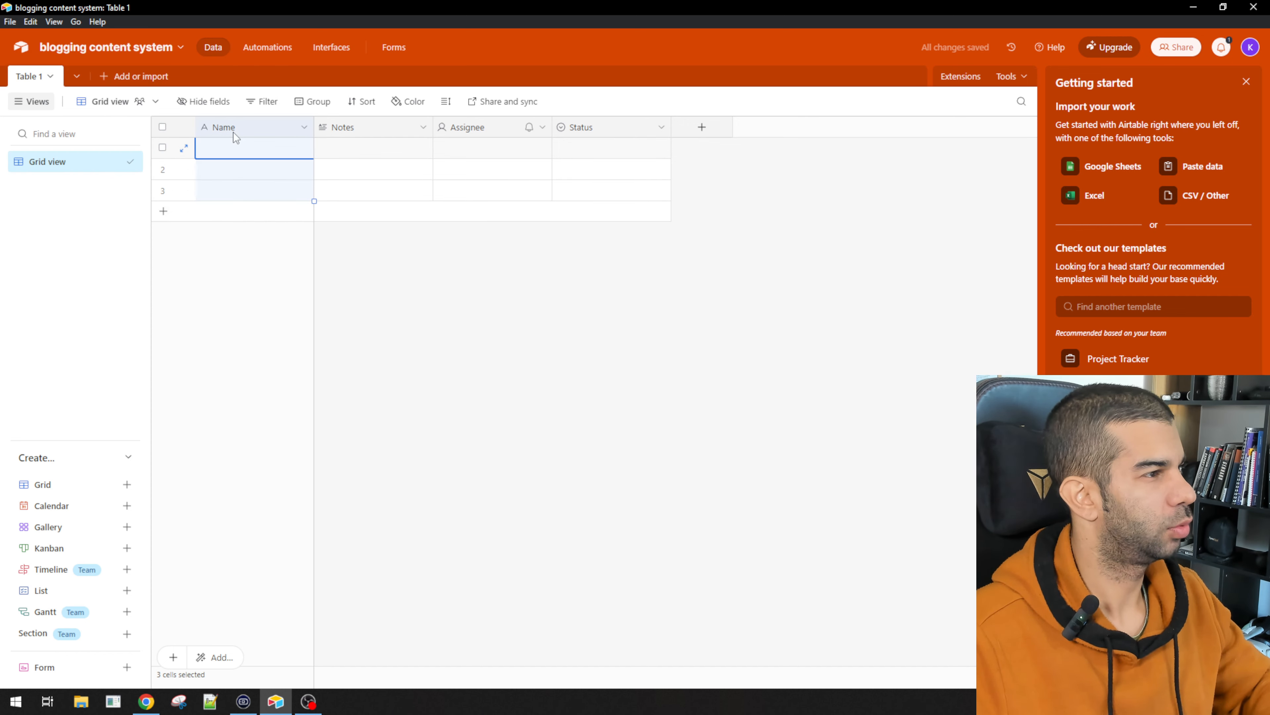
text(keyword)
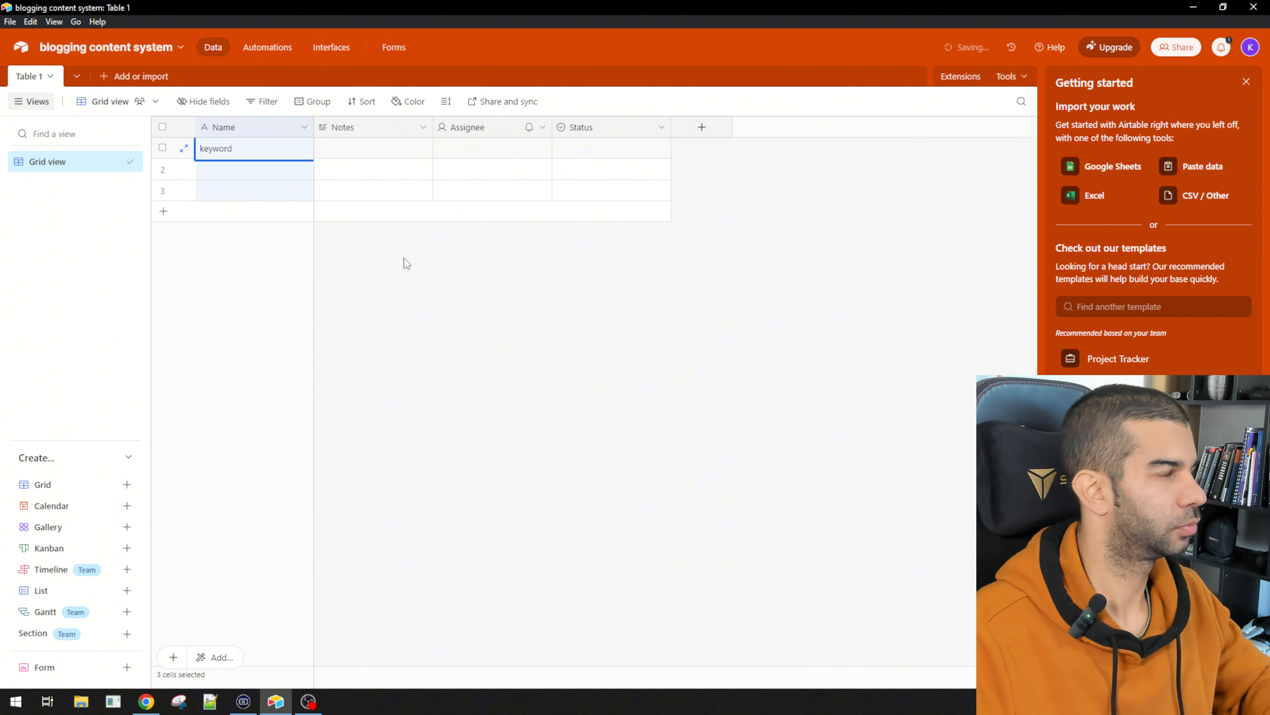
click(472, 352)
Step: Rename the Notes field to keyword and make it a Single line text field
click(329, 128)
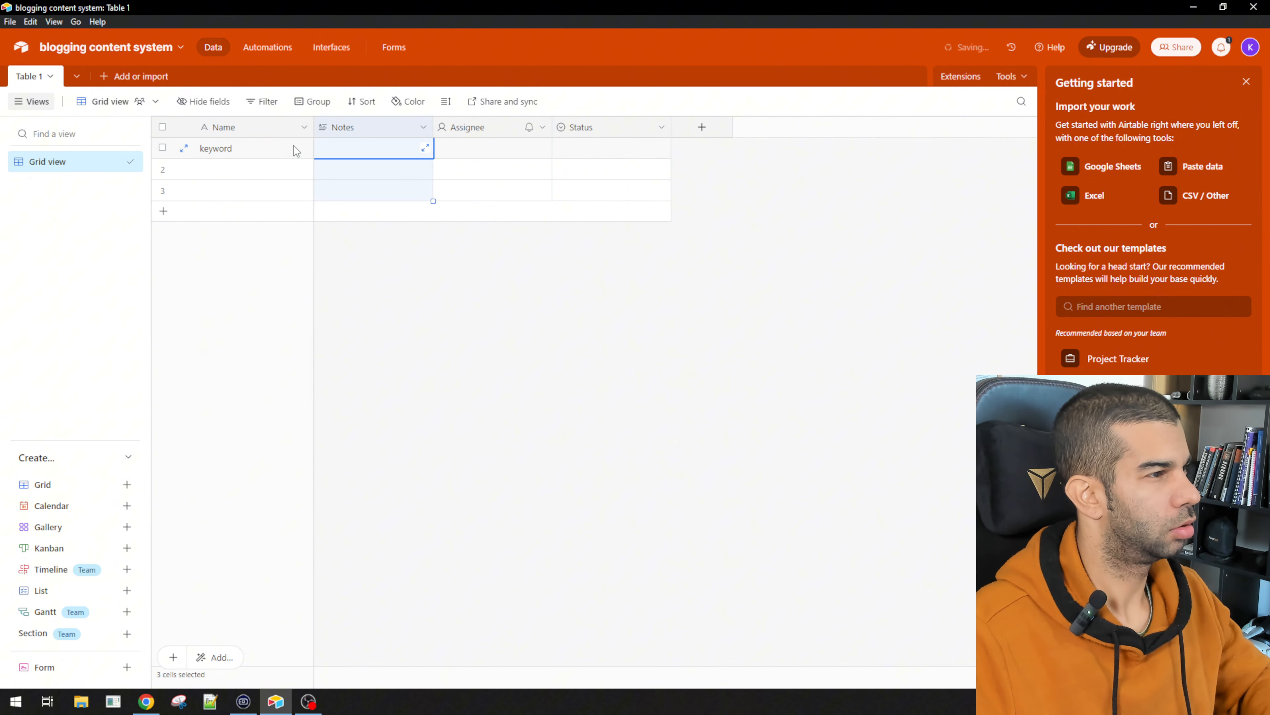
double_click(342, 135)
text(keyword)
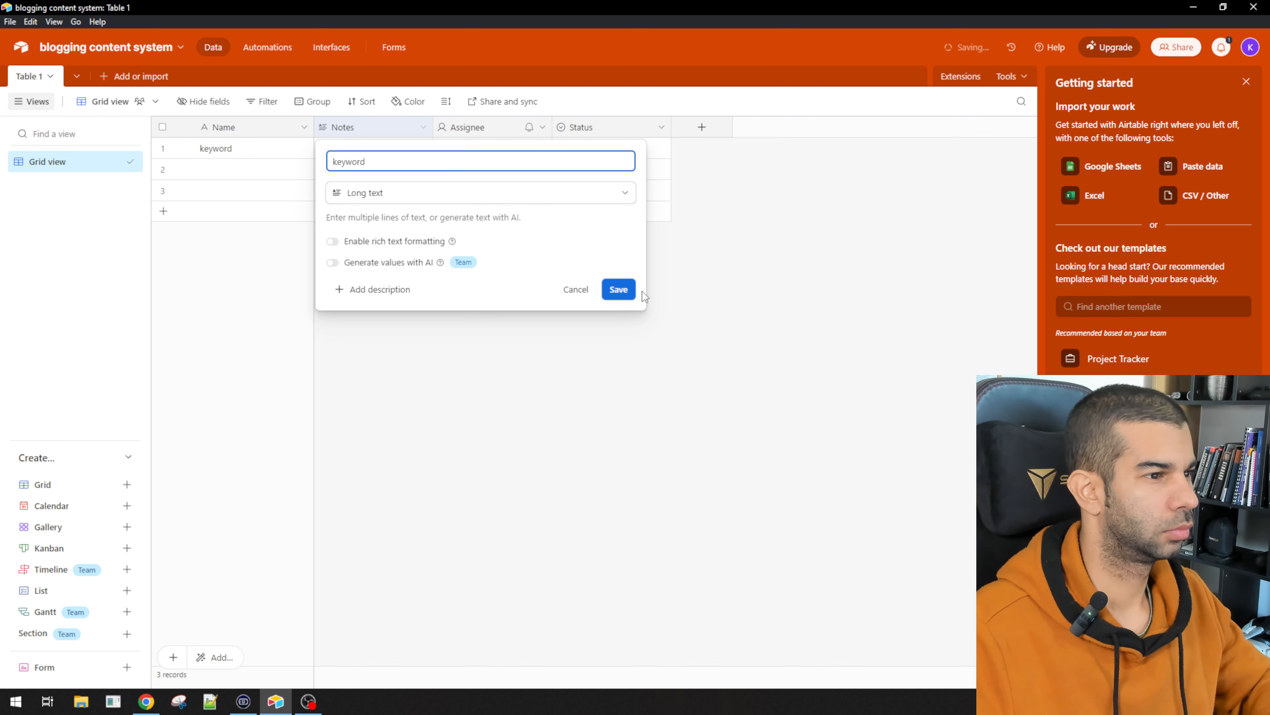
click(631, 290)
double_click(356, 128)
click(367, 196)
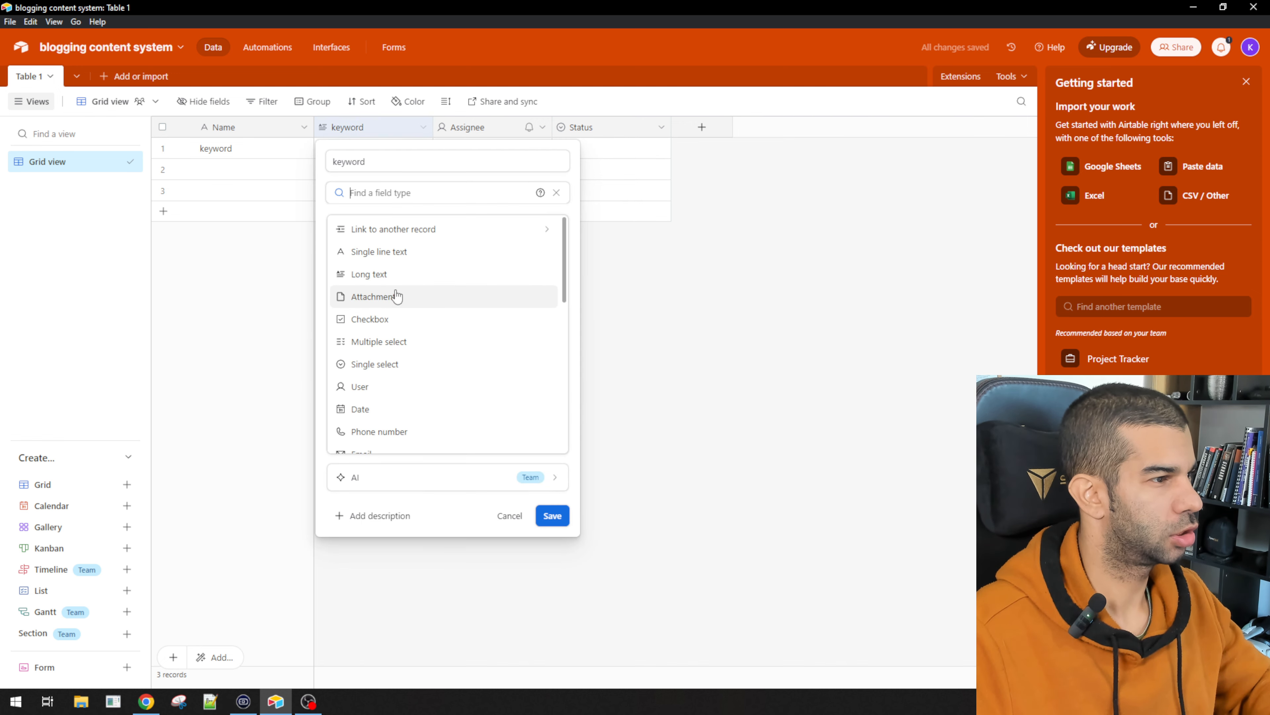
text(s)
click(419, 231)
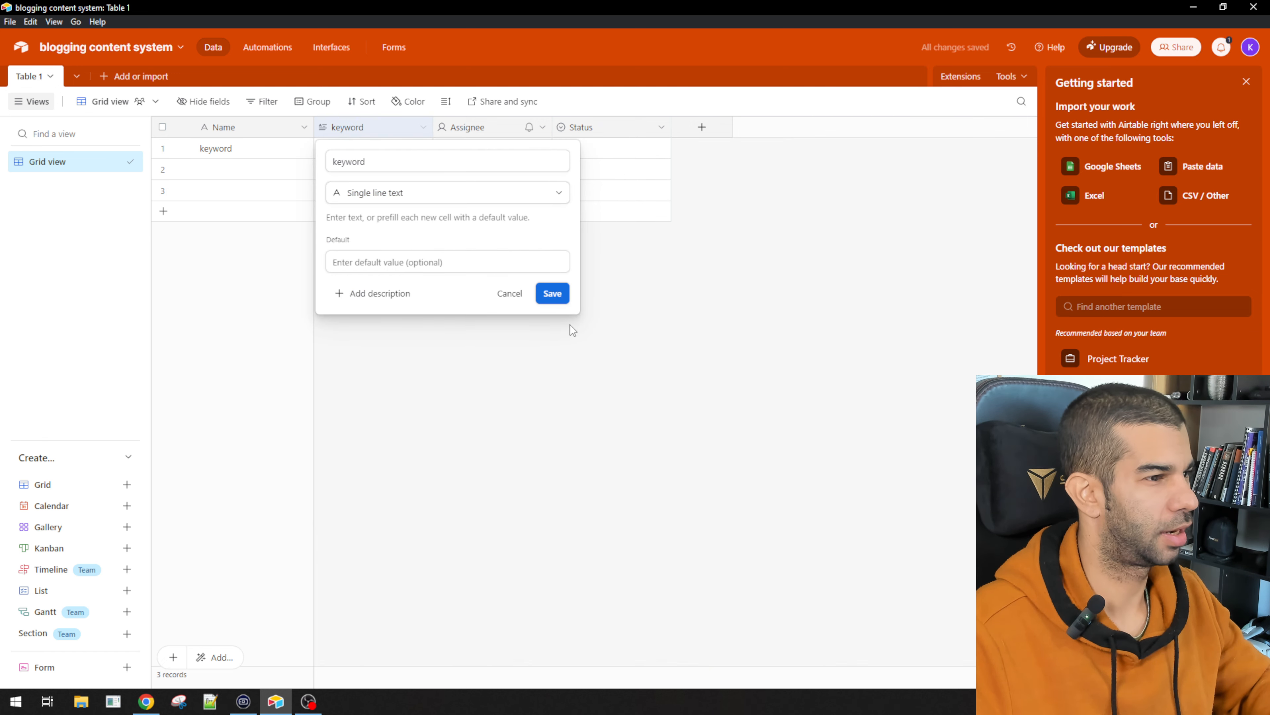
click(553, 299)
Step: Delete the Status and Assignee fields
right_click(615, 131)
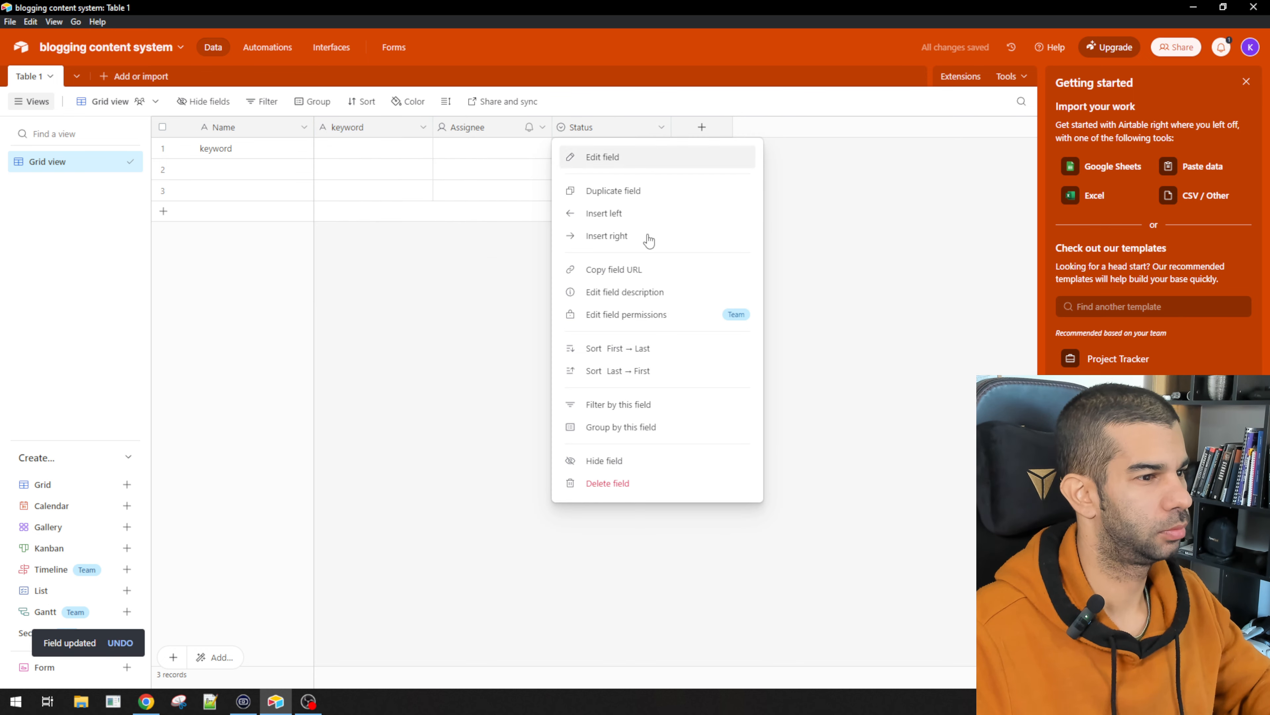
key(Return)
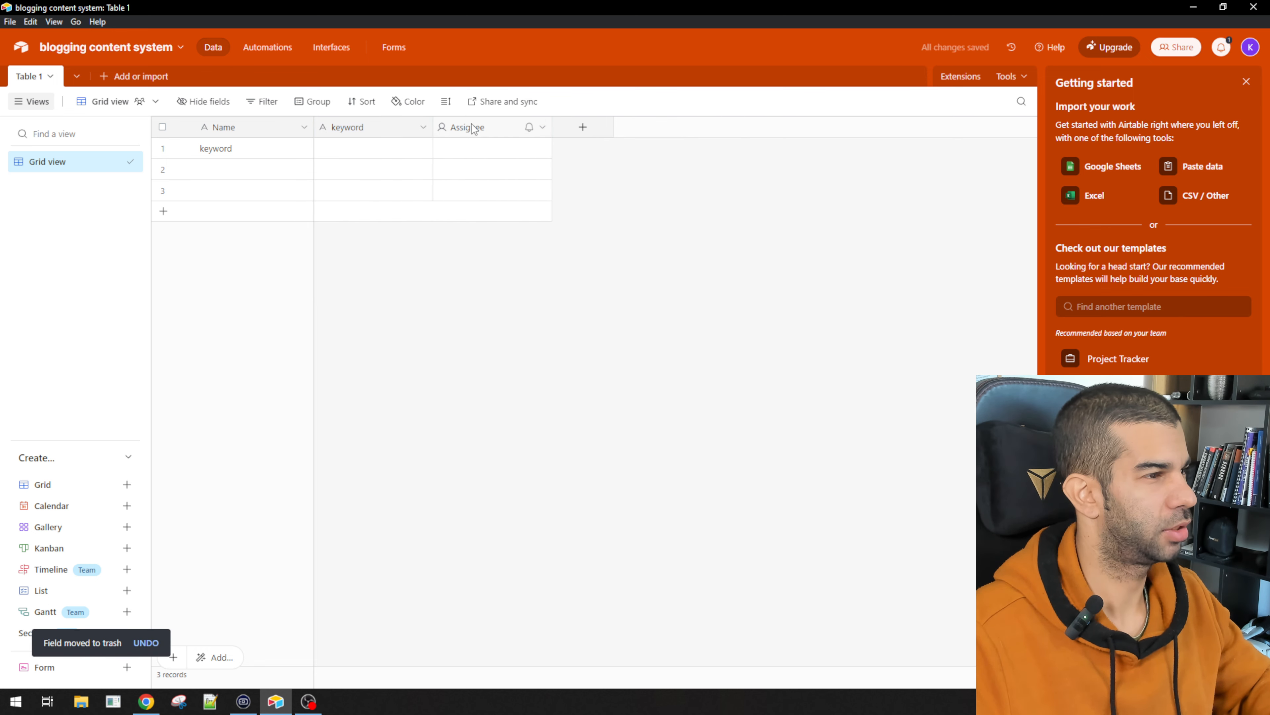
right_click(471, 128)
click(521, 484)
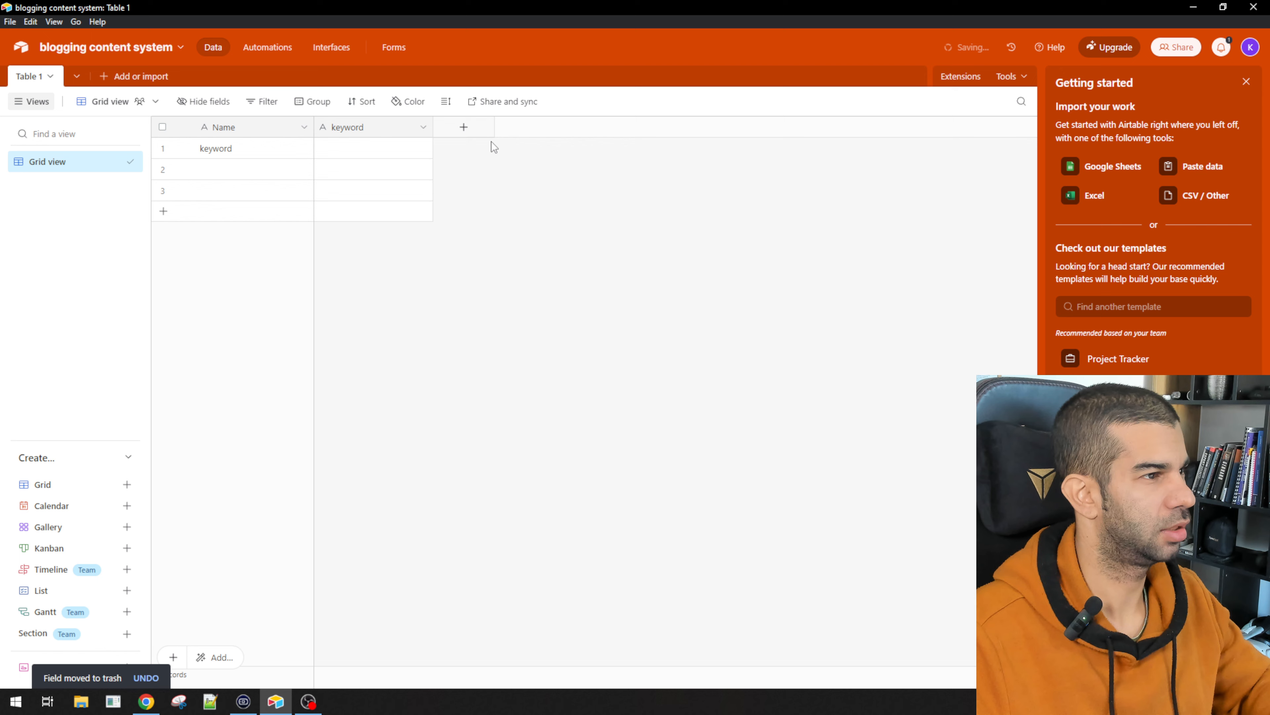
Step: Add a Button field named Generate Sub topics with an empty URL formula
click(464, 127)
text(Gene)
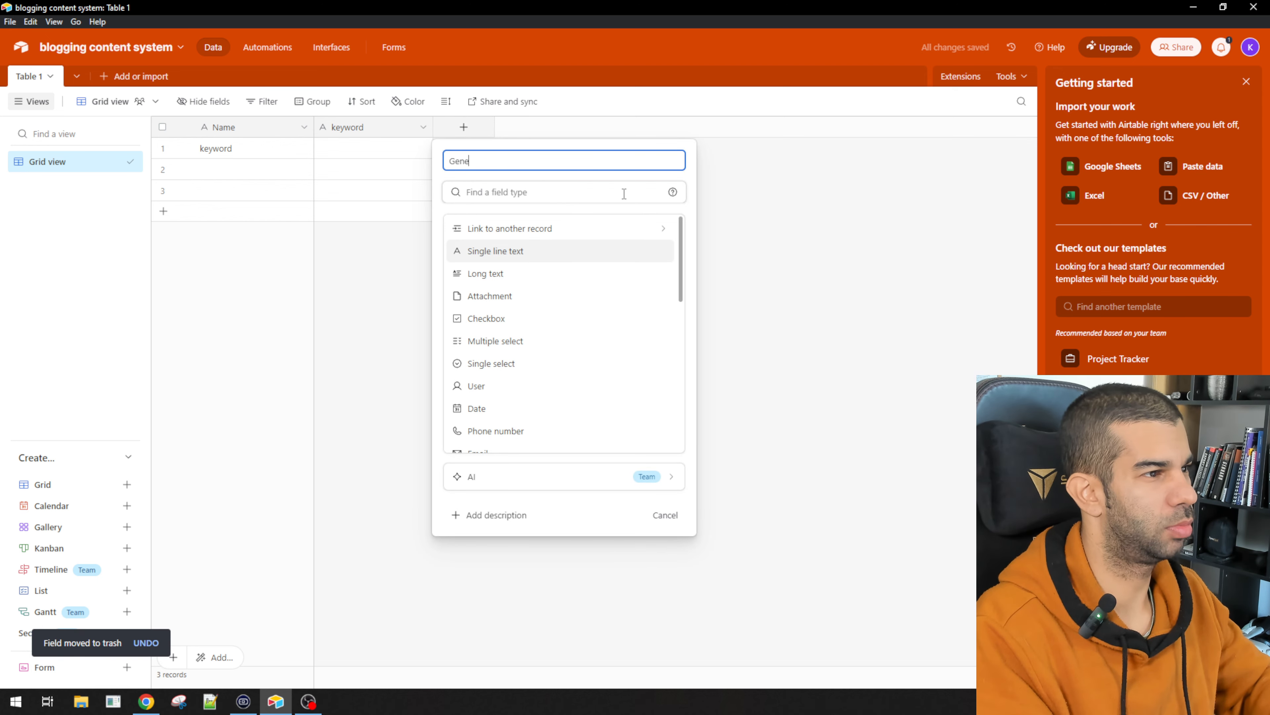
text(rate Sub topics)
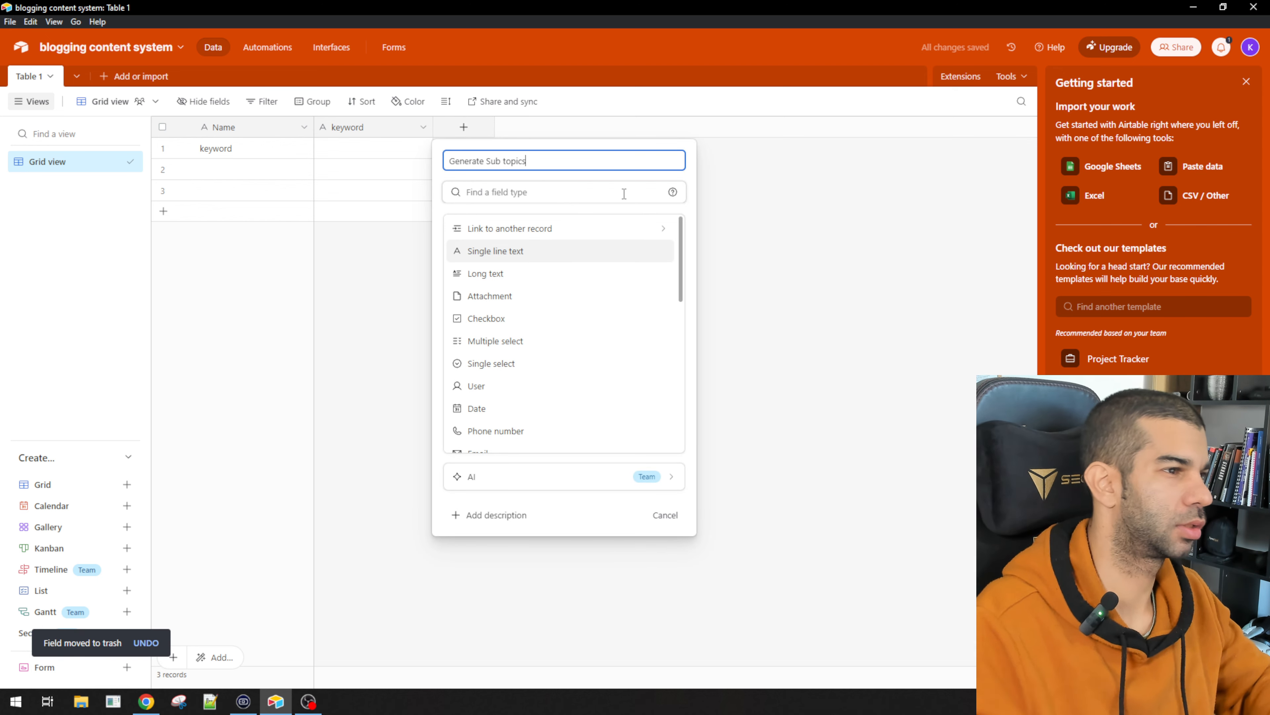
scroll(543, 312, down, 5)
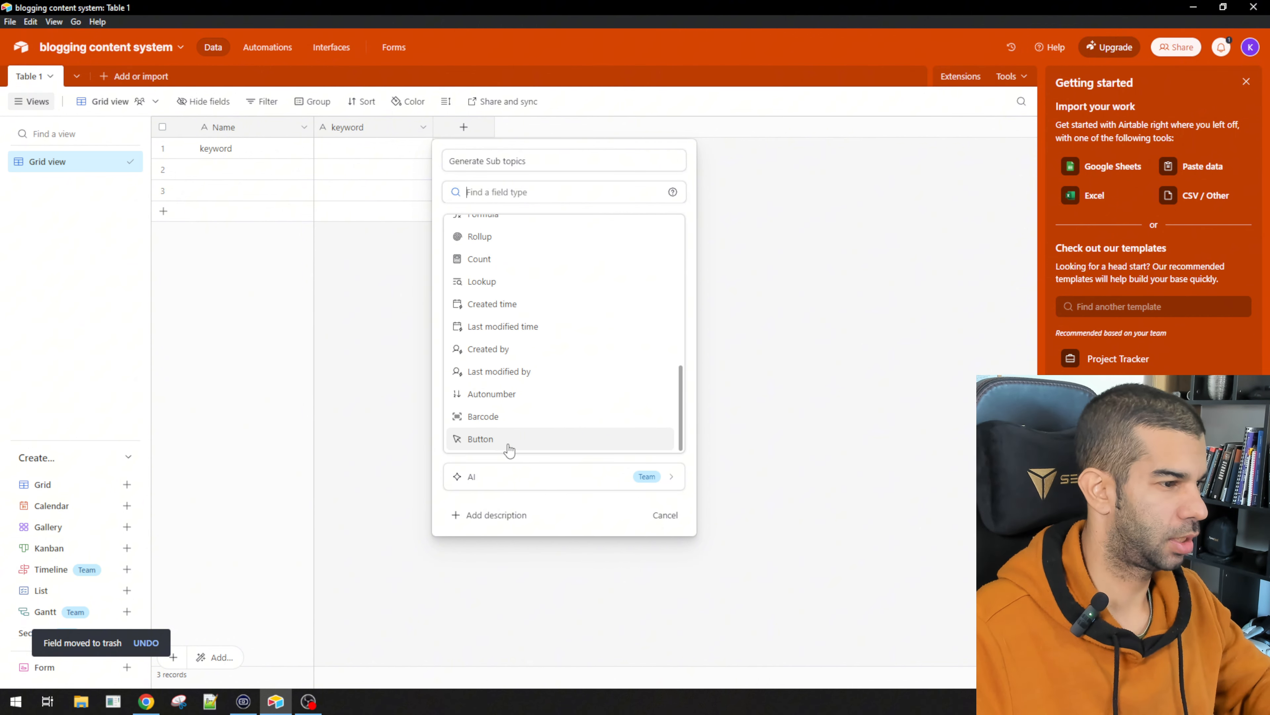
click(507, 445)
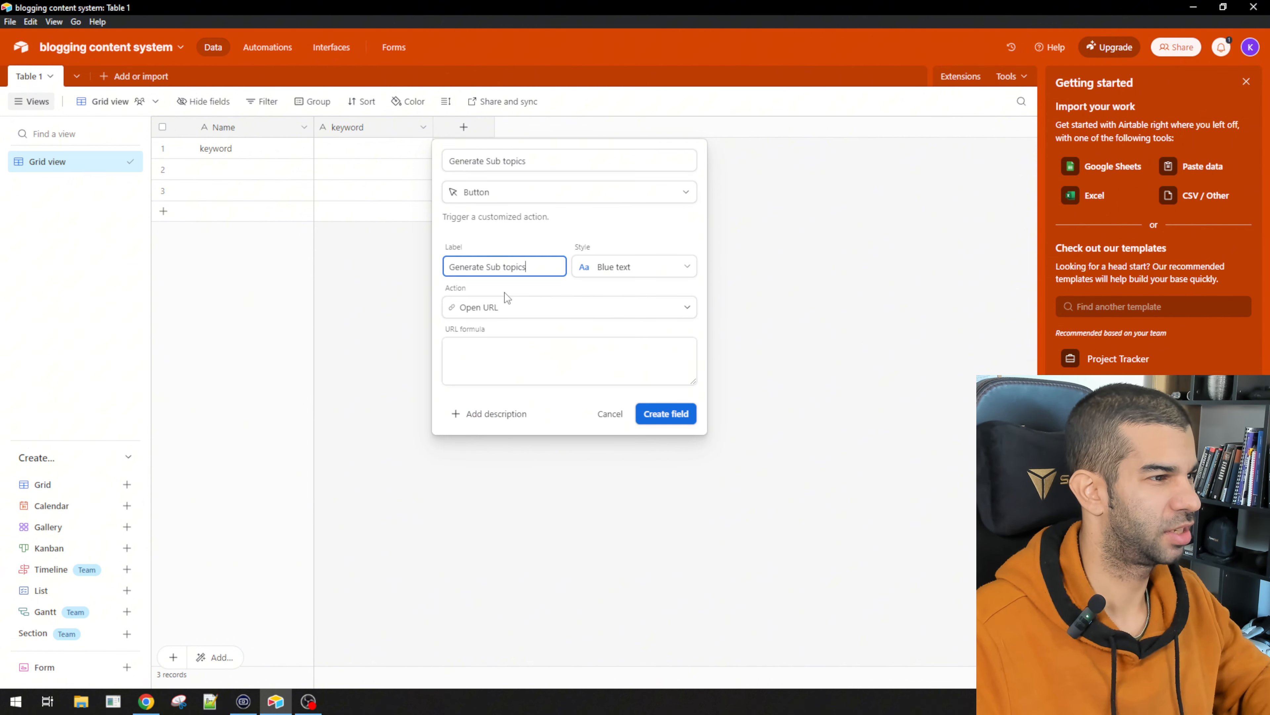
click(601, 363)
text("")
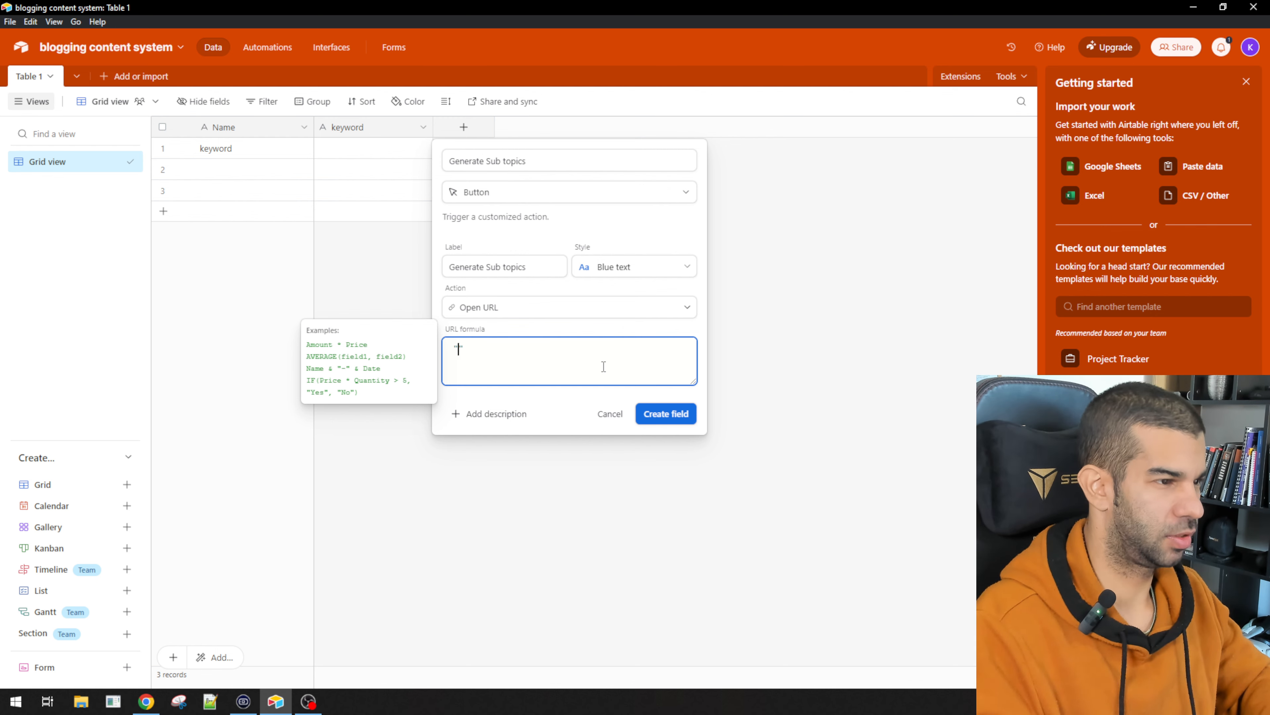
click(672, 437)
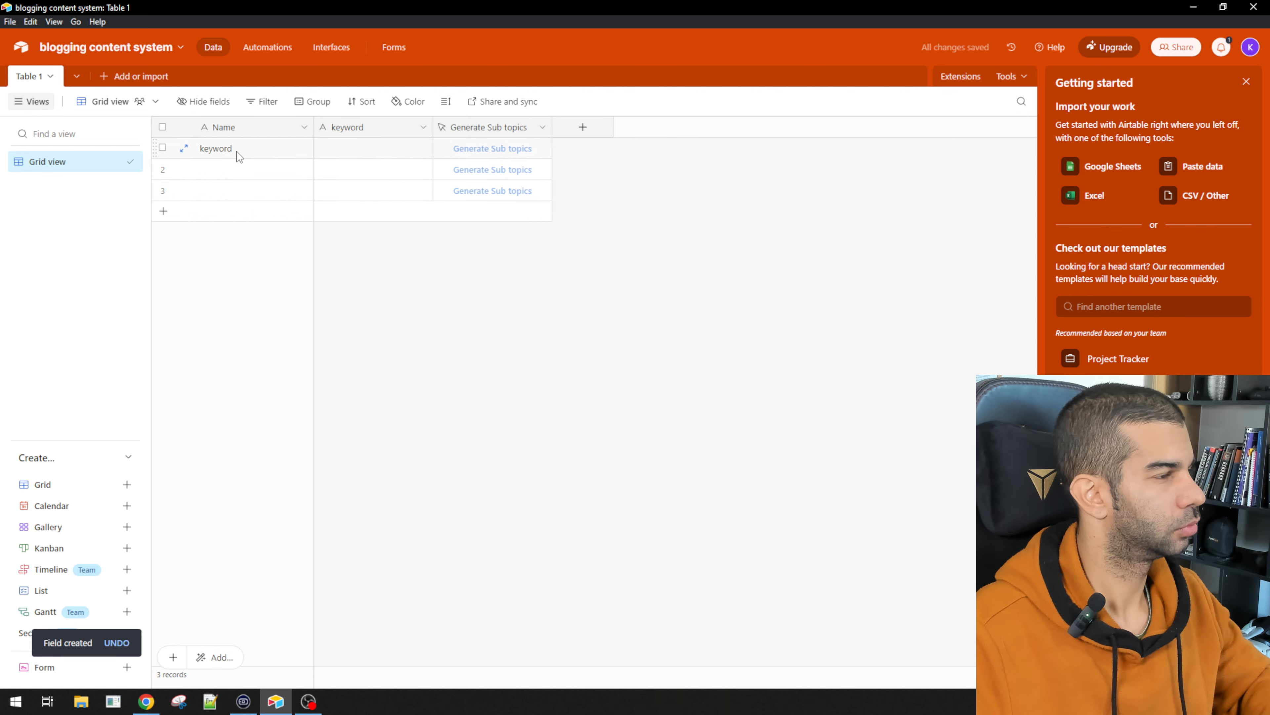
Step: Rename the Name field to recordId as a Formula field using =RECORD_ID()
double_click(245, 133)
text(r)
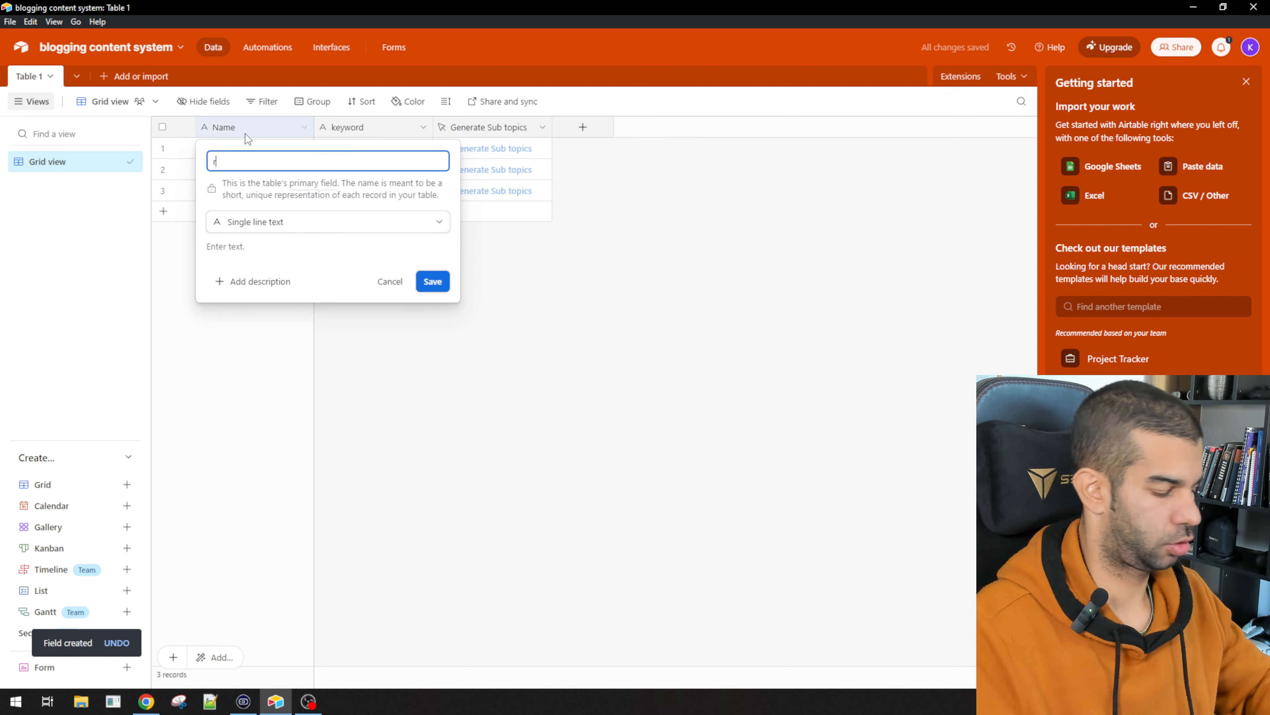
text(ecordId)
key(Tab)
key(Tab)
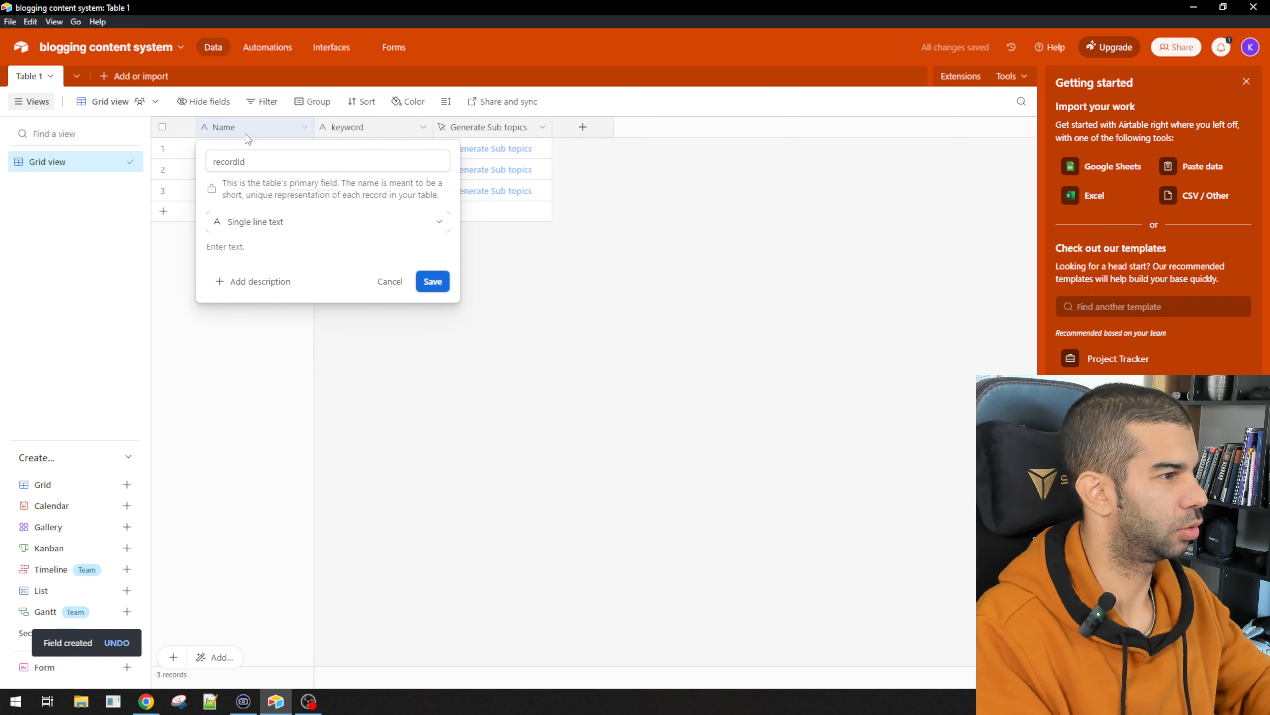
text(f)
key(BackSpace)
text(f)
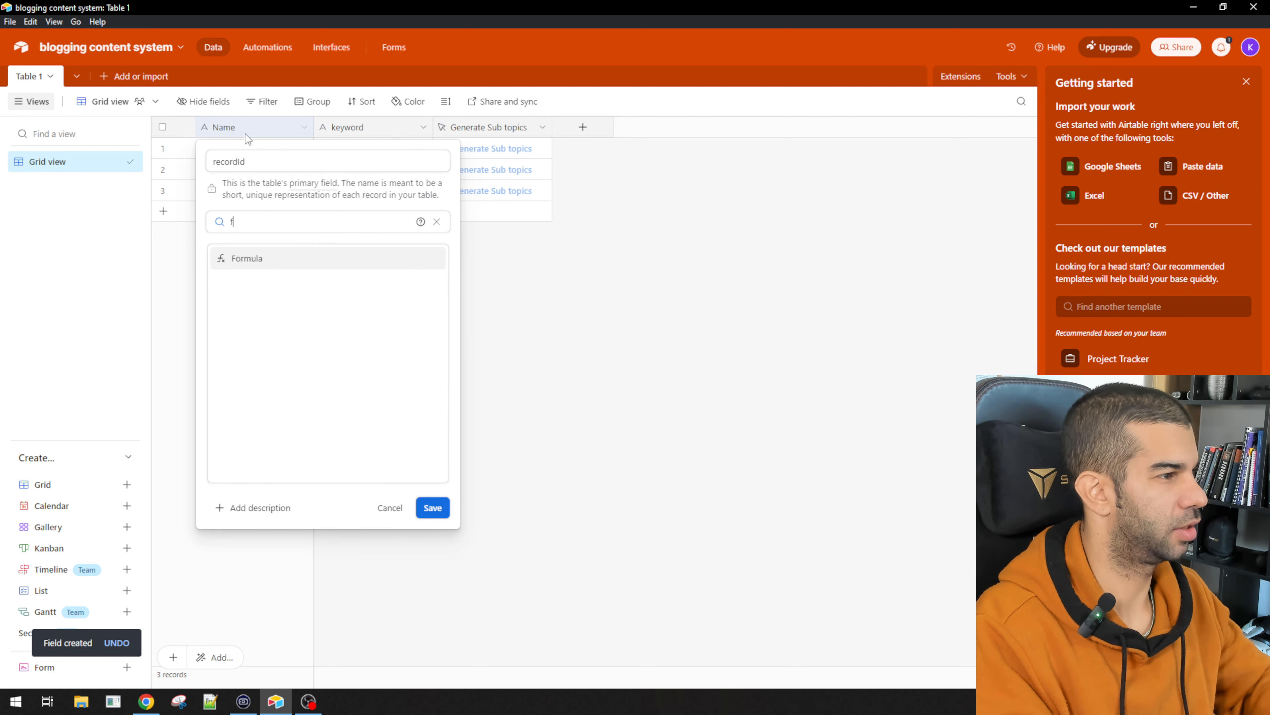
key(Return)
key(Tab)
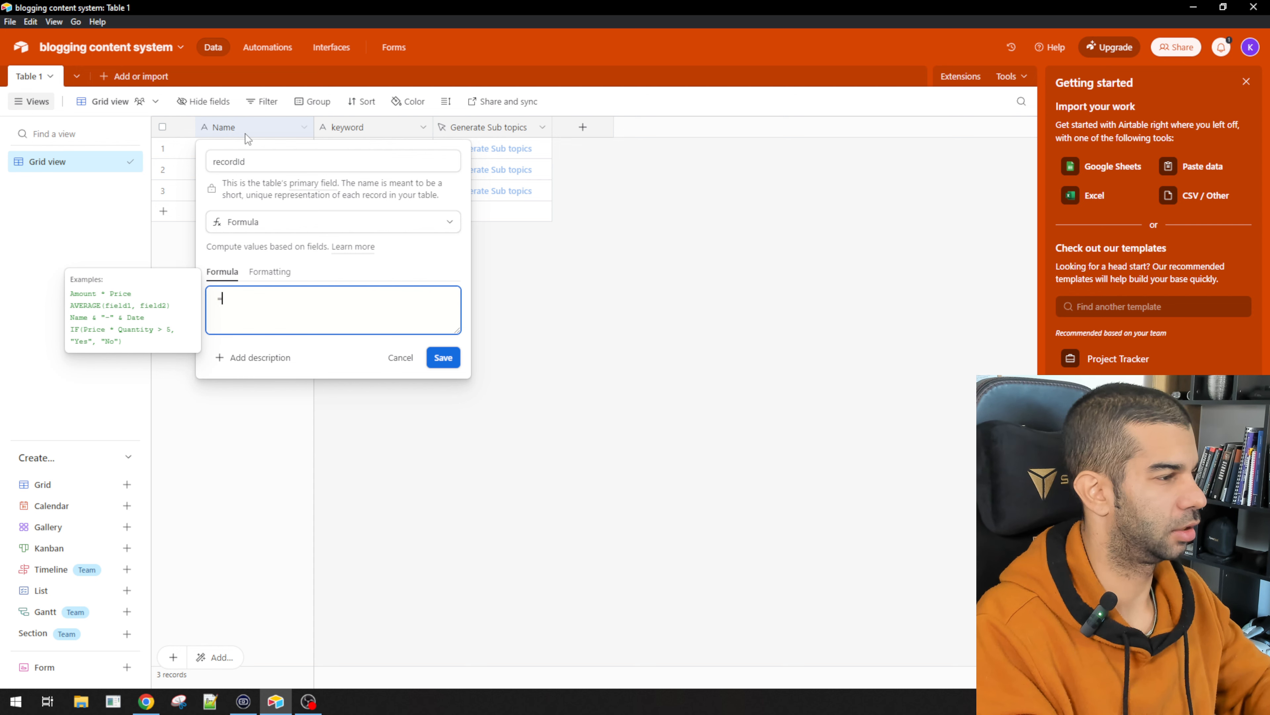
text(=RECORD_ID())
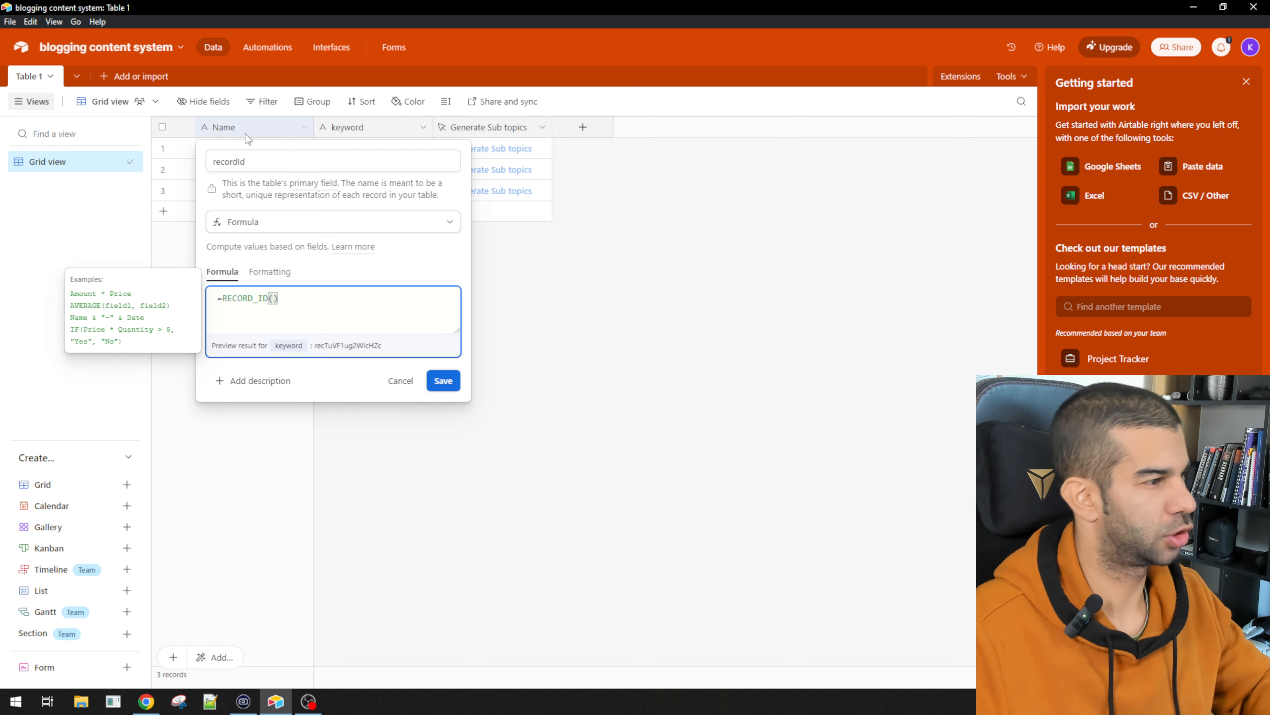
key(Return)
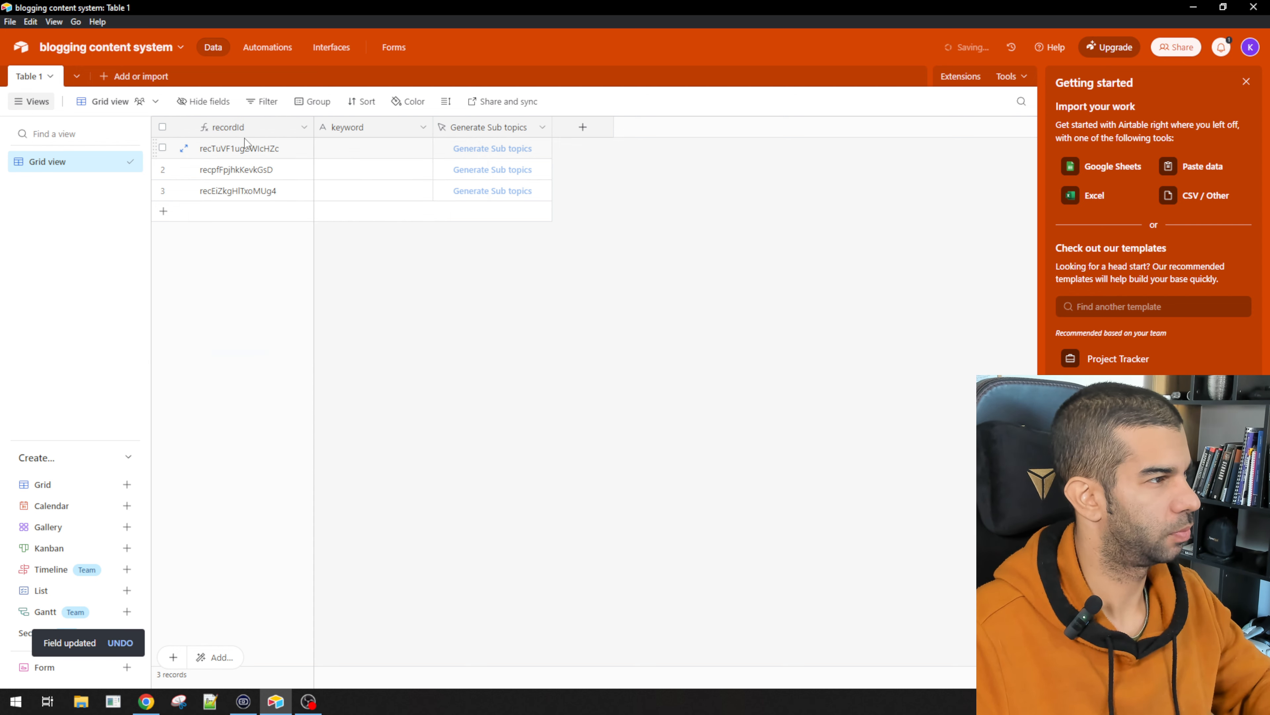
Step: Type test keywords sdfasdf, asdf and asd into three records
text(sdfasdf)
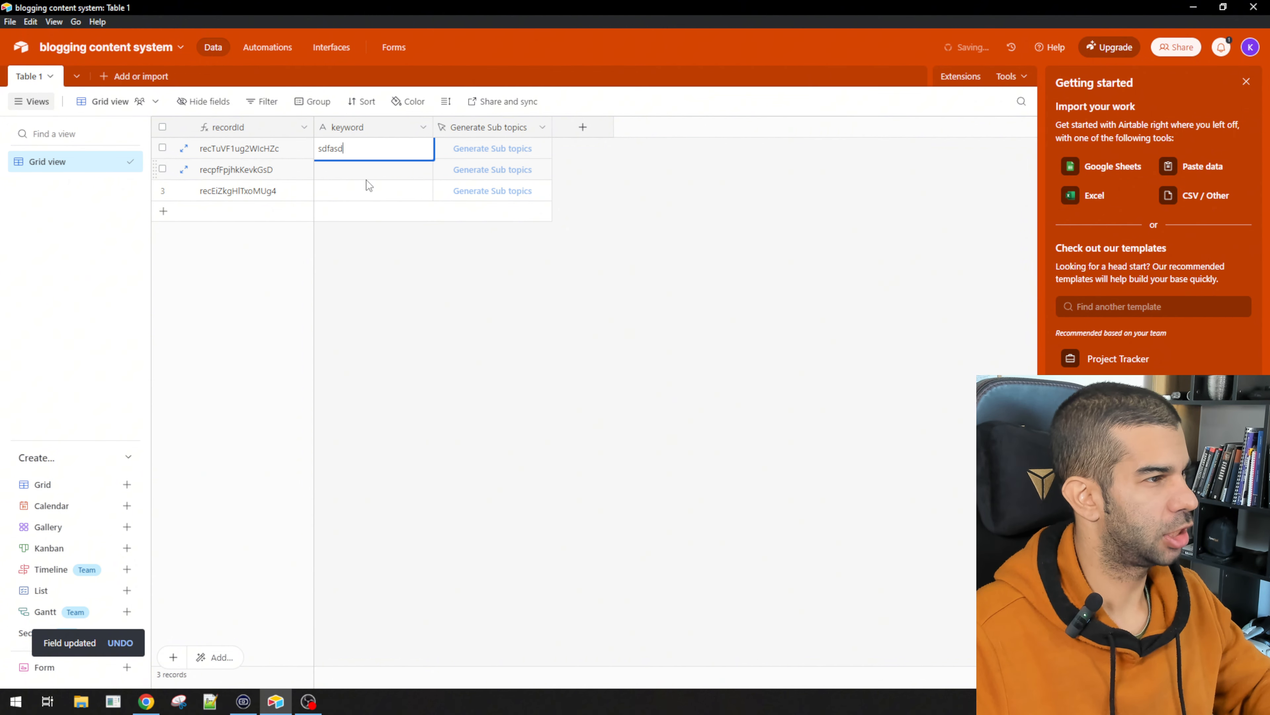
click(366, 176)
text(asdf)
click(359, 195)
text(asd)
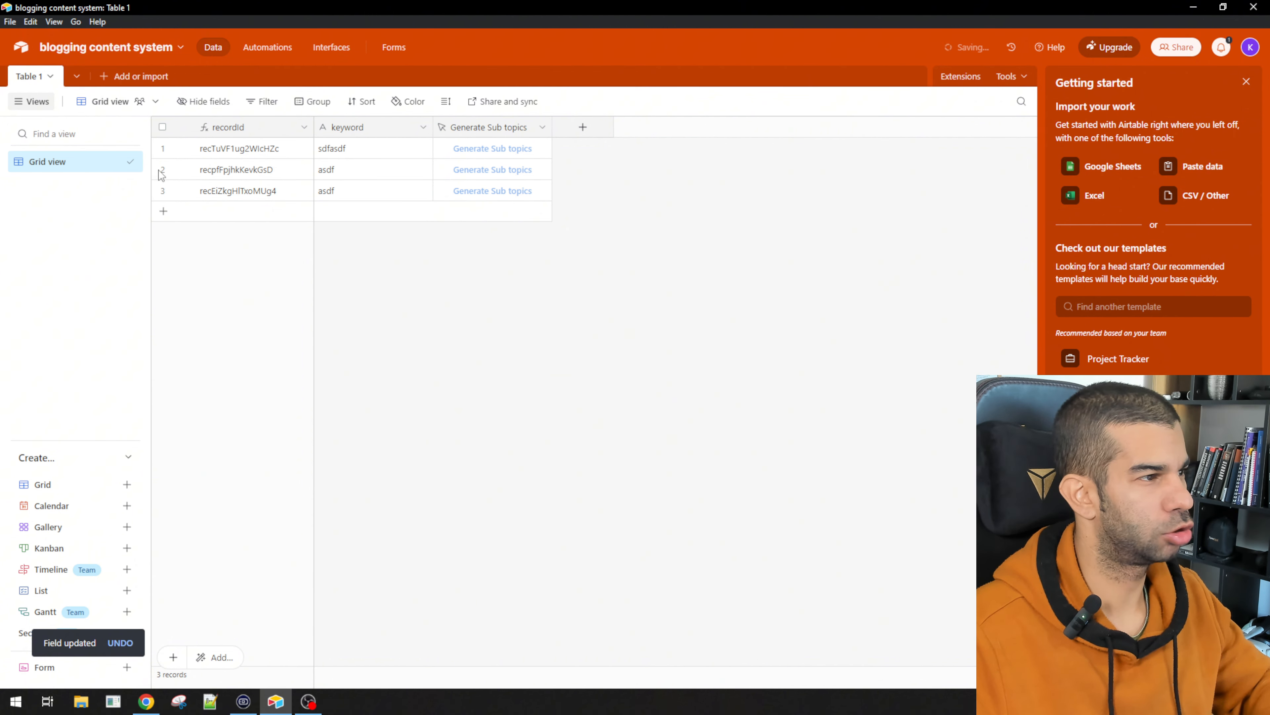
Step: Select all three test records and delete them
click(163, 127)
right_click(249, 174)
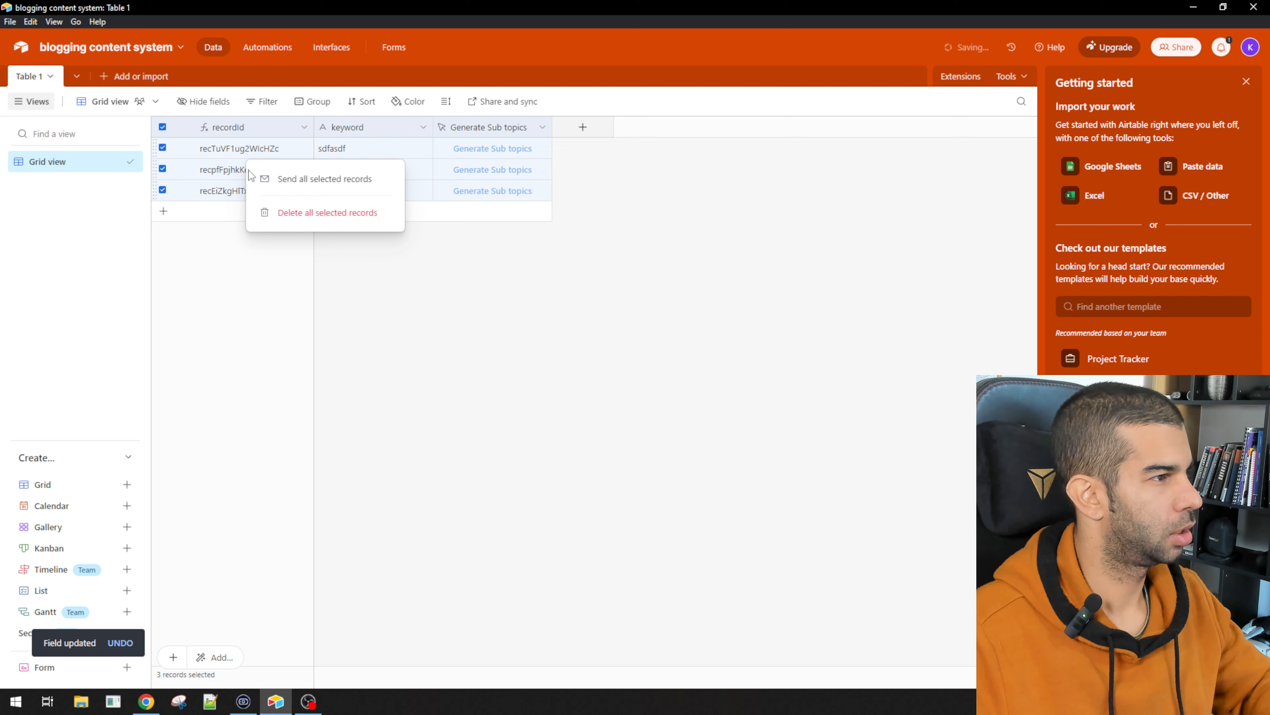
click(290, 212)
key(alt+Tab)
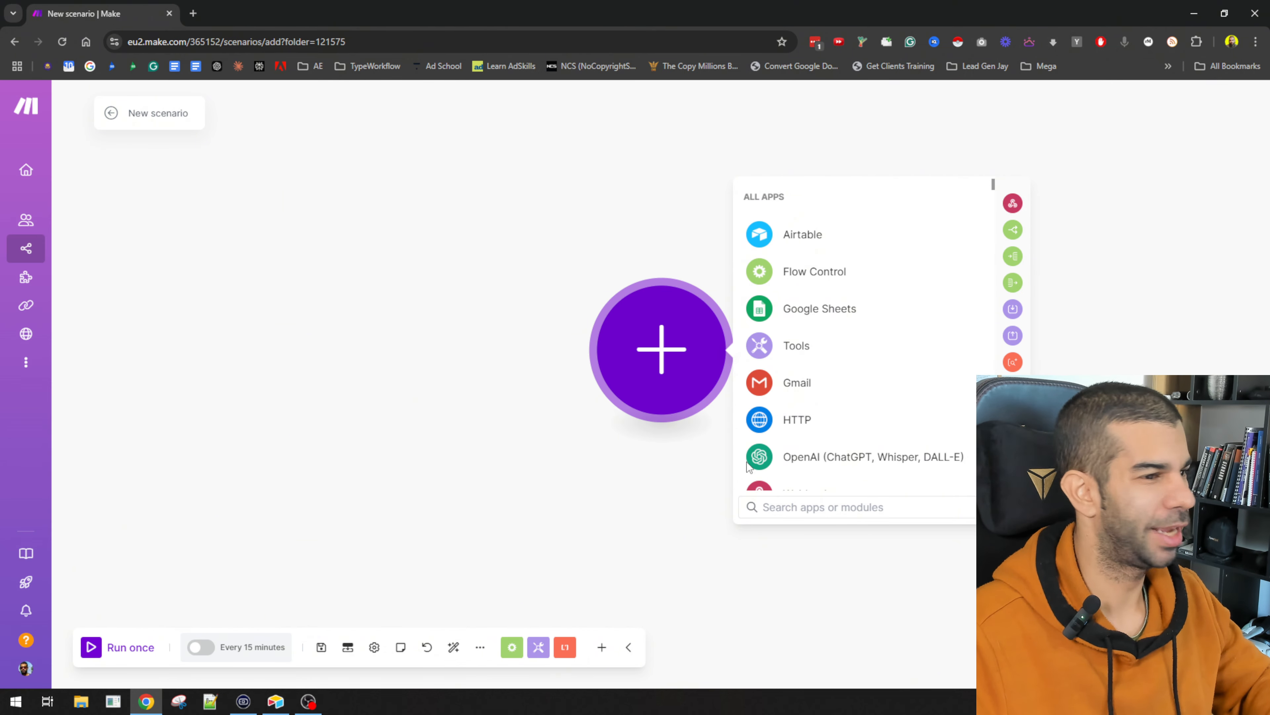
Step: Add a Webhooks Custom webhook trigger with a newly saved hook and copy its address
scroll(851, 386, down, 3)
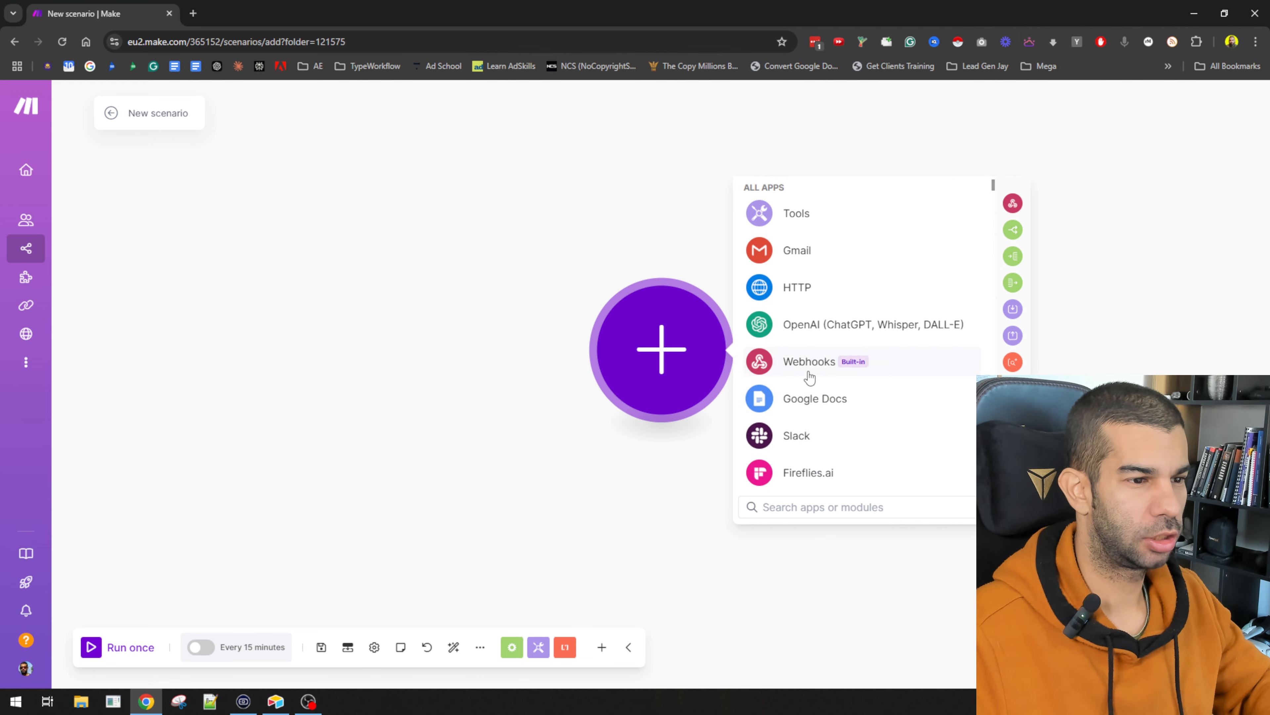
click(810, 365)
click(841, 350)
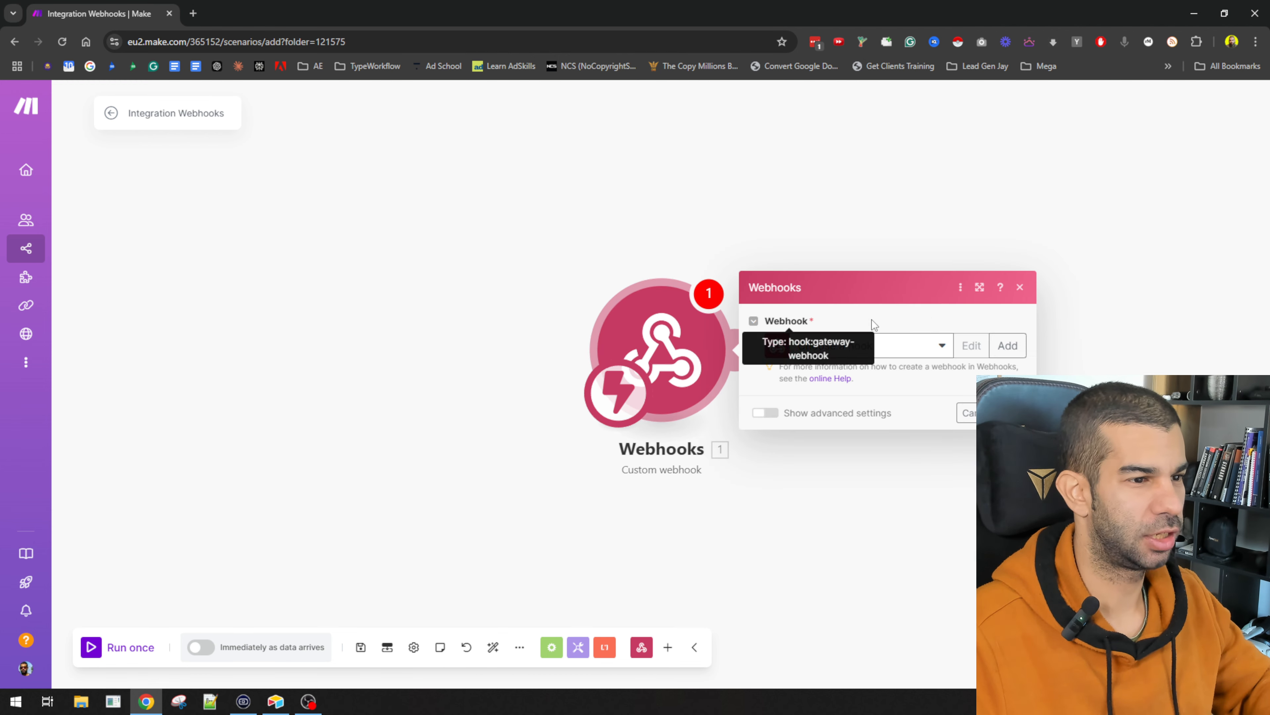
click(1008, 347)
click(950, 456)
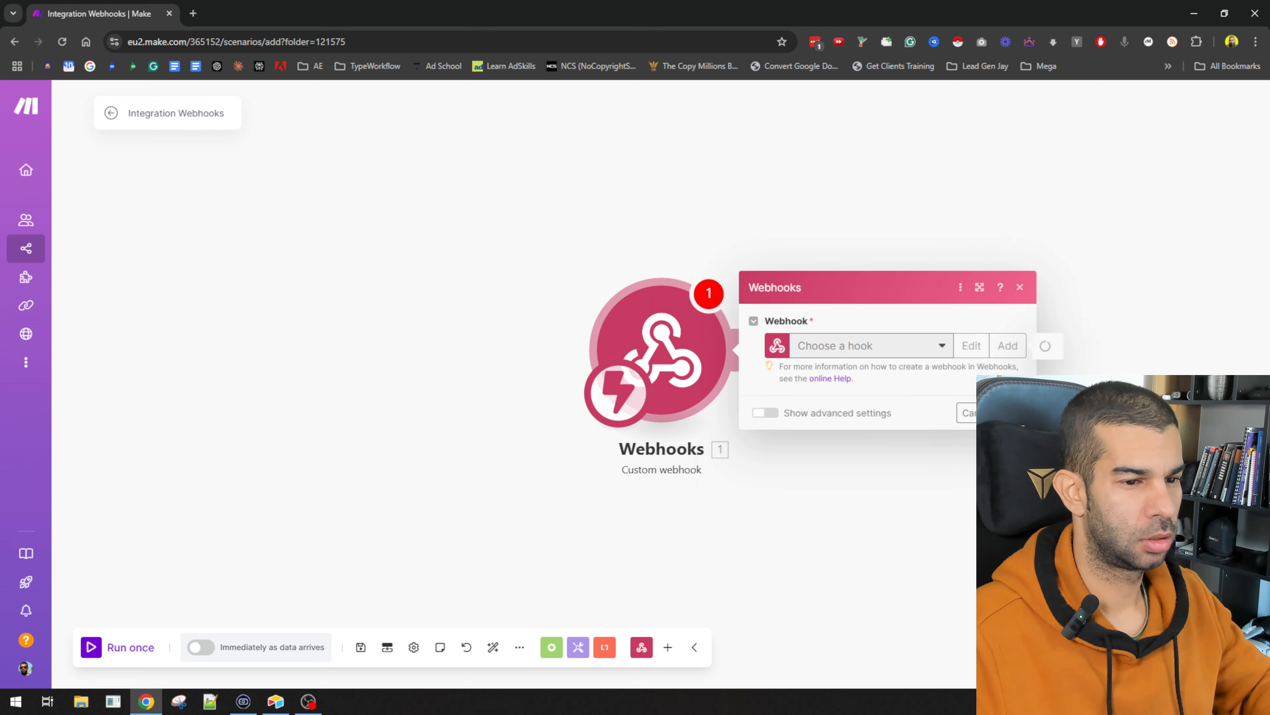
click(982, 402)
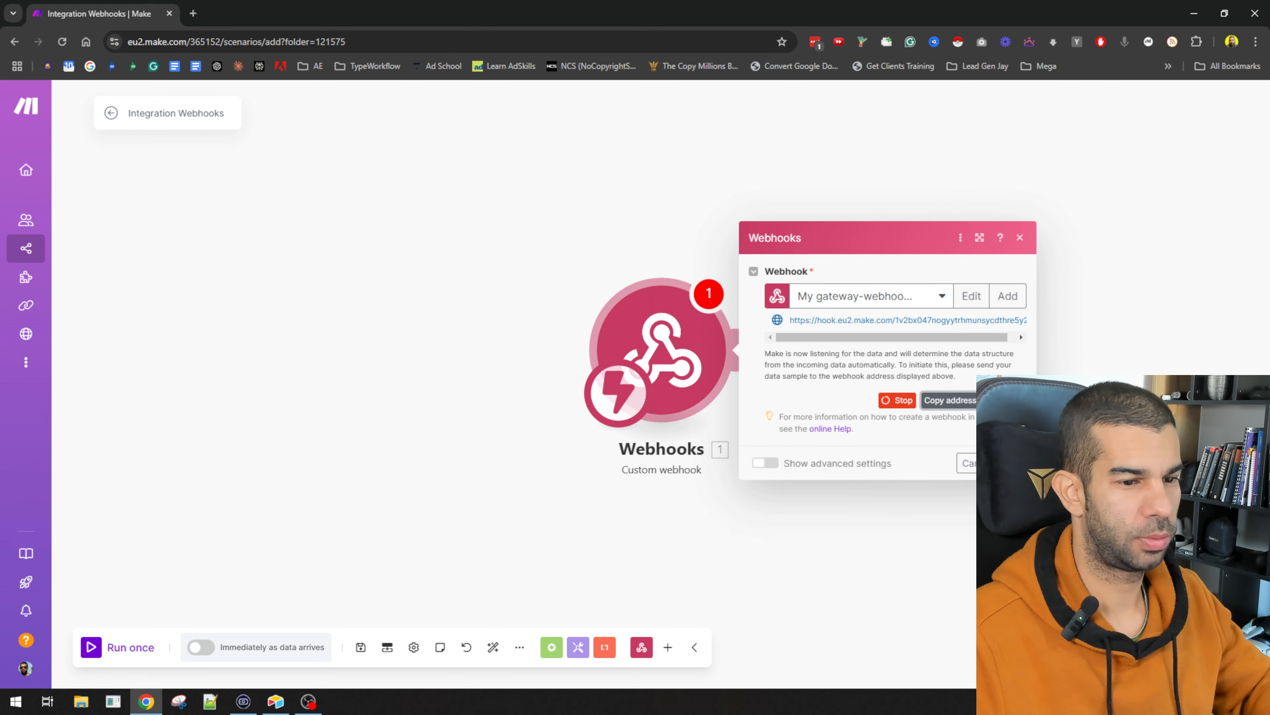
key(alt+Tab)
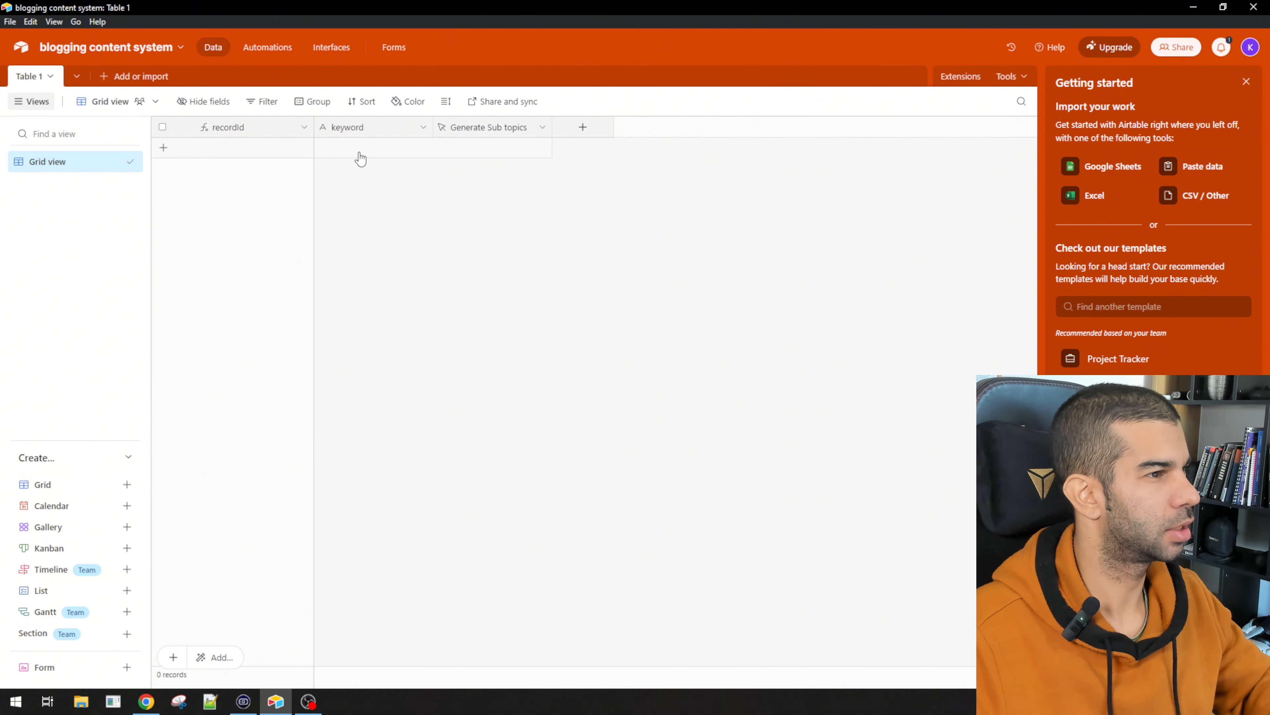
Step: Add a record and set the button's URL formula to the webhook URL plus ?recId="&{recordId}
click(501, 156)
click(488, 149)
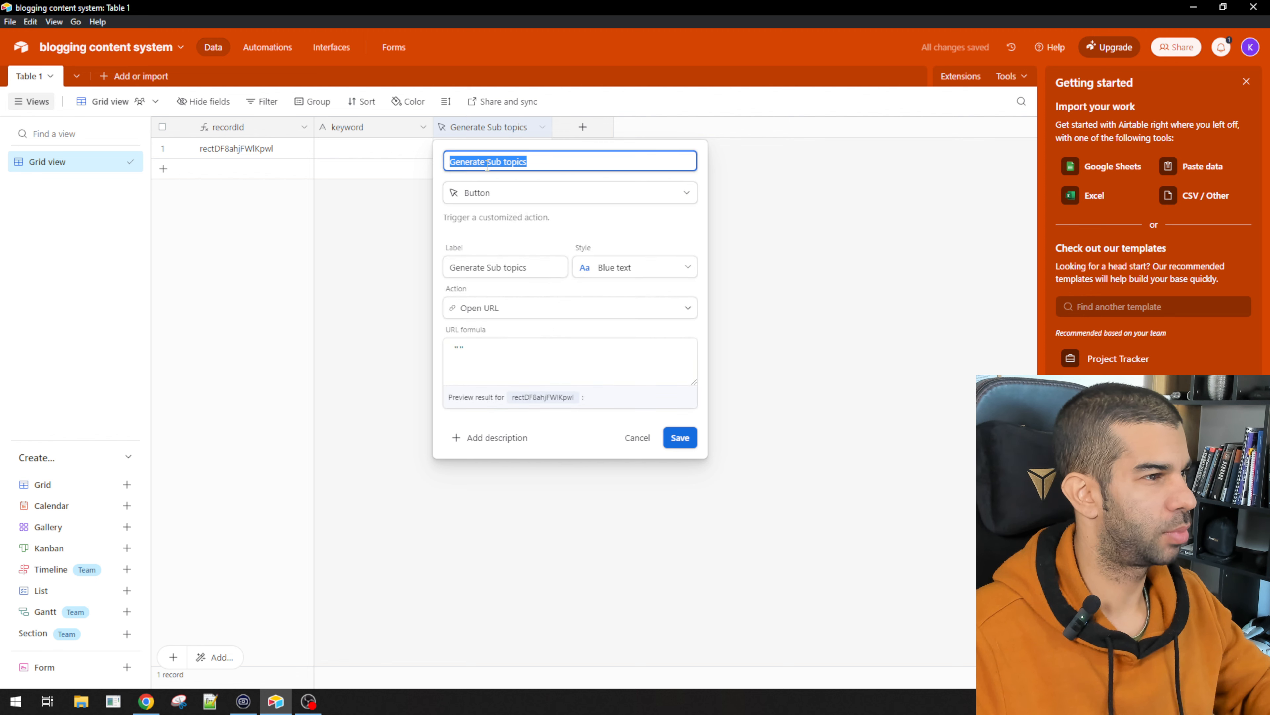
click(534, 368)
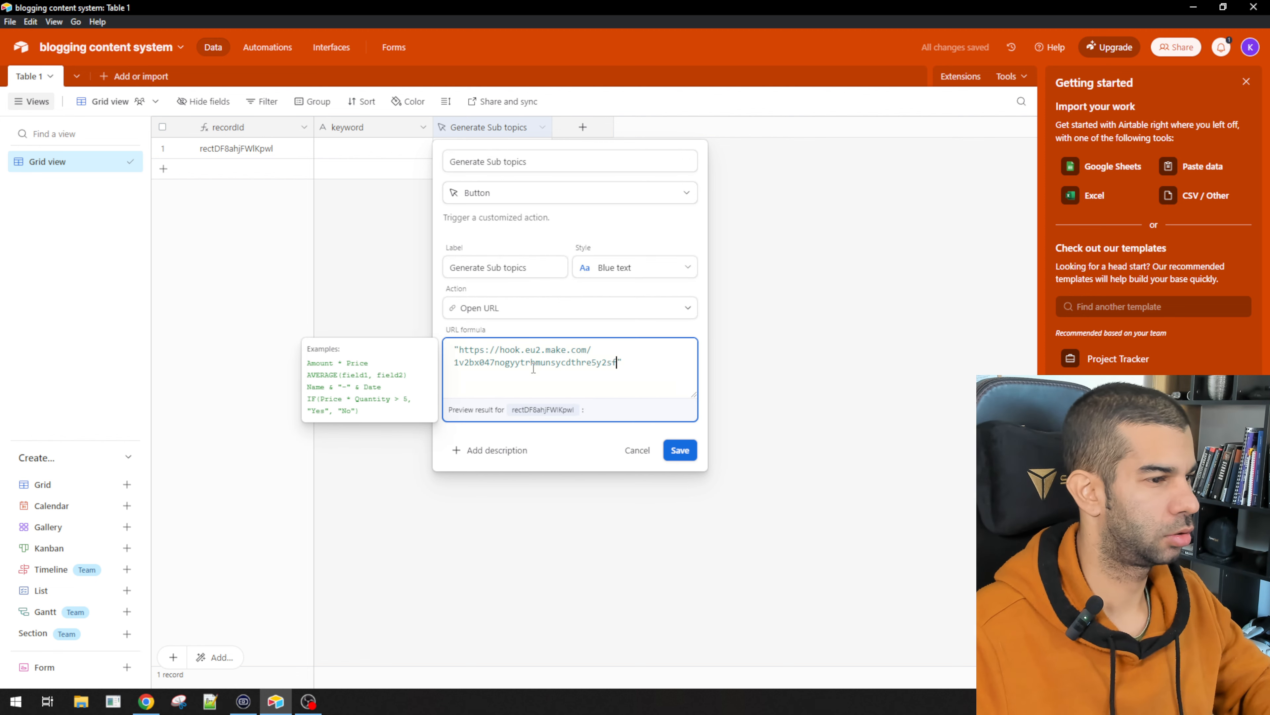
text(?re)
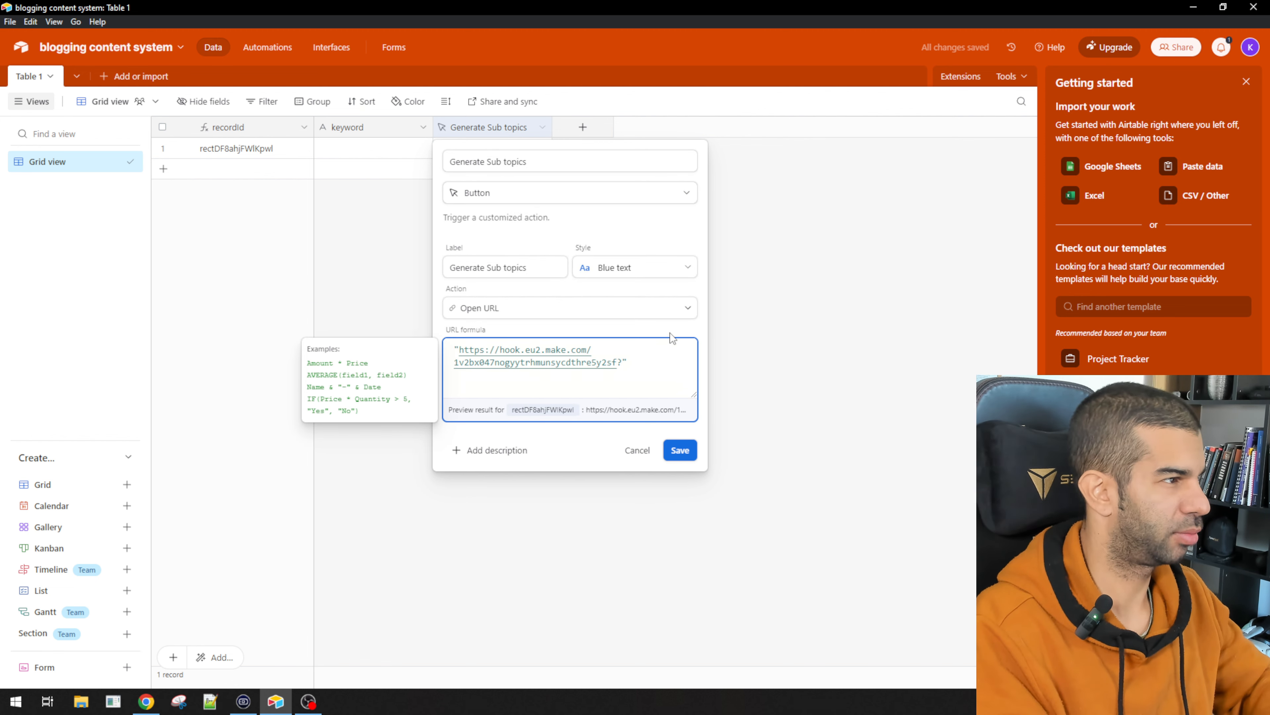
text(cI)
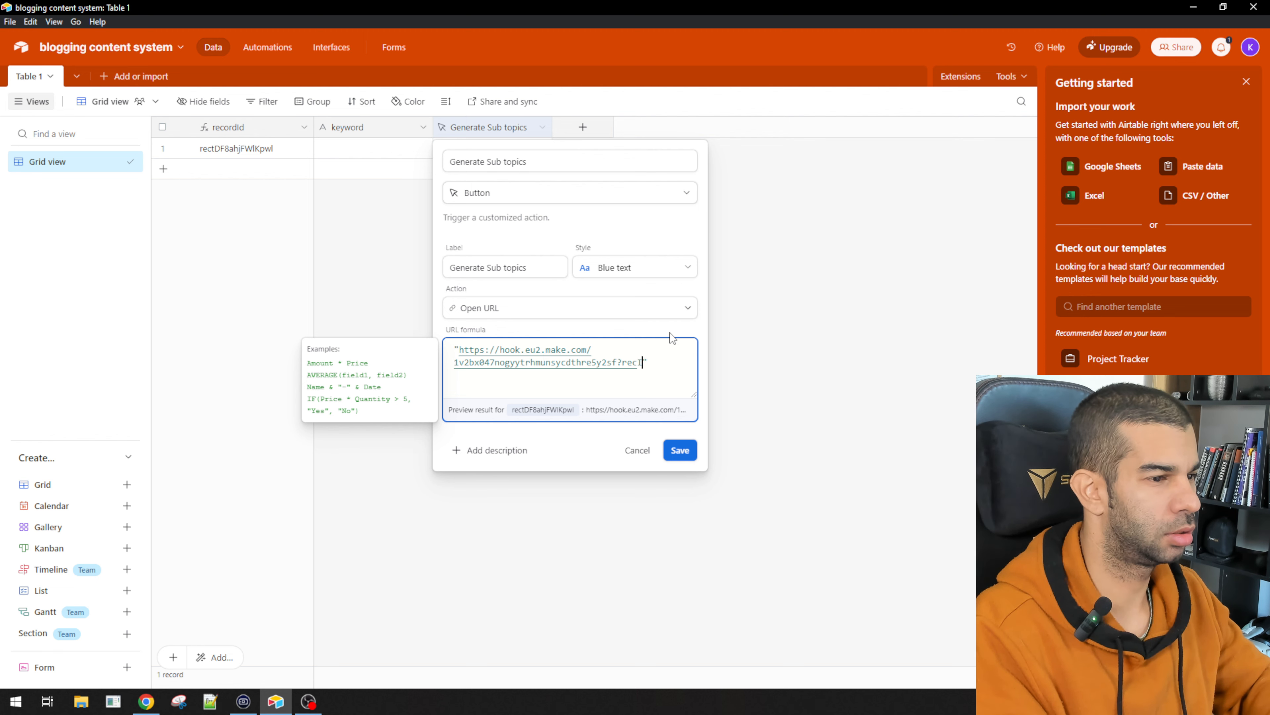
text(d="&)
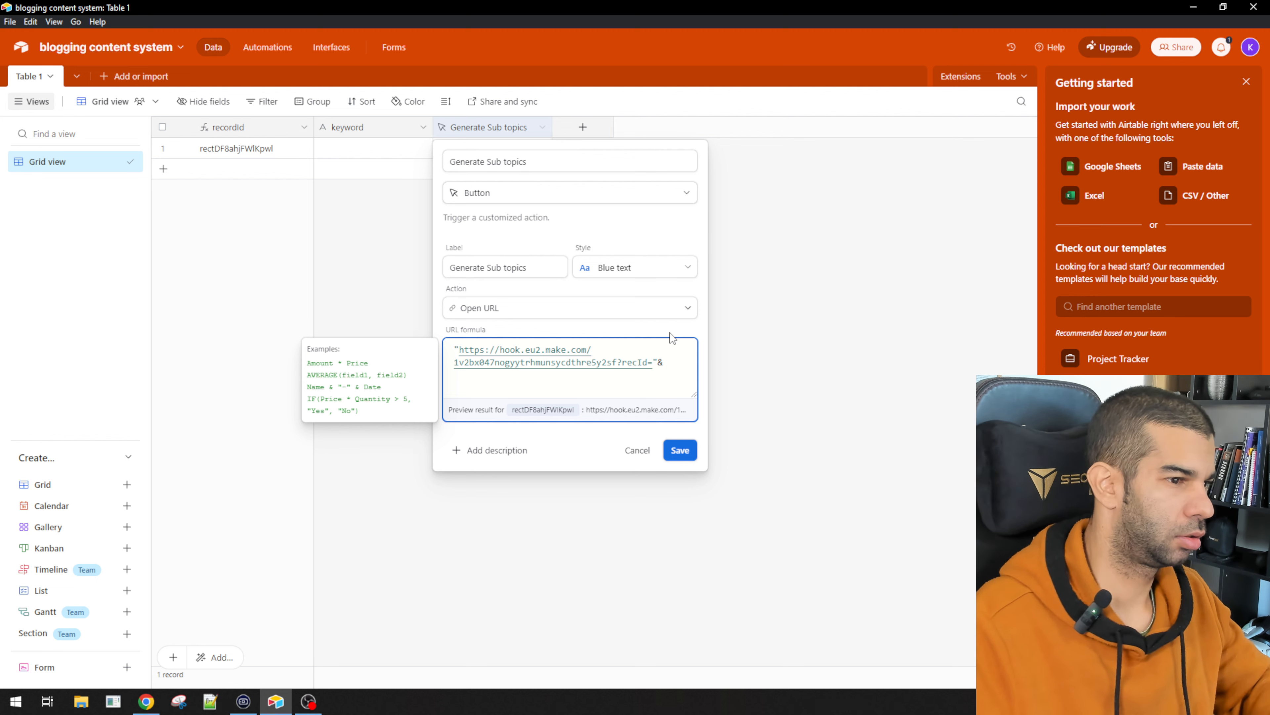
text(re)
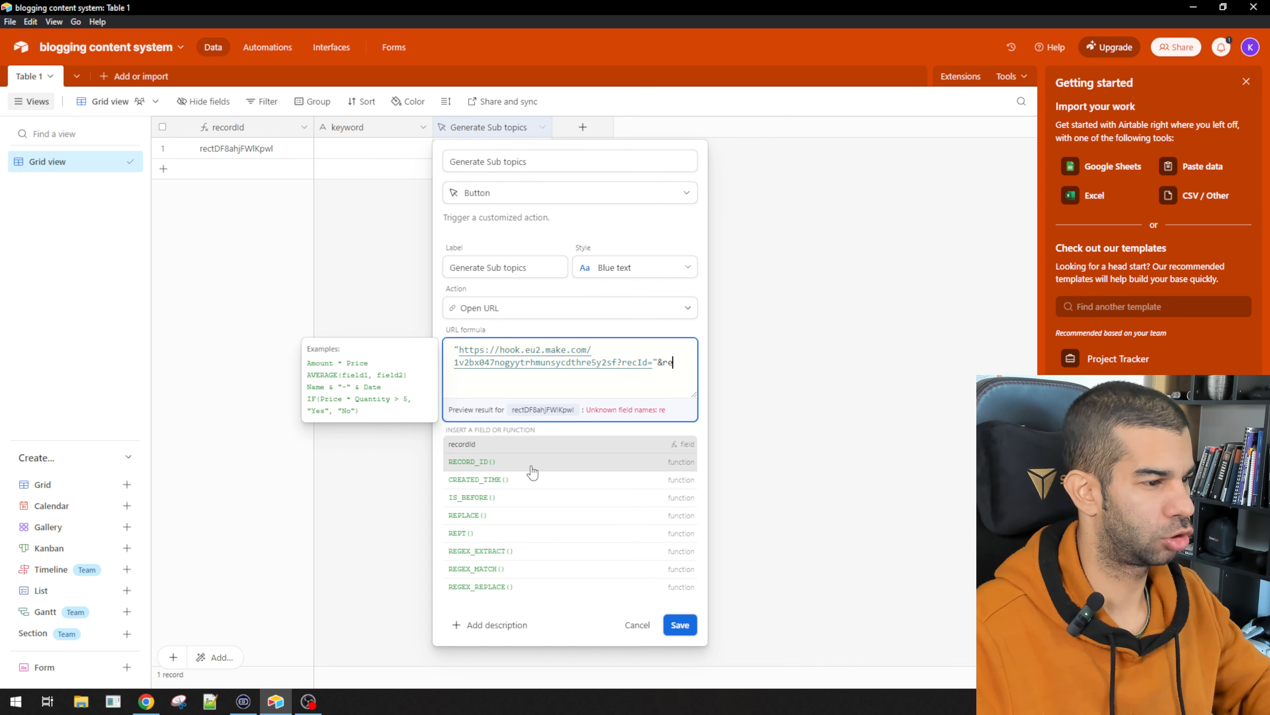
click(532, 471)
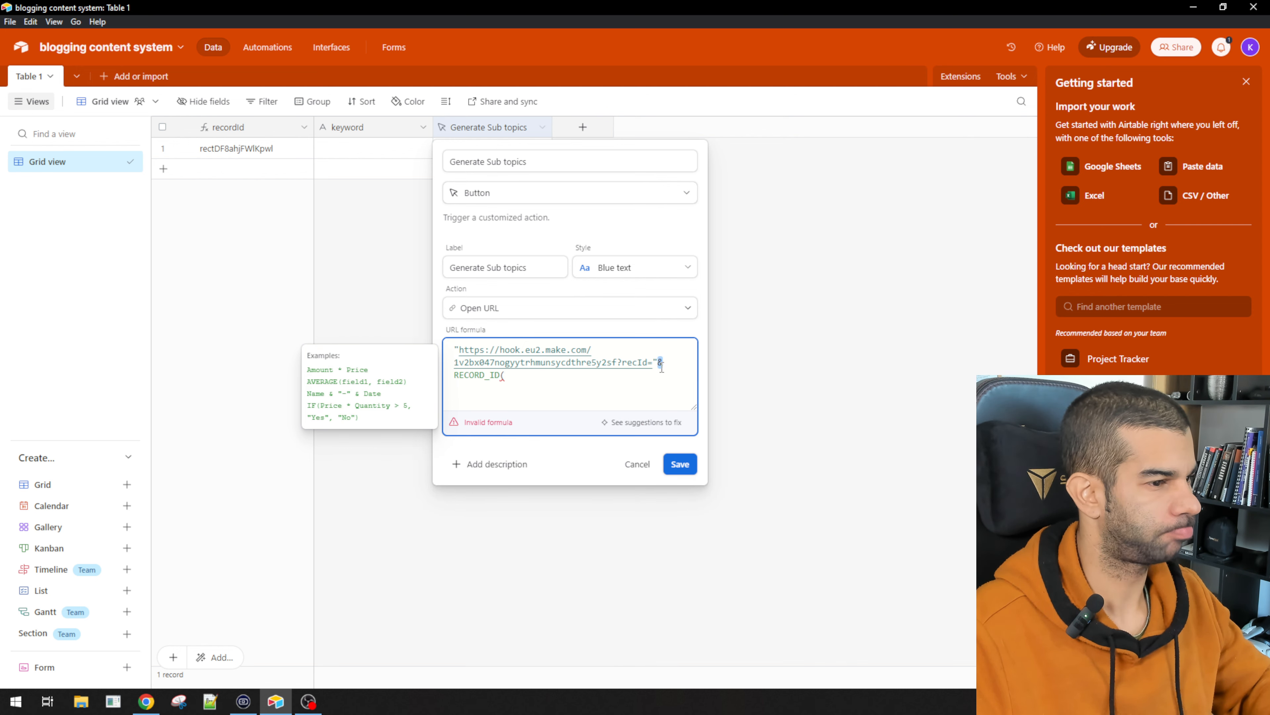
text())
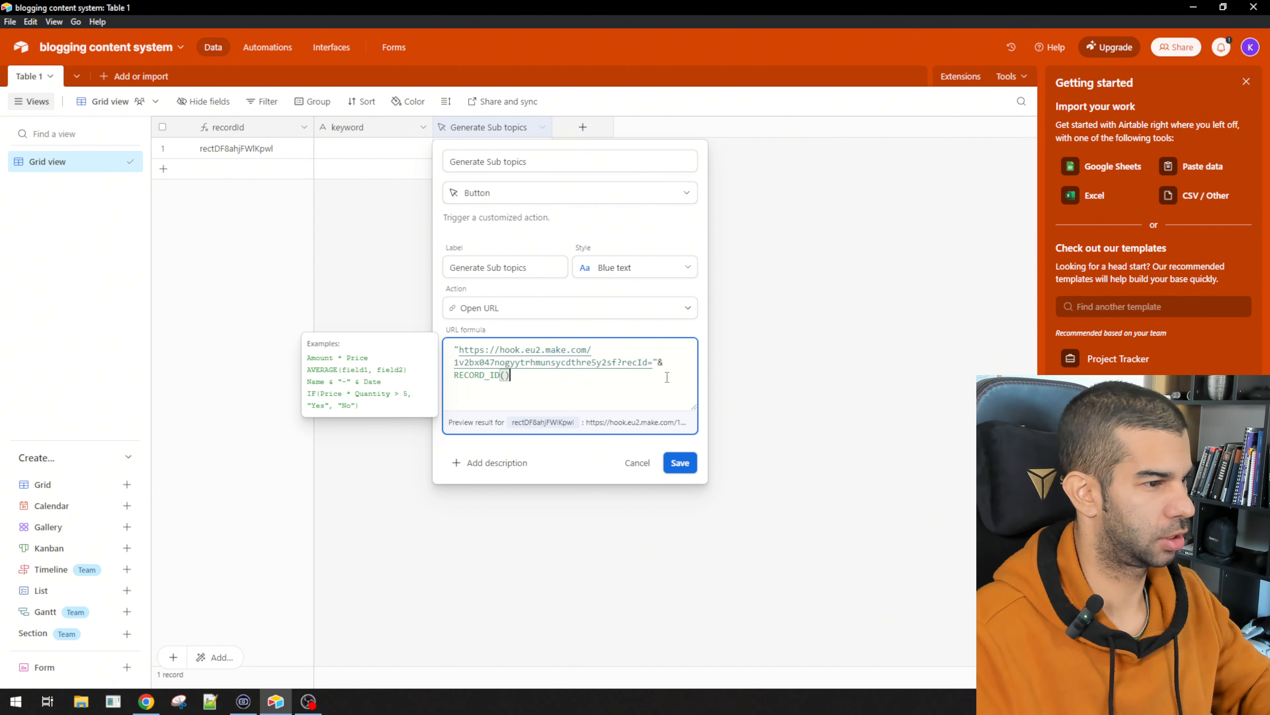
key(shift+Home)
key(BackSpace)
text({)
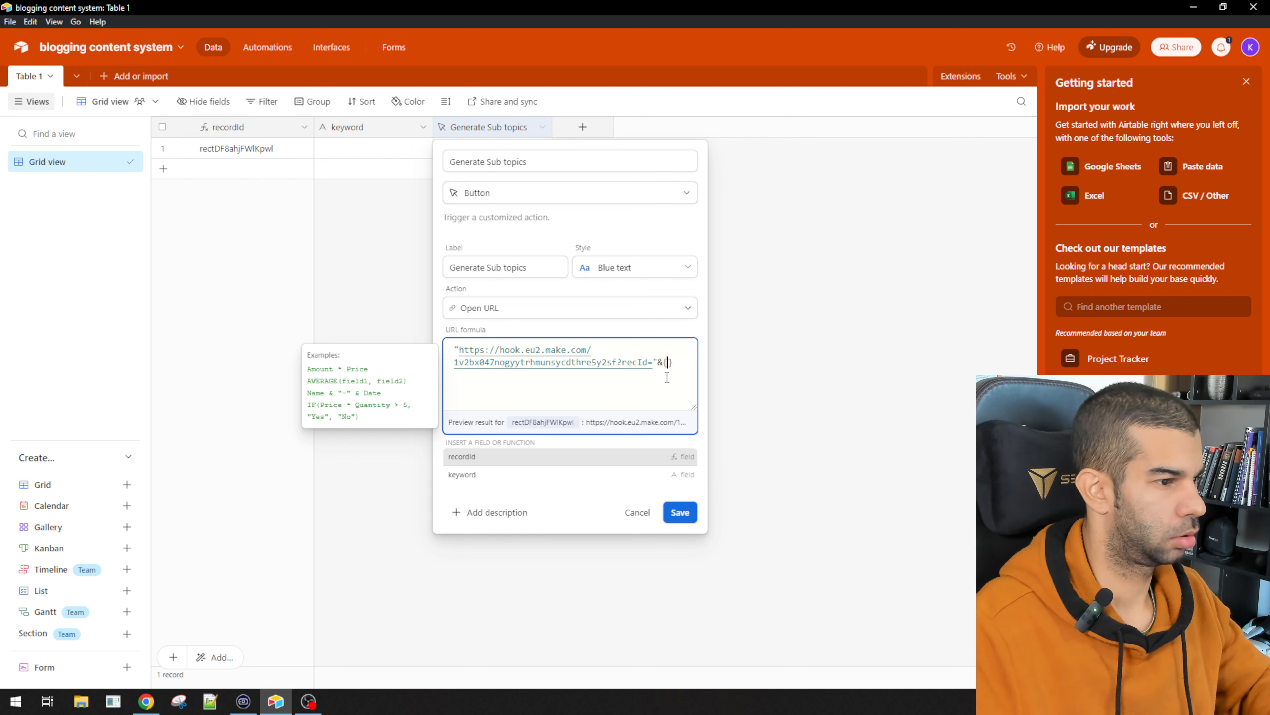
text(rec)
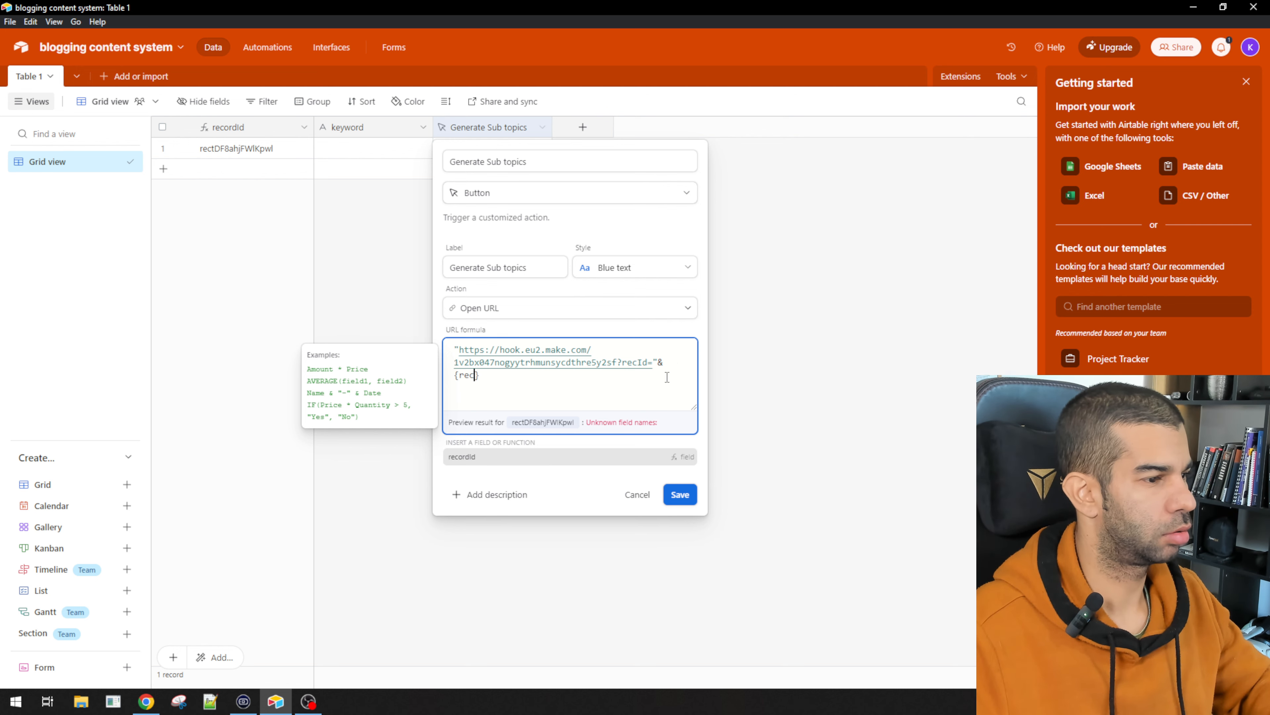
click(568, 454)
click(680, 463)
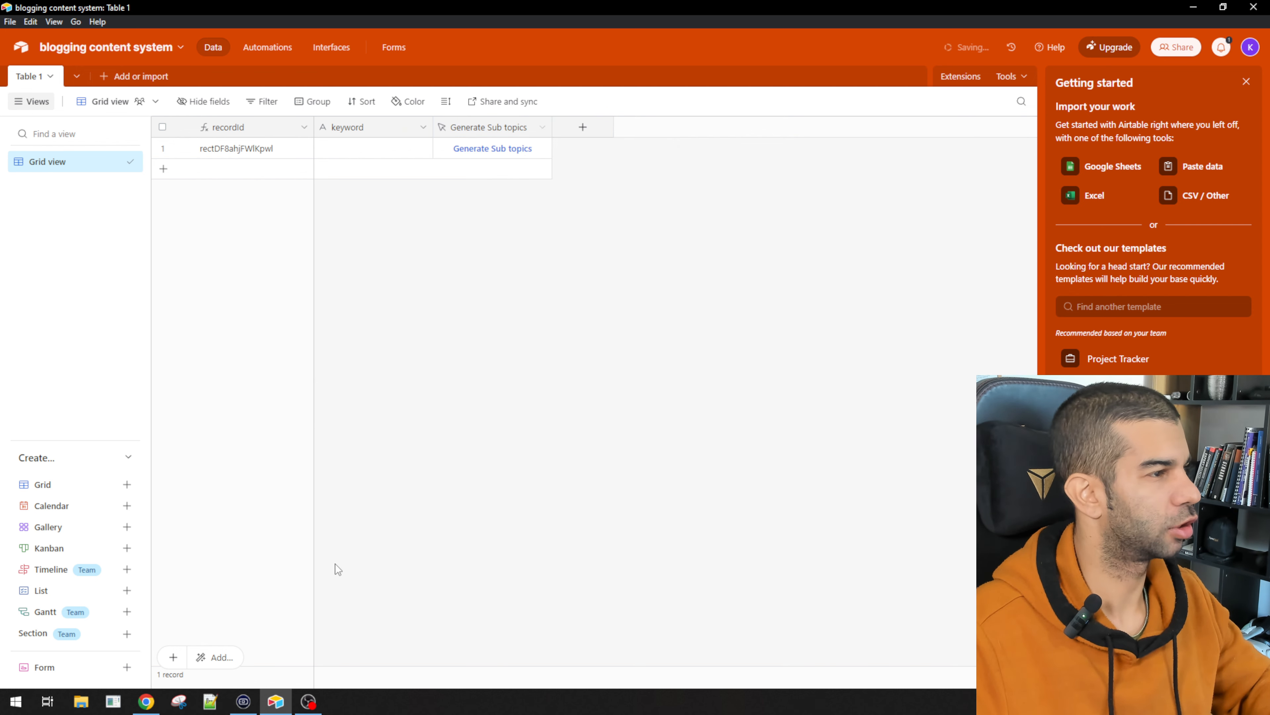
Step: Type a test keyword, then move the Webhooks module left and add a module after it
text(asdfasdf)
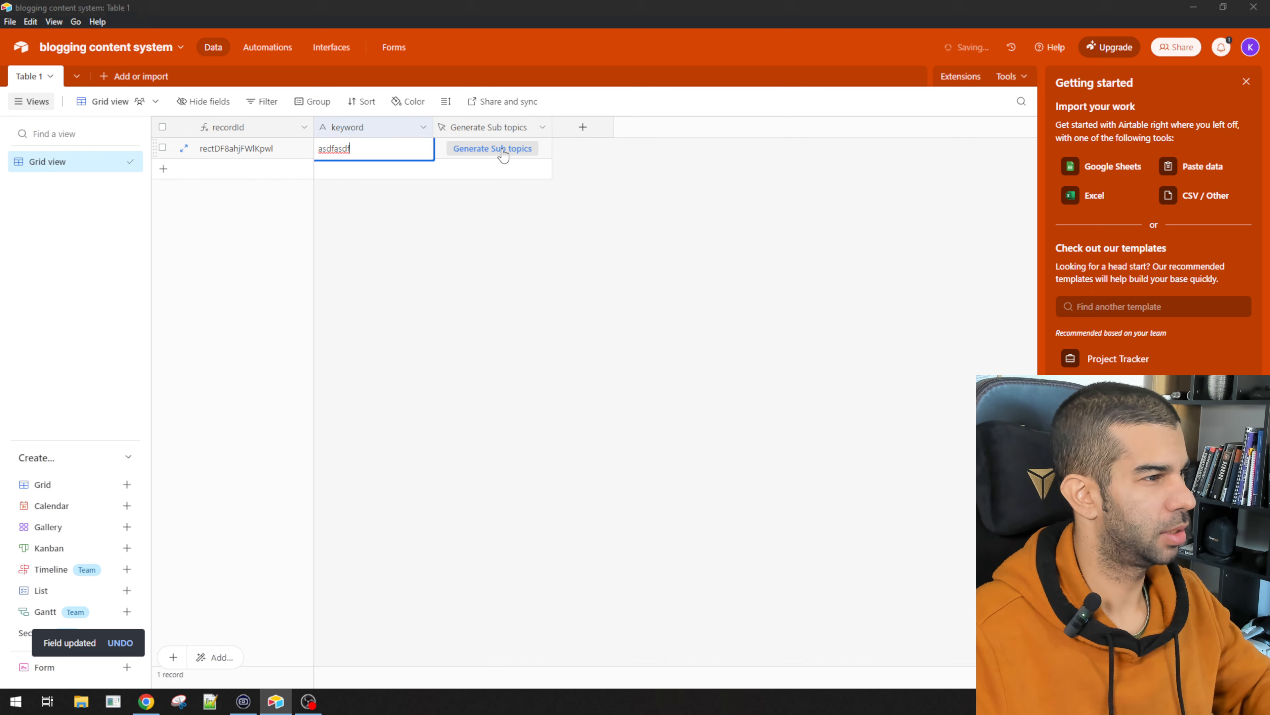
key(alt+Tab)
drag(628, 324, 301, 300)
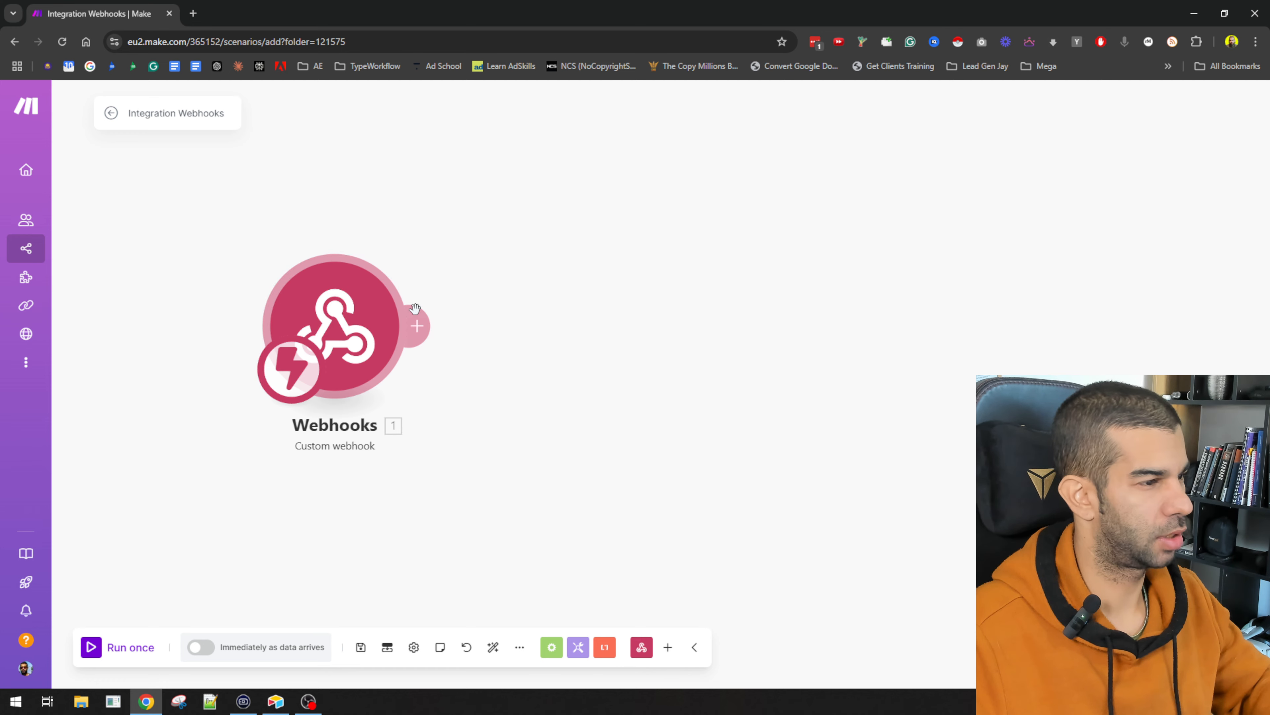
click(415, 326)
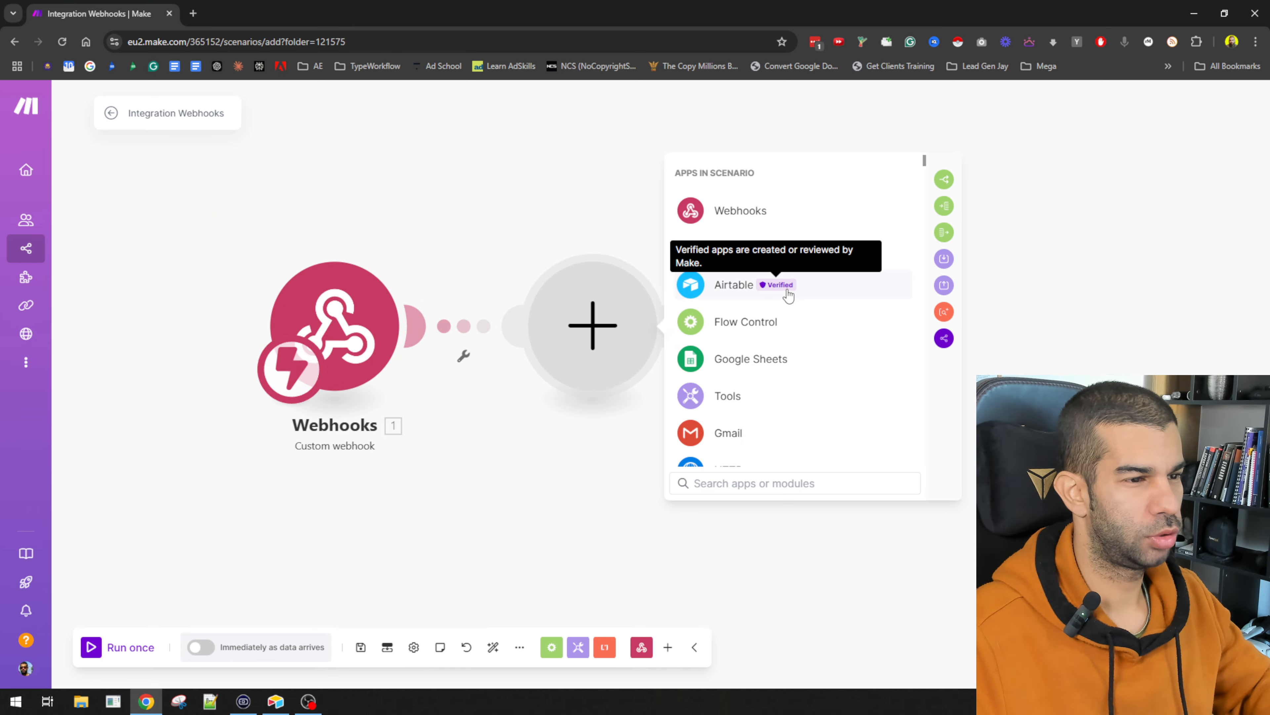
Step: Change the Airtable record's keyword to asdfasdfasdf
key(alt+Tab)
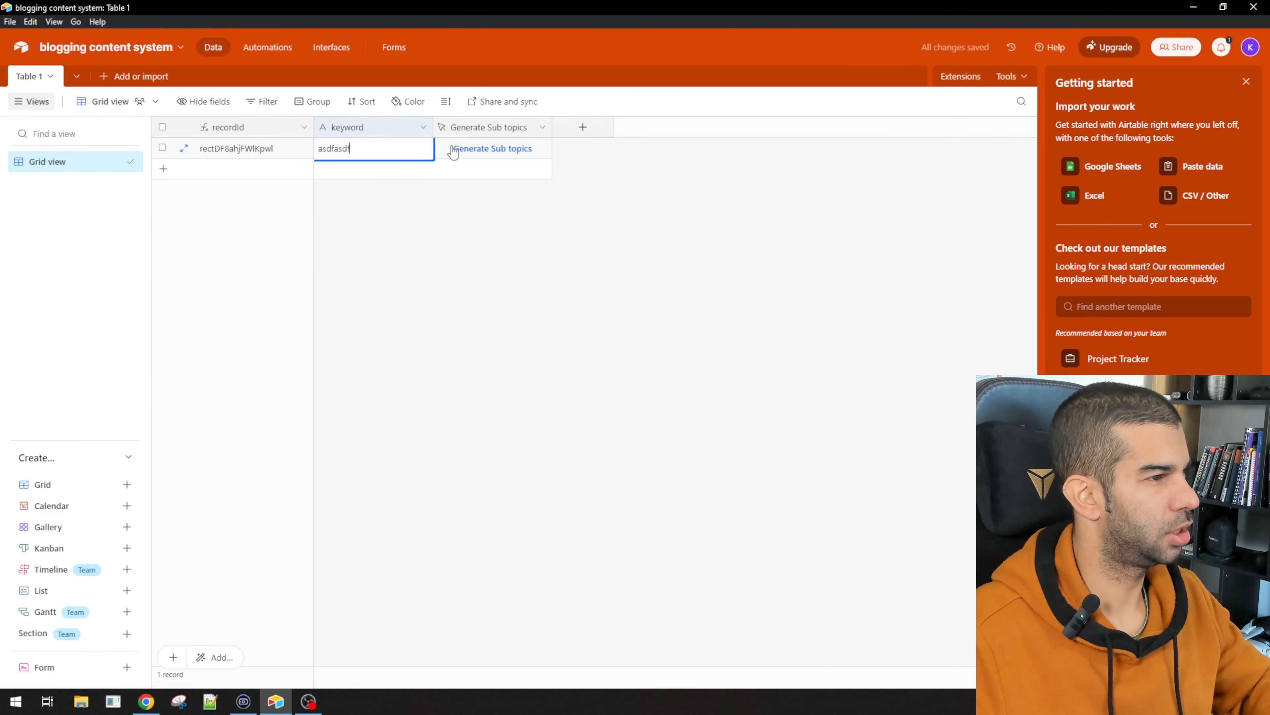
key(alt+Tab)
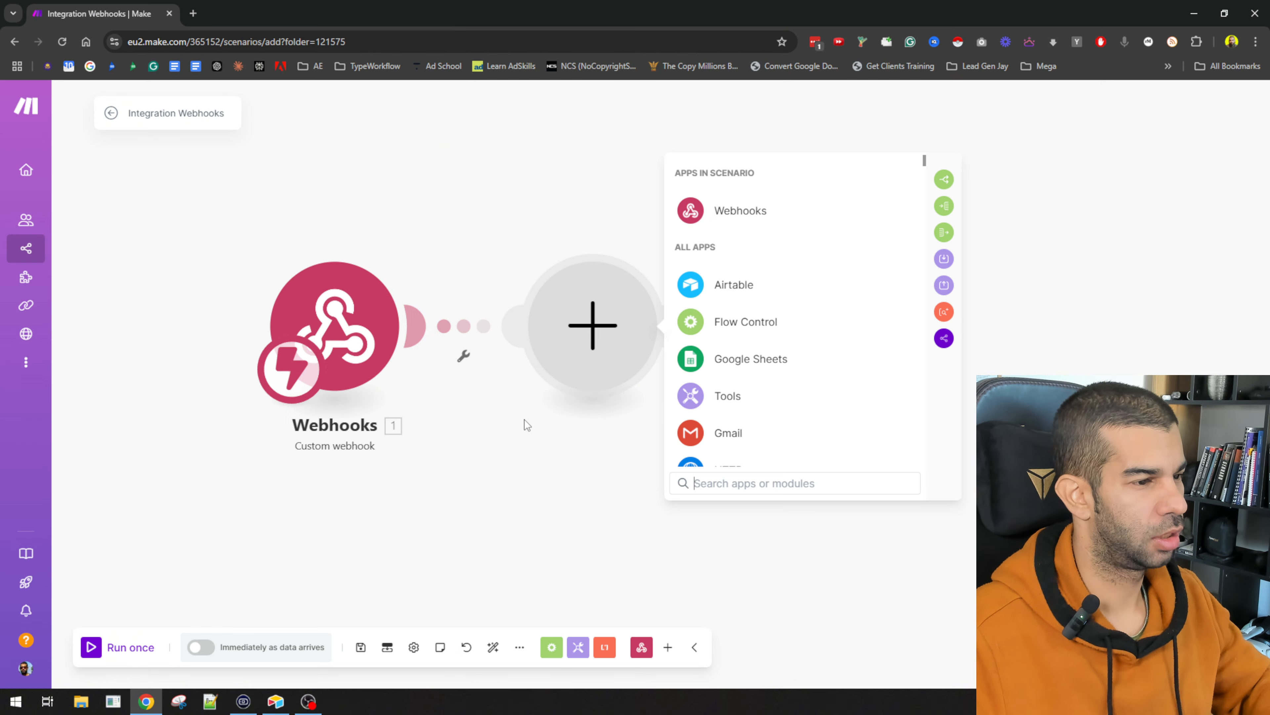
key(alt+Tab)
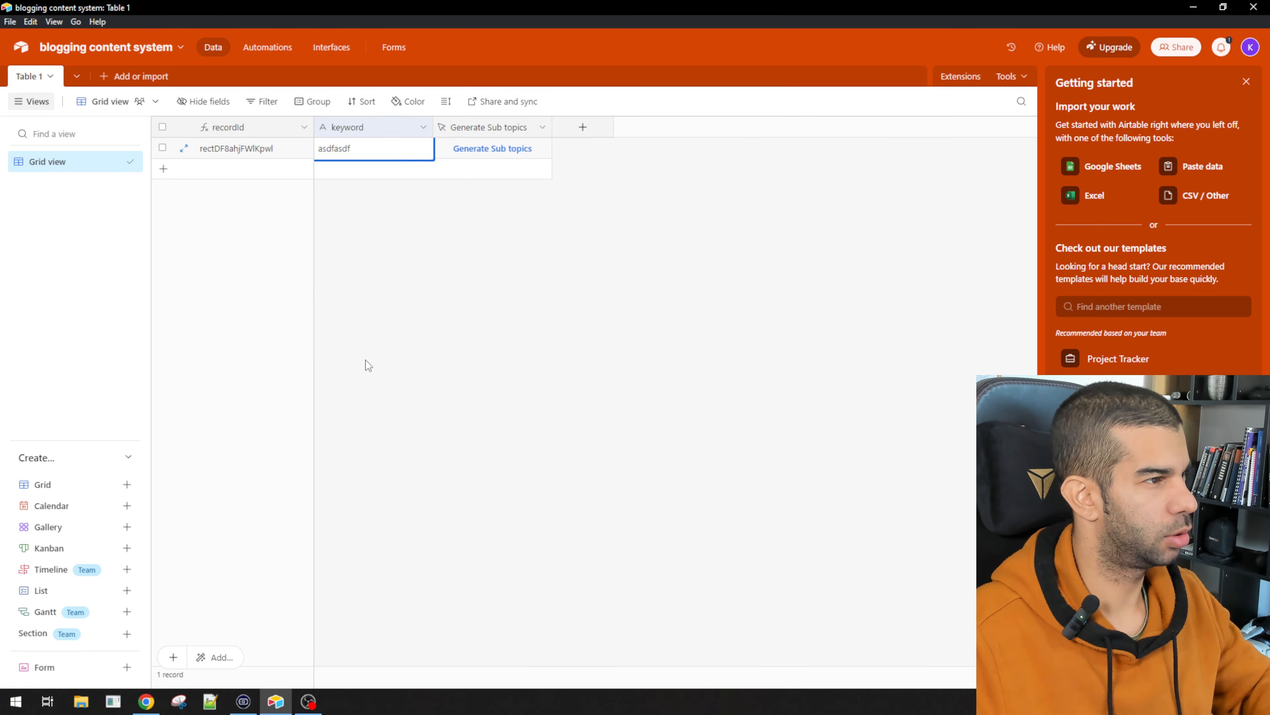
key(alt+Tab)
key(alt+Tab)
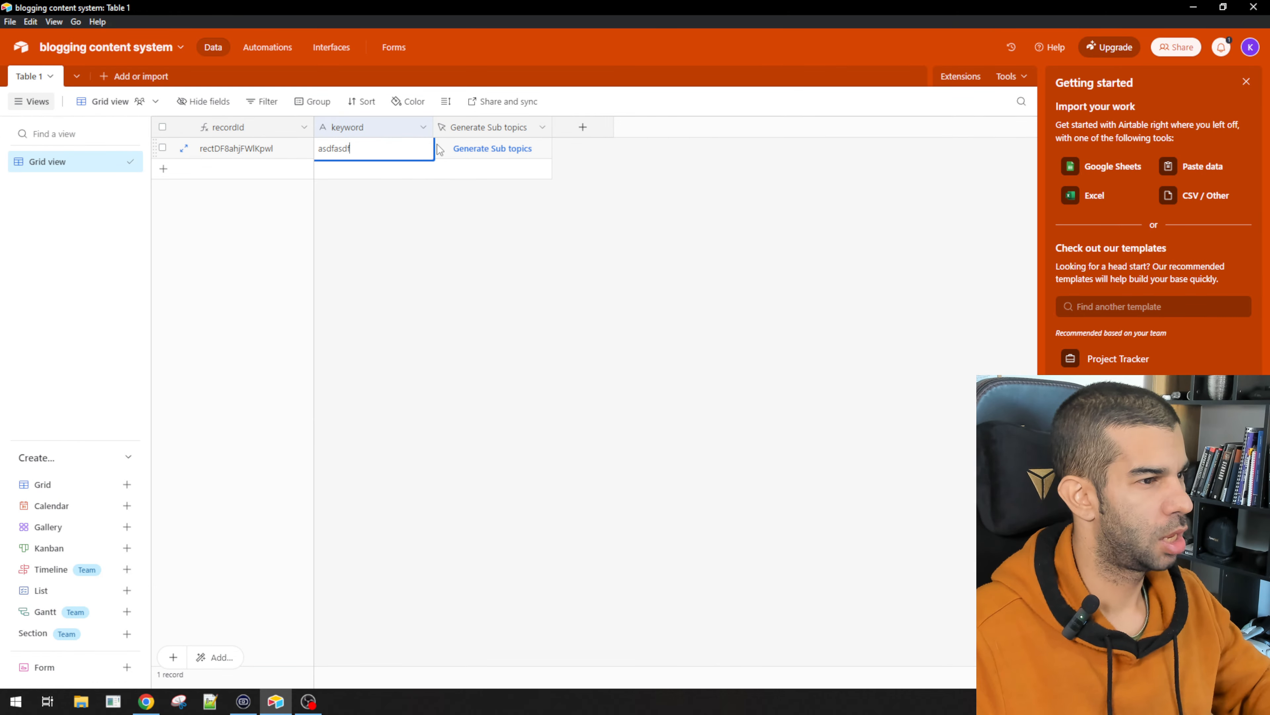
click(402, 221)
click(359, 155)
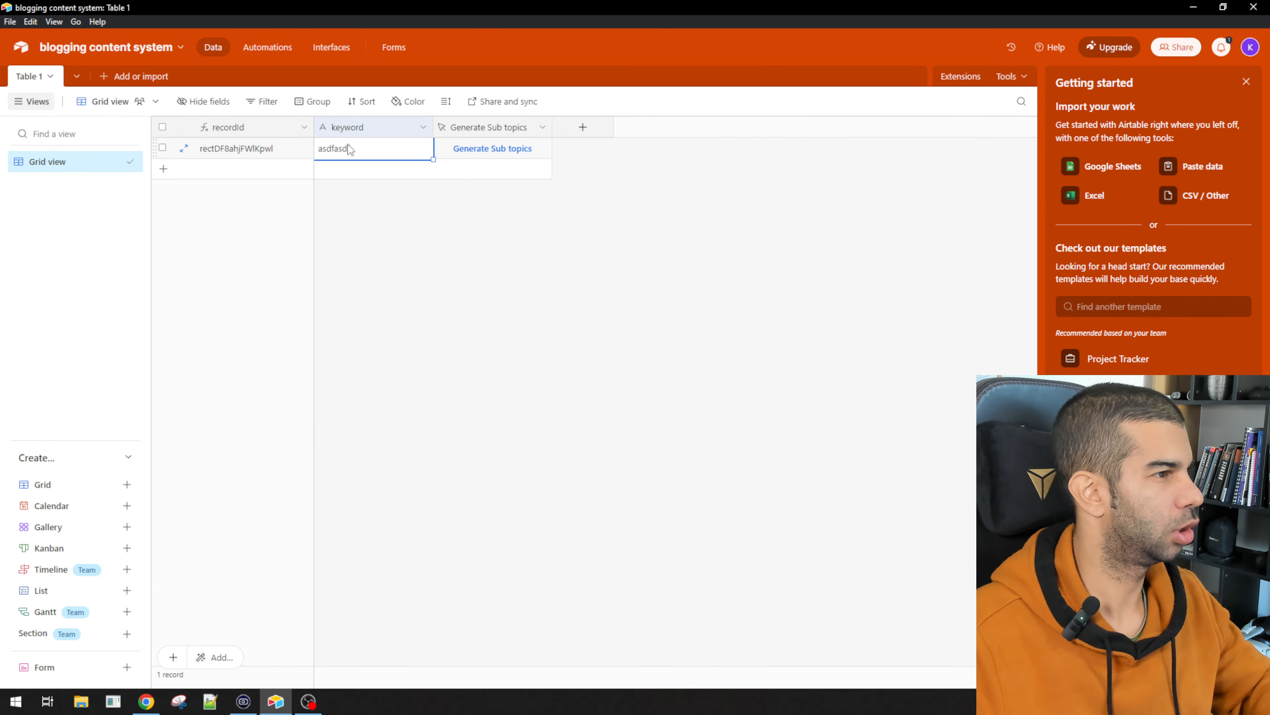
text(asdfasdfasdf)
click(373, 209)
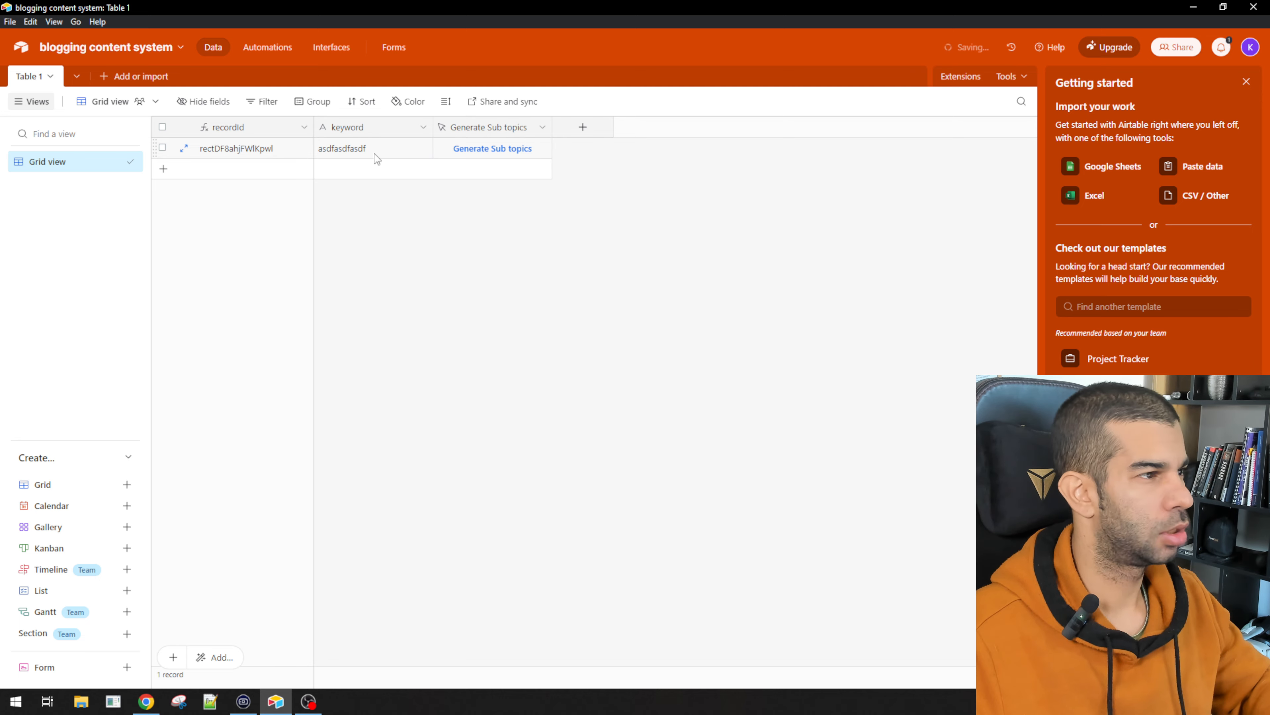
Step: Choose Airtable as the app for the new module in Make
key(alt+Tab)
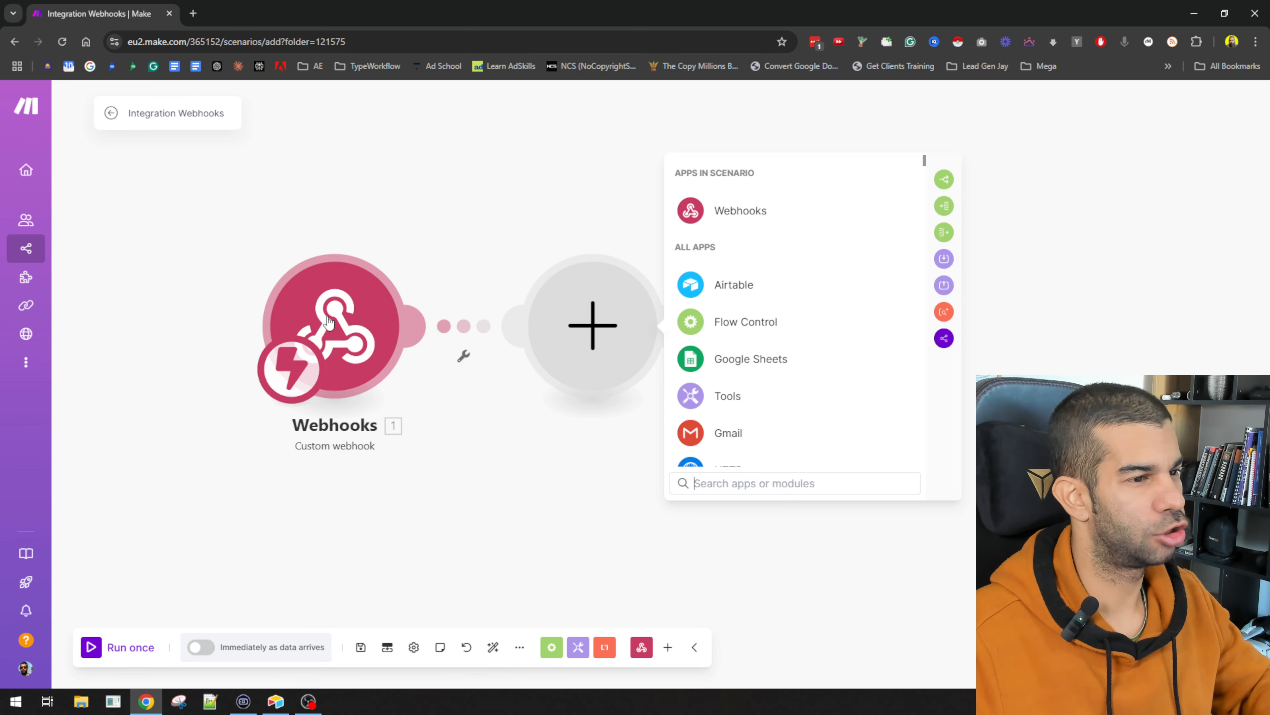
key(alt+Tab)
key(alt+Tab)
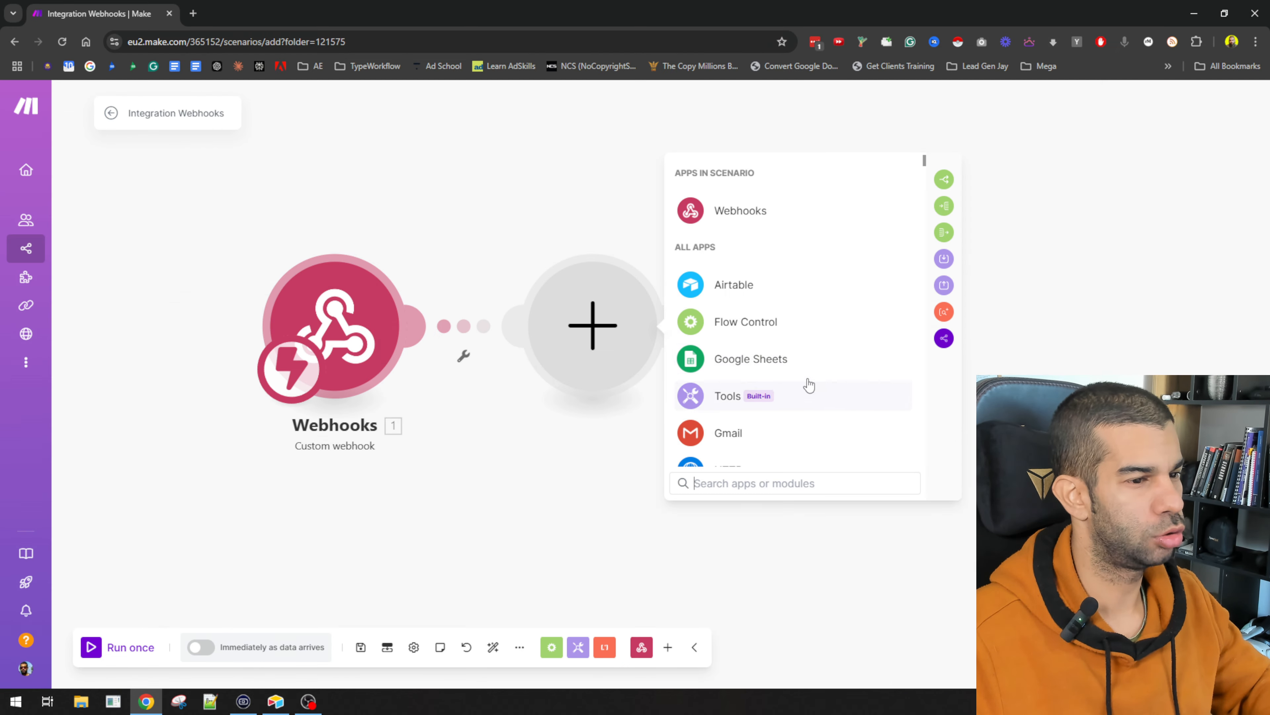
click(768, 299)
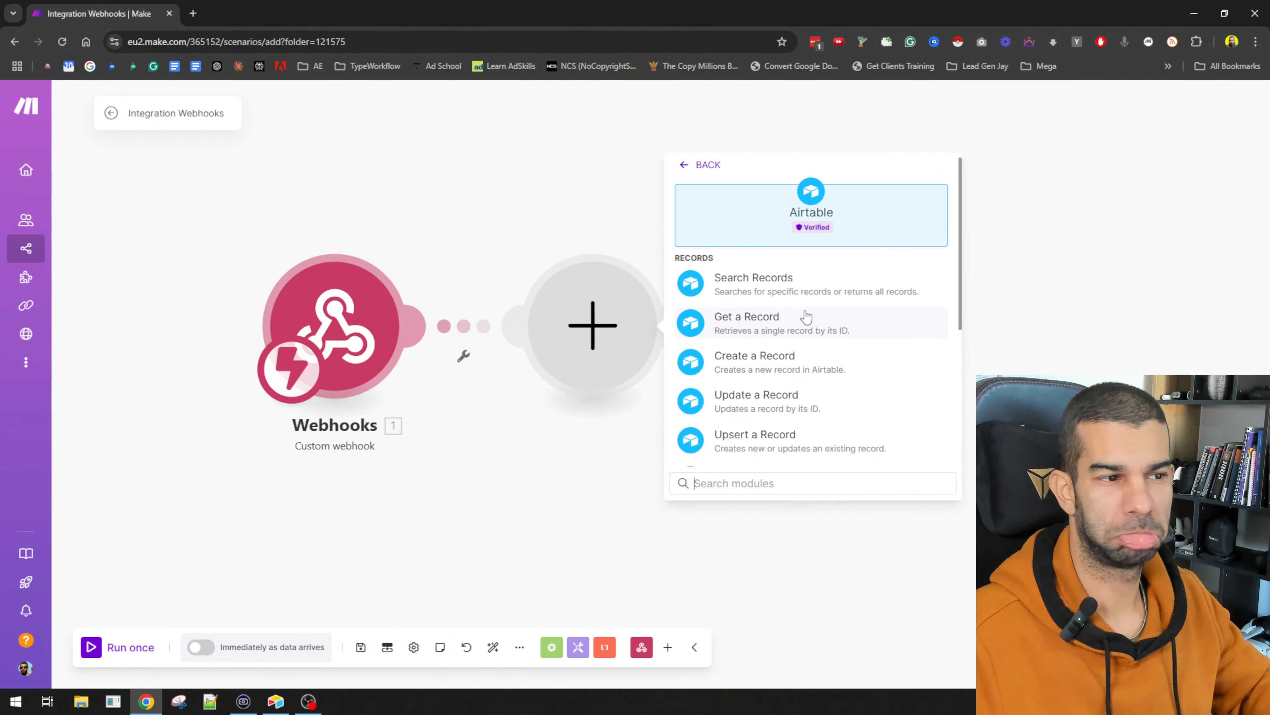
key(alt+Tab)
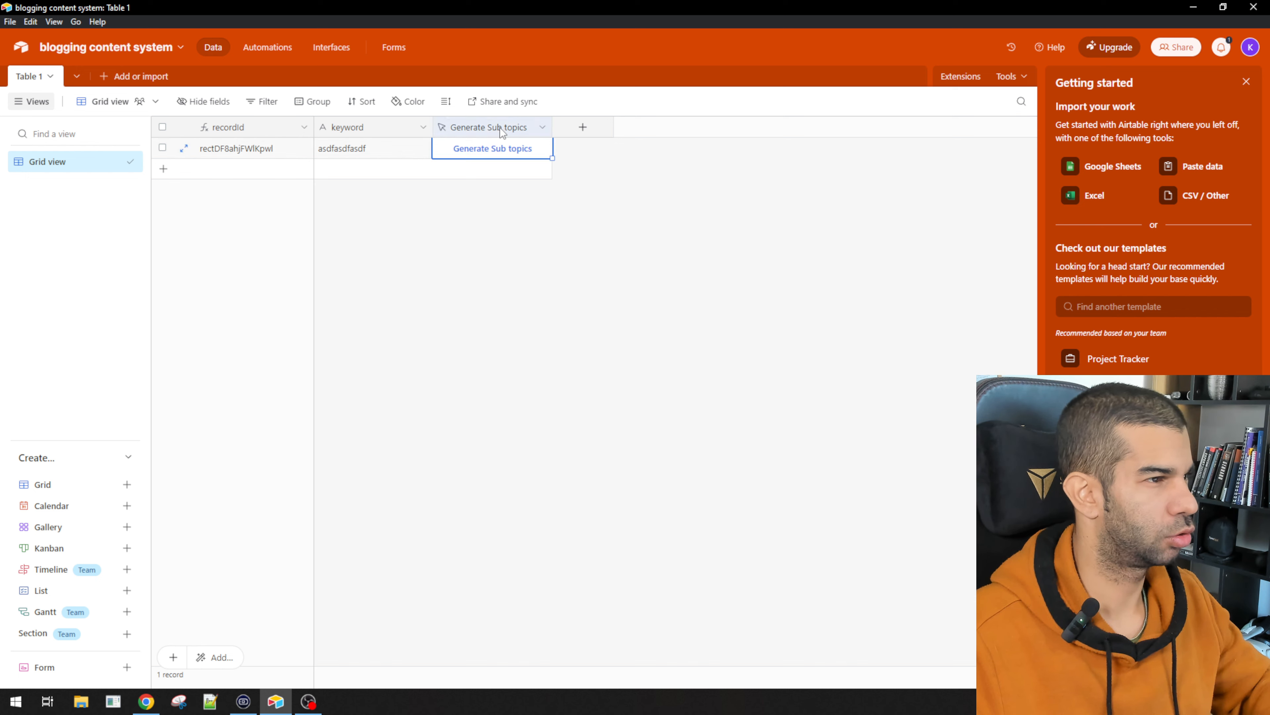
Step: Append &"&keyword="&keyword to the Generate Sub topics URL formula and save
double_click(488, 131)
click(574, 391)
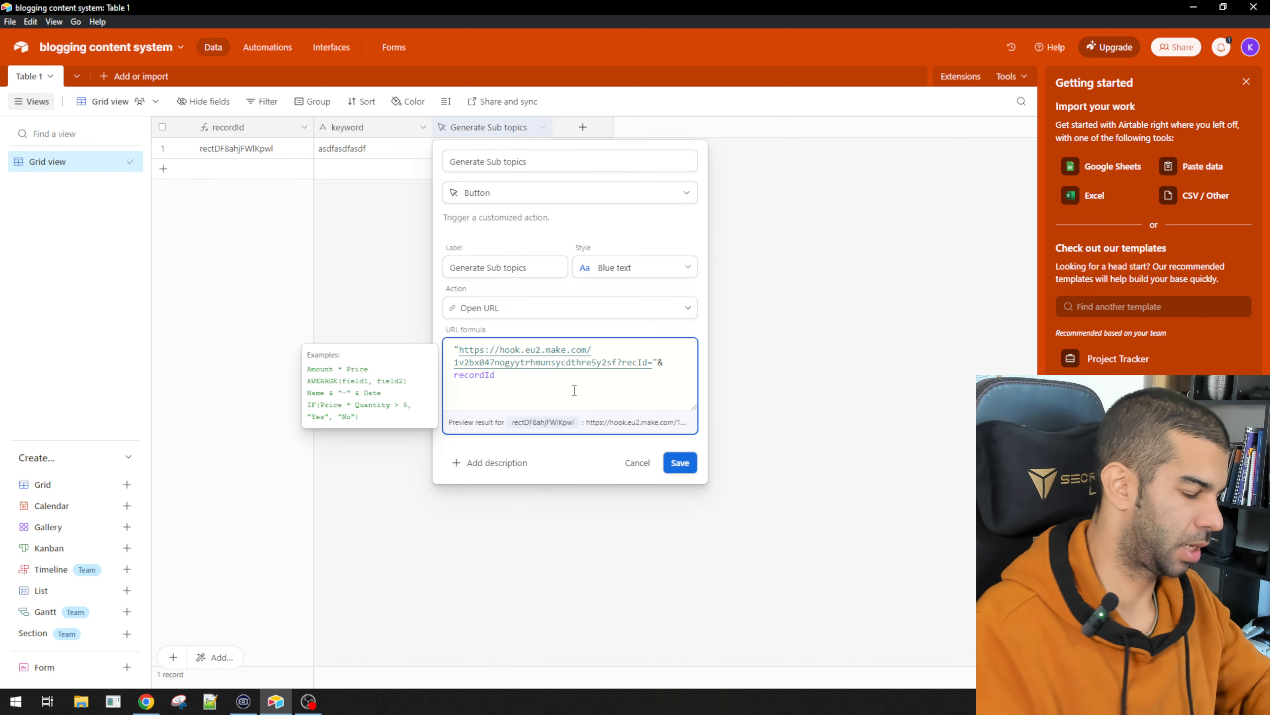
text(&)
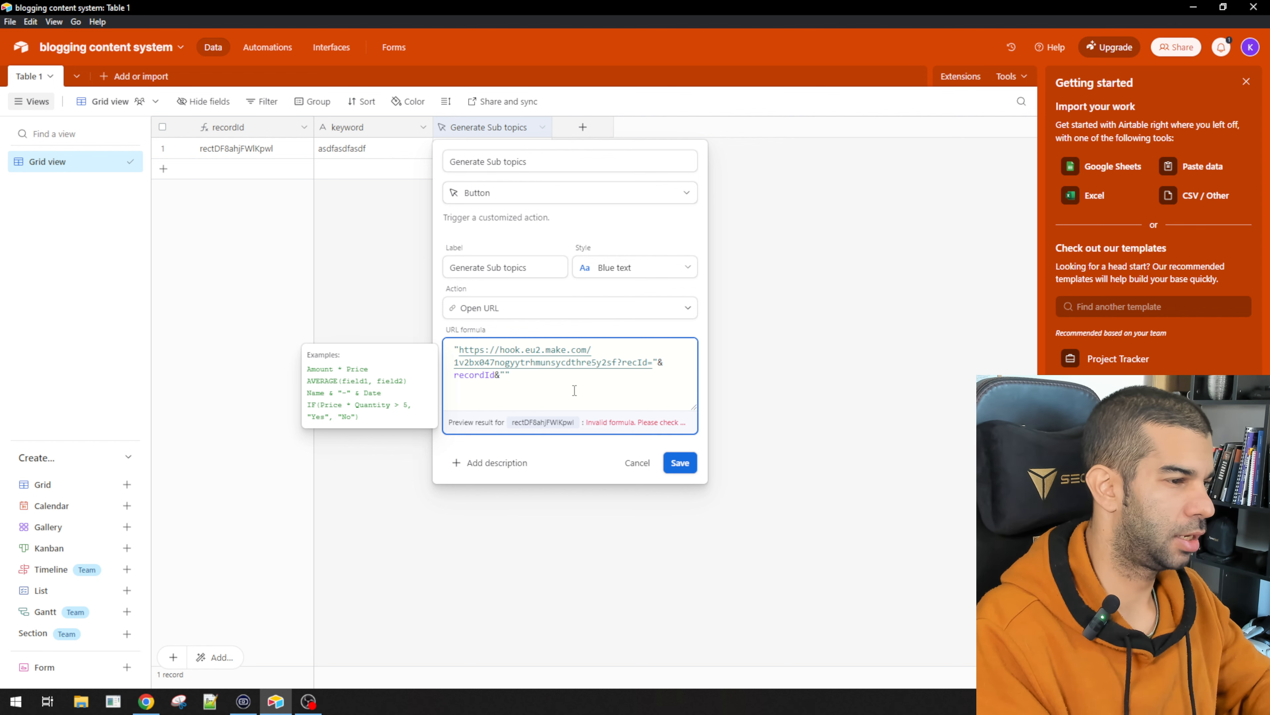
text("&)
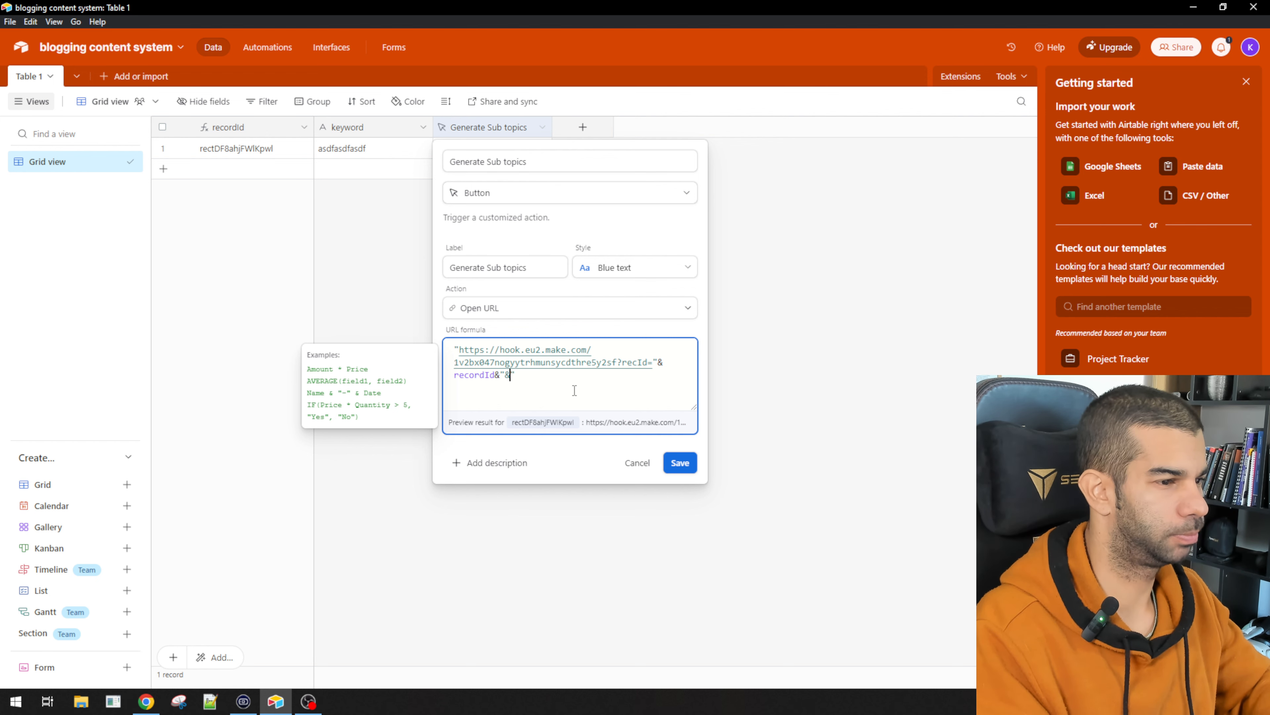
text(keyword=)
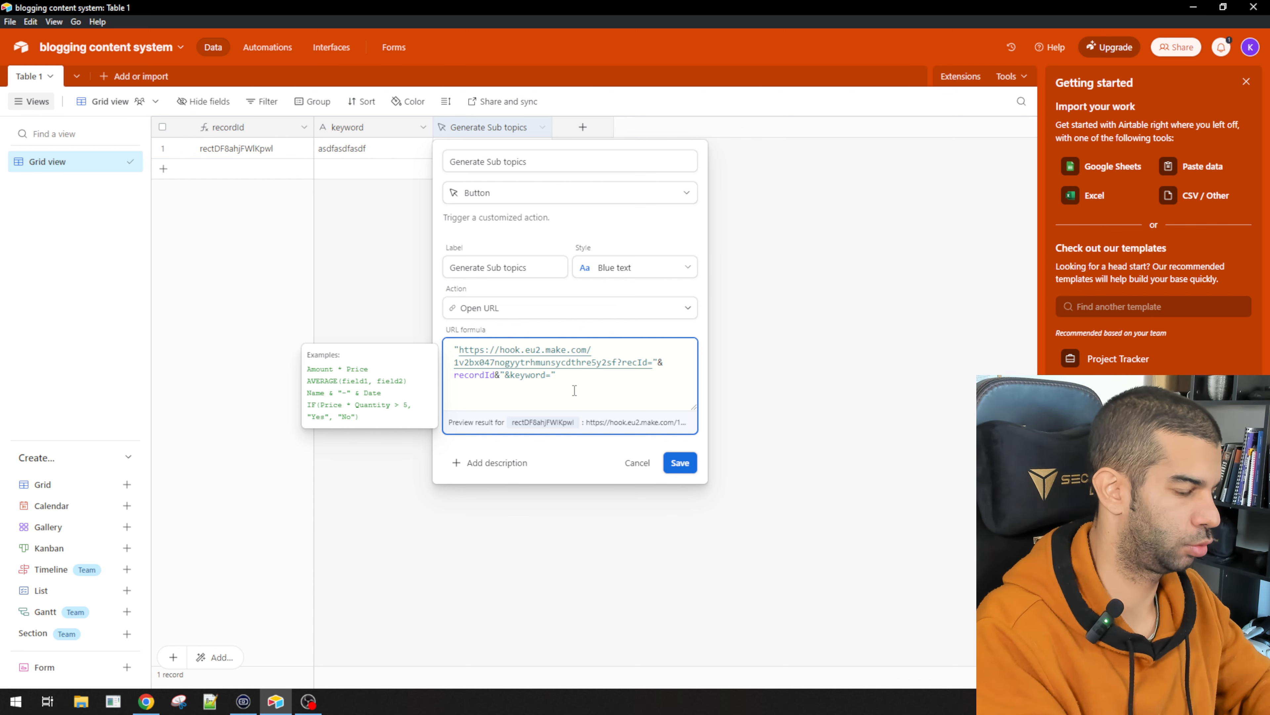
text("&keyword)
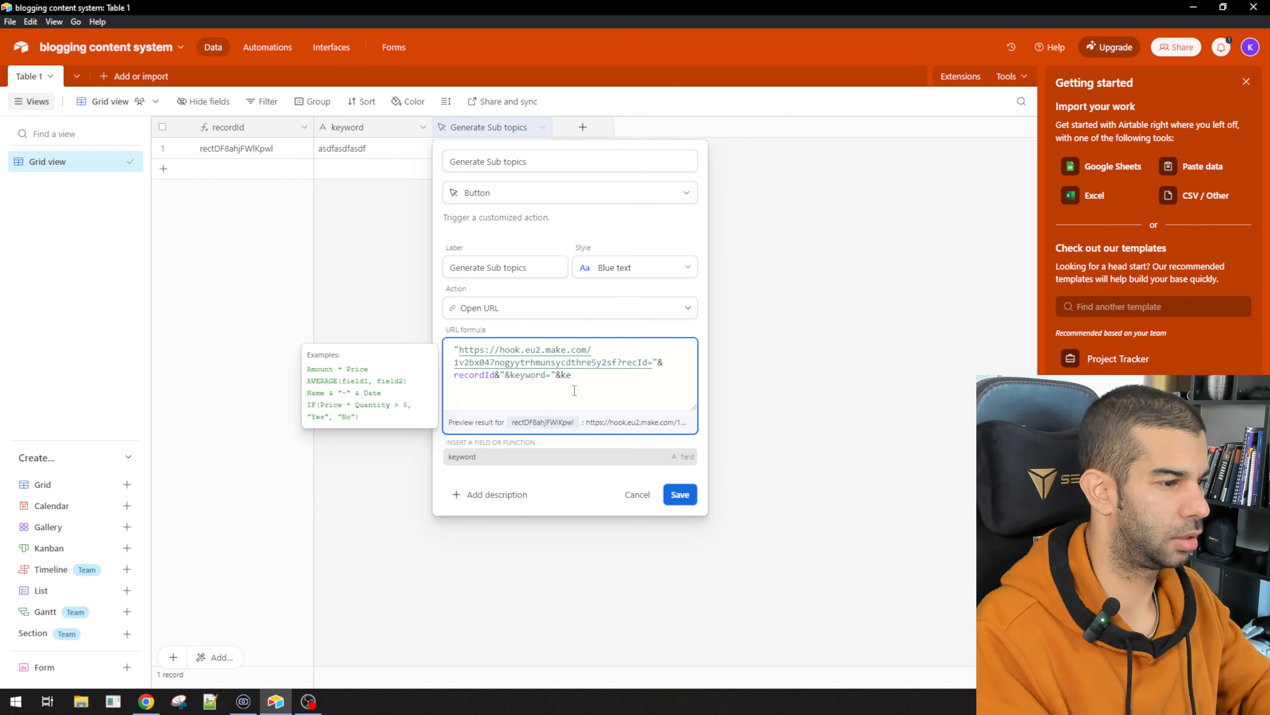
click(678, 462)
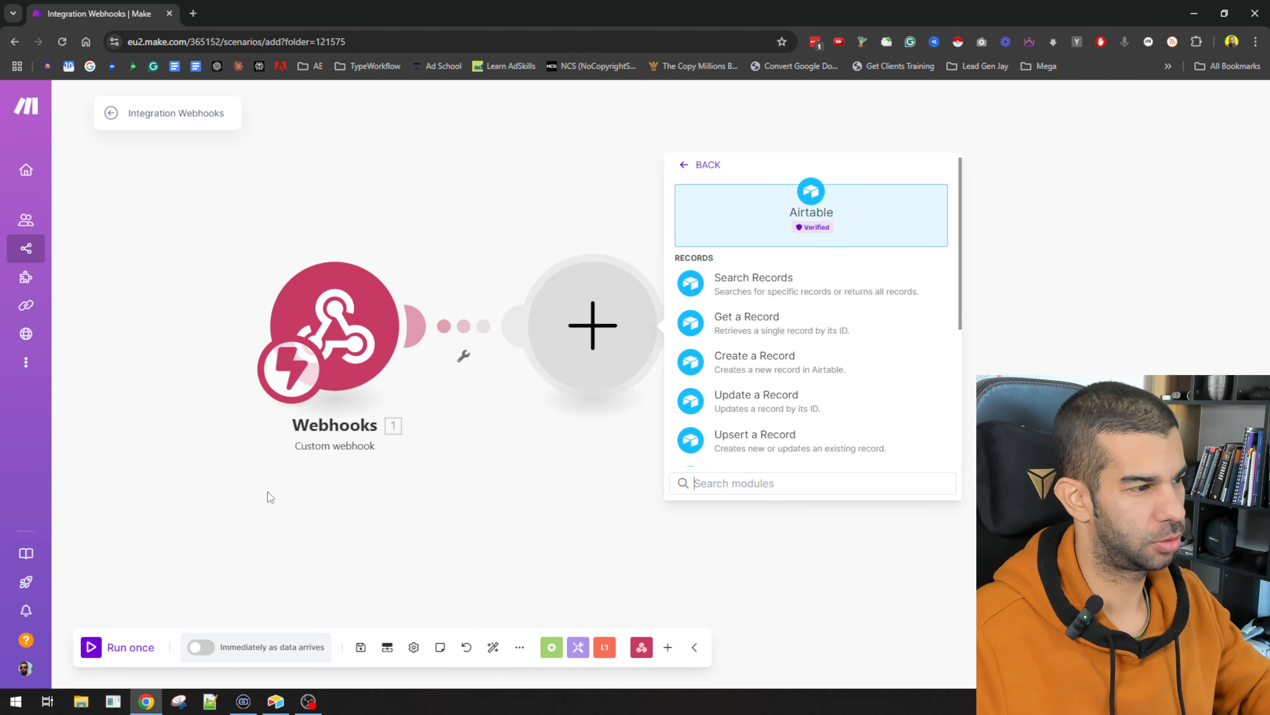
Step: Run the scenario once and press Generate Sub topics in Airtable to capture a sample payload
click(459, 508)
click(91, 651)
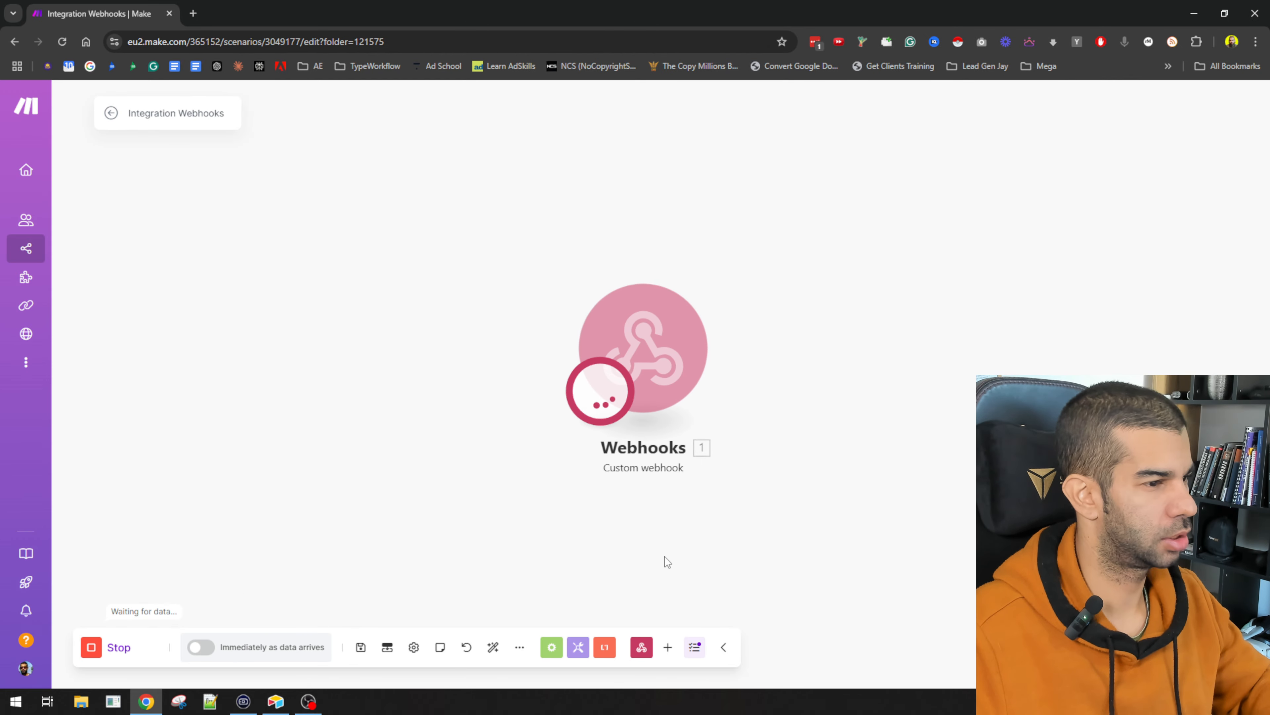
key(alt+Tab)
click(499, 156)
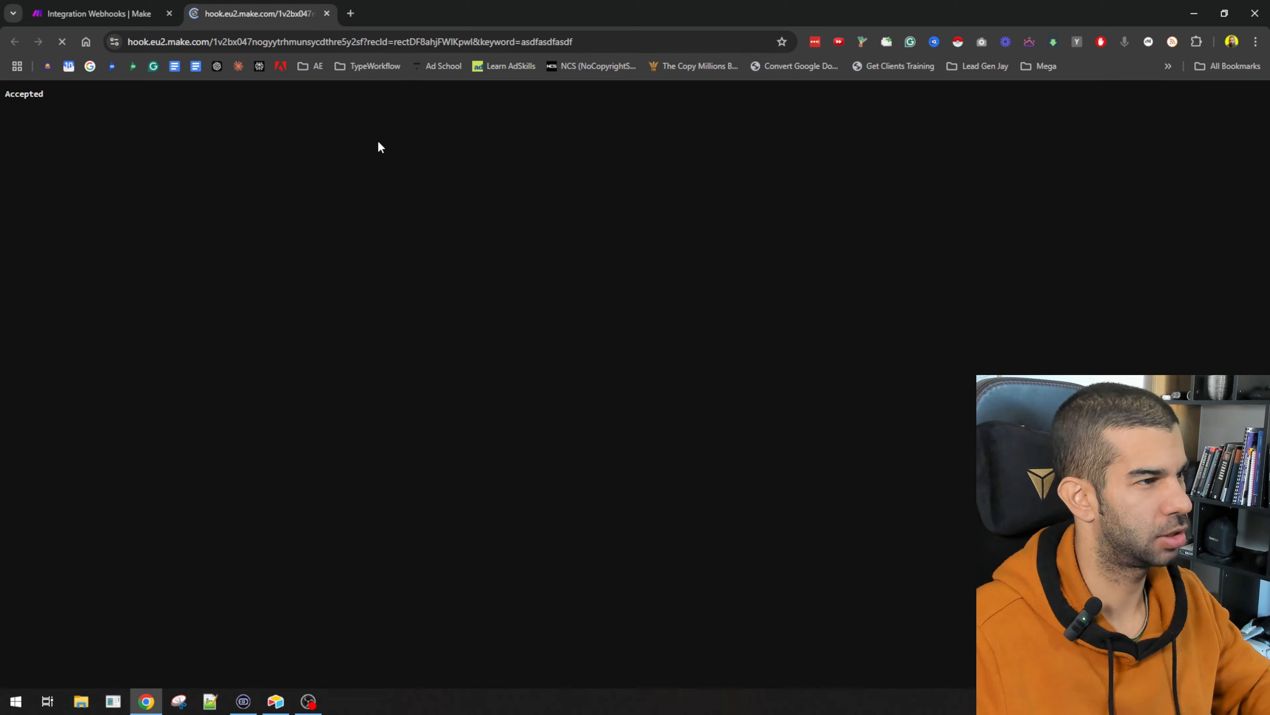
key(ctrl+1)
drag(861, 289, 916, 306)
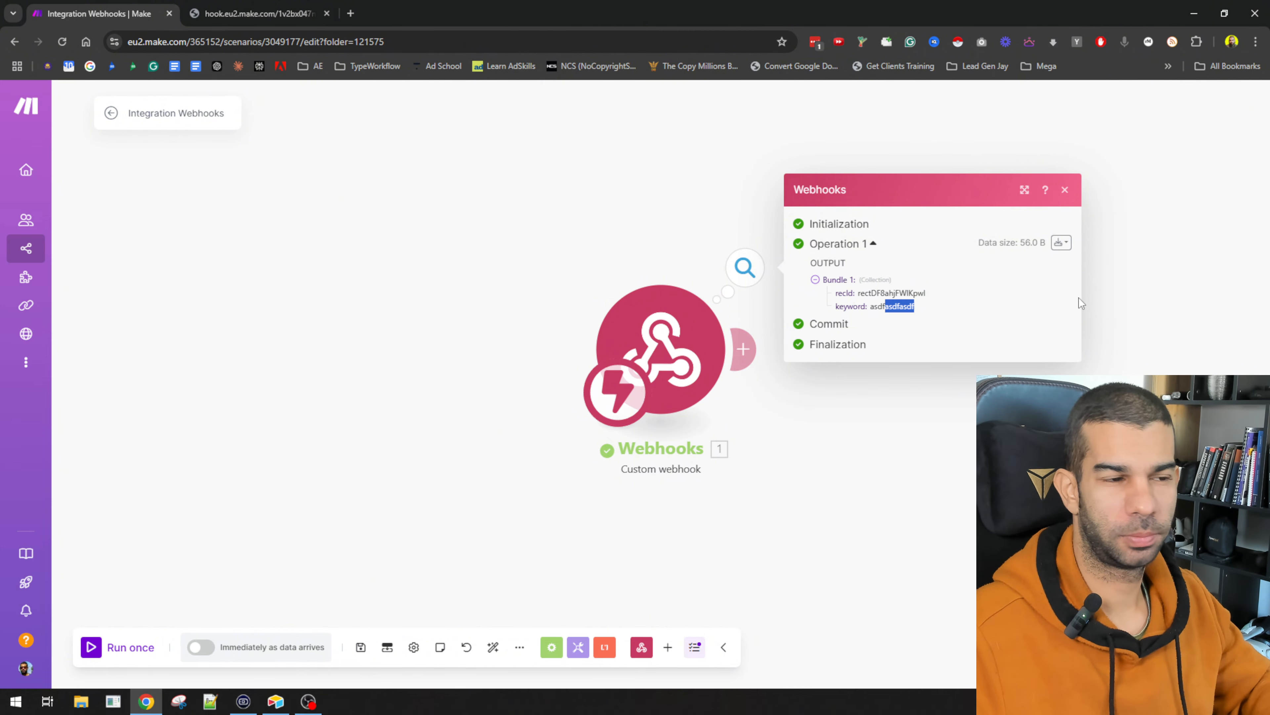
click(434, 306)
Step: Add an OpenAI Create a Completion module after the webhook
click(743, 349)
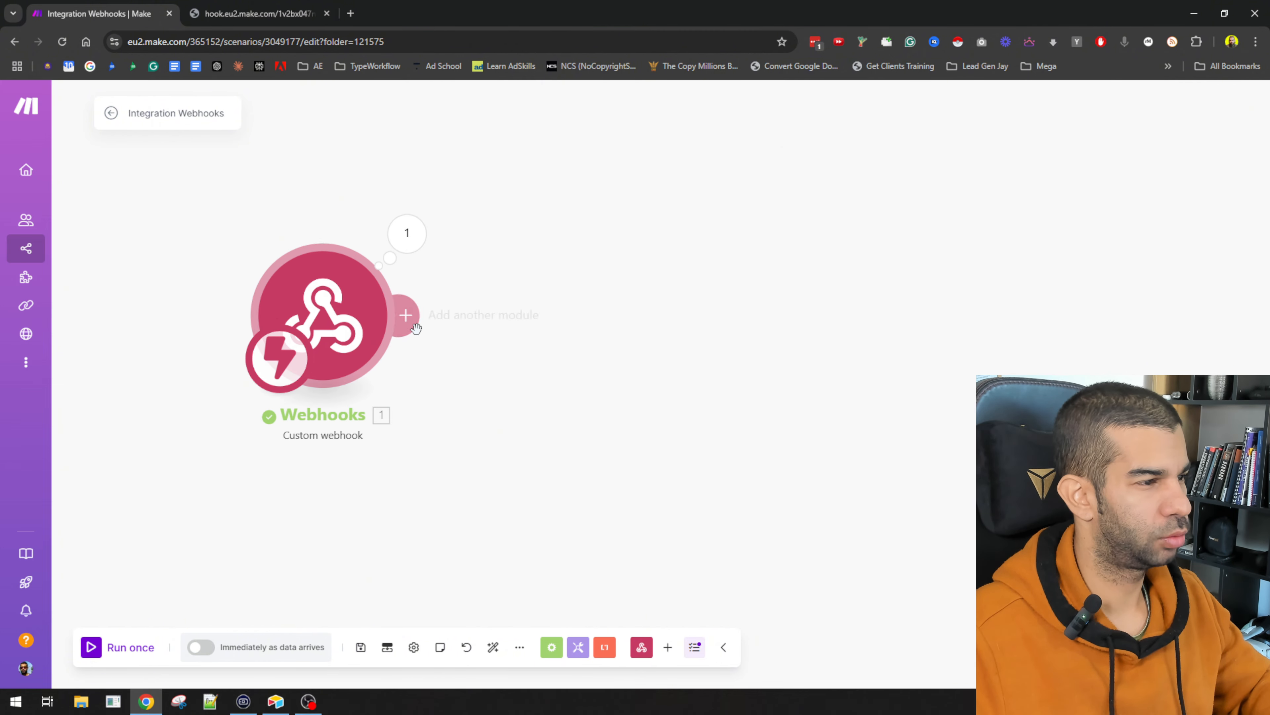
scroll(757, 371, down, 3)
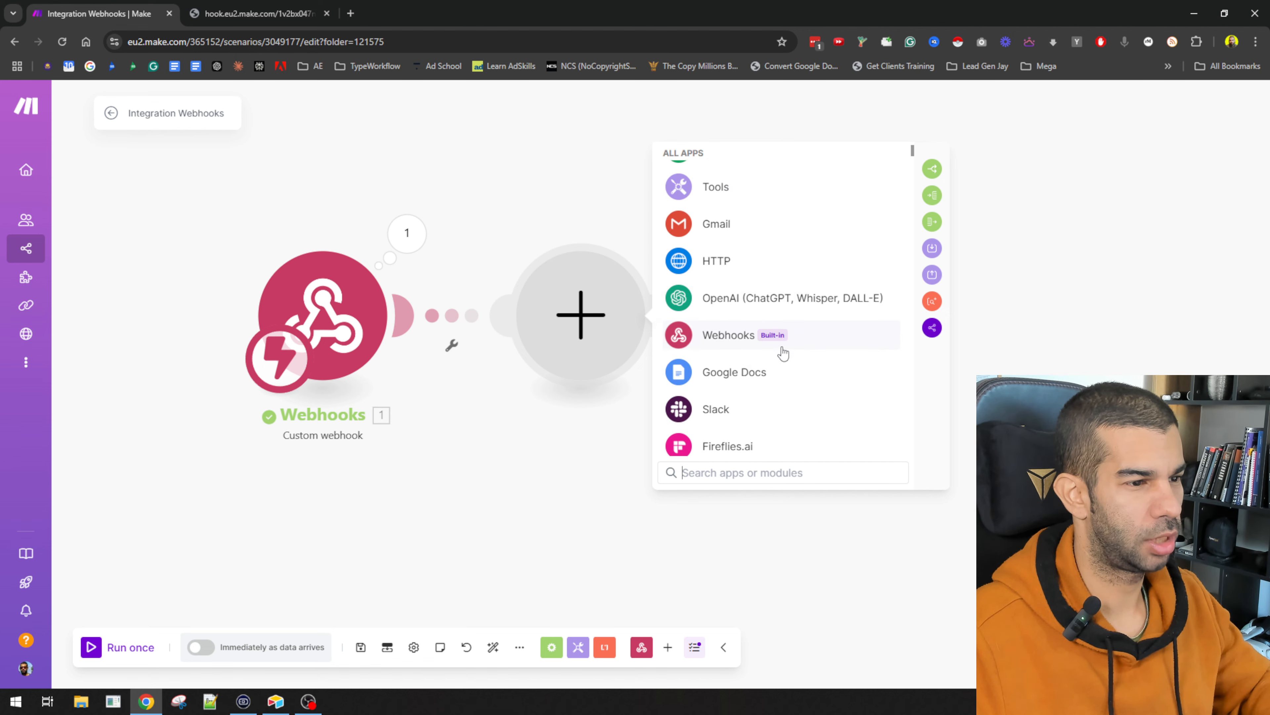
click(746, 302)
click(799, 341)
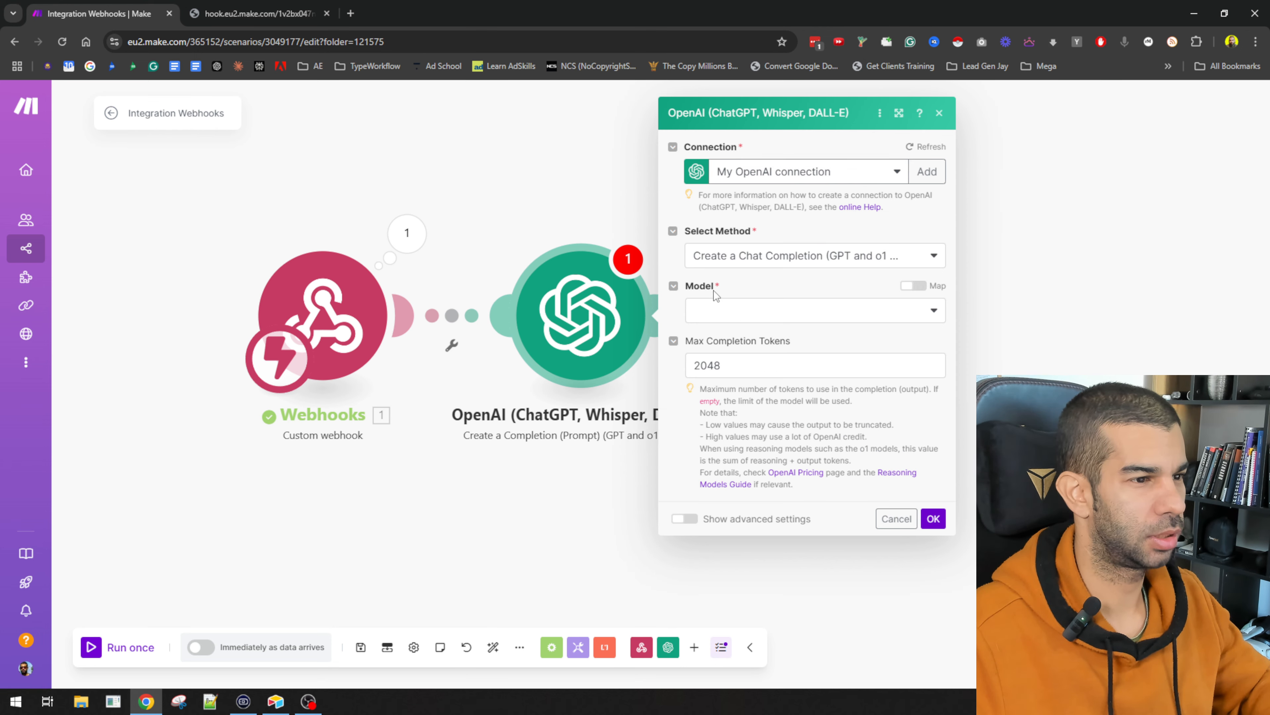
Step: Change the Airtable record's keyword to fitness
key(alt+Tab)
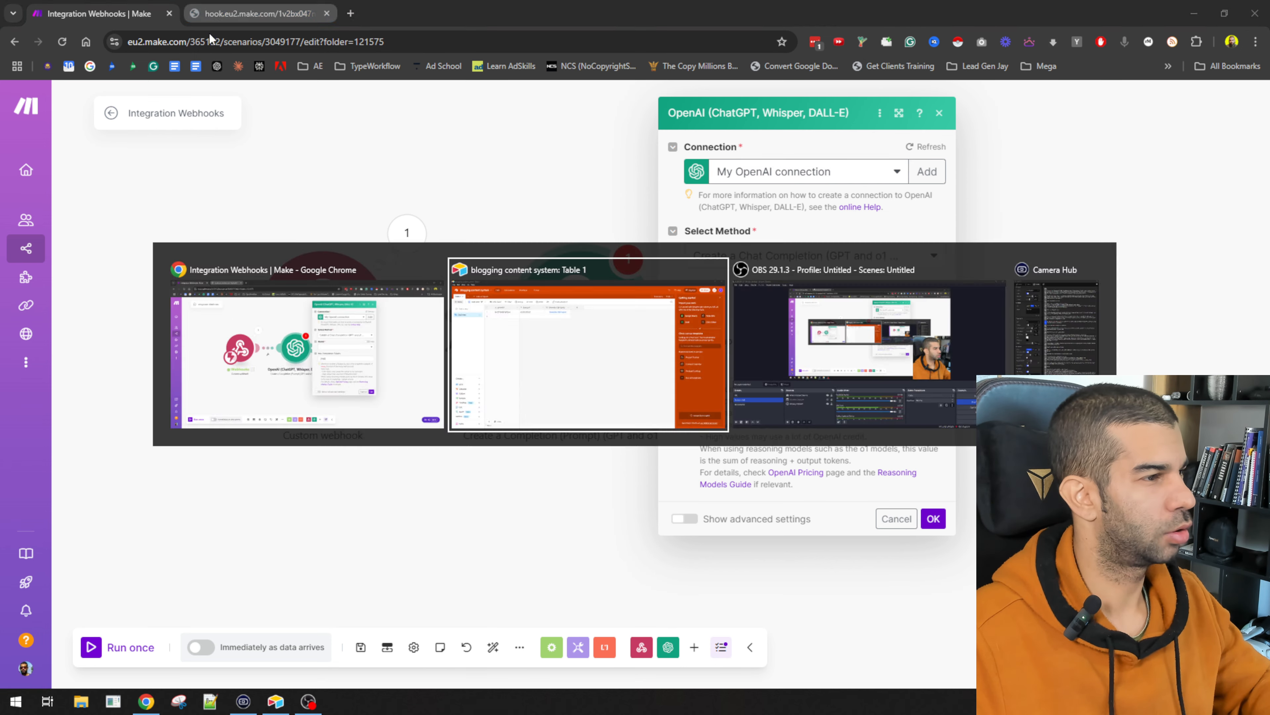
click(365, 145)
text(fitness)
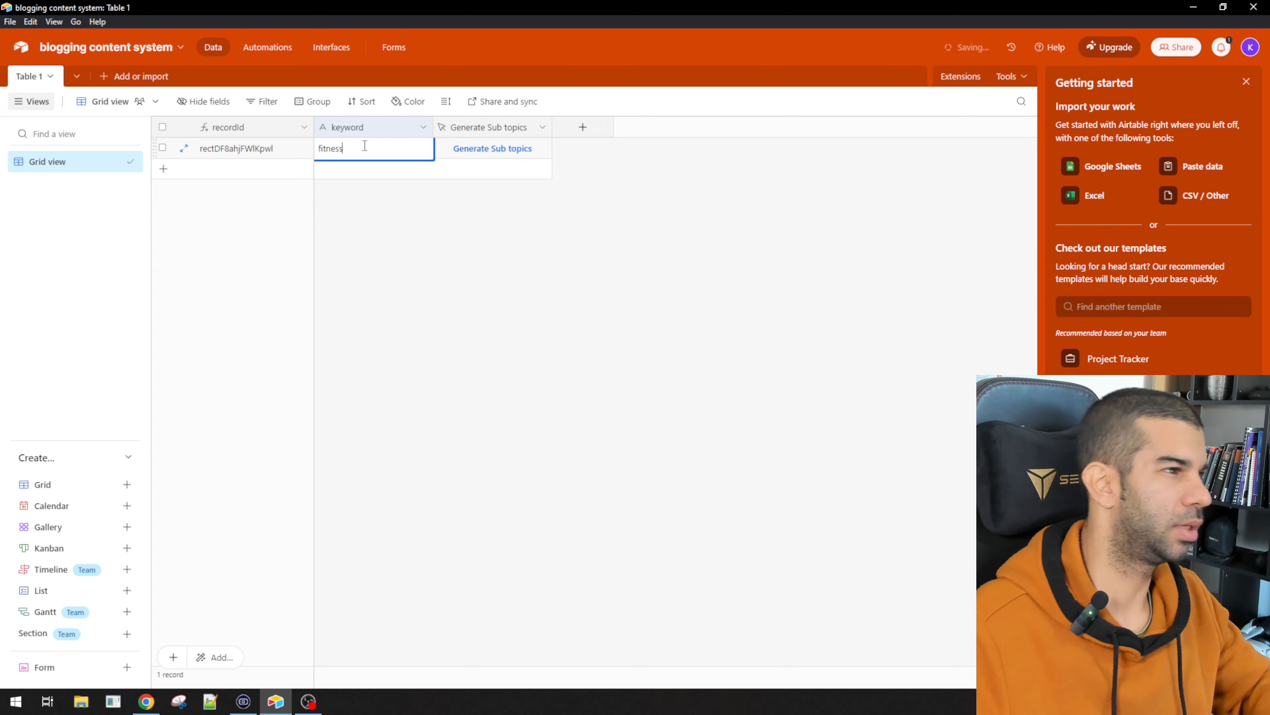
key(alt+Tab)
key(alt+Tab)
click(494, 342)
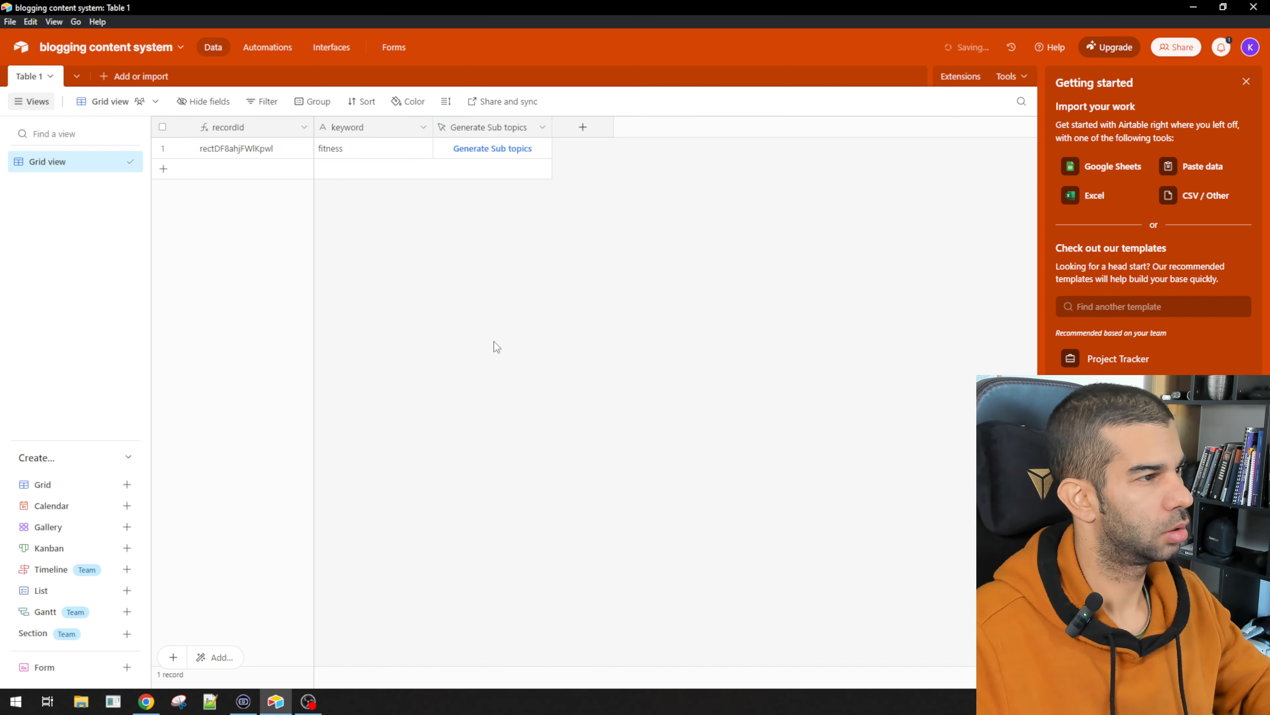
key(alt+Tab)
click(788, 311)
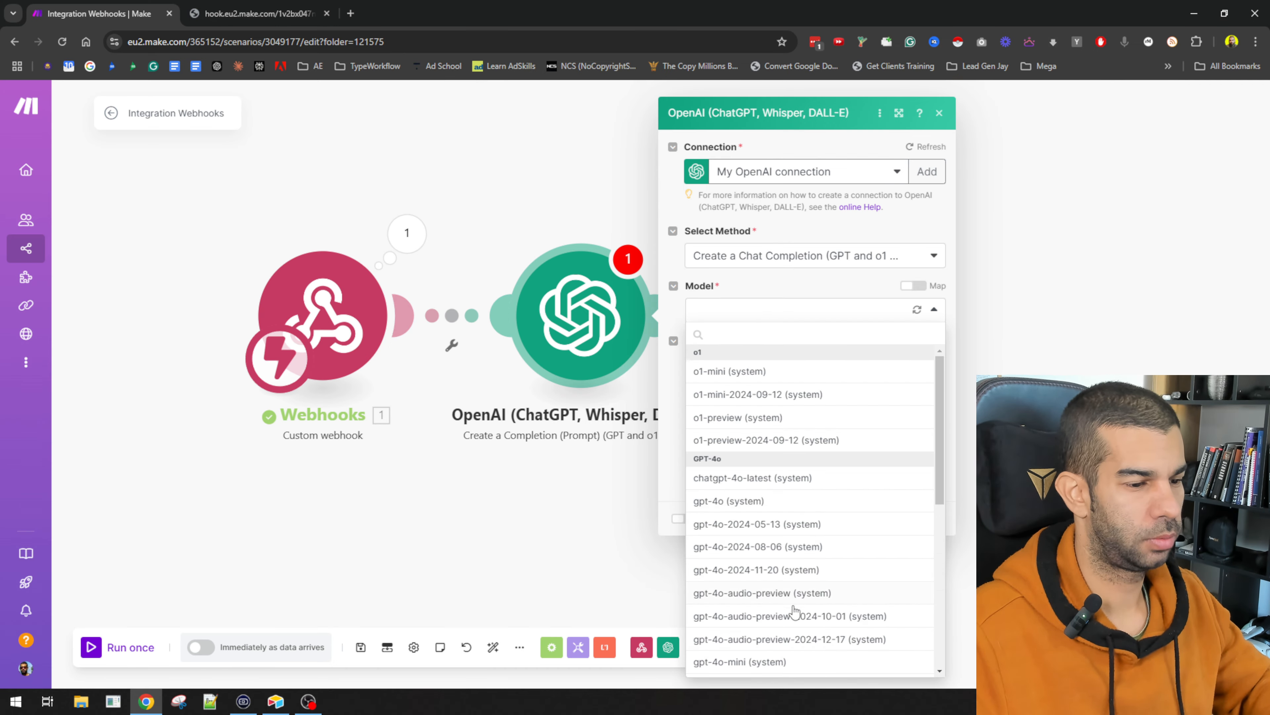
Step: Set the model to gpt-4o-2024-11-20 and clear the 2048 Max Completion Tokens limit
click(770, 576)
click(752, 406)
key(ctrl+a)
key(BackSpace)
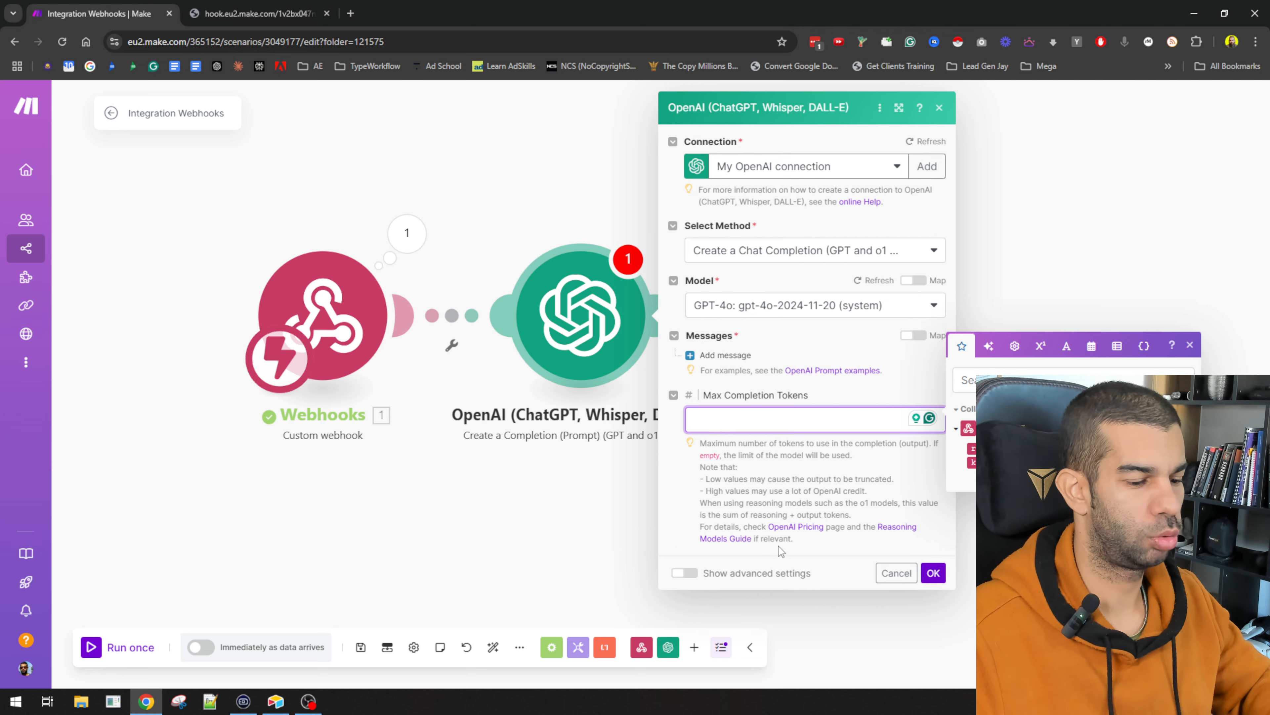
Step: Add a User message '10 subkeywords based on this main keyword:' followed by the mapped webhook keyword
click(726, 350)
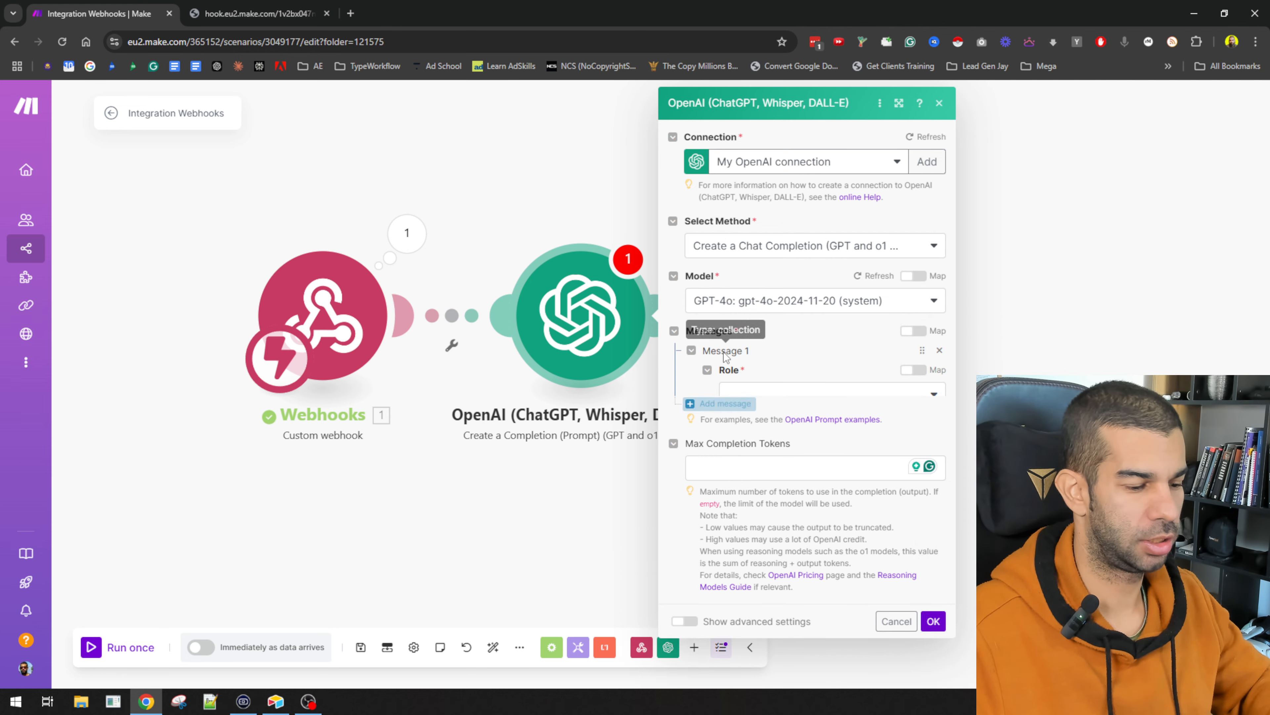
click(772, 395)
click(782, 443)
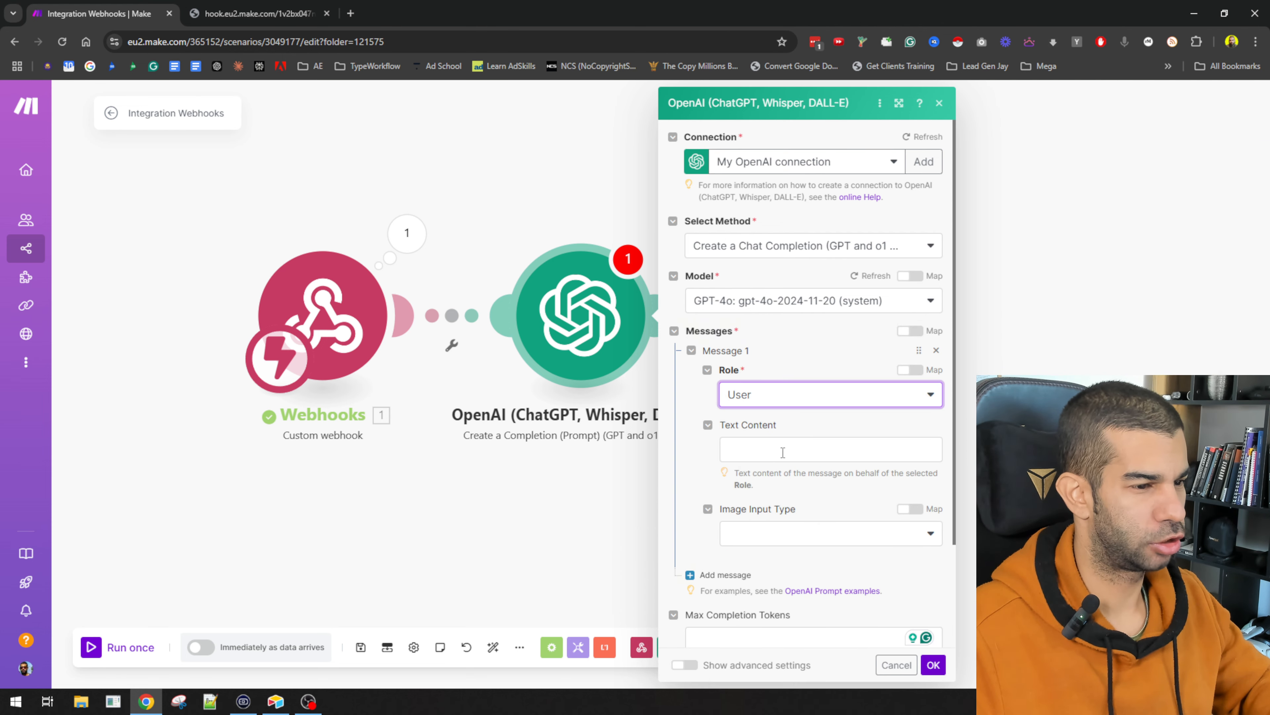
click(775, 431)
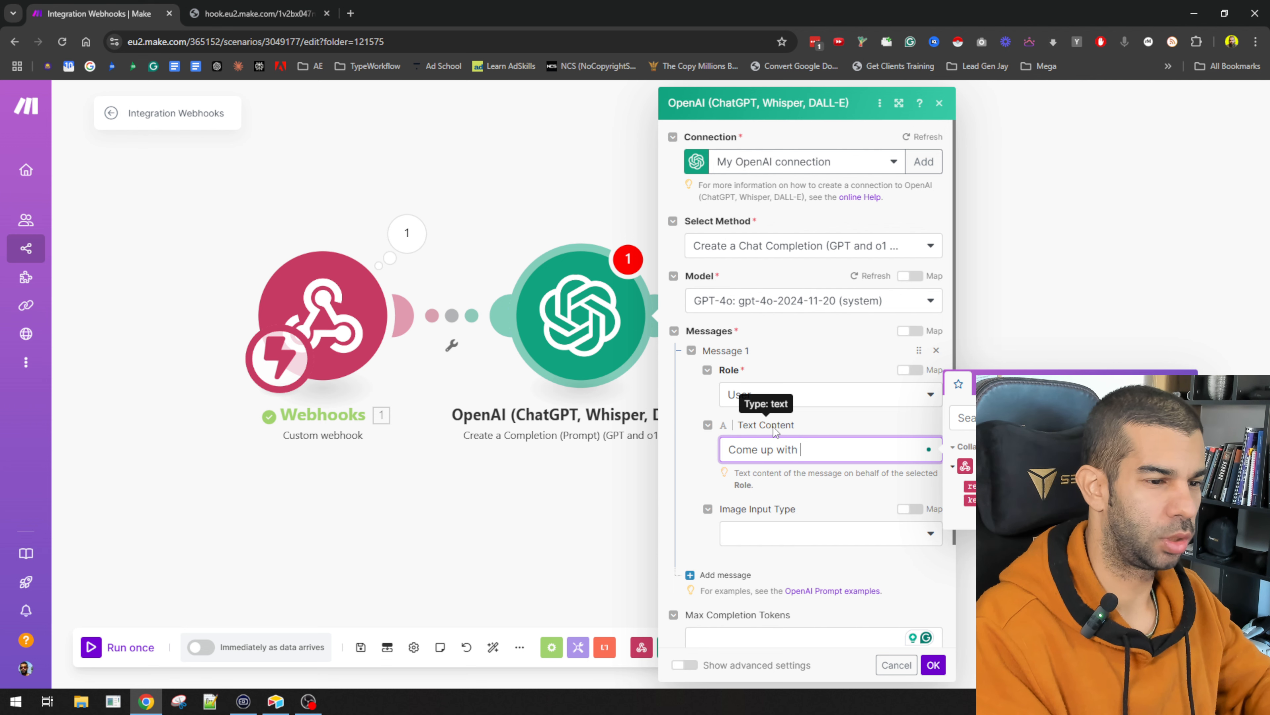
text(10 subkeywords )
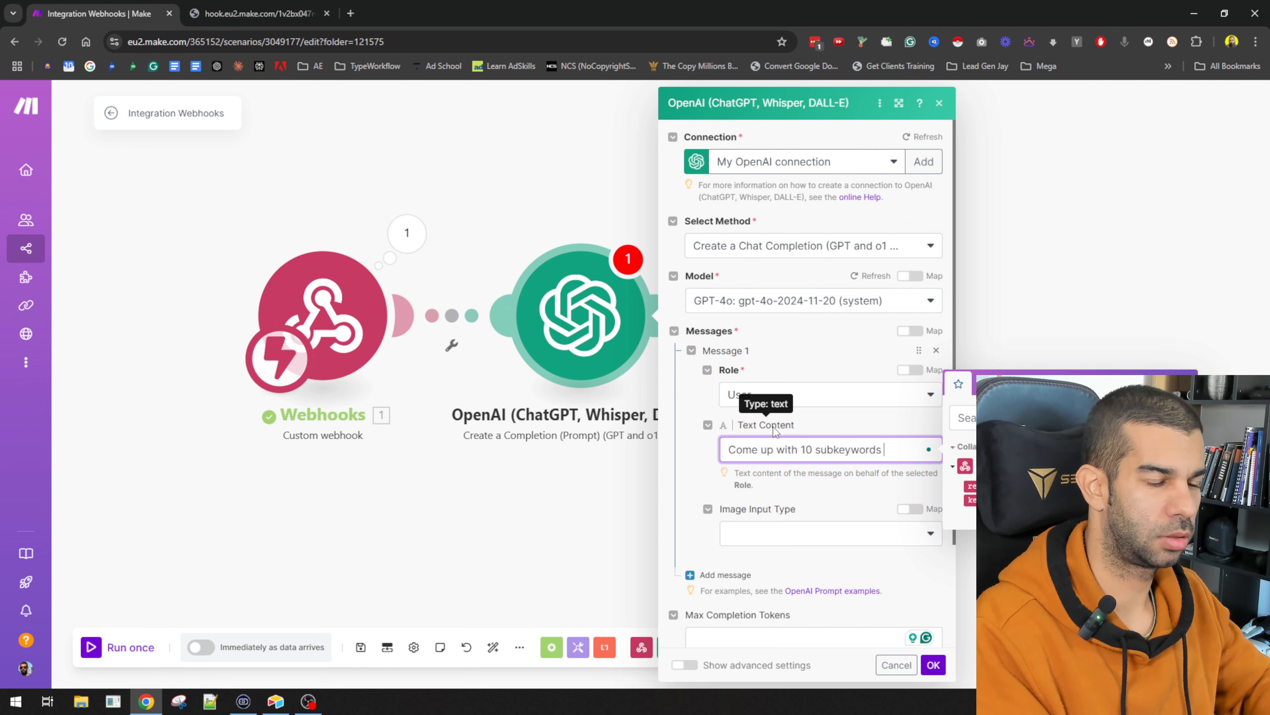
text(based on this main keyword:)
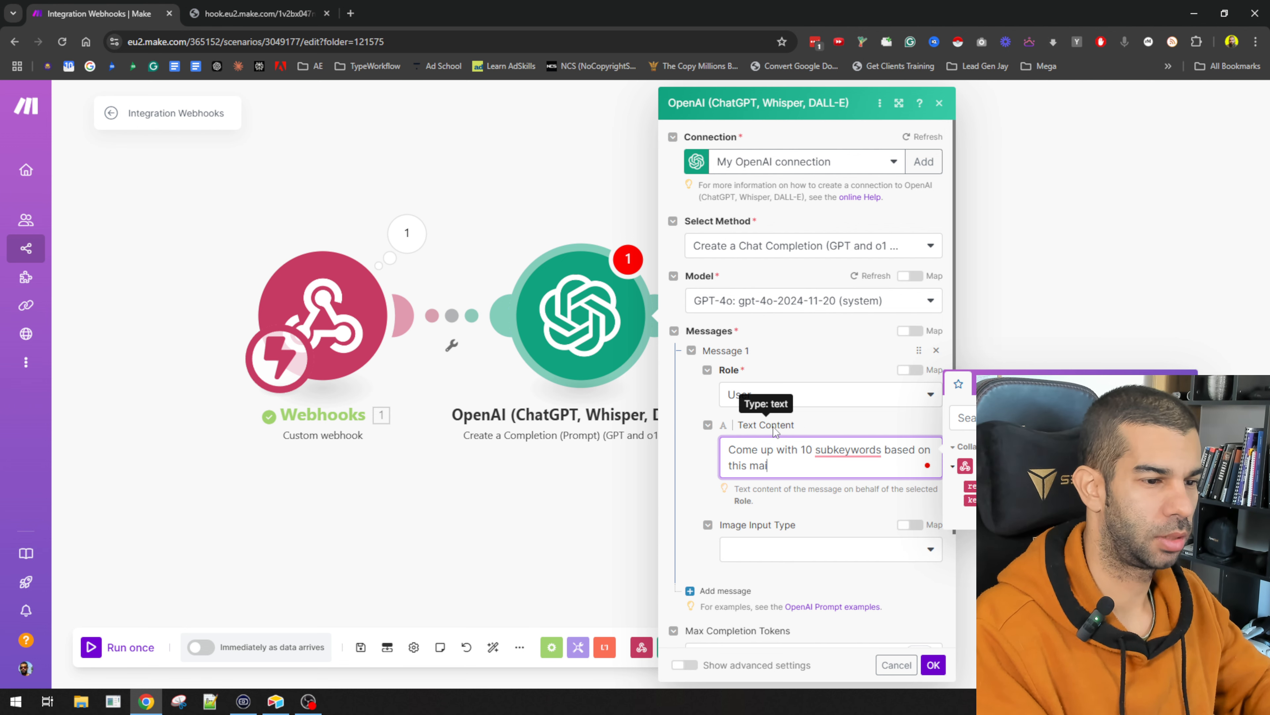
key(Return)
key(Return)
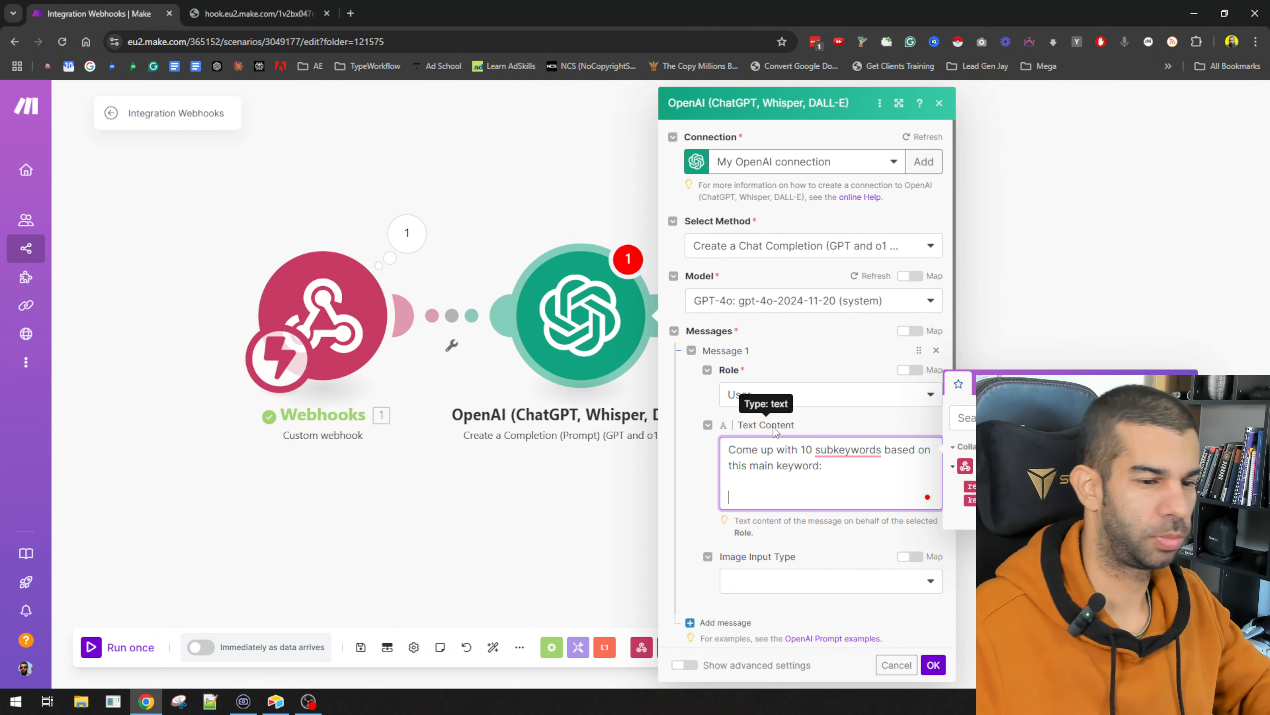
click(970, 499)
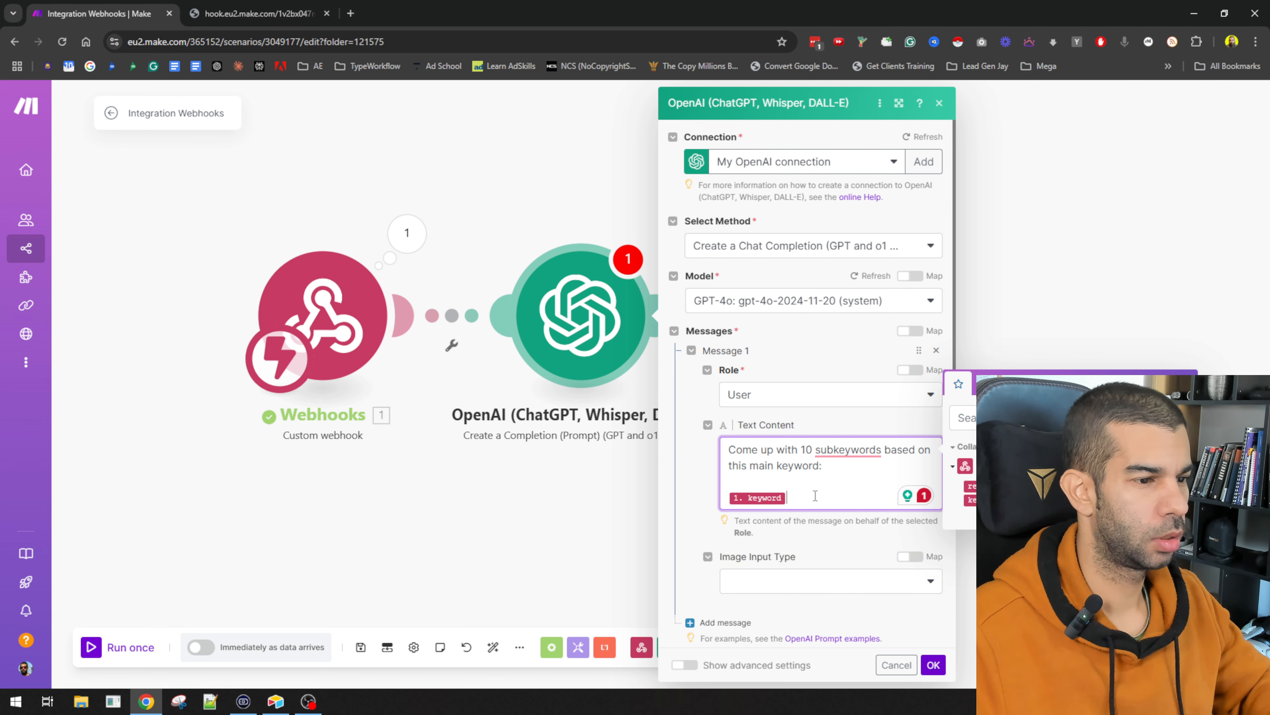
key(Return)
key(Return)
key(alt+Tab)
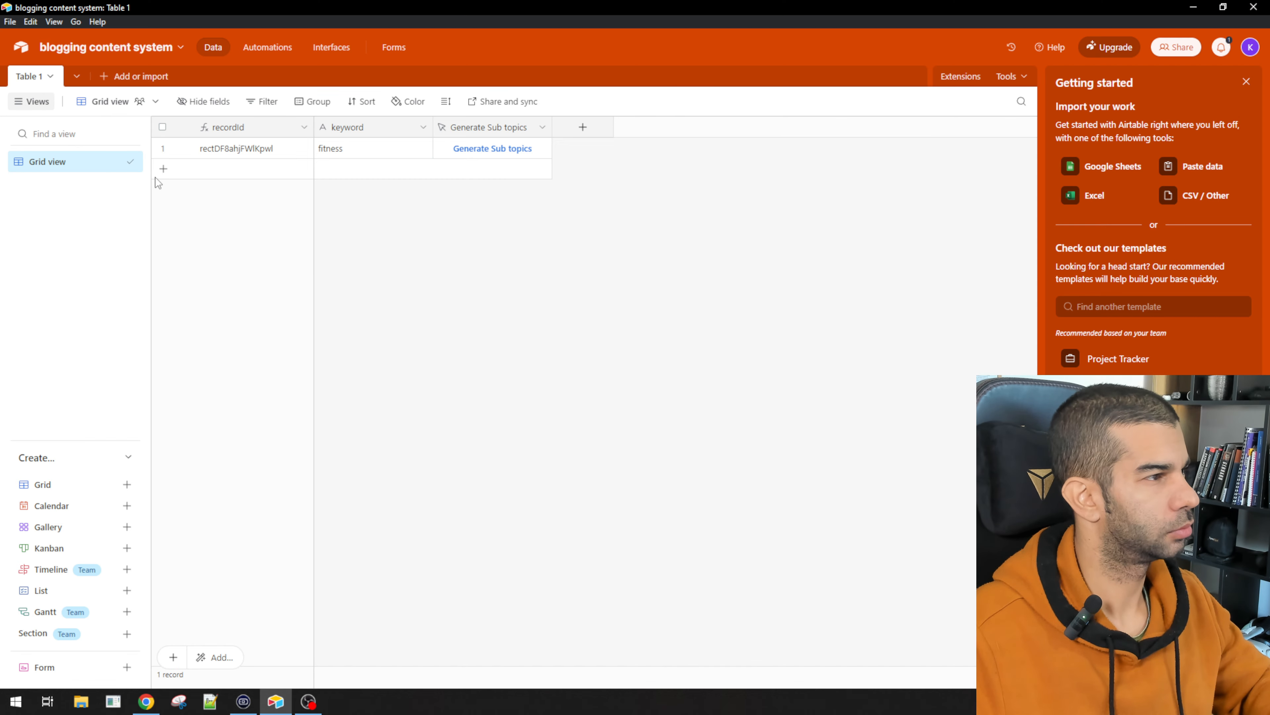
Step: Rename the Table 1 table to Step 1
click(28, 80)
click(56, 140)
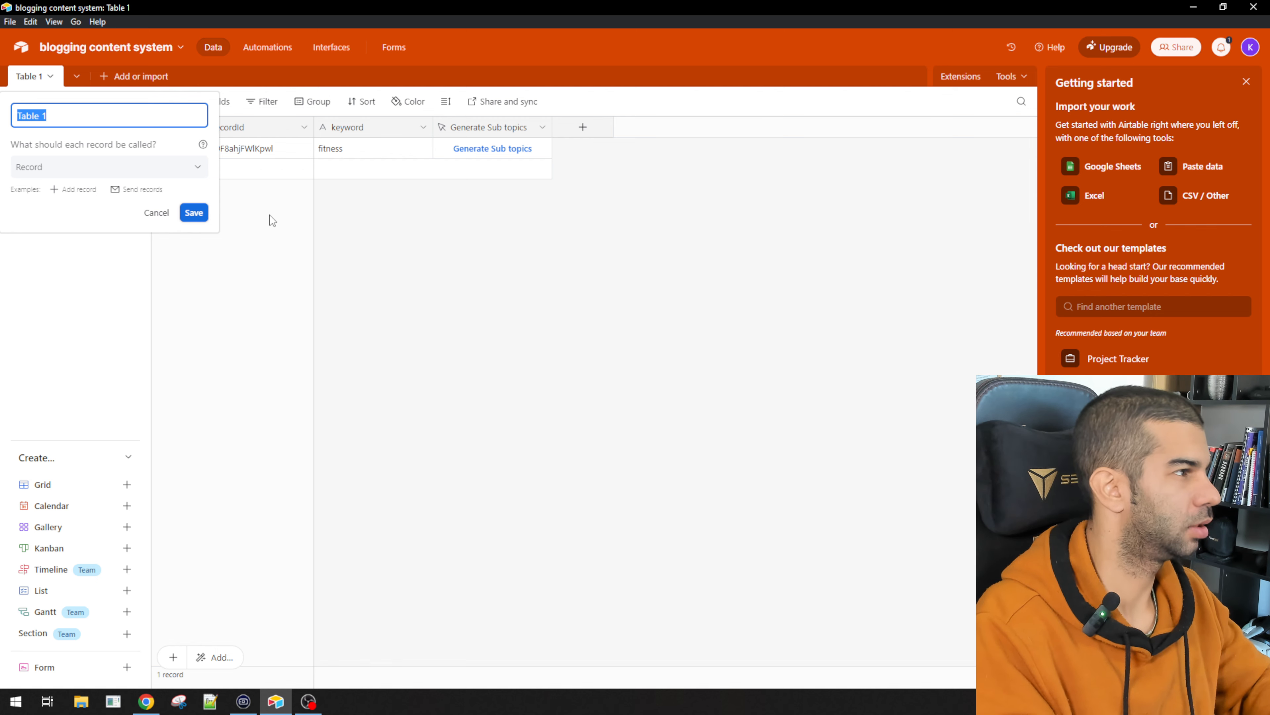
text(Step 1)
key(Return)
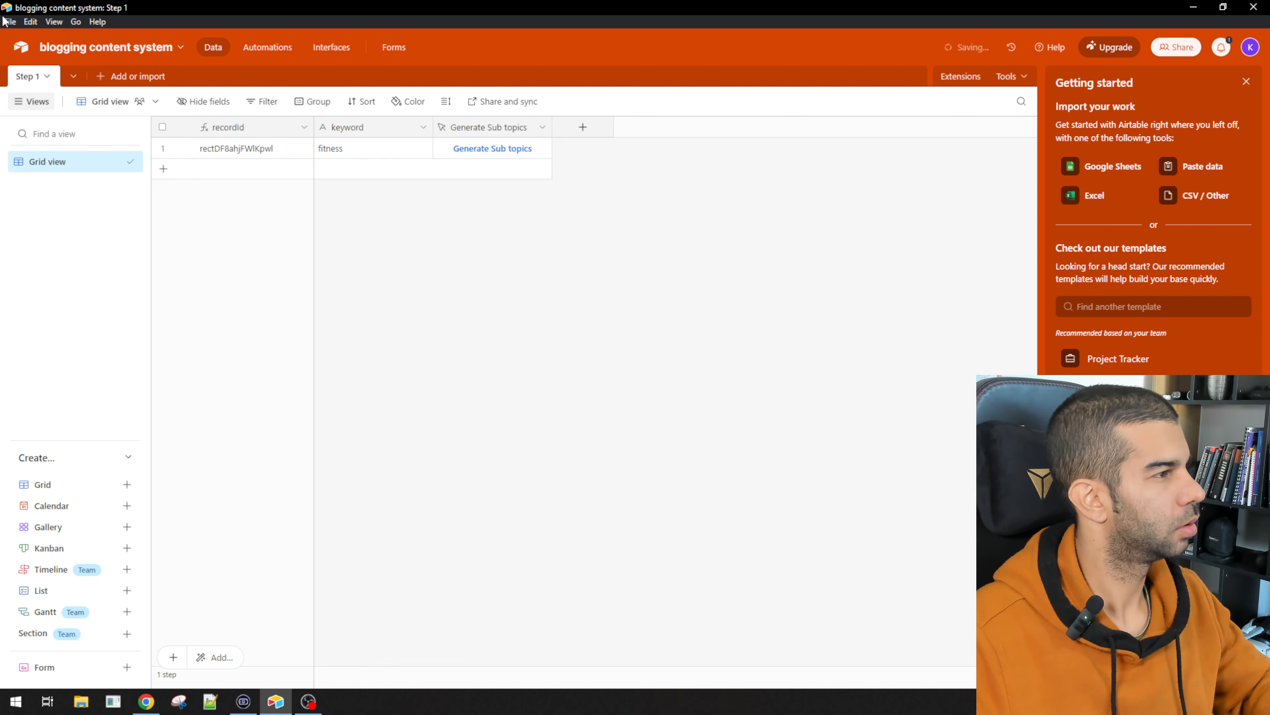
Step: Create two blank tables from scratch named Step 2 and Step 3
click(102, 76)
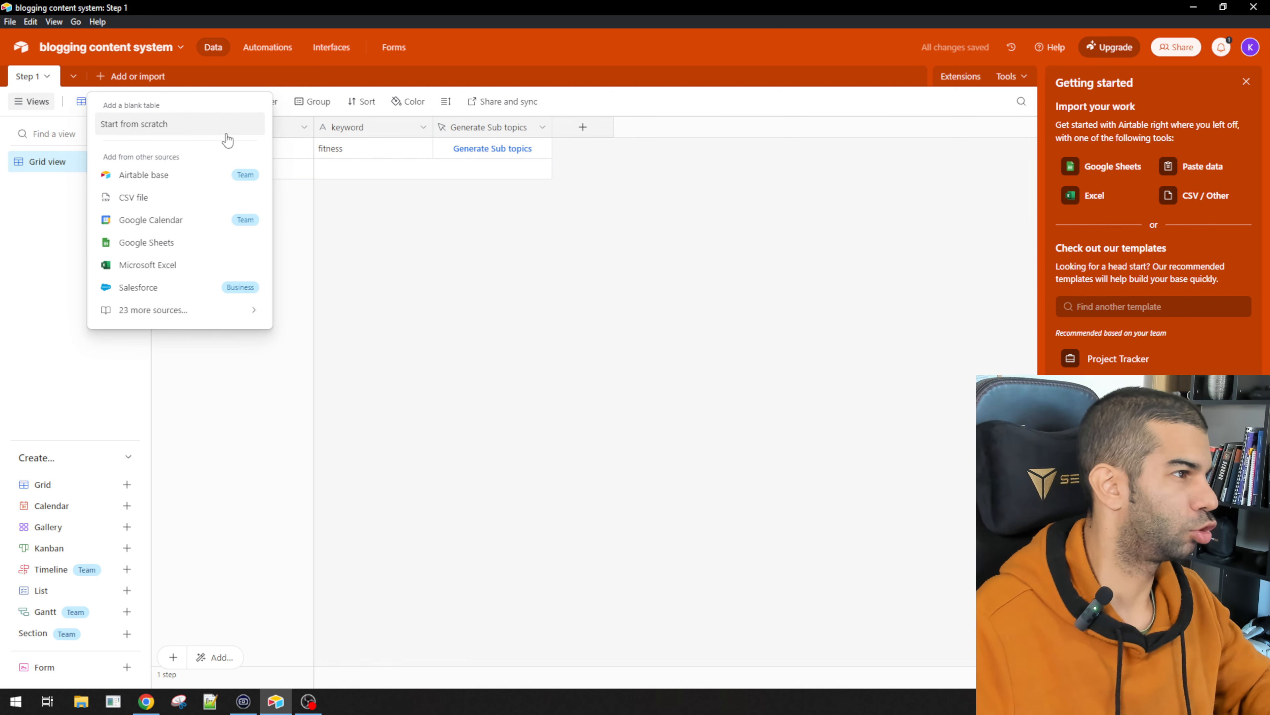
click(215, 131)
text(Step 2)
key(Return)
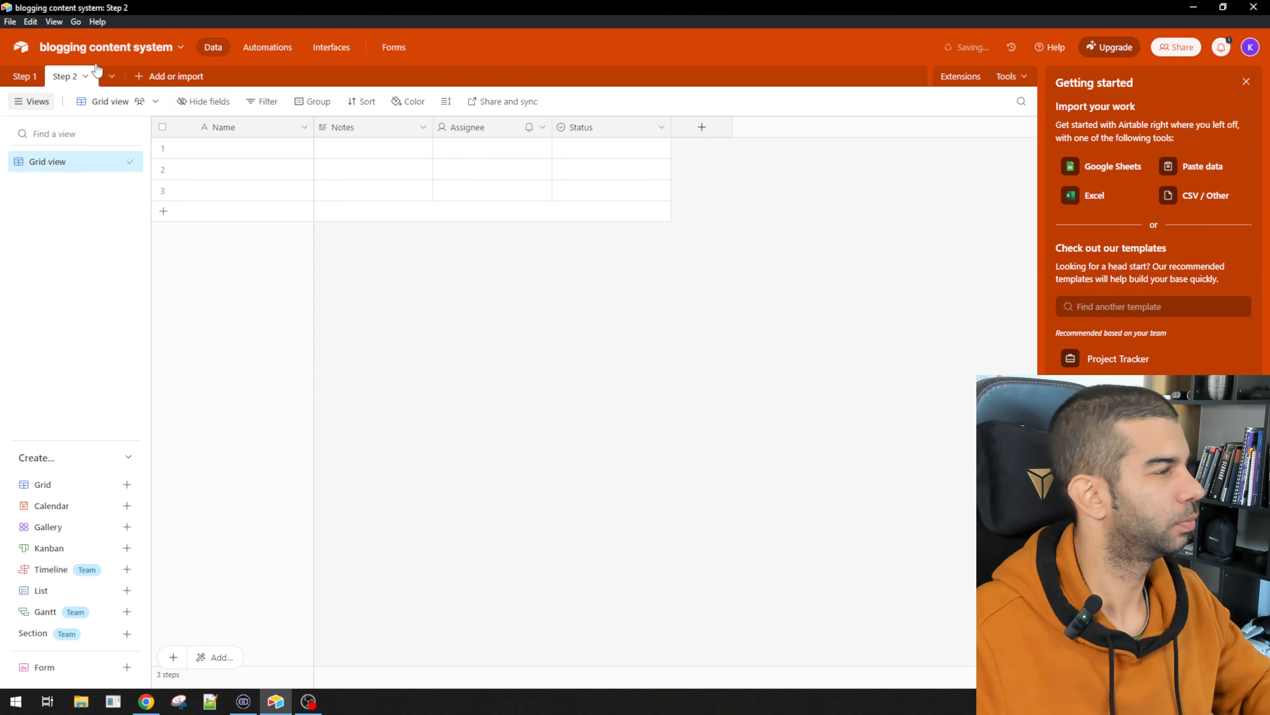
click(151, 76)
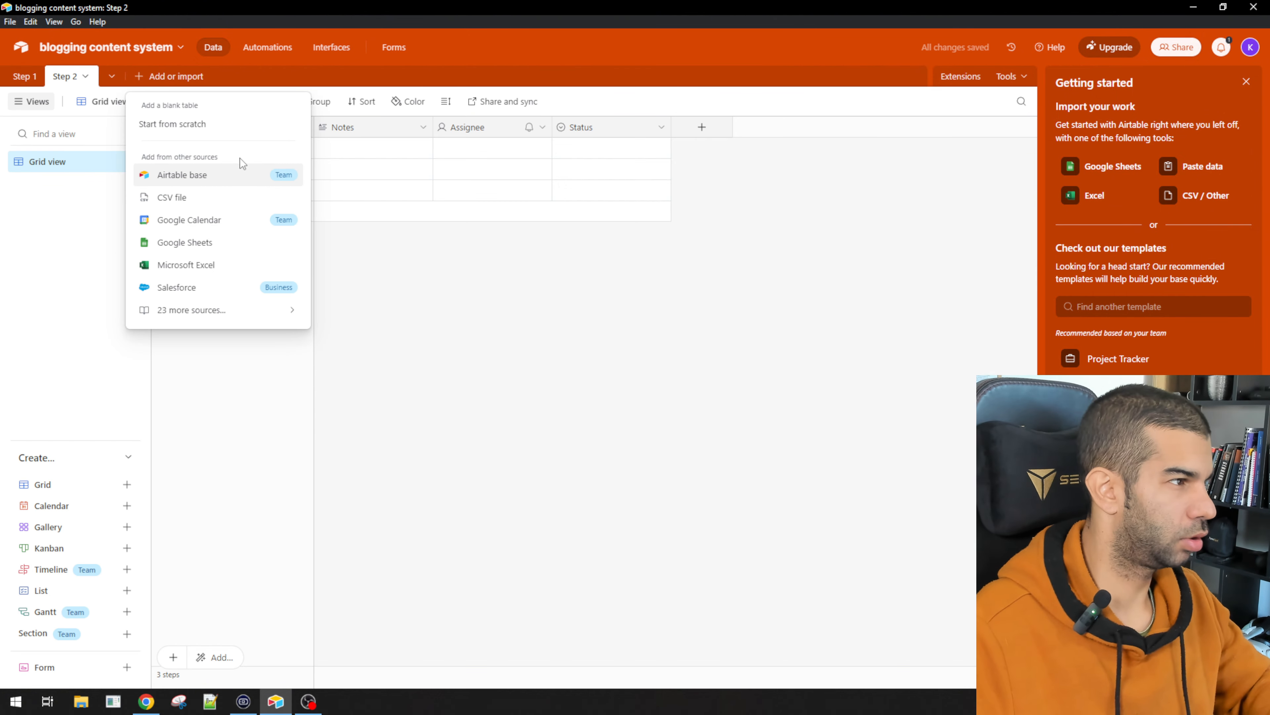
click(204, 125)
text(Step 3)
key(Return)
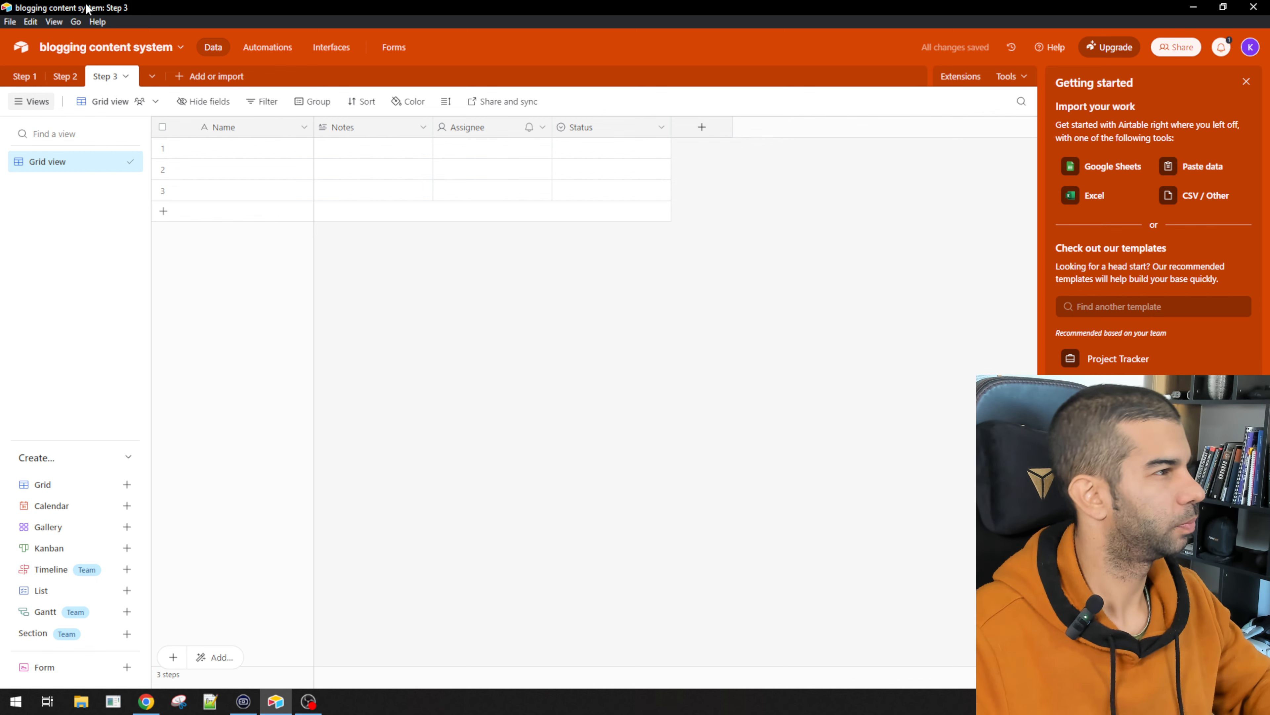
click(64, 76)
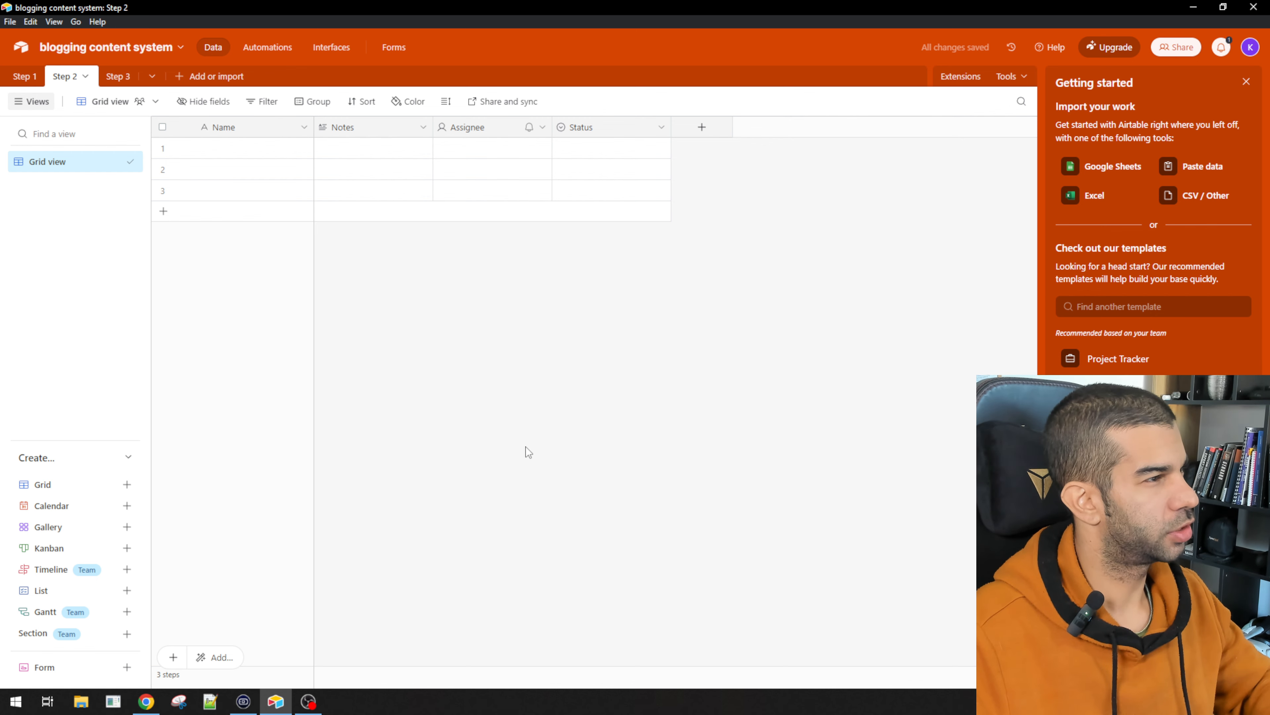
click(17, 78)
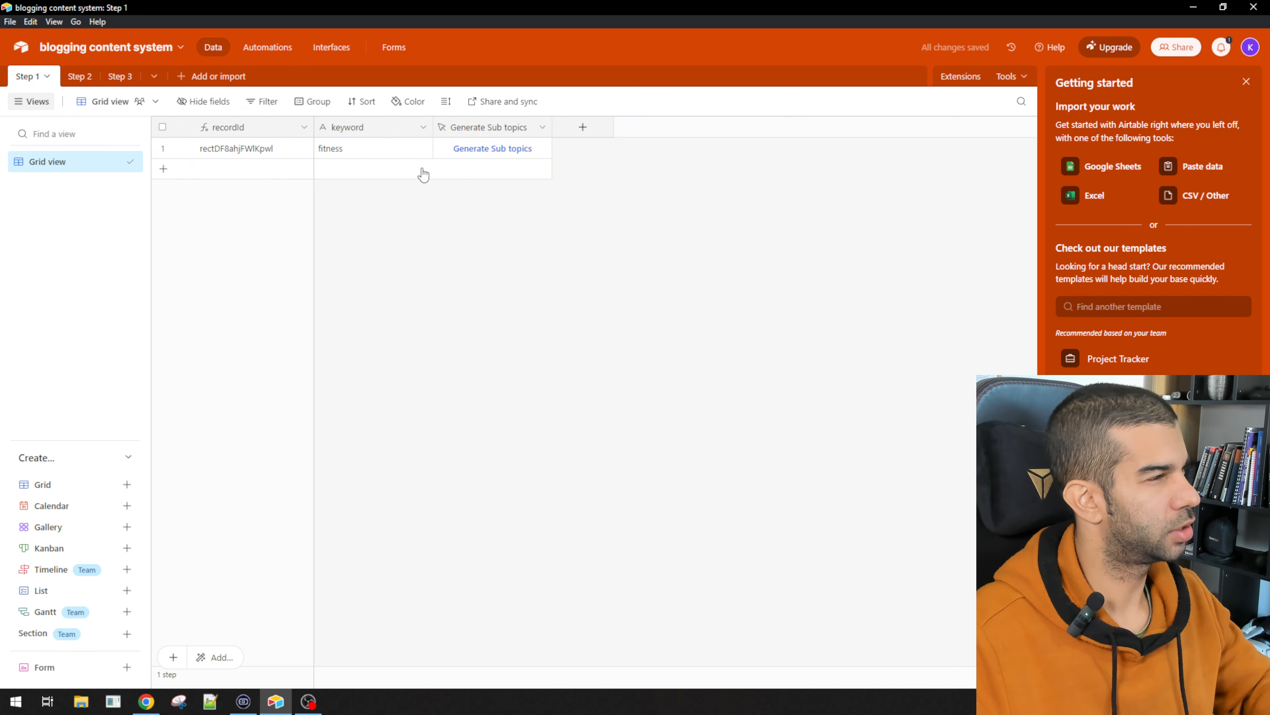
double_click(250, 125)
key(ctrl+c)
Step: Save the recordId field, then make Step 2's primary field recordId with formula =RECORD_ID()
click(444, 383)
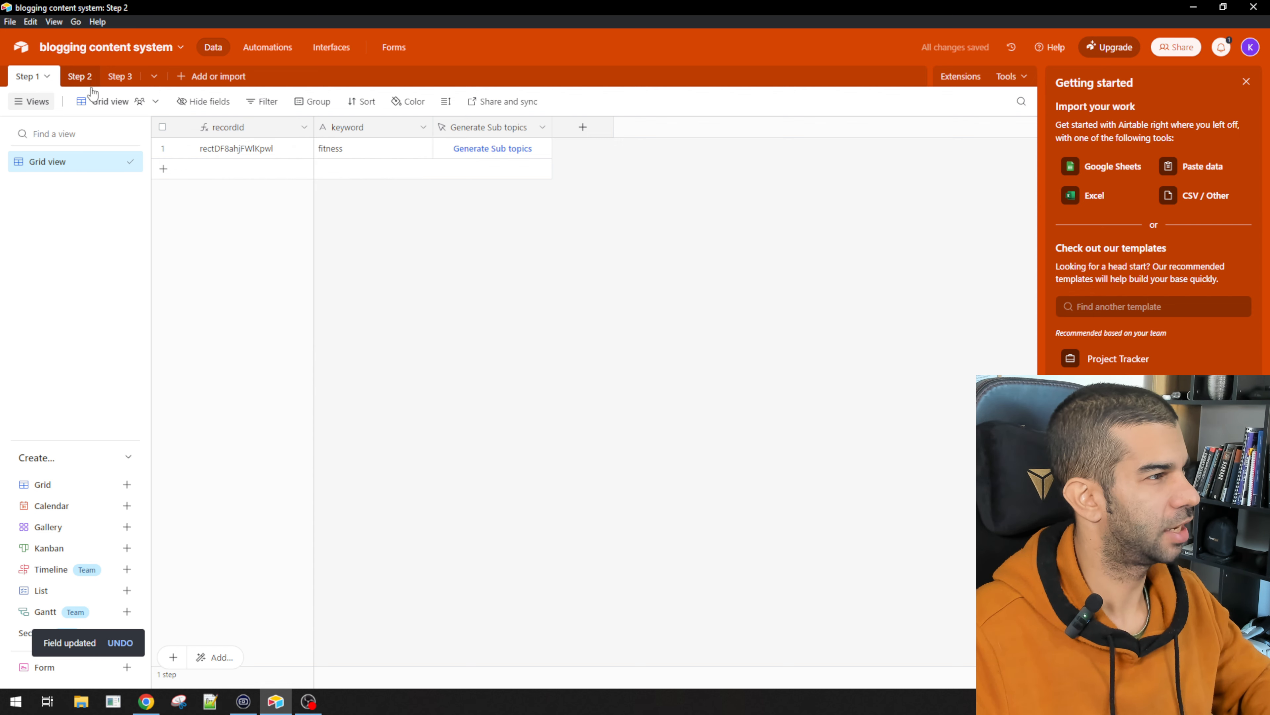
click(80, 76)
double_click(225, 129)
key(ctrl+v)
click(295, 222)
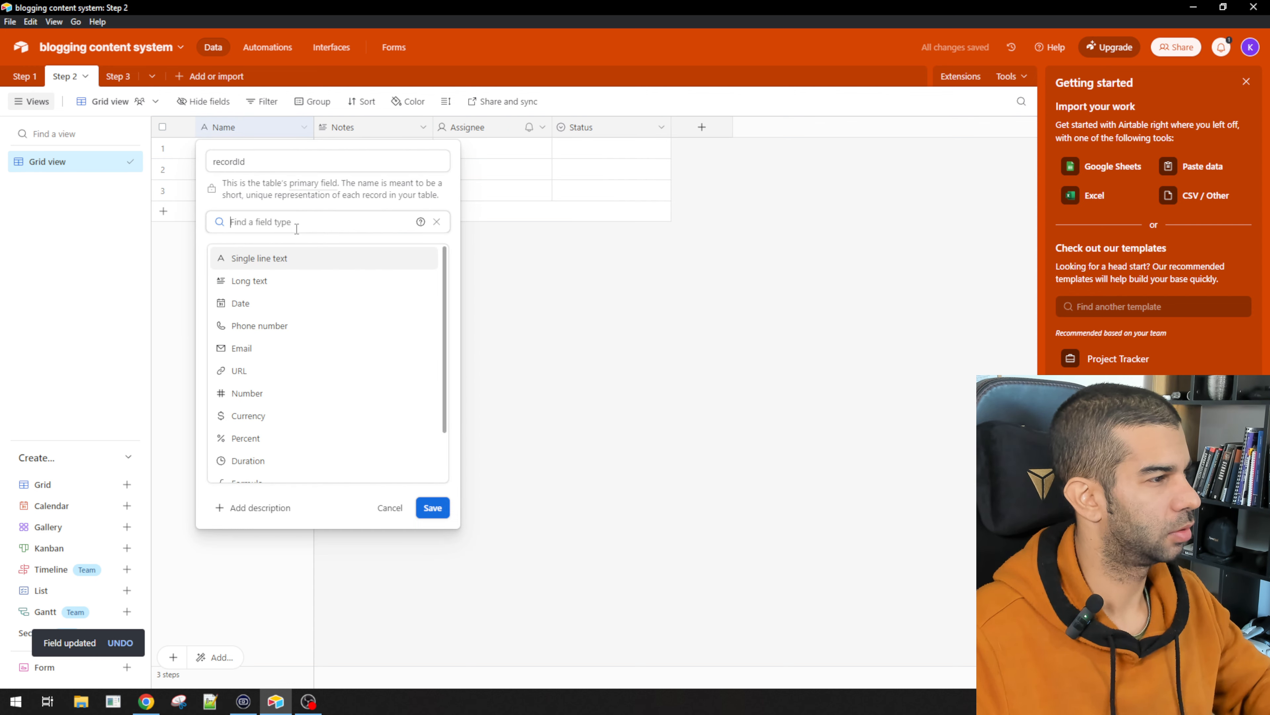
text(fo)
key(Return)
click(287, 300)
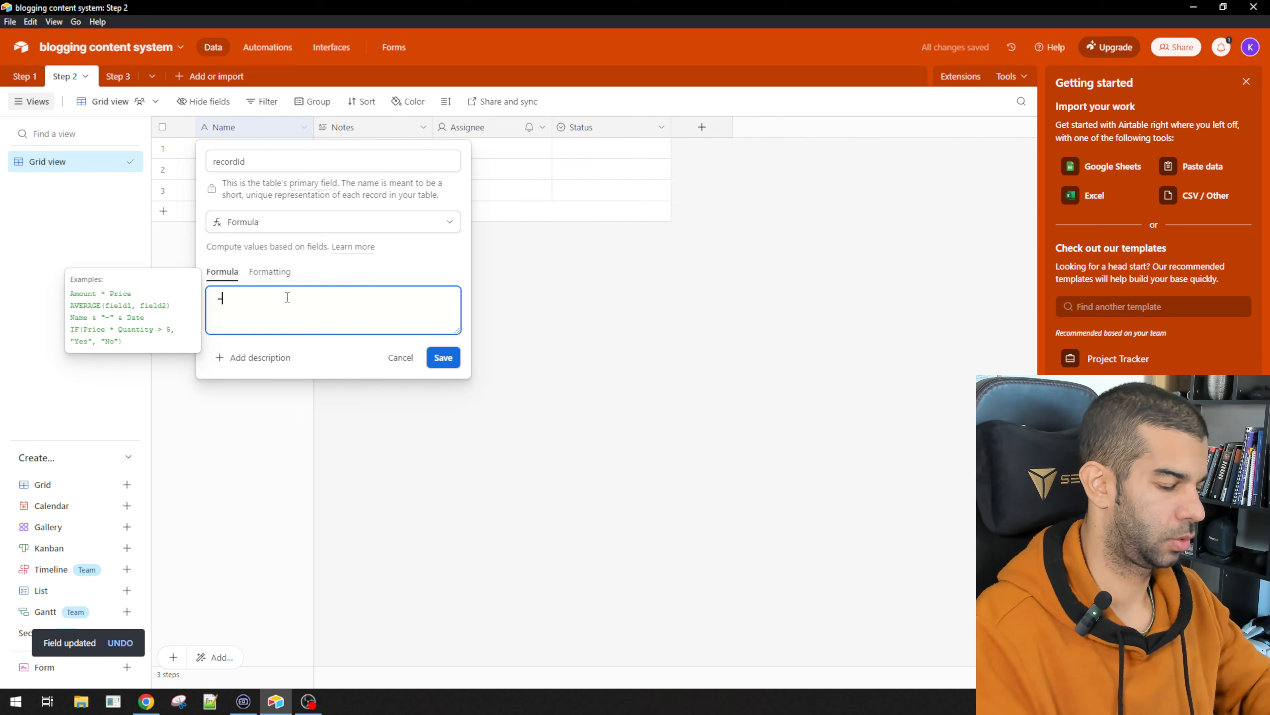
text(=RECORD_ID())
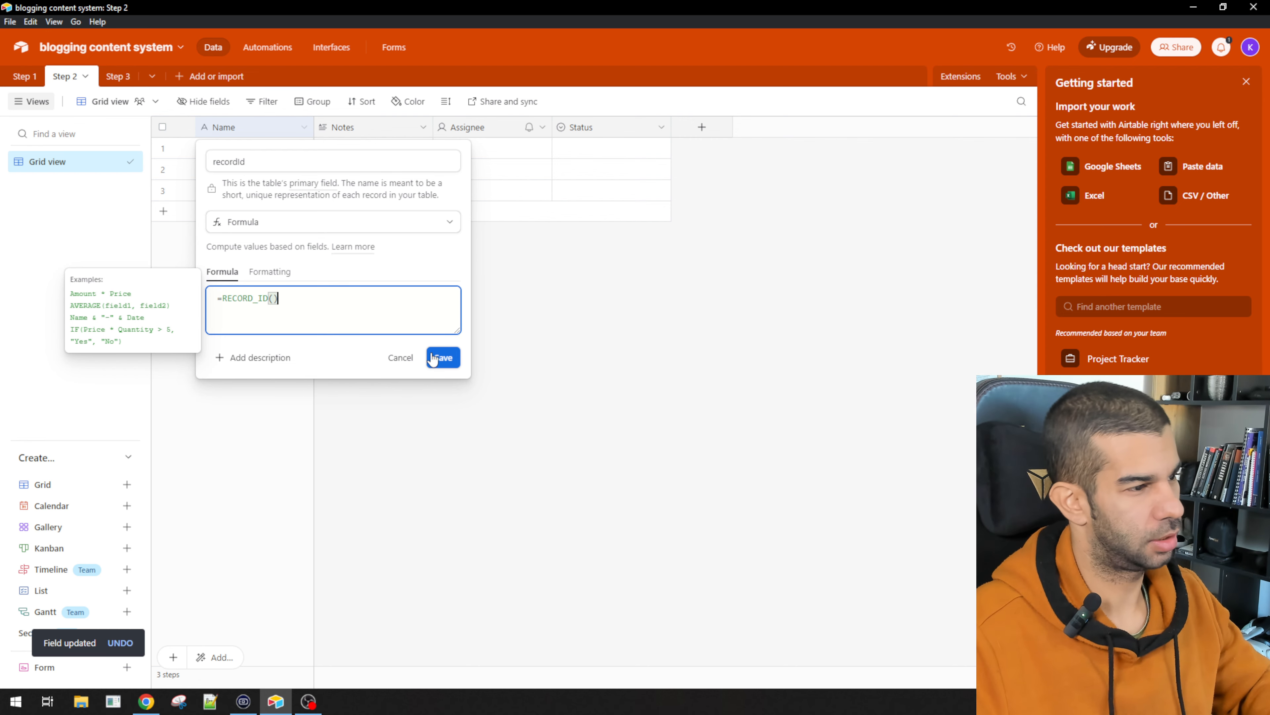
click(433, 359)
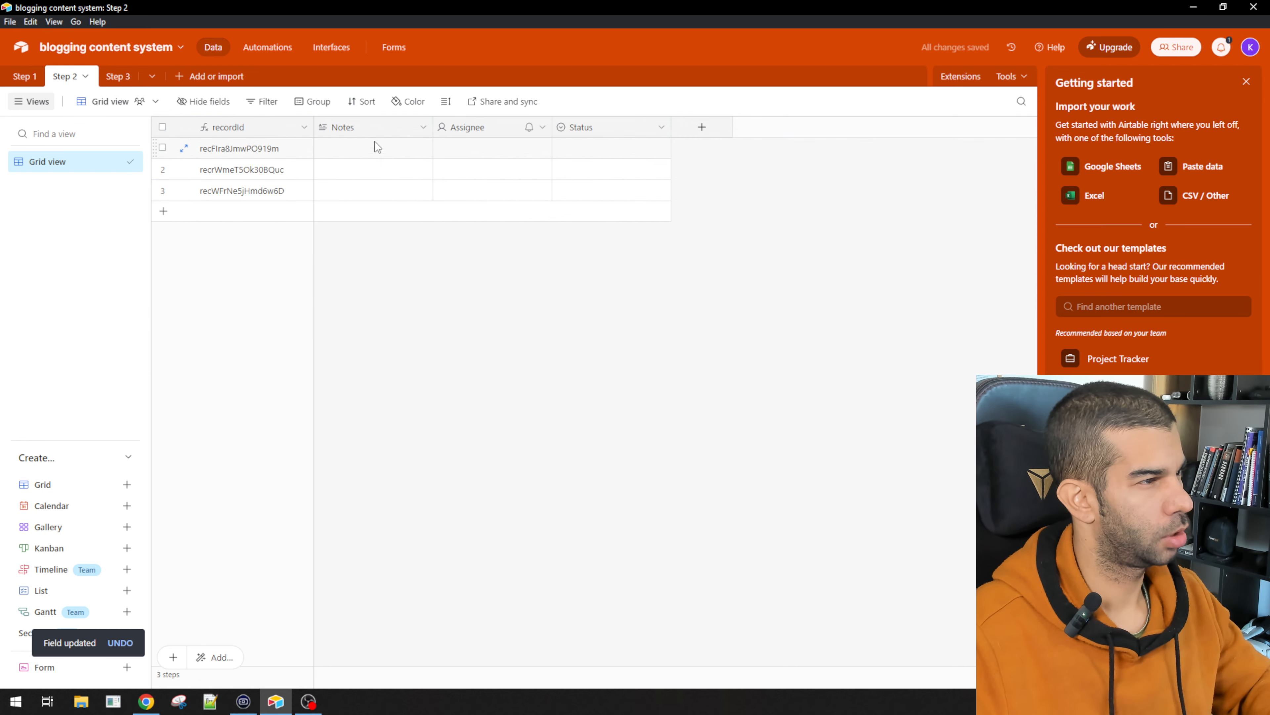
Step: Delete the Notes, Assignee and Status fields and start a new field named Keyword
drag(378, 147, 616, 192)
right_click(617, 148)
click(634, 273)
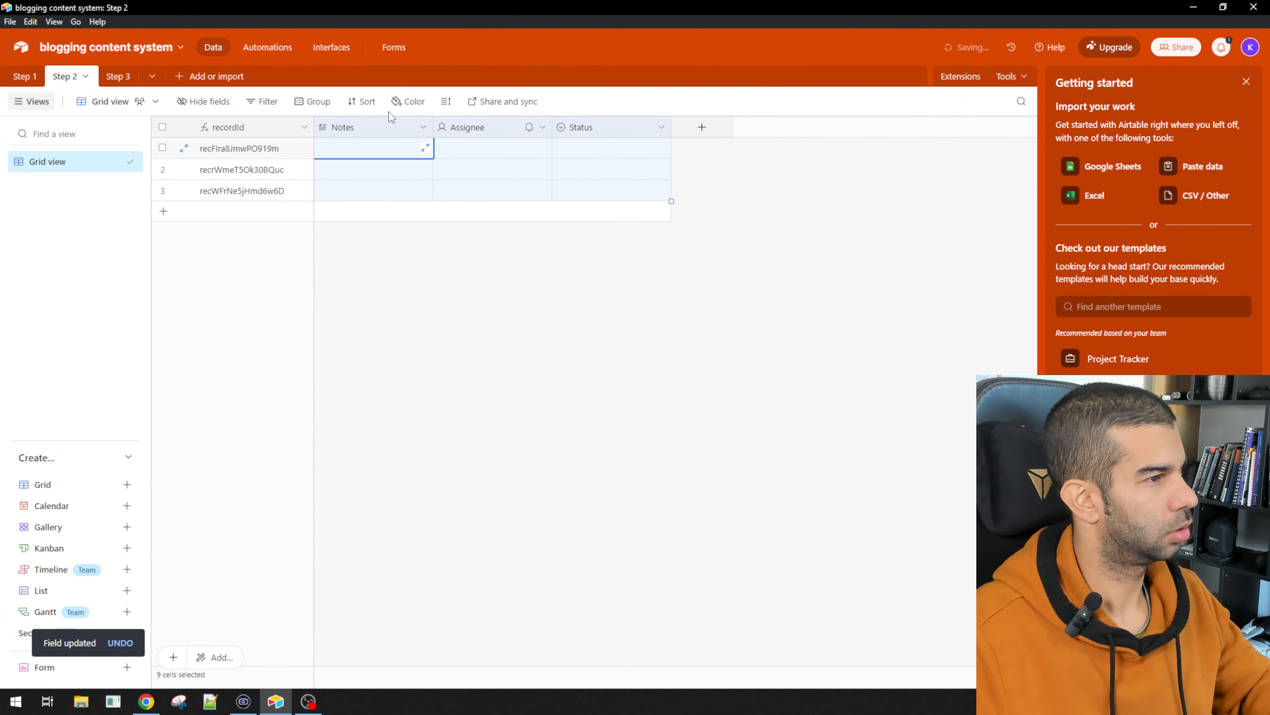
click(345, 128)
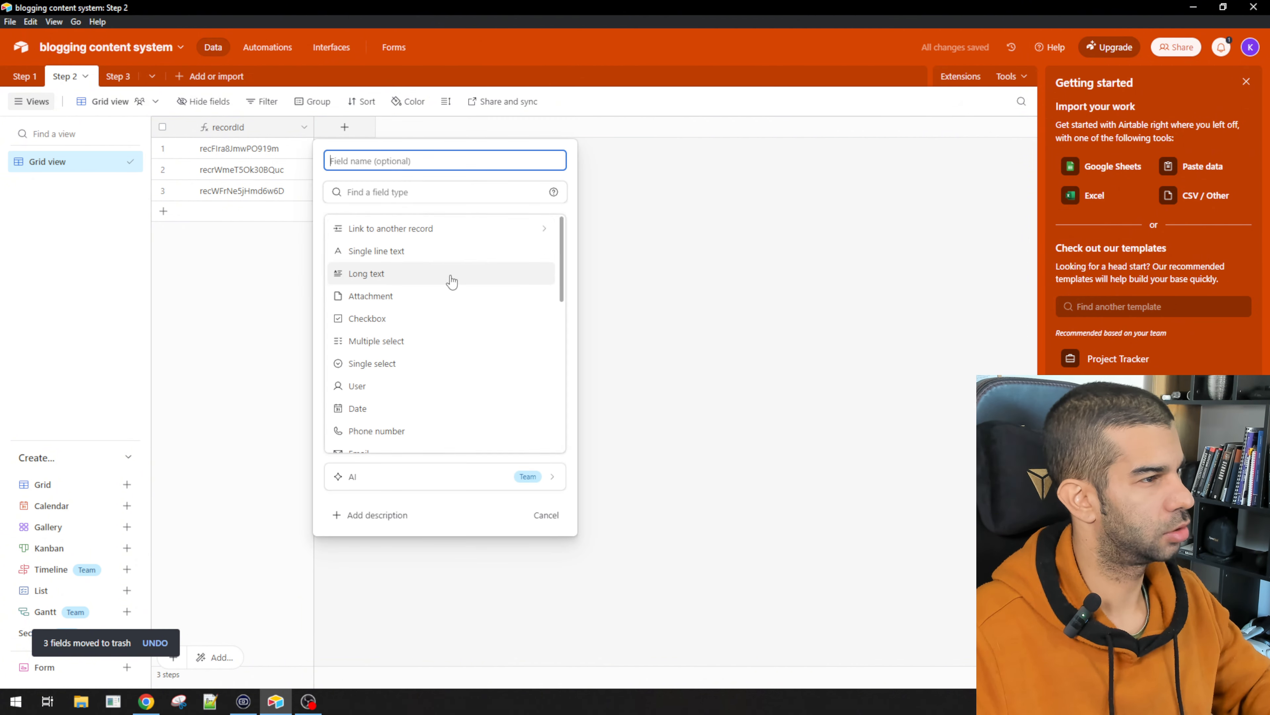
text(Keyword)
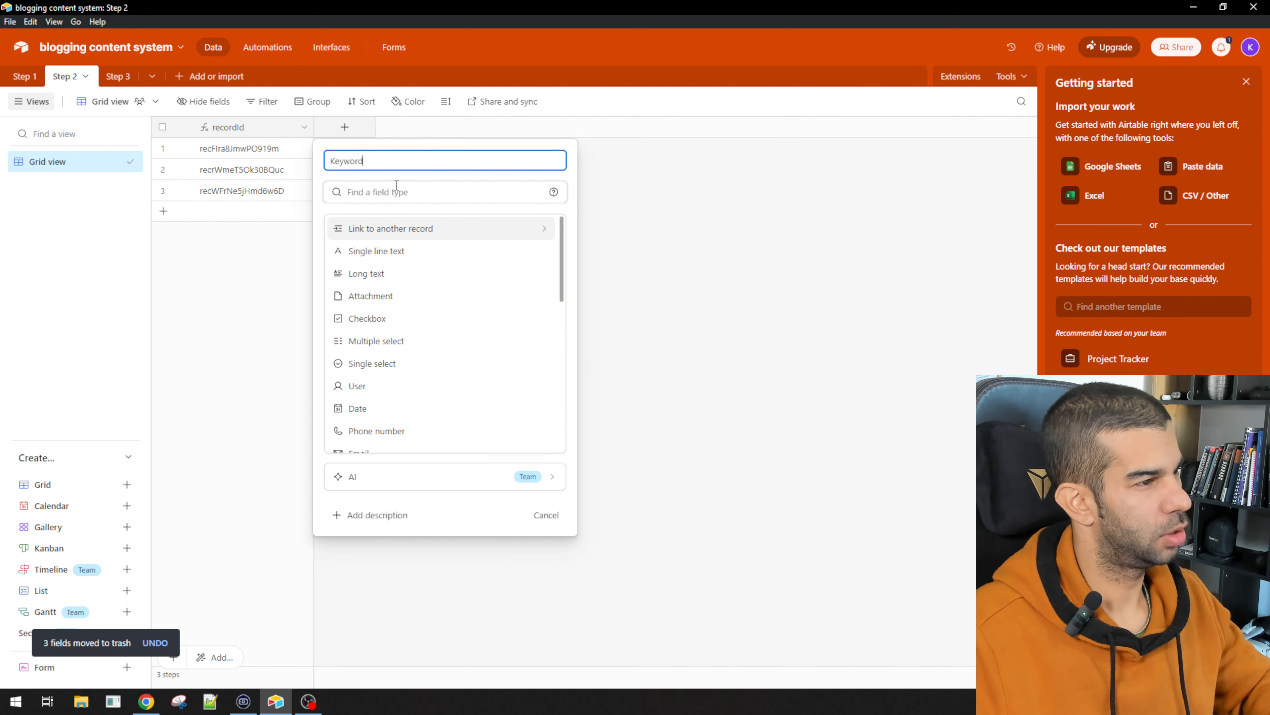
Step: Create Keyword and Sub keywords as single line text fields
click(397, 251)
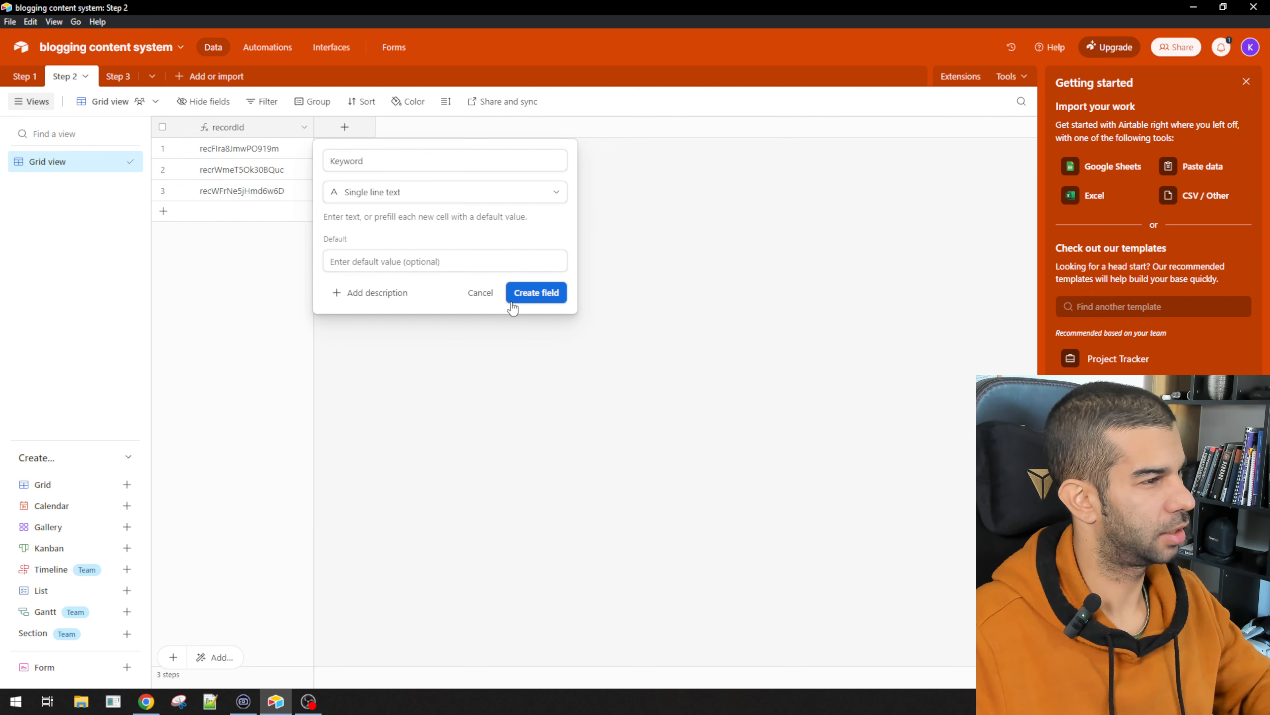
click(524, 295)
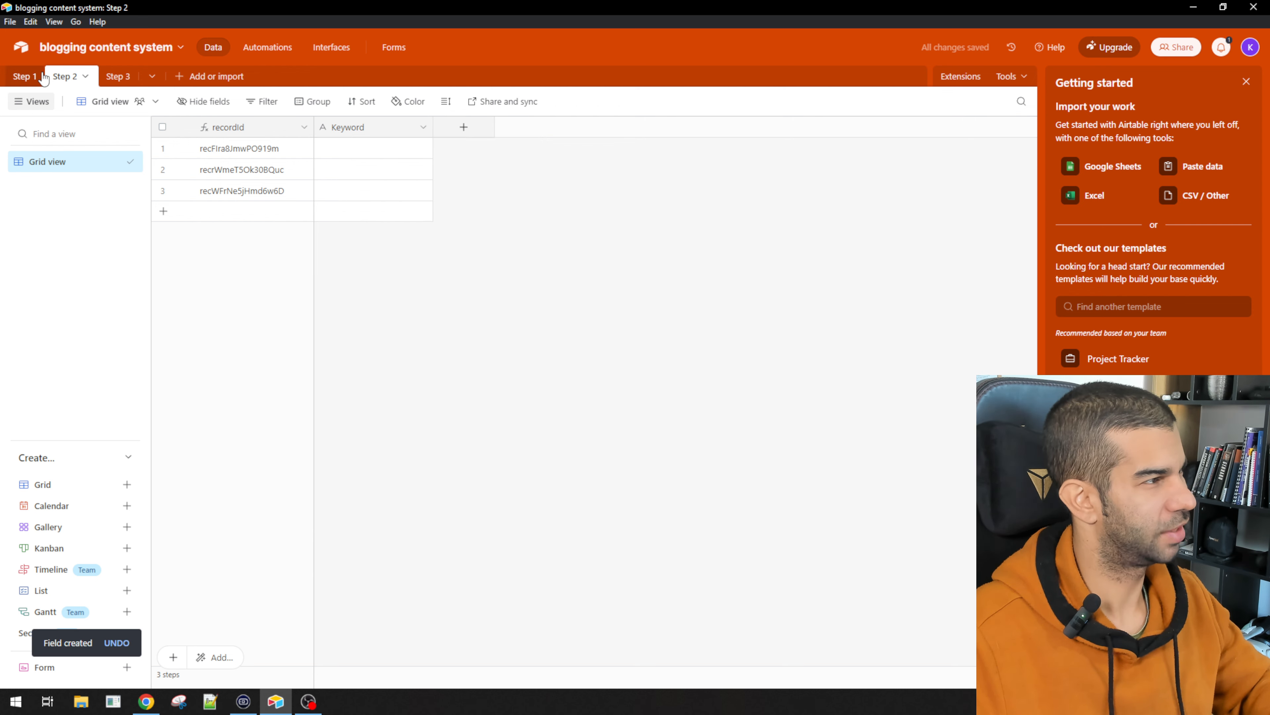
click(463, 127)
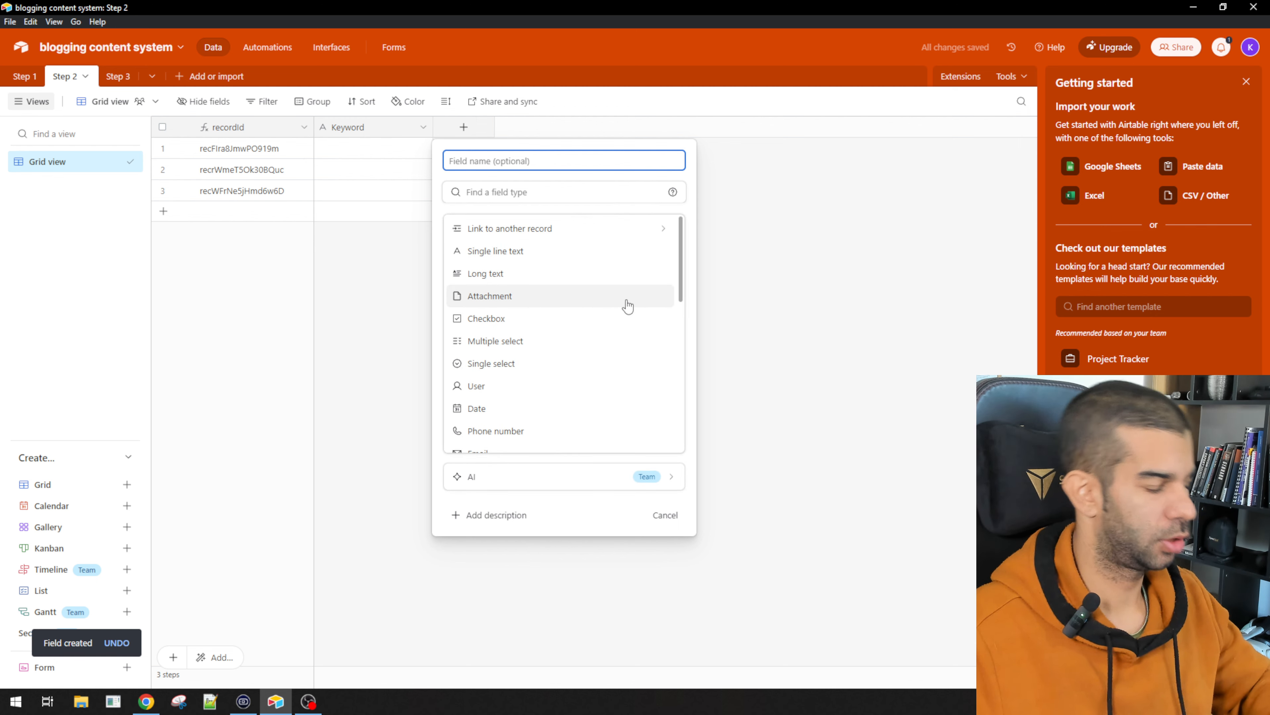
text(Sub)
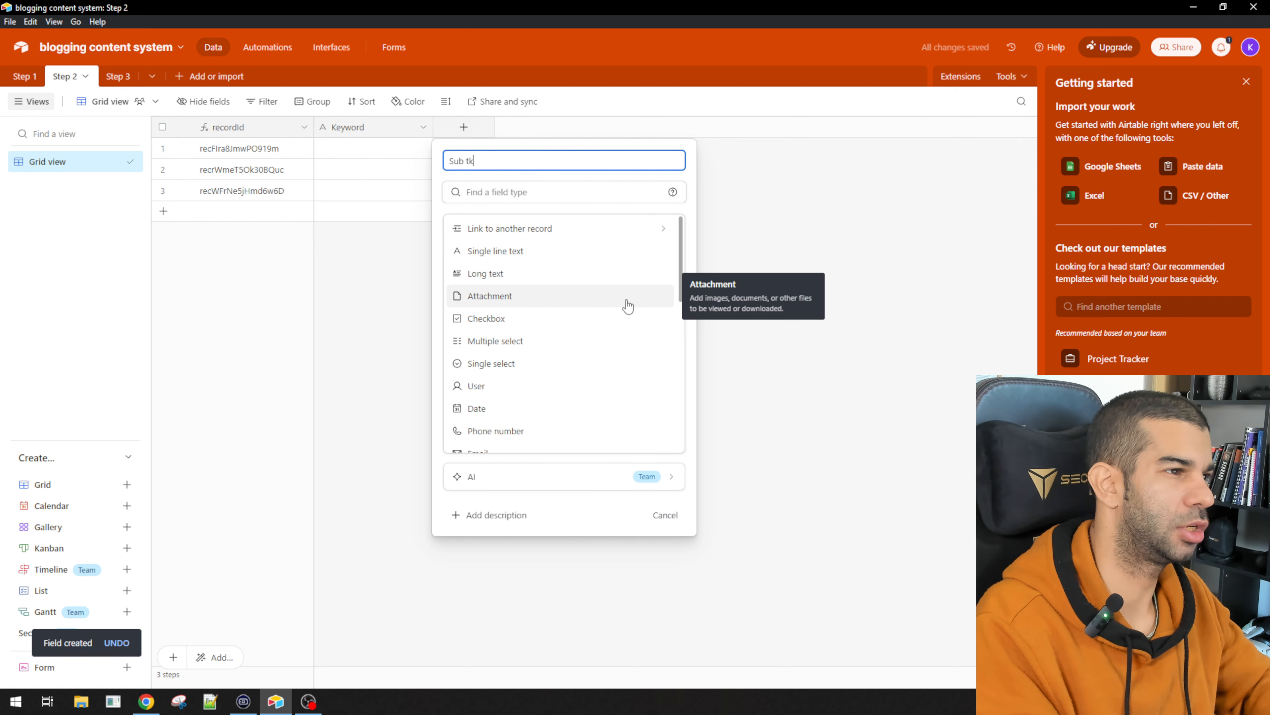
text( keywords)
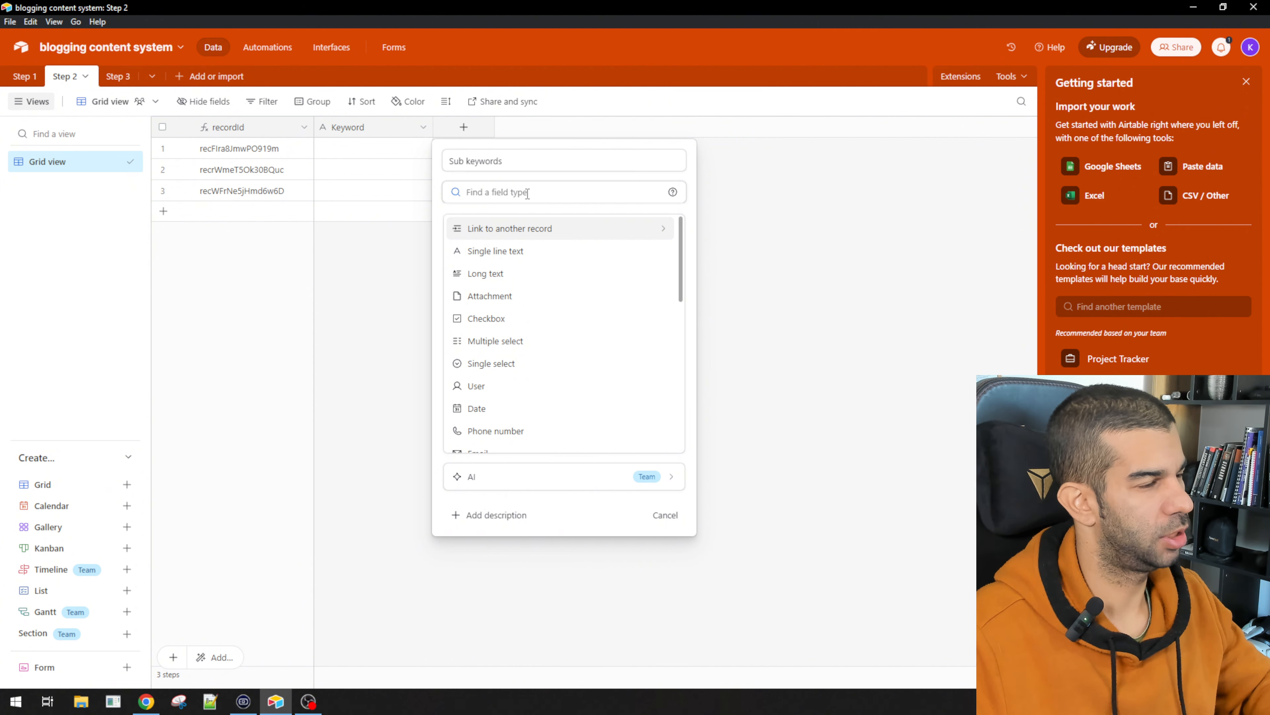
click(503, 251)
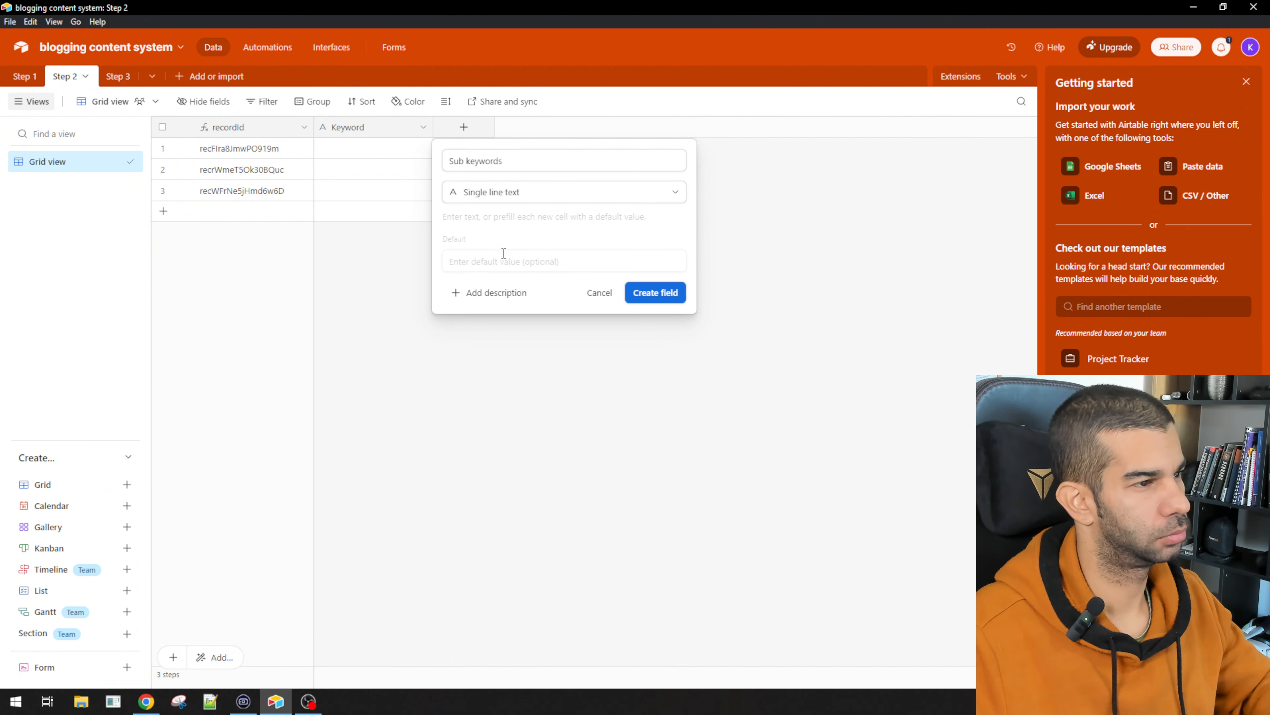
click(666, 300)
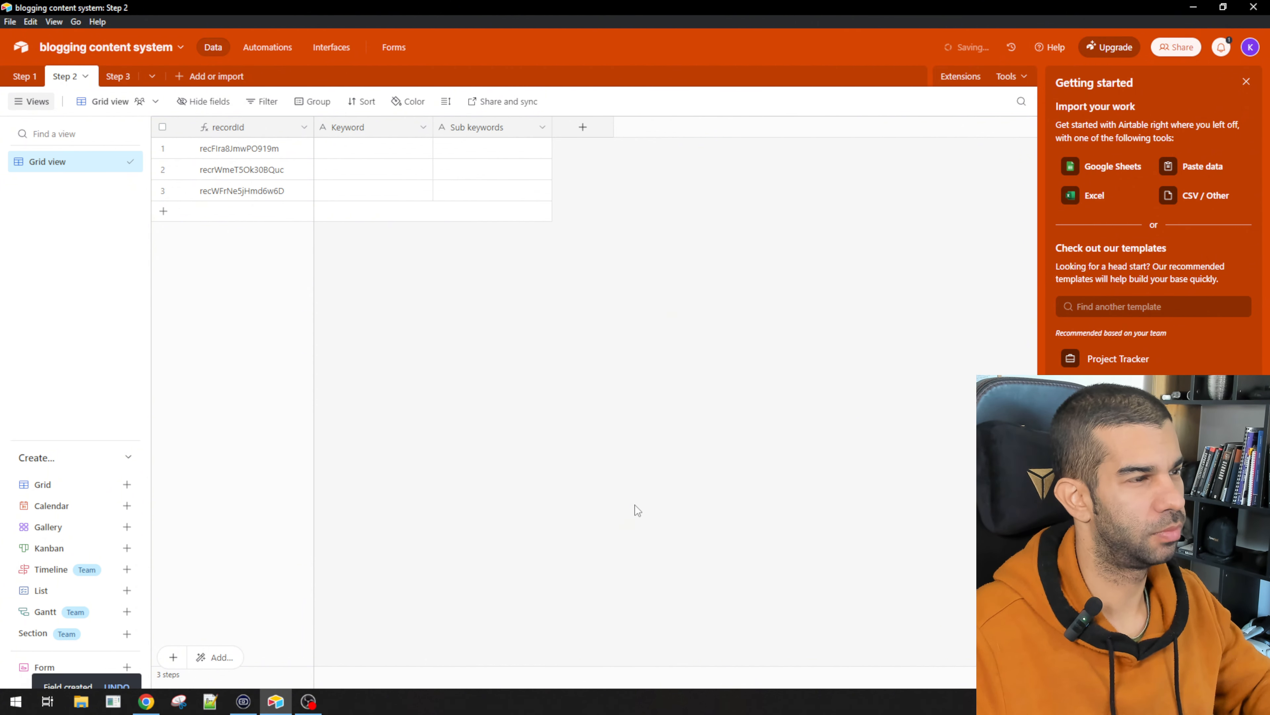
Step: Enter fitness as the Keyword in all three records, then glance at the Step 1 table
click(367, 145)
text(fitness)
click(458, 233)
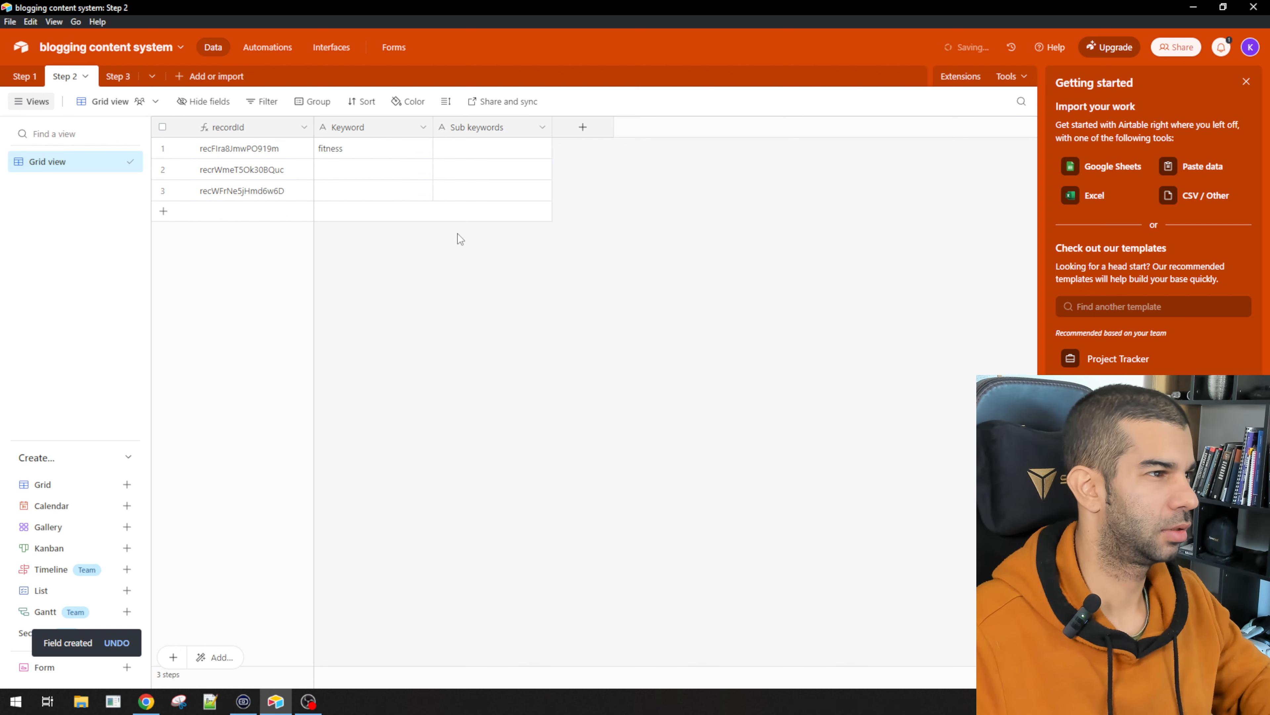
click(480, 143)
click(358, 154)
key(ctrl+c)
click(377, 176)
key(ctrl+v)
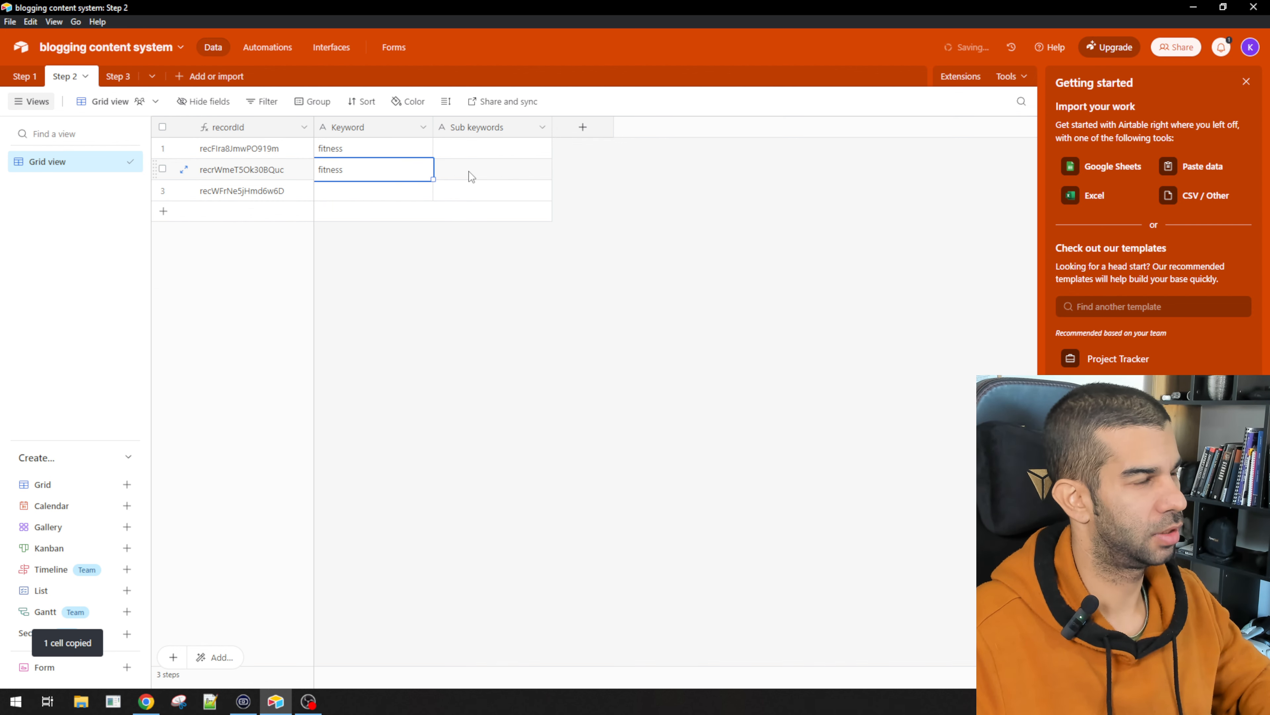
click(470, 176)
click(355, 193)
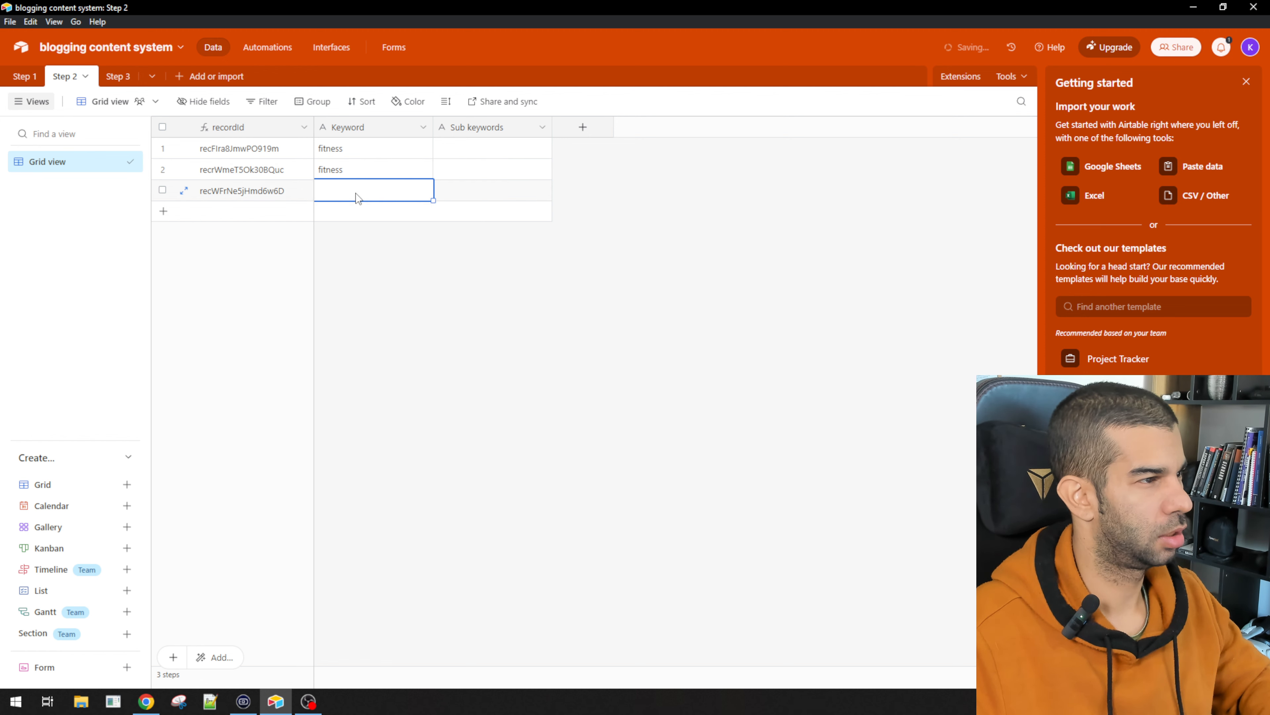
key(ctrl+v)
click(493, 226)
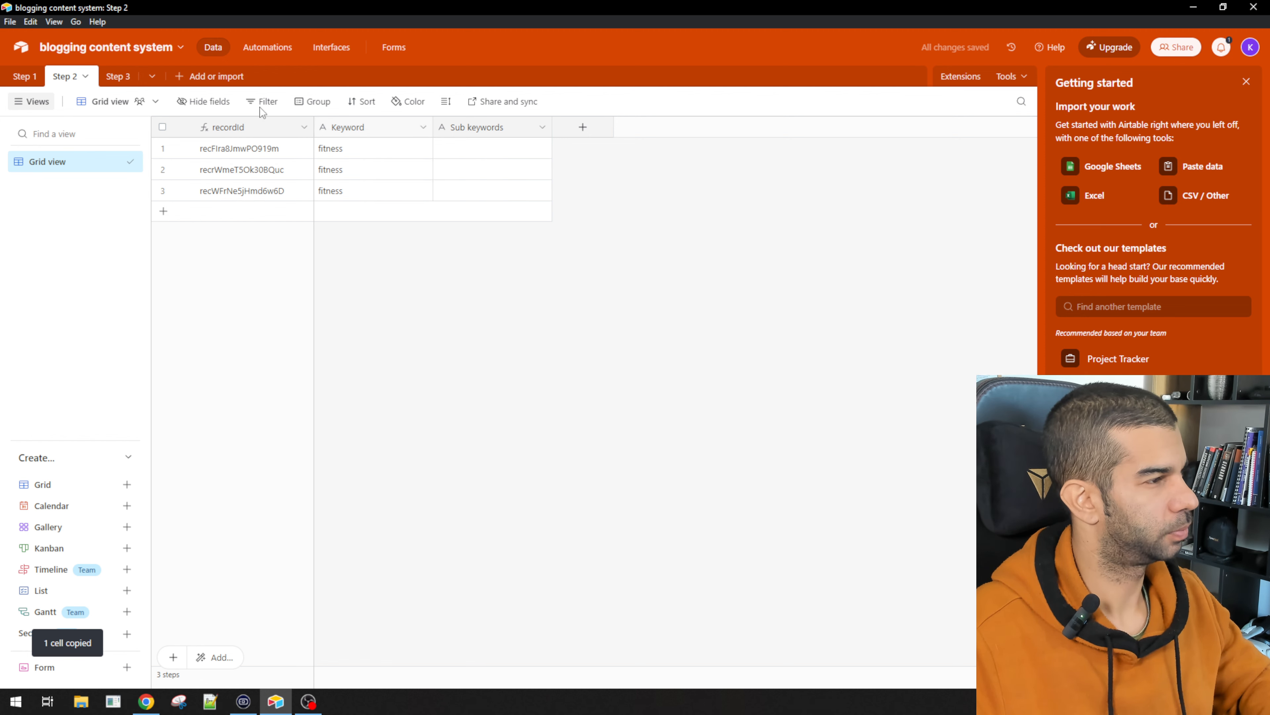
click(25, 77)
click(80, 76)
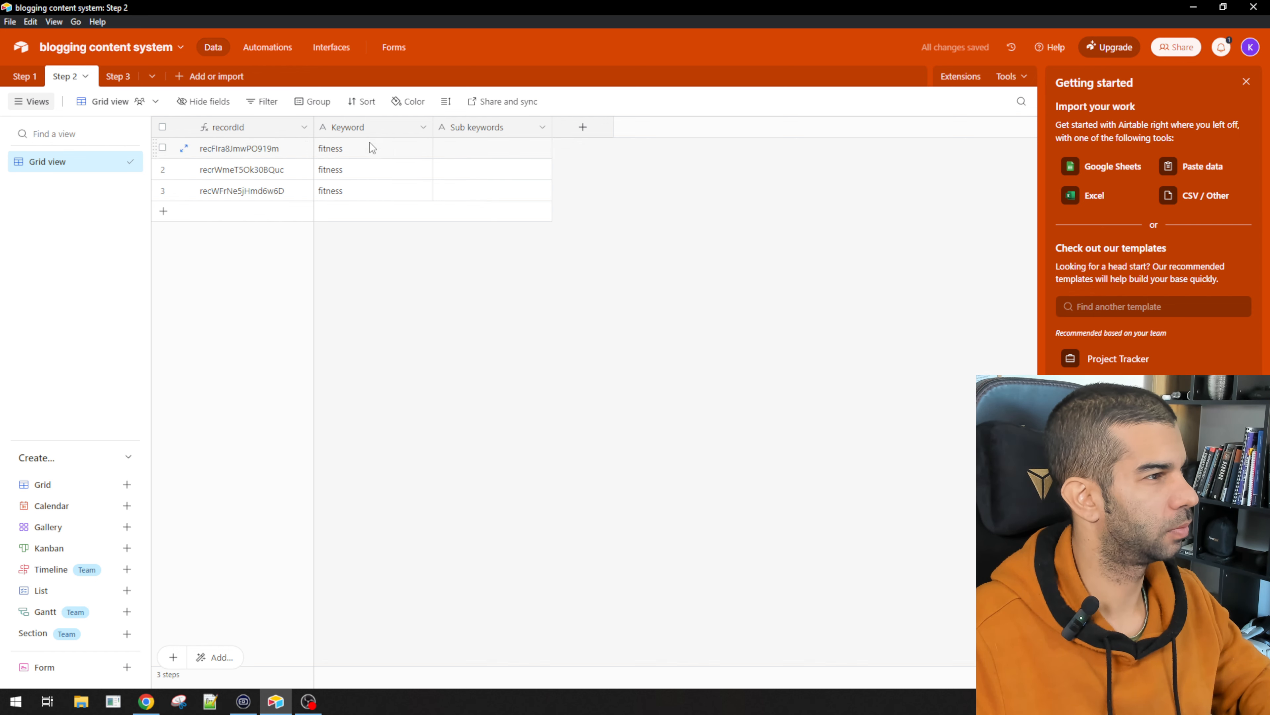
Step: Delete the Keyword and Sub keywords fields from the Step 2 table
click(366, 127)
shift+click(488, 127)
right_click(488, 127)
click(539, 269)
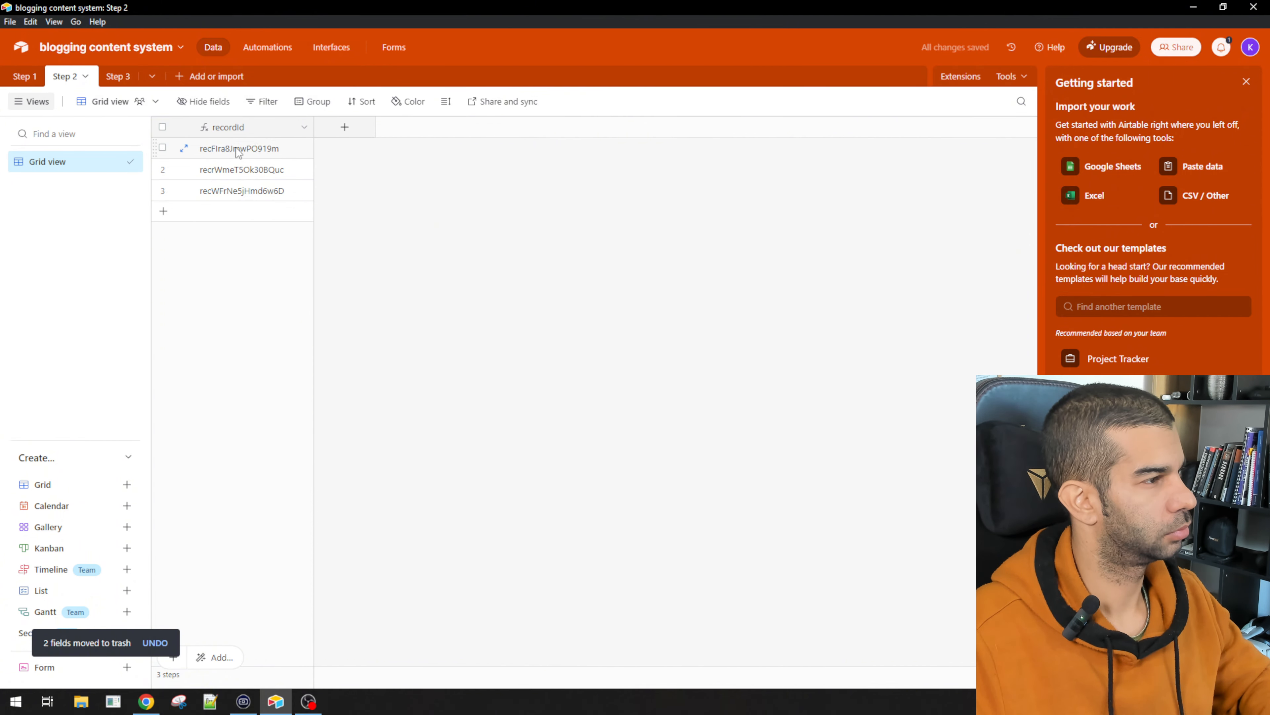
click(36, 84)
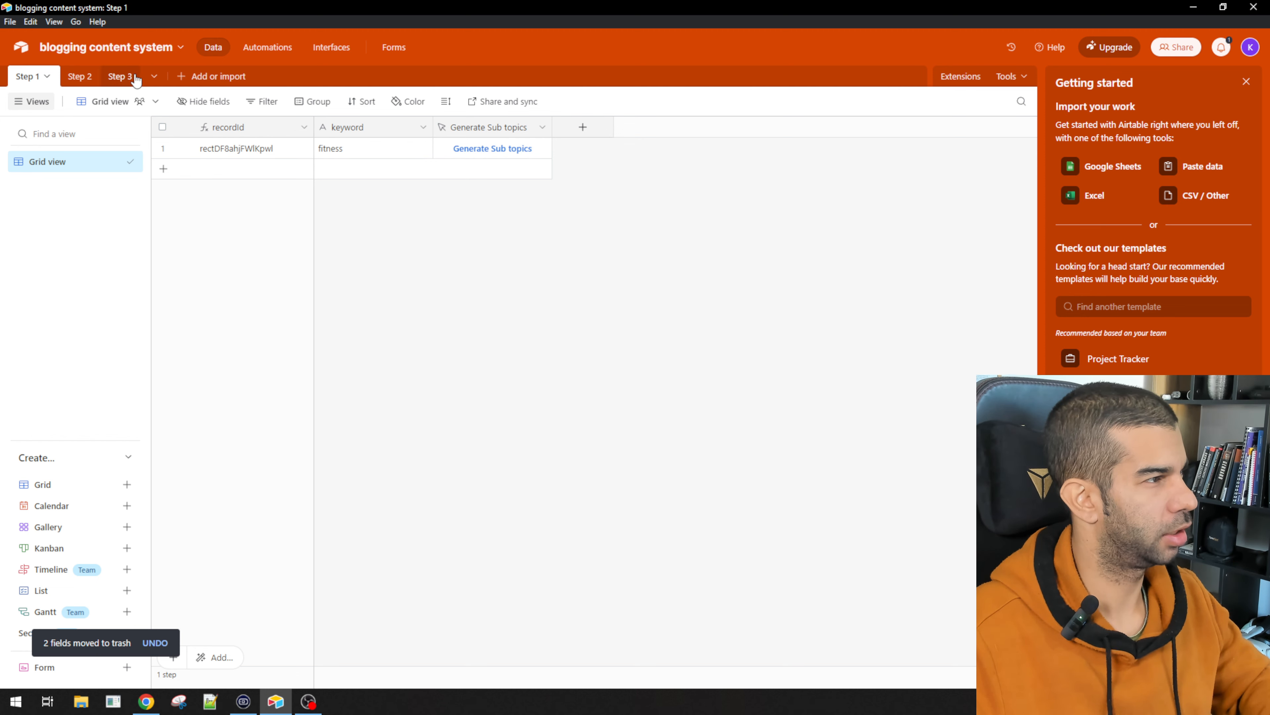
click(80, 76)
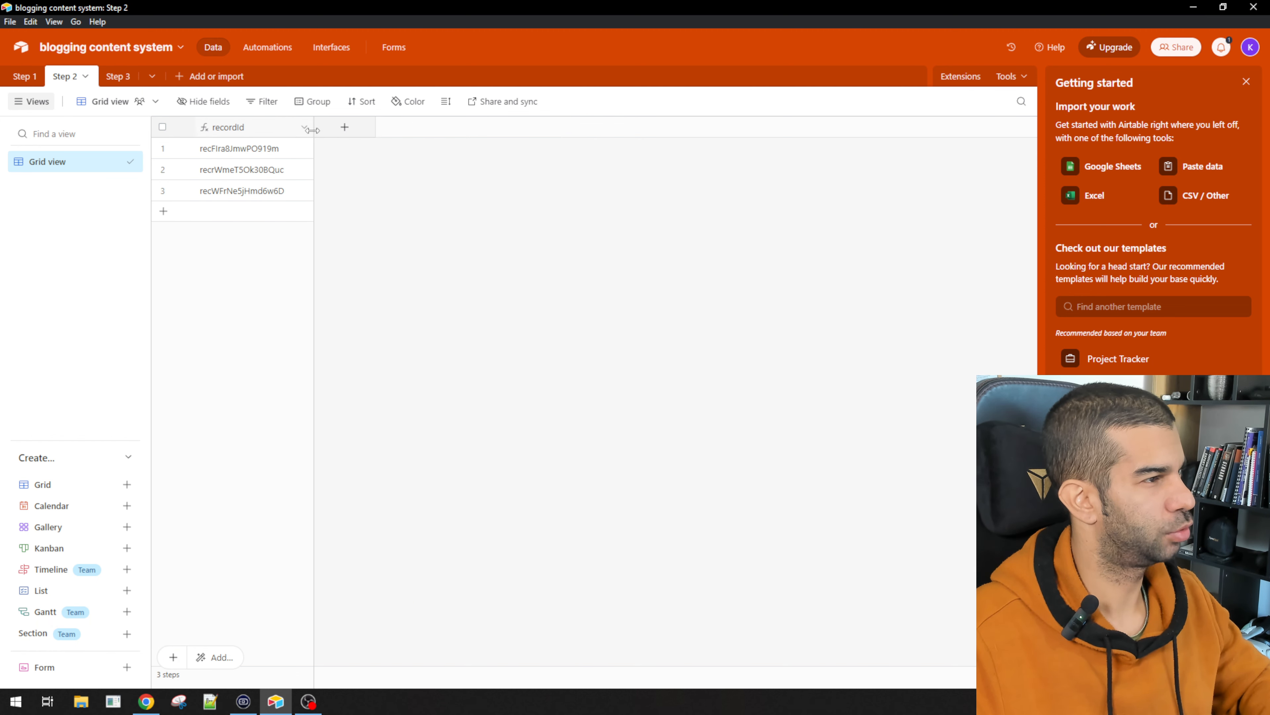
Step: Add a link field to Step 1 without lookups, then delete it again
click(330, 128)
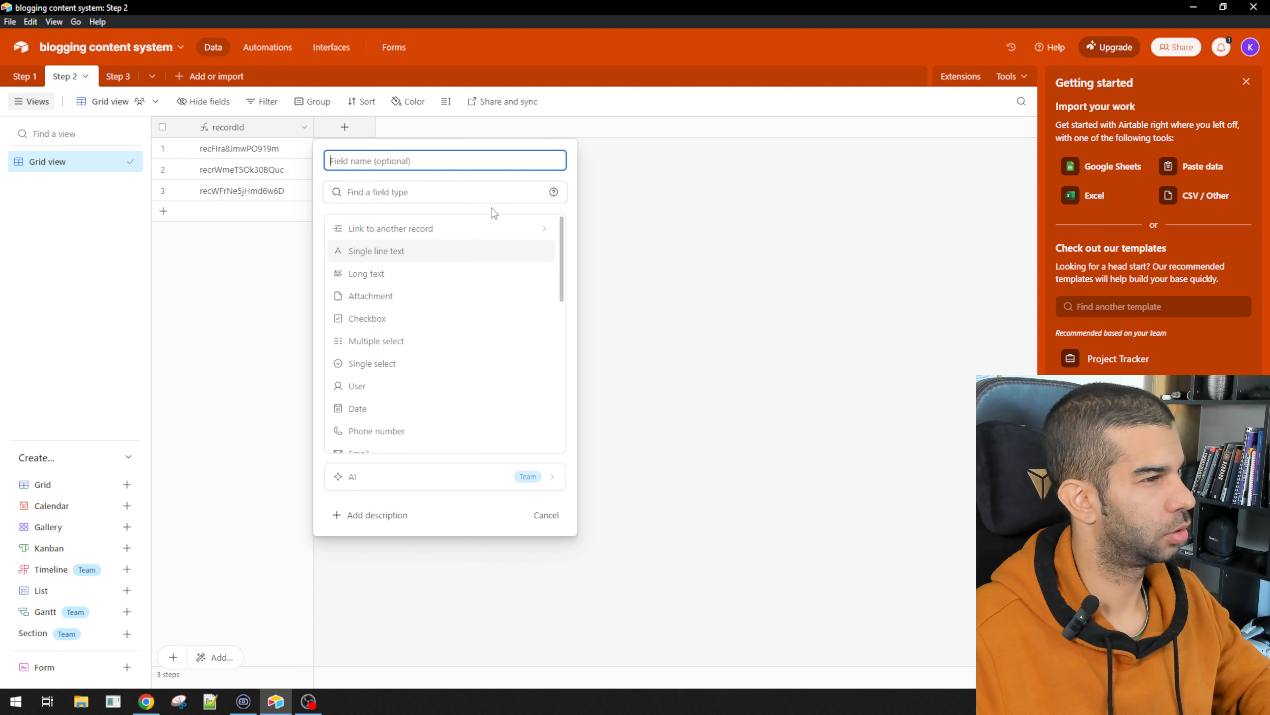
click(420, 238)
click(372, 217)
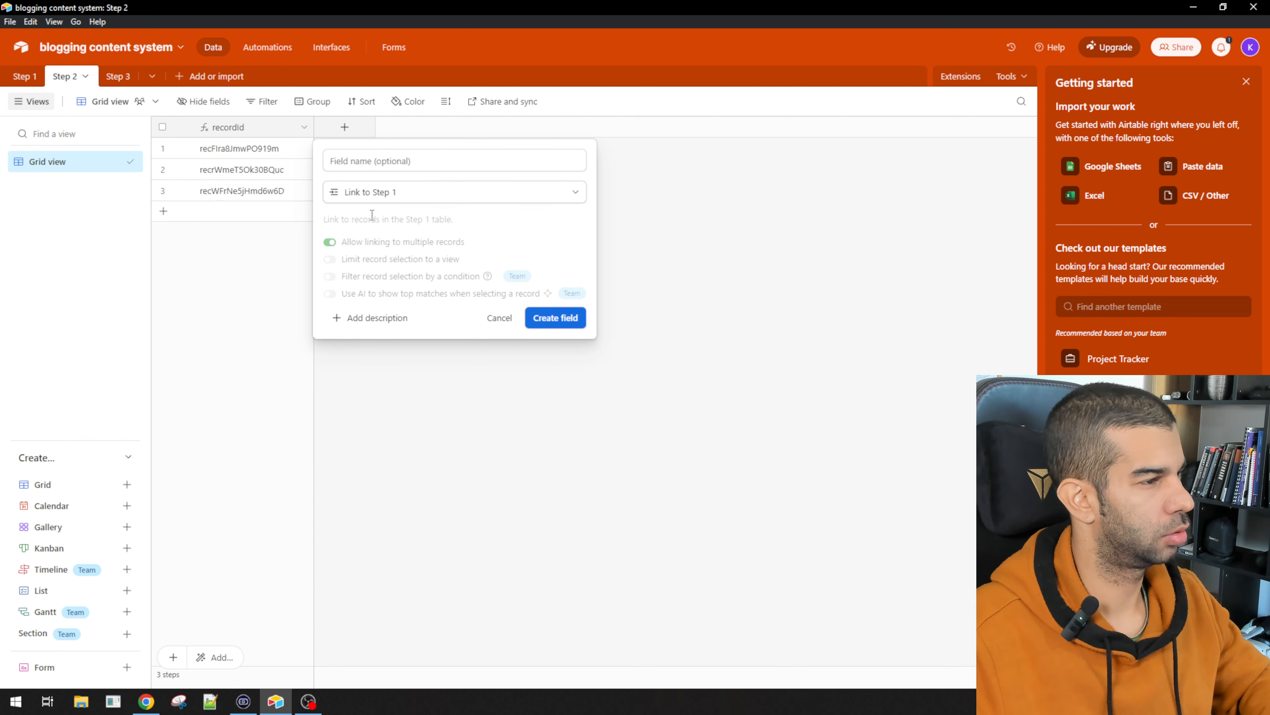
click(568, 319)
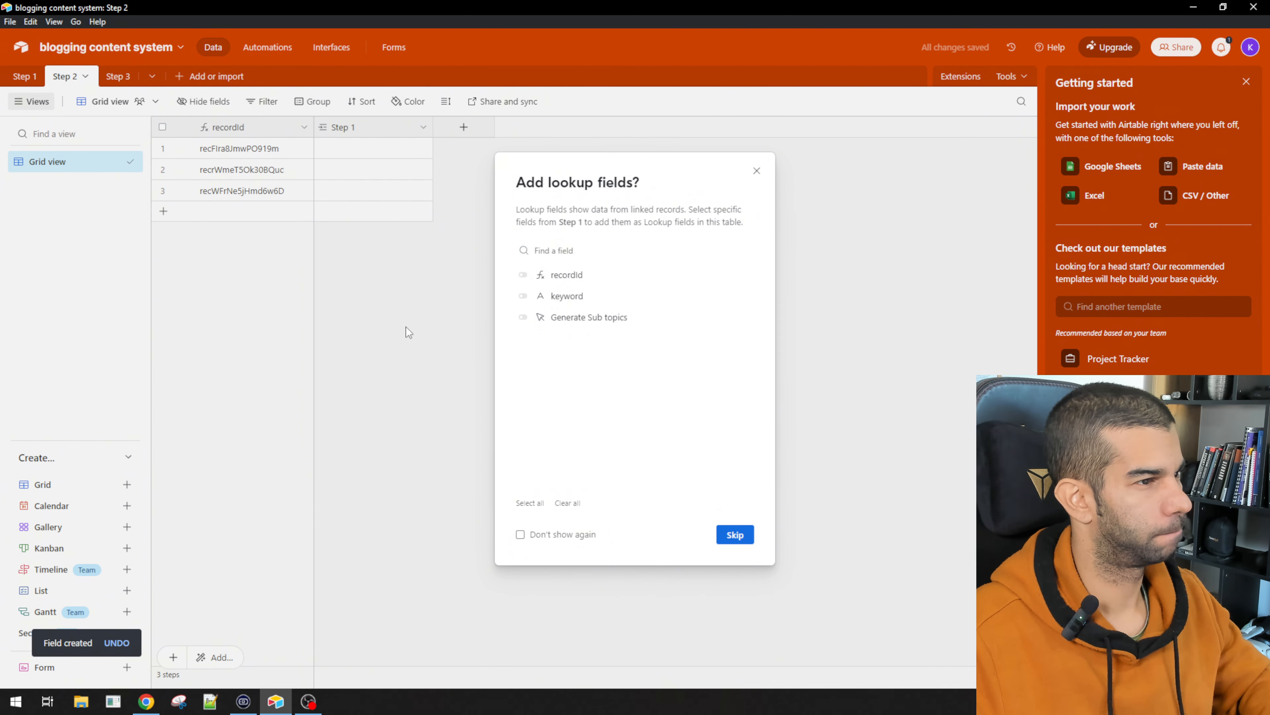
click(406, 327)
click(421, 129)
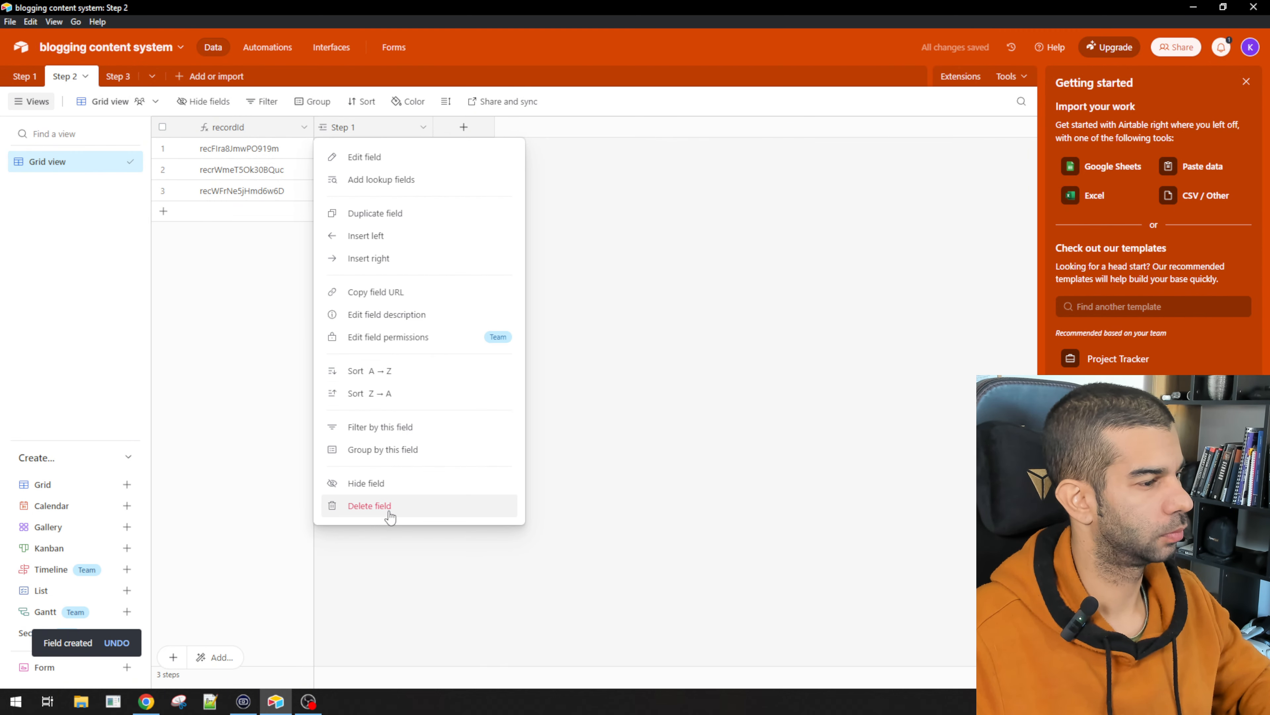
click(370, 505)
click(751, 433)
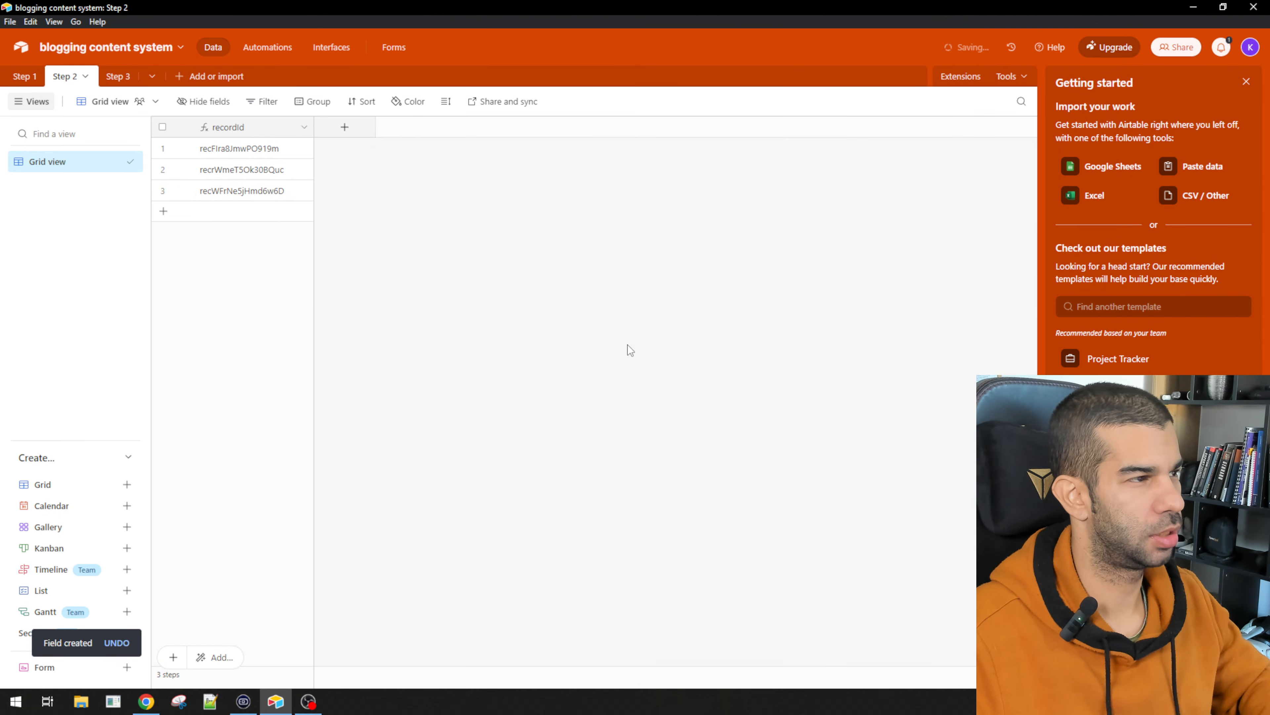
Step: Recreate the single-record Step 1 link field with recordId and keyword lookup fields
click(343, 127)
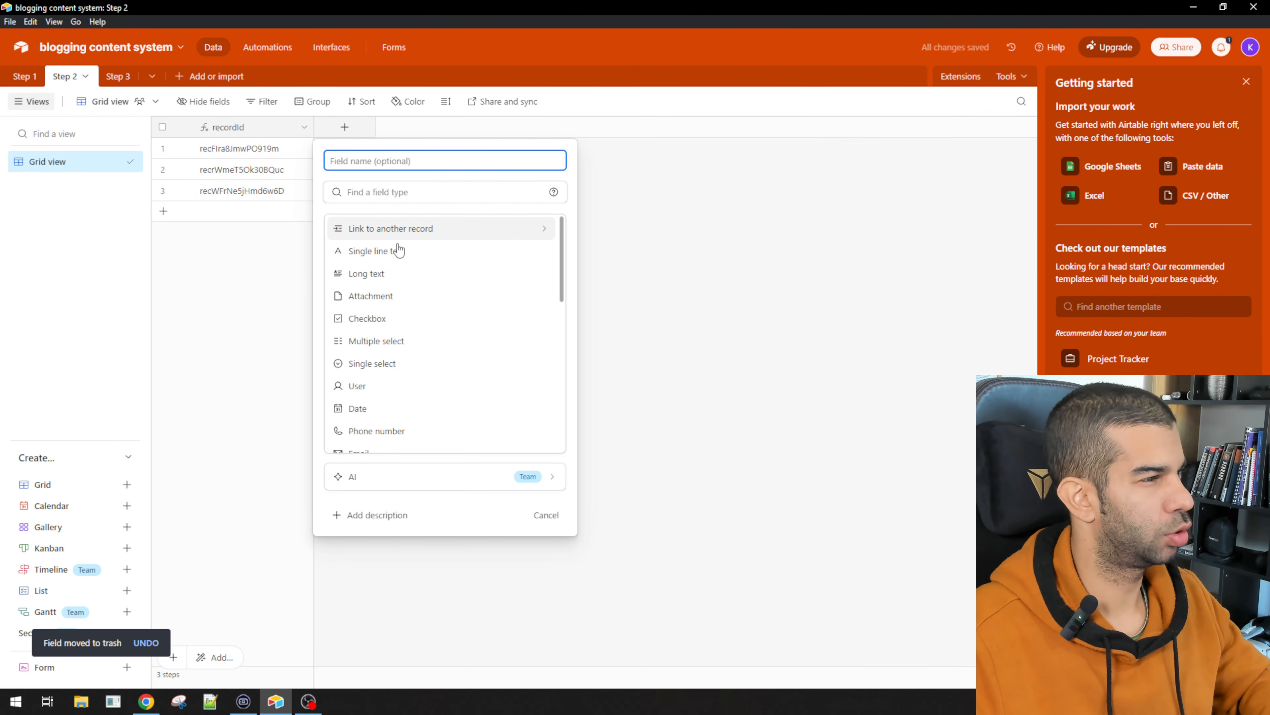
click(393, 229)
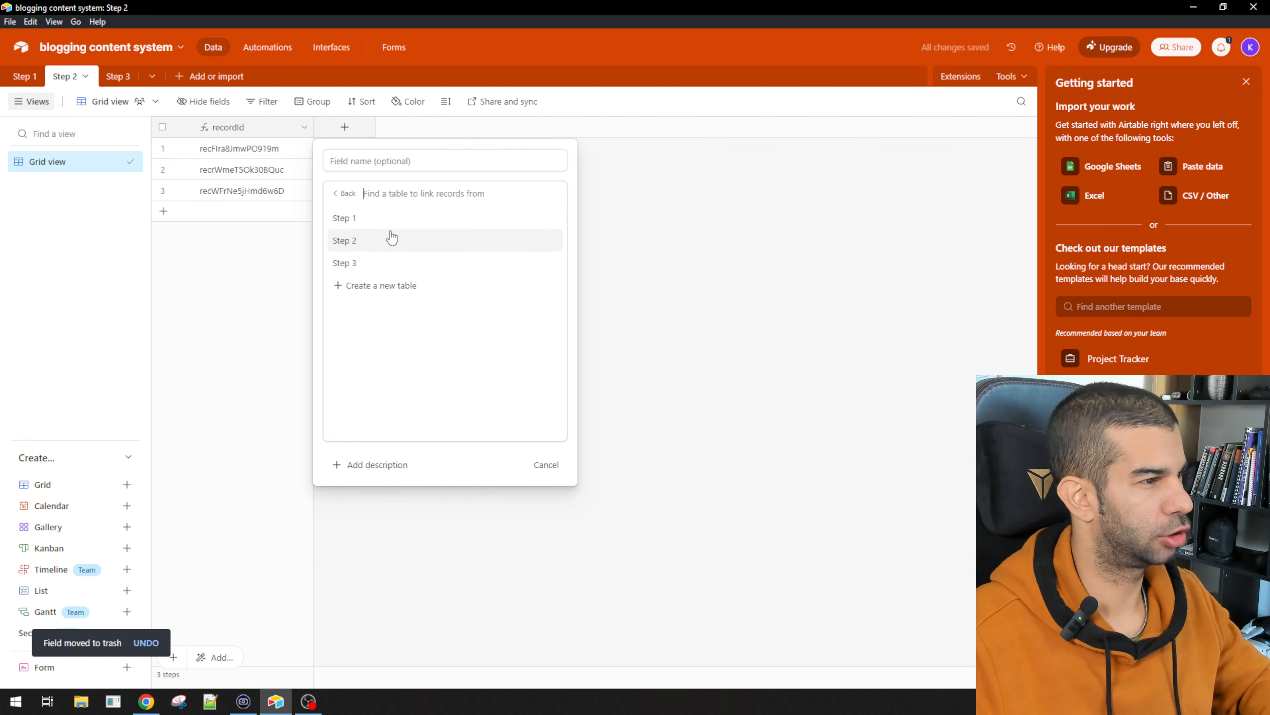
click(370, 217)
click(331, 242)
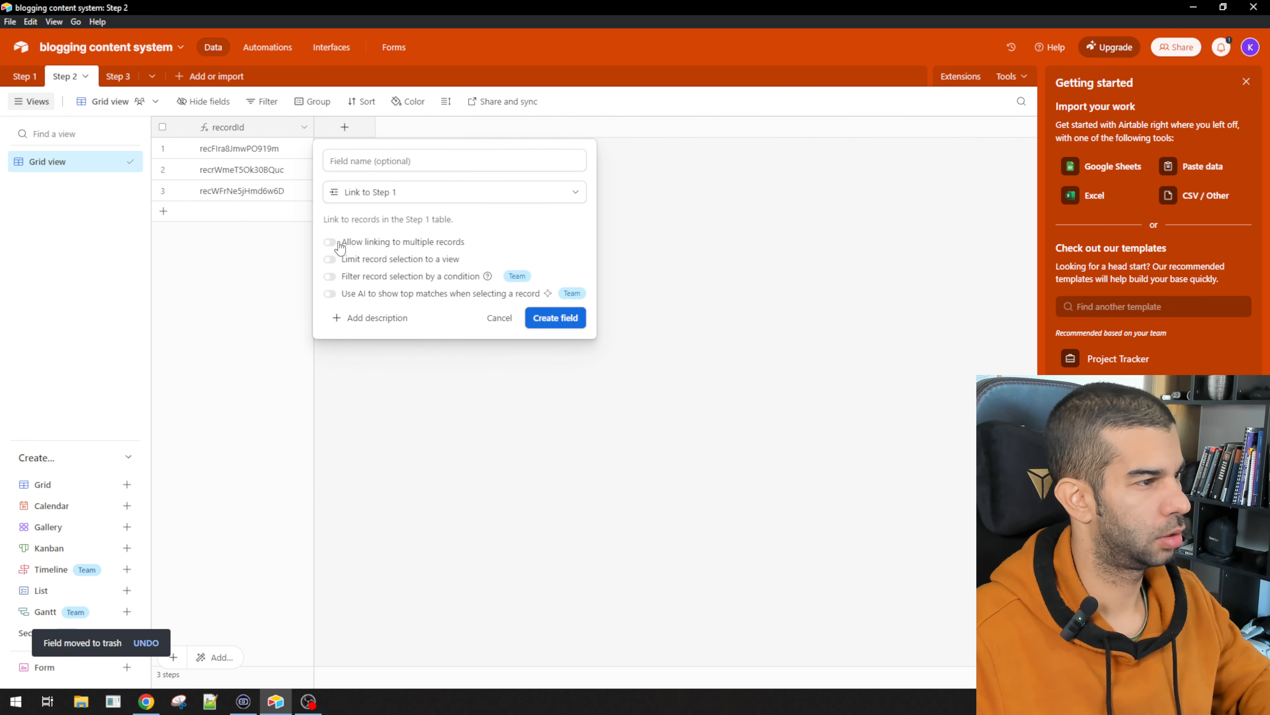
click(543, 318)
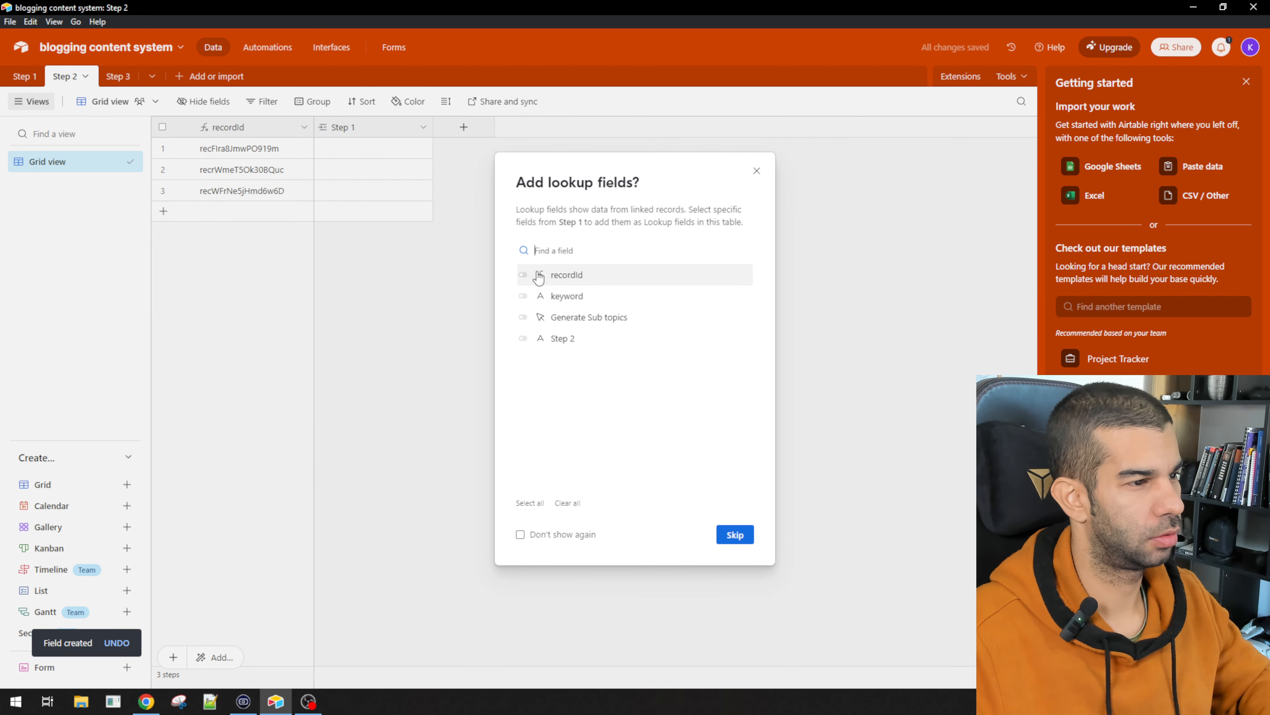
click(523, 275)
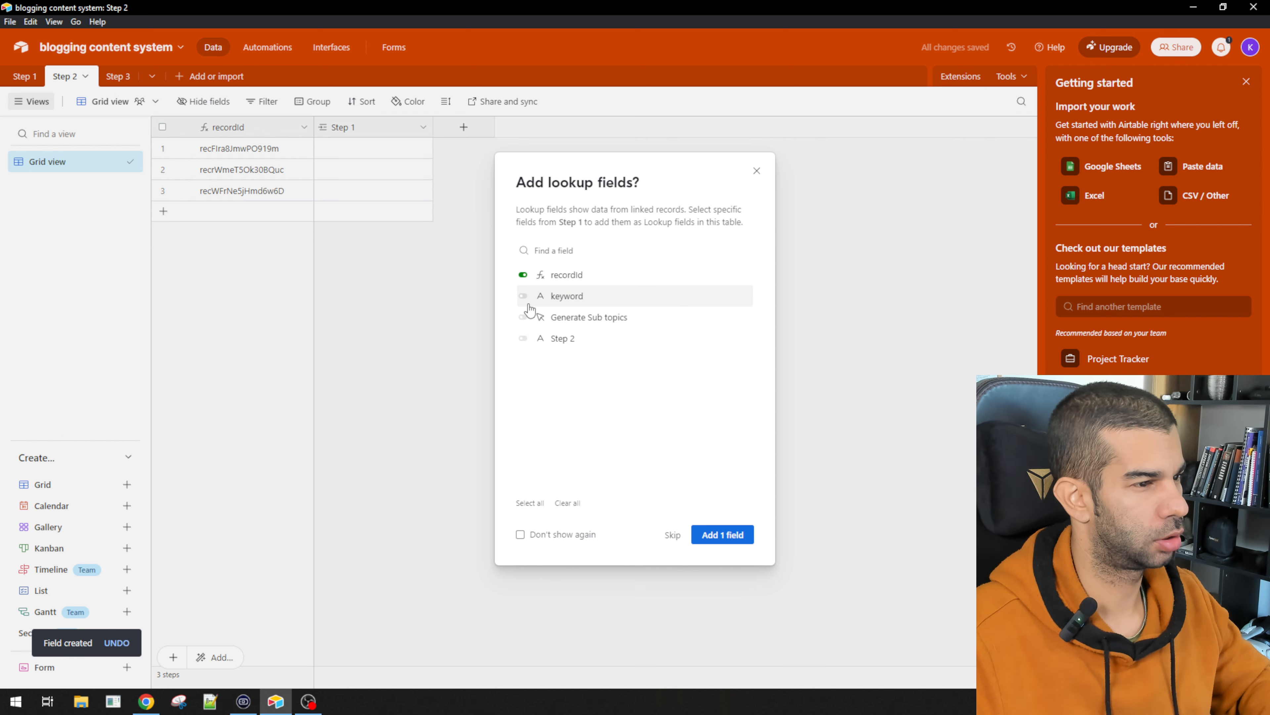
click(523, 296)
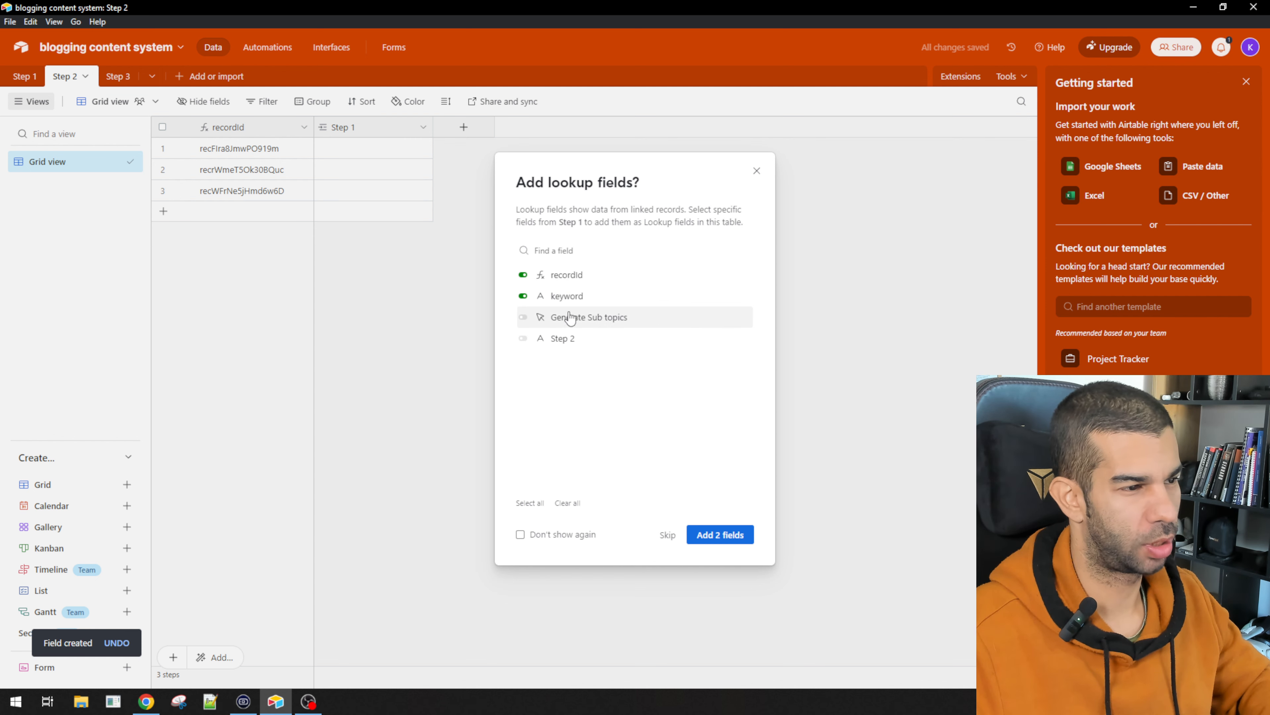
click(707, 538)
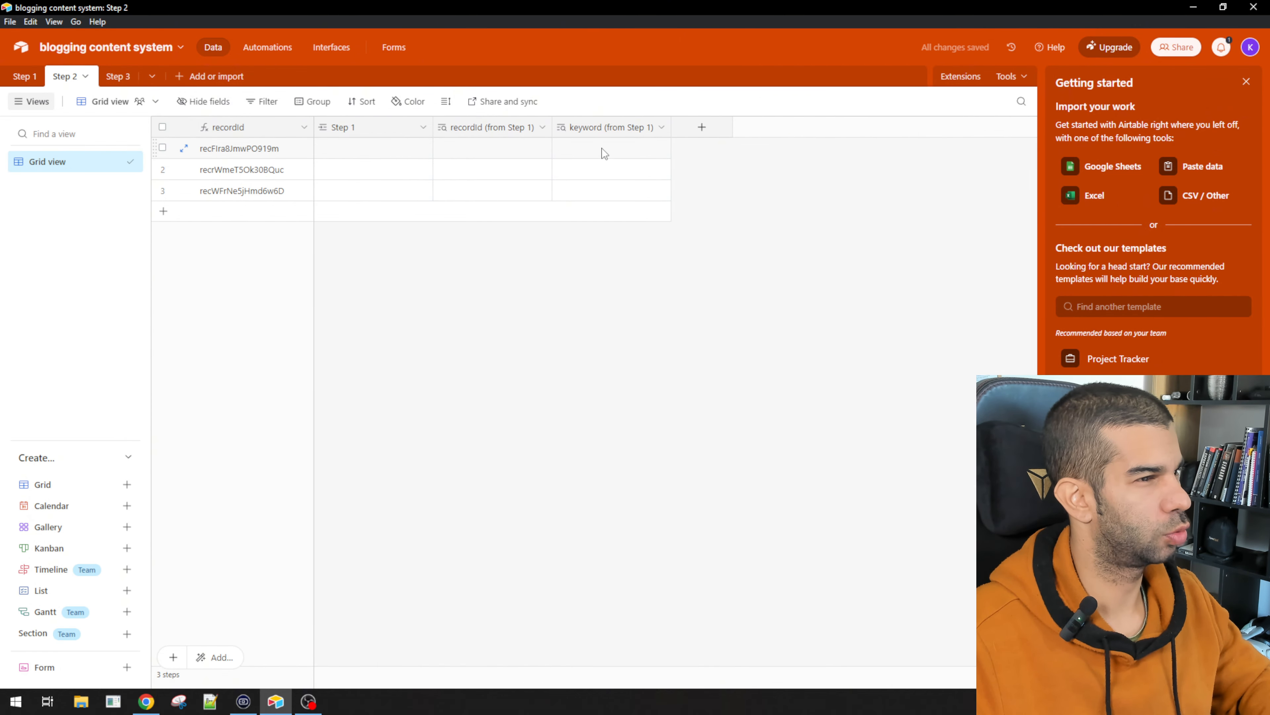
Step: Create a single line text field named Sub keyword in Step 2
click(703, 128)
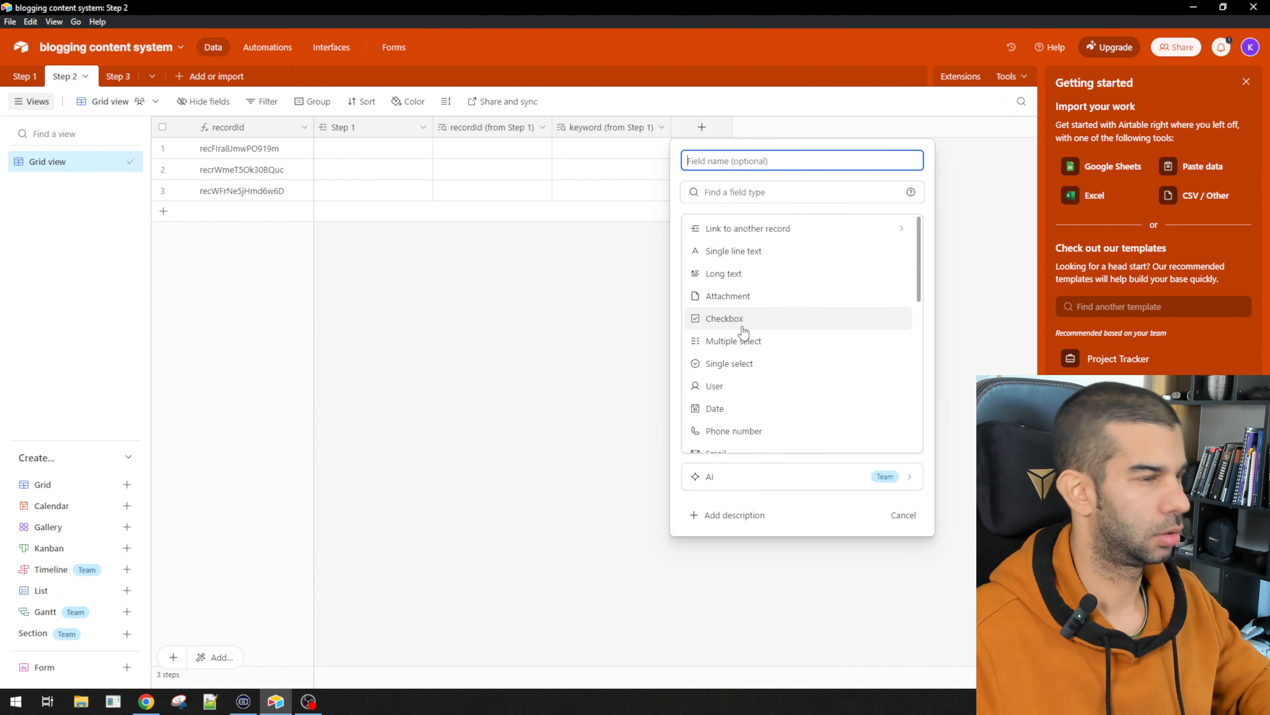
text(Sub keywo)
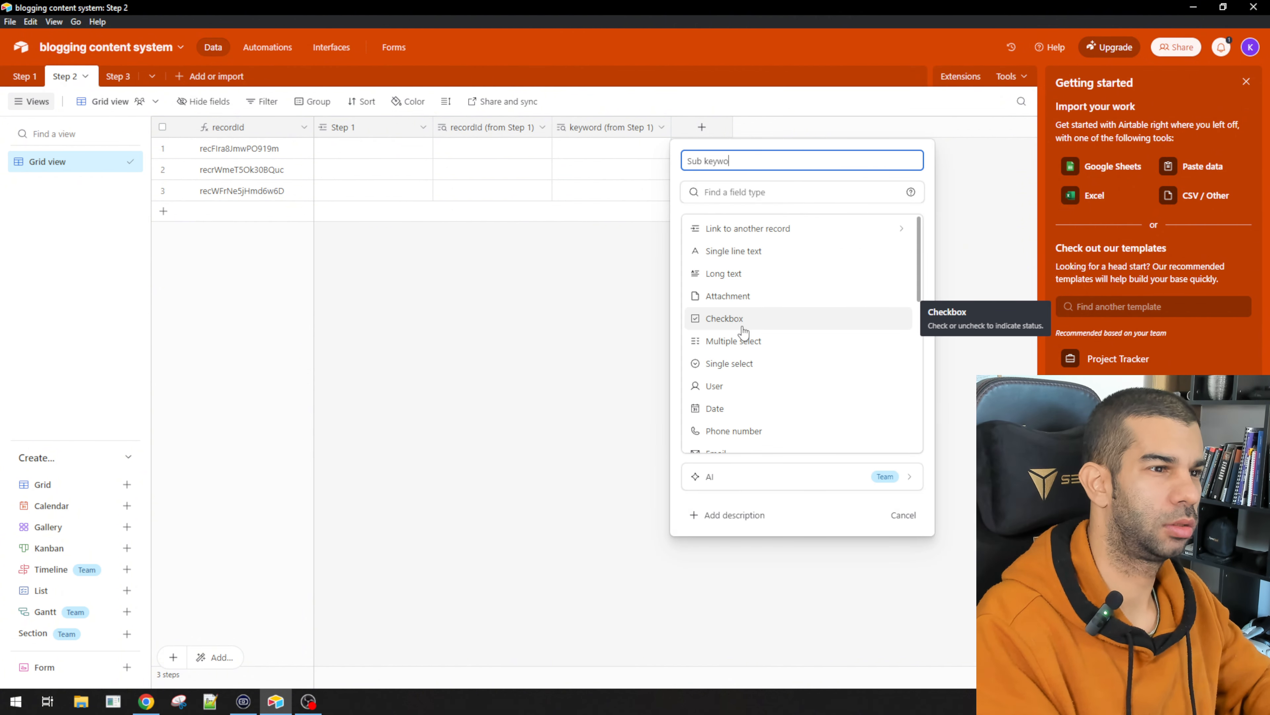
text(rd)
click(733, 251)
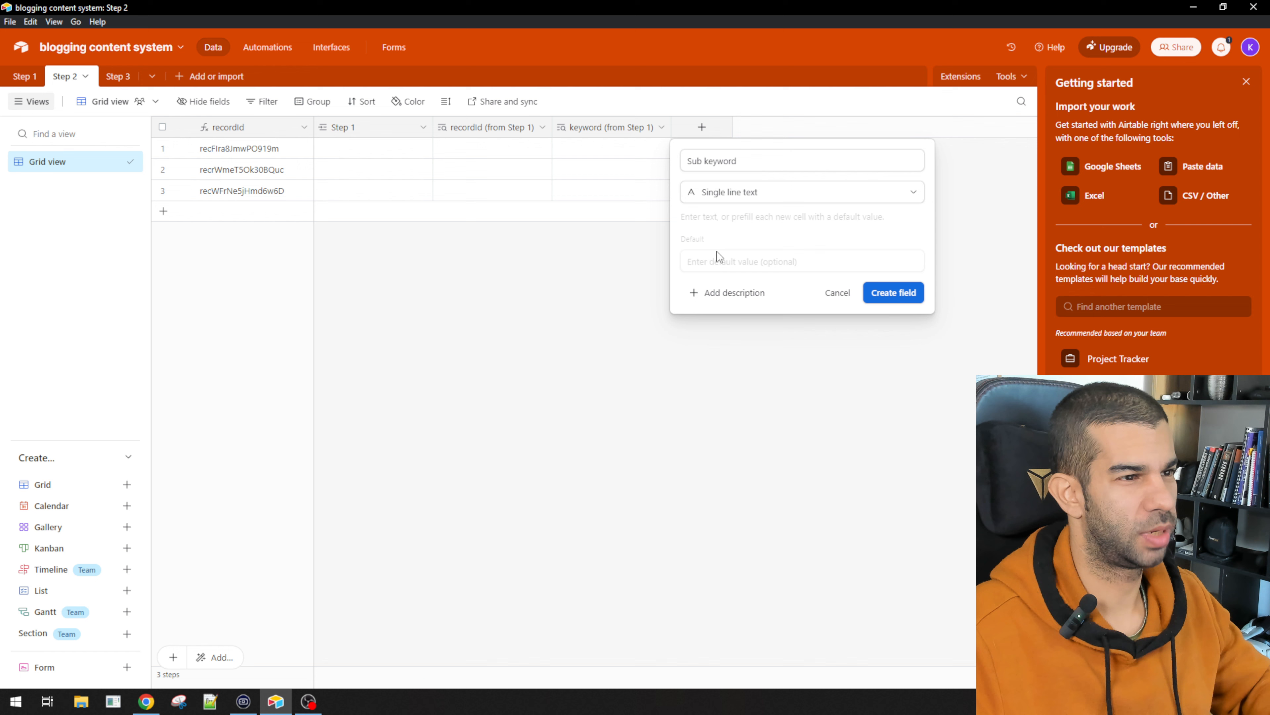
click(889, 293)
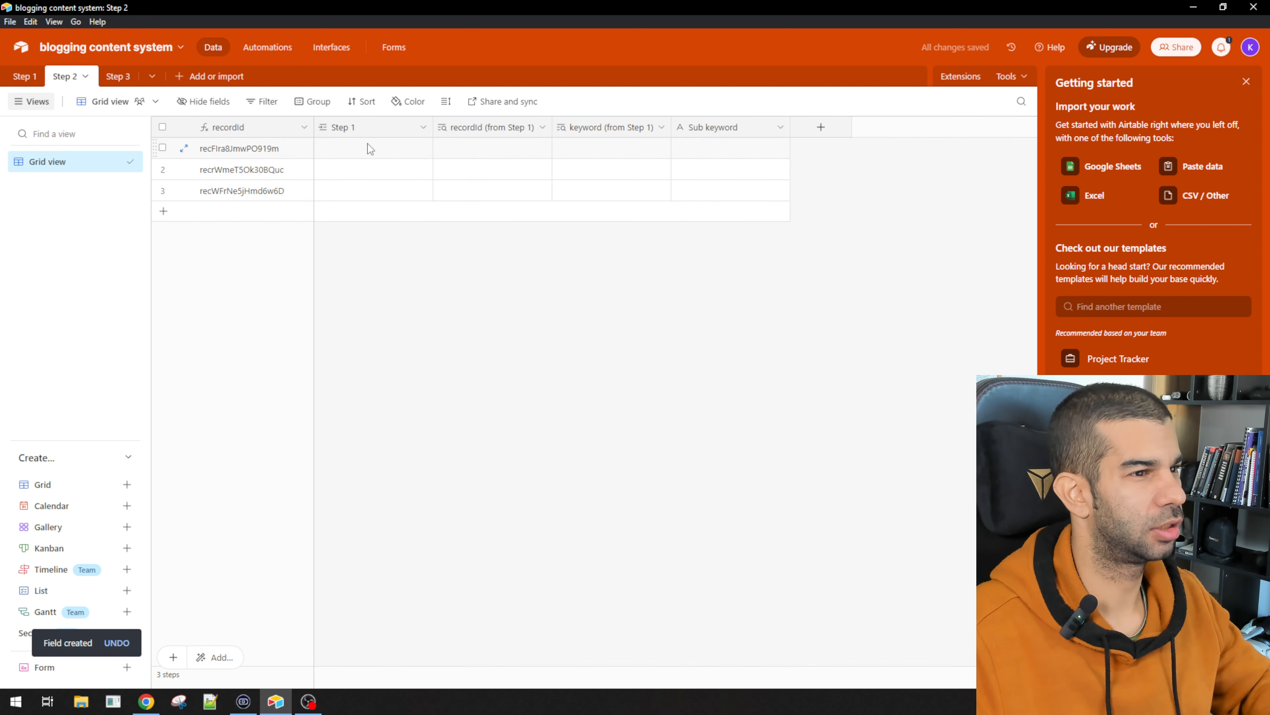
Step: Enter gym training in row 1 and link it to the fitness record
click(711, 144)
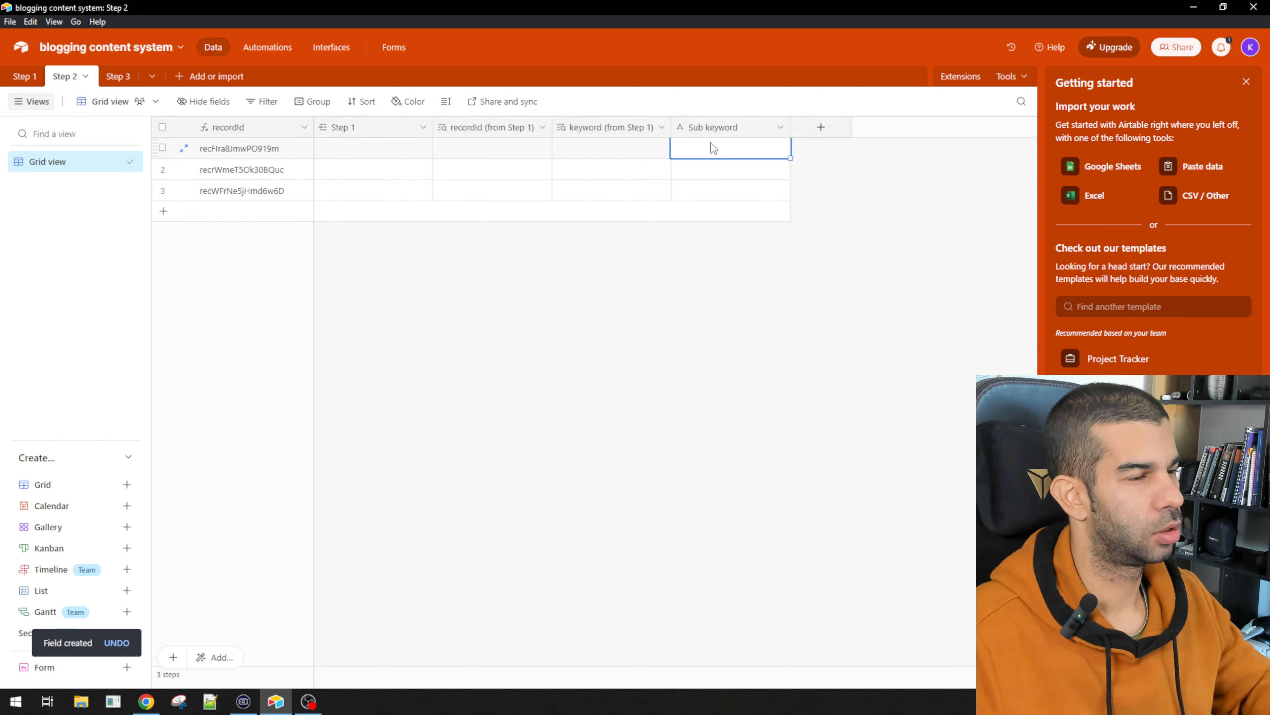
click(383, 151)
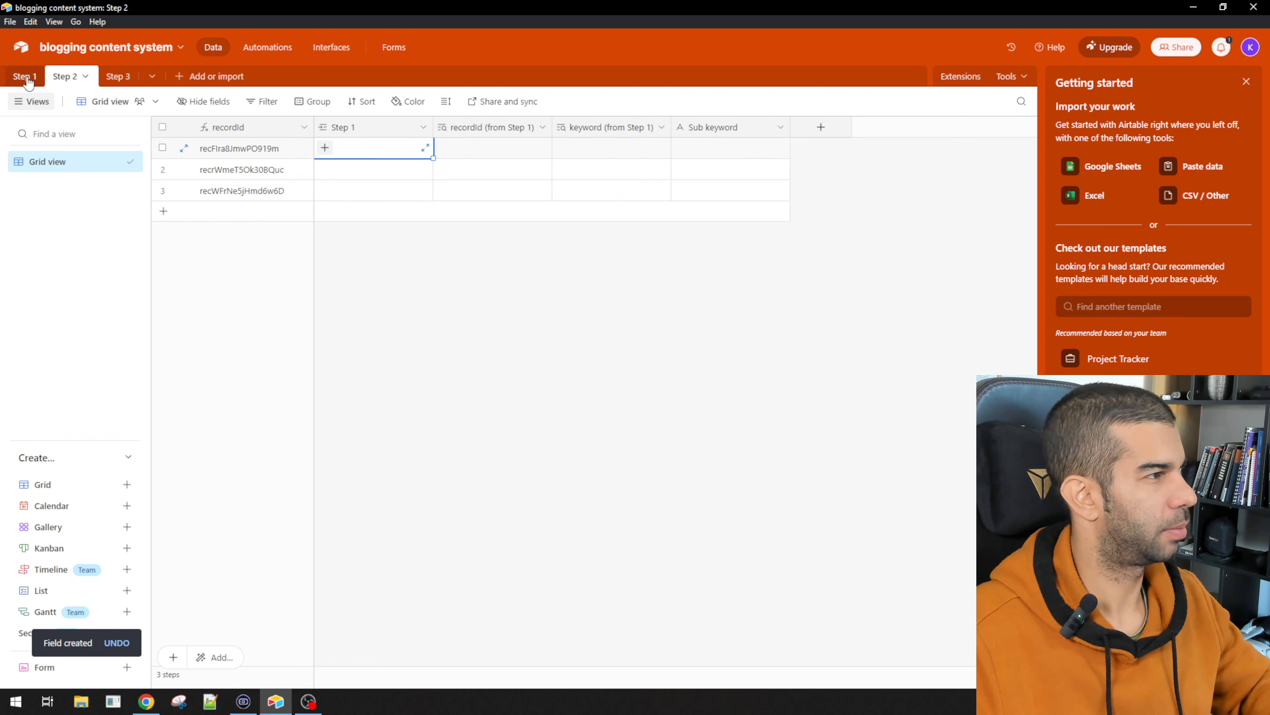
click(745, 152)
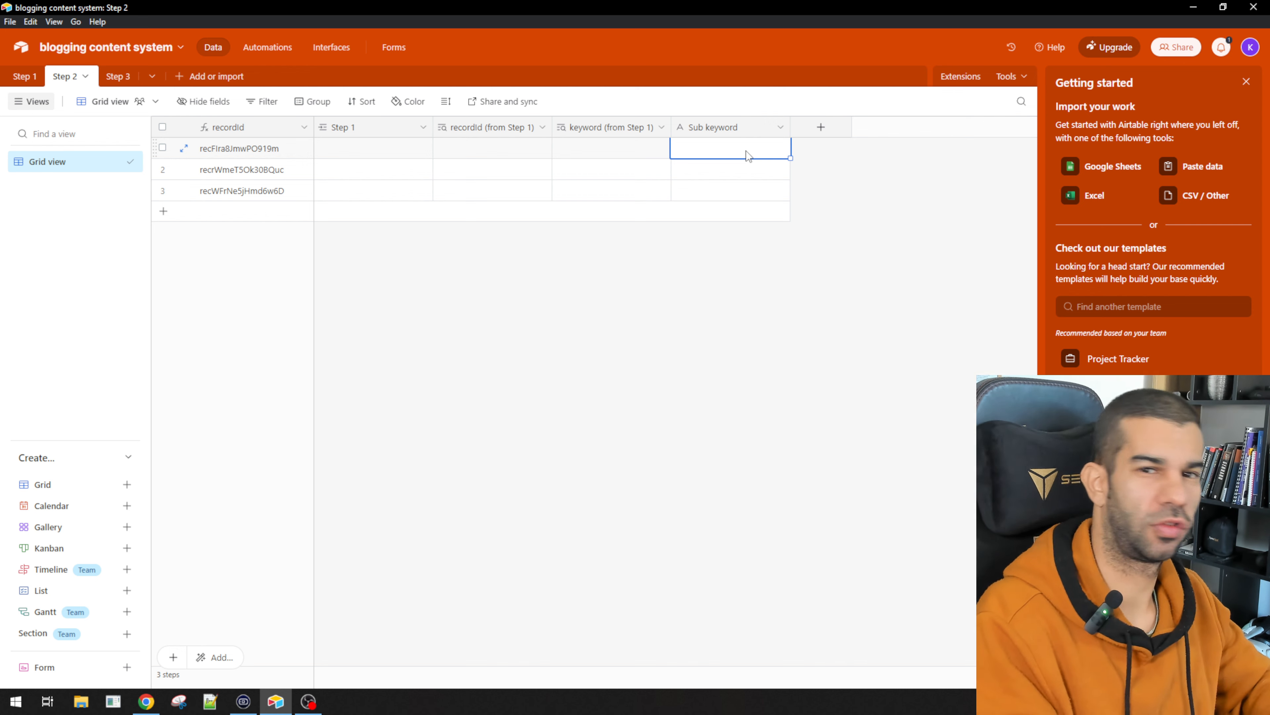
text(gym trainin)
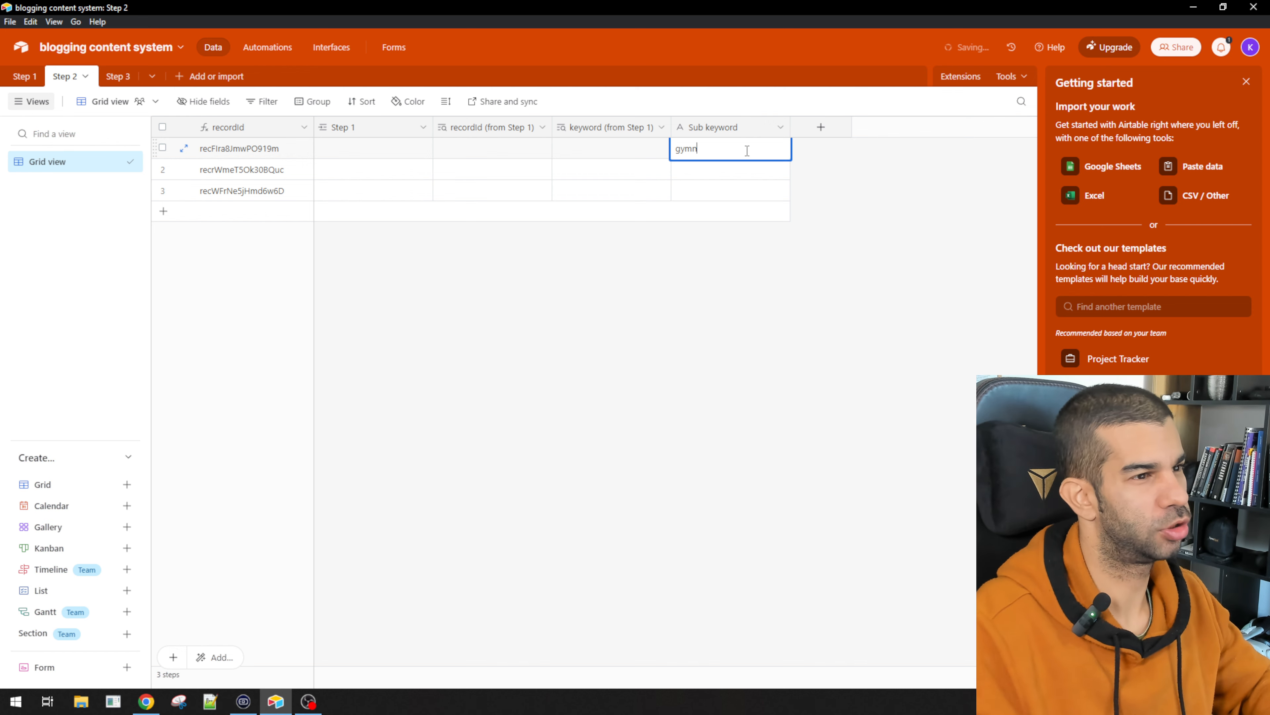
text(g)
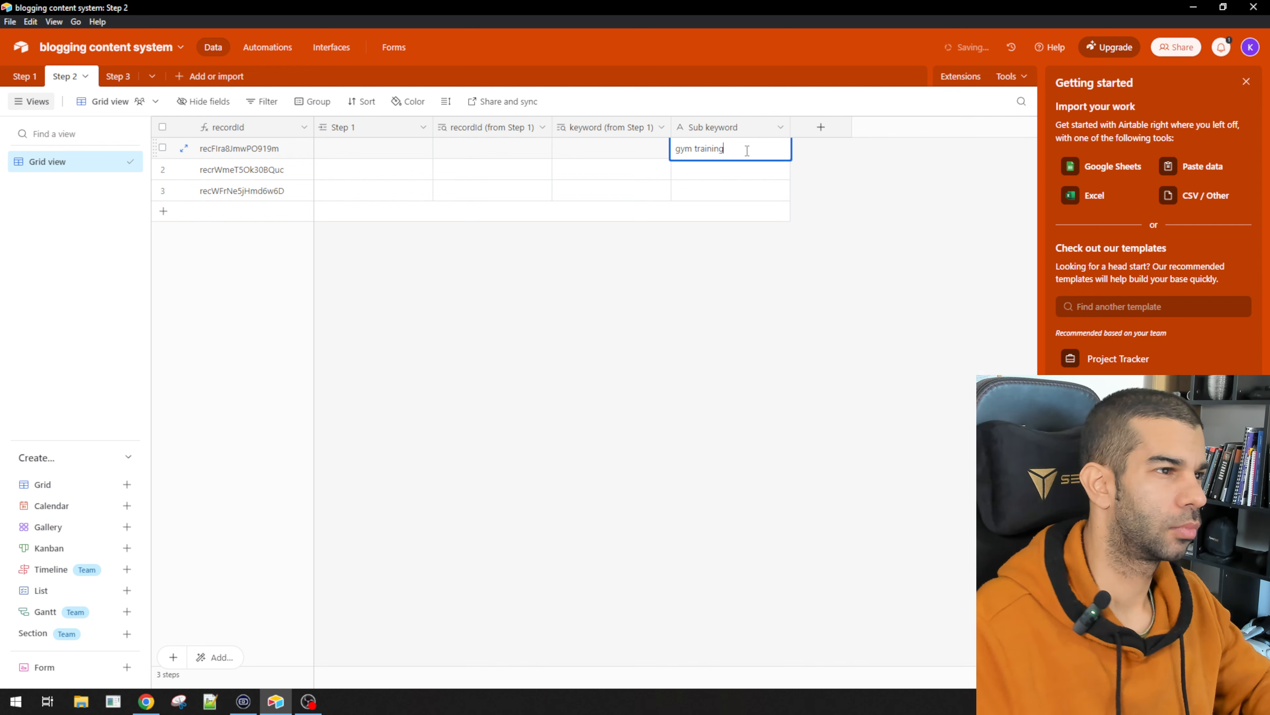
click(629, 232)
click(411, 148)
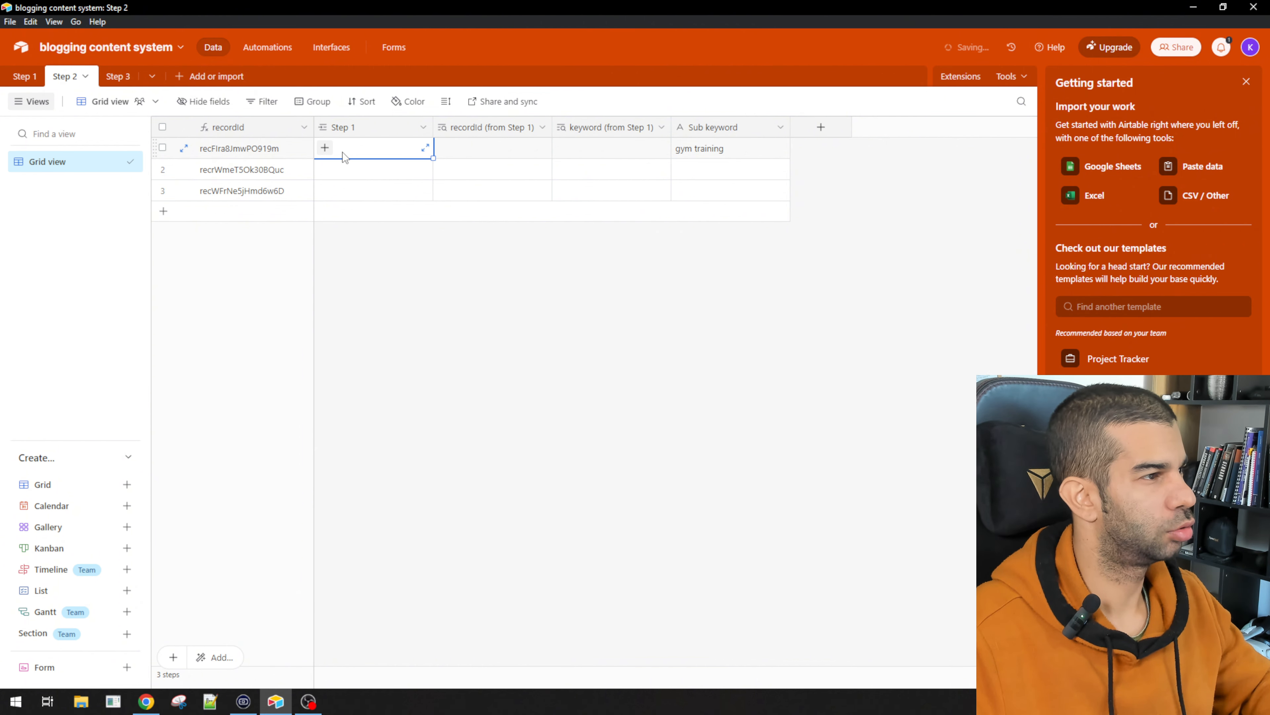
click(328, 149)
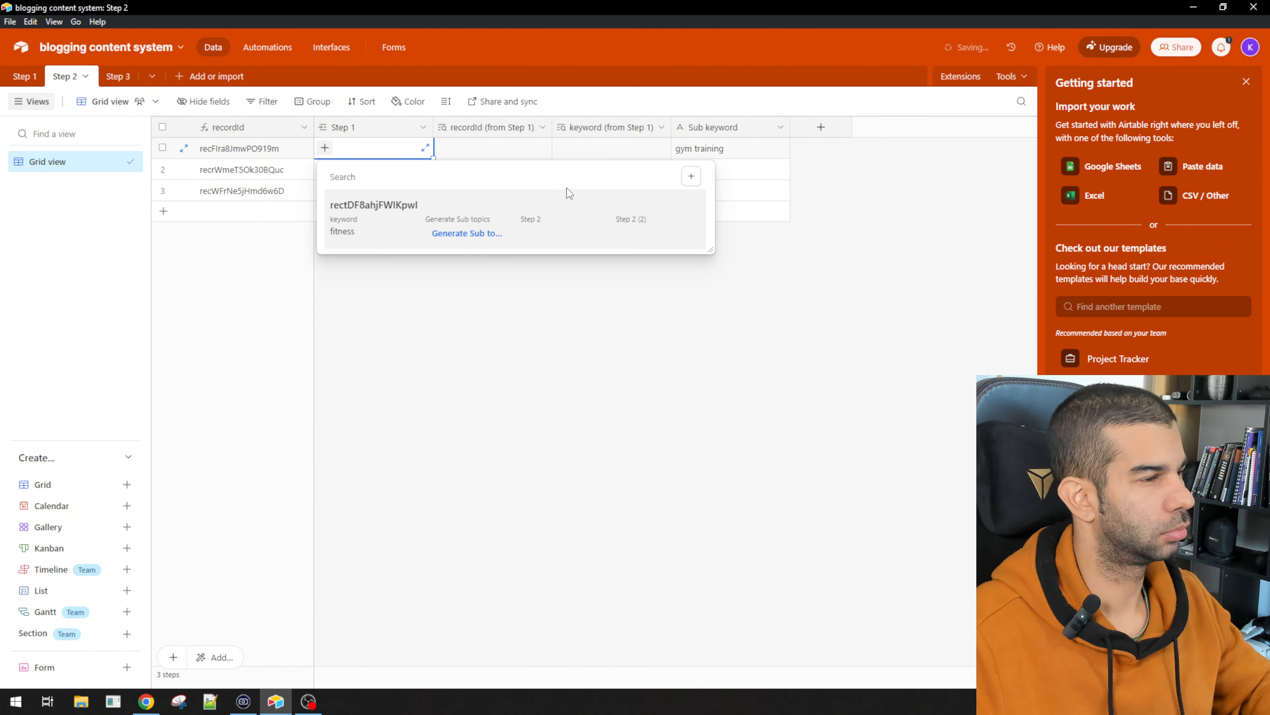
click(443, 239)
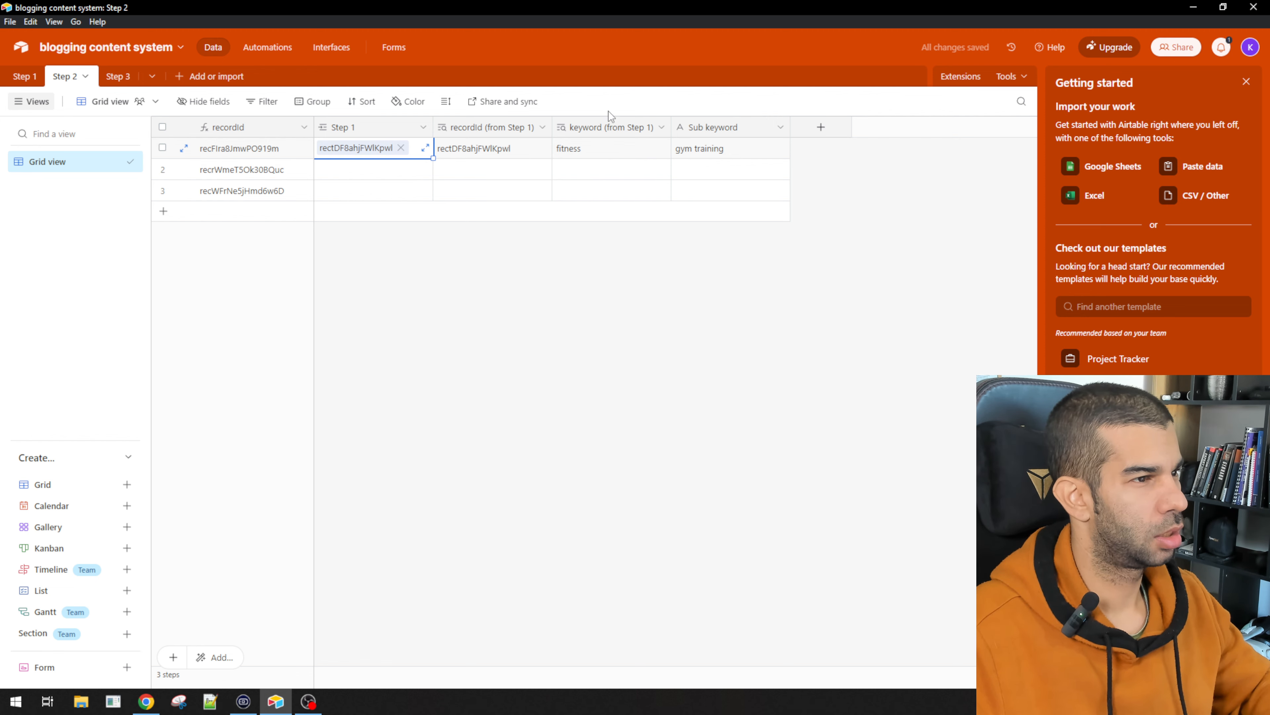
click(687, 151)
click(641, 149)
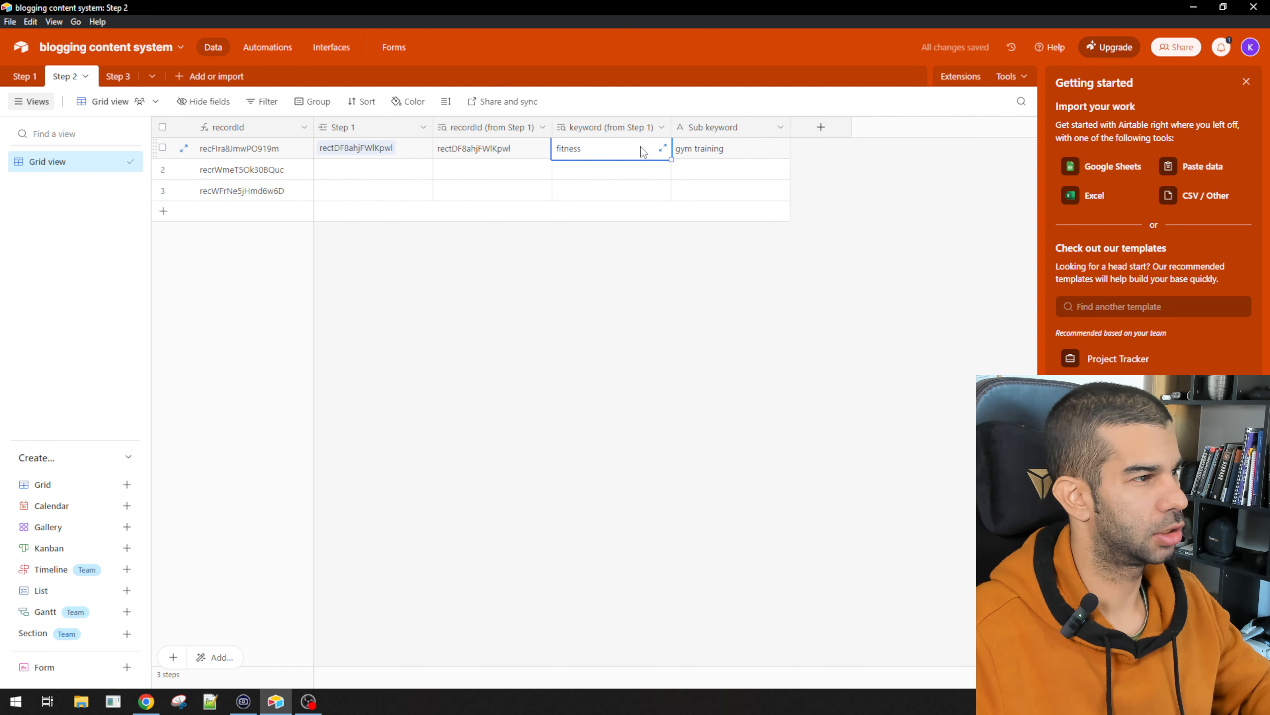
Step: Enter crossfit in row 2 and link it to the fitness record
click(731, 173)
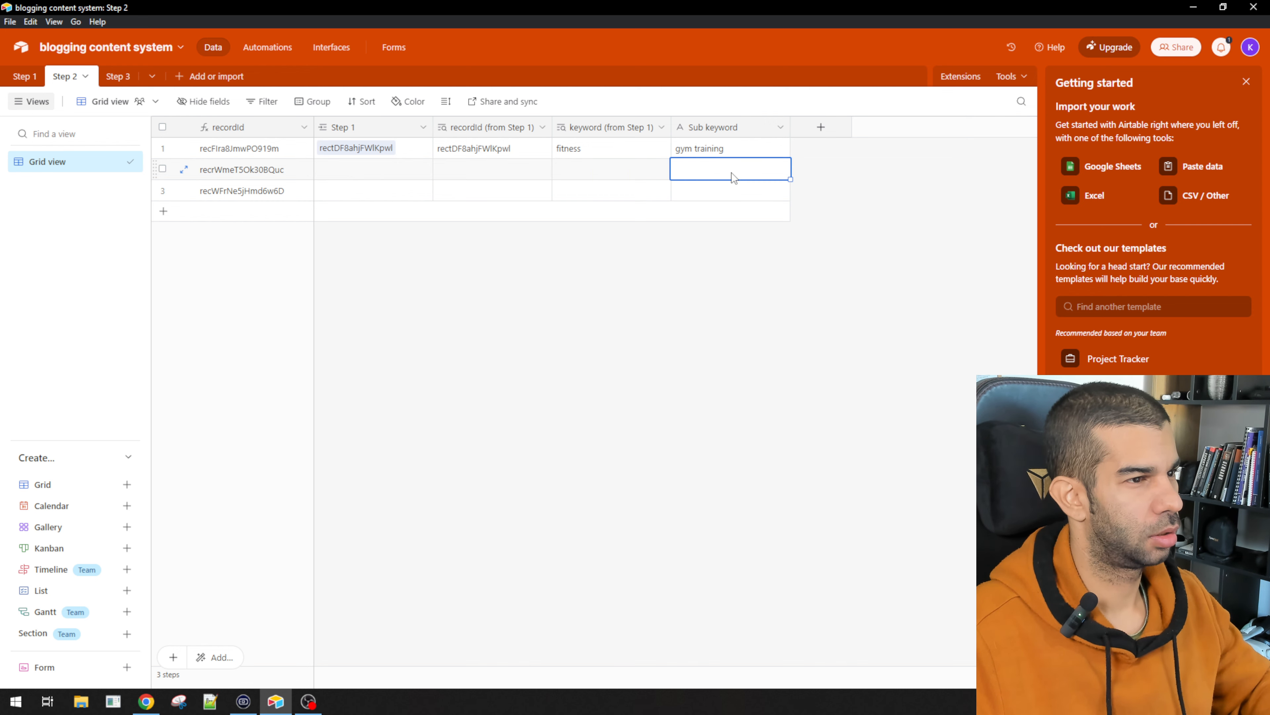
text(crossfit)
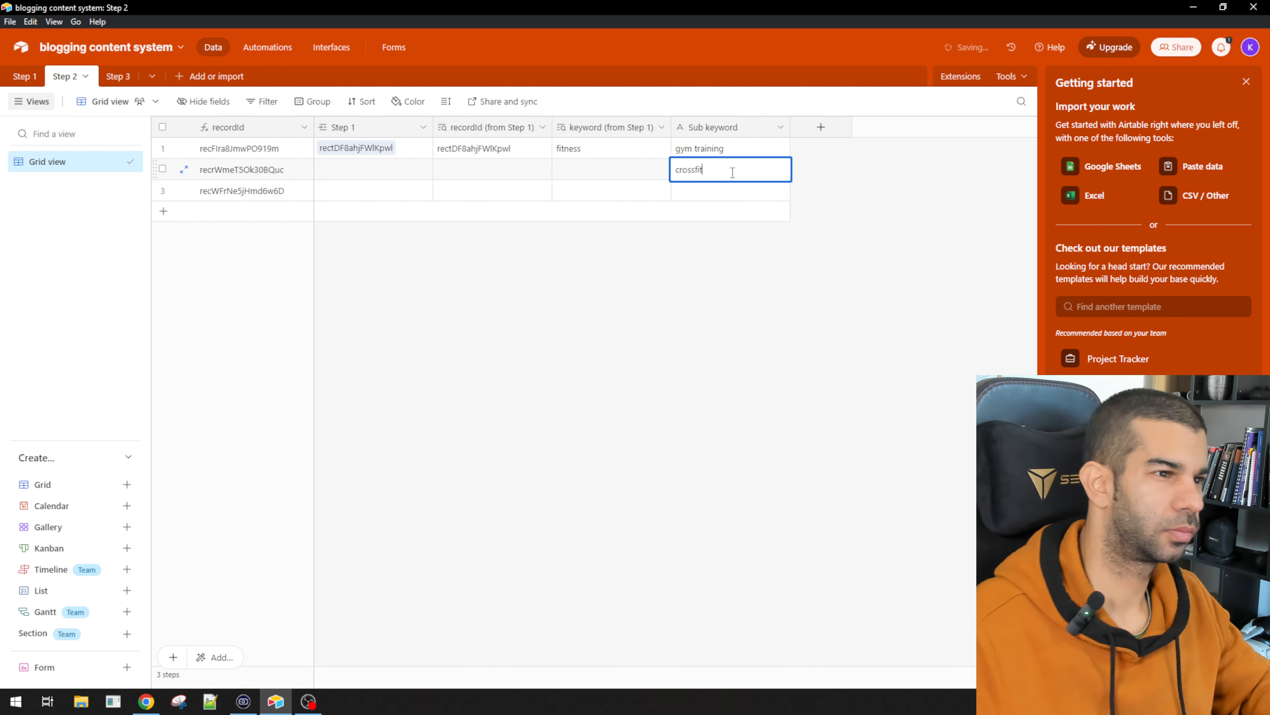
click(577, 191)
double_click(591, 175)
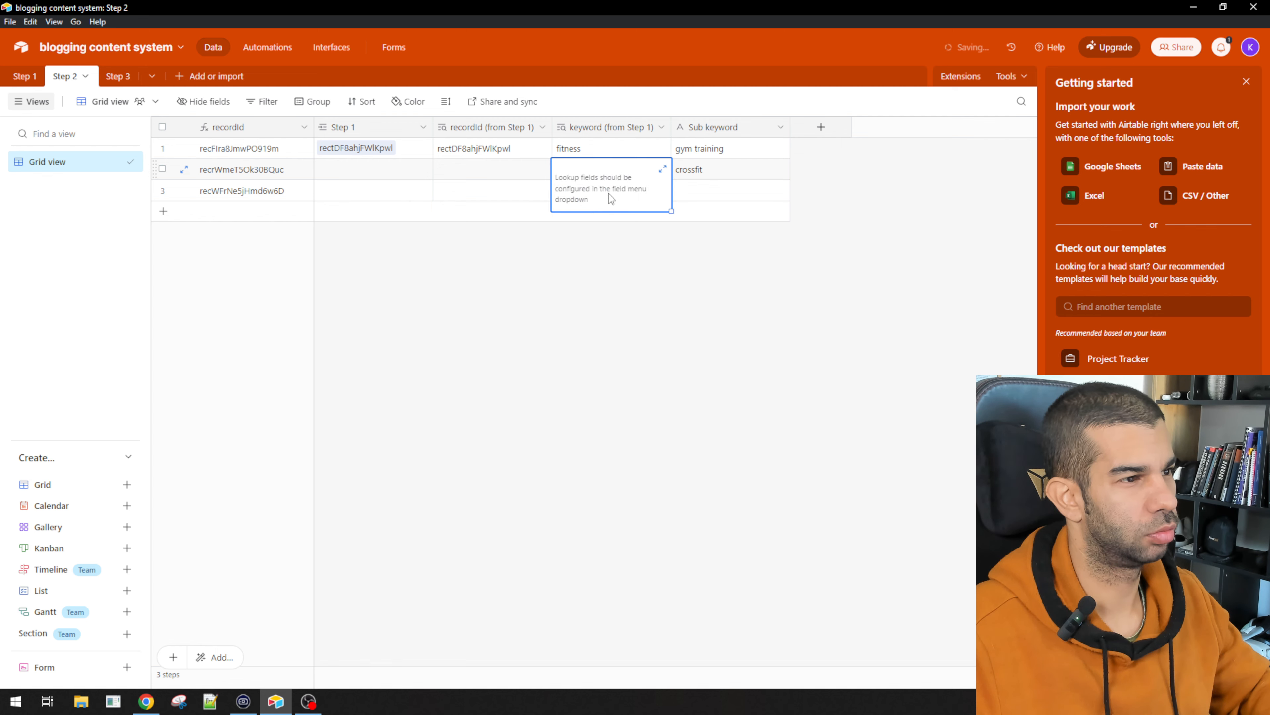
click(365, 173)
click(326, 170)
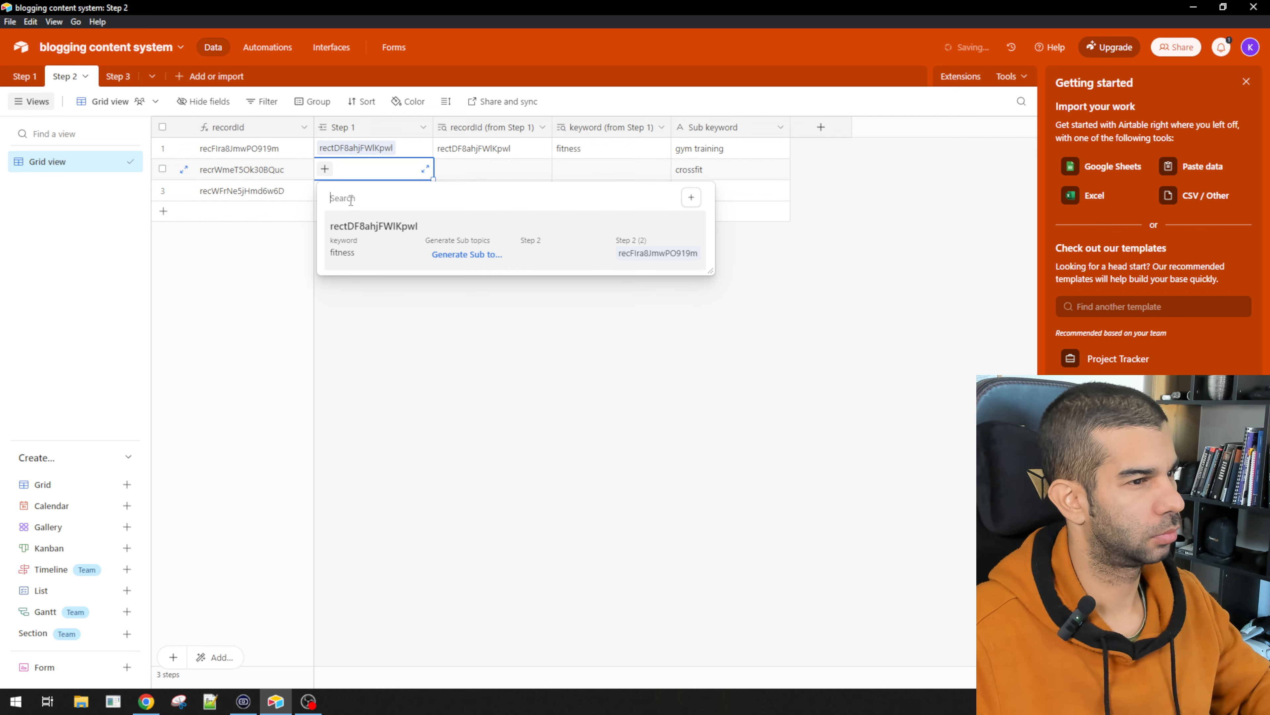
click(375, 242)
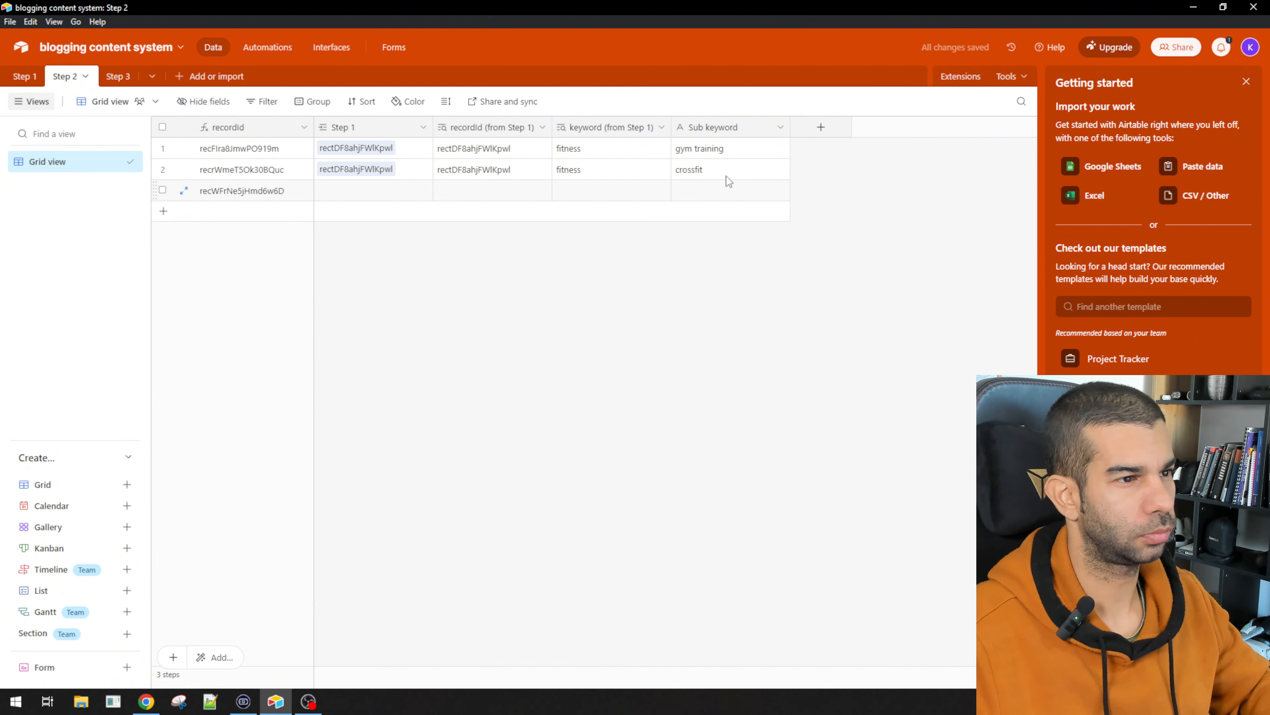
click(637, 170)
click(712, 171)
click(644, 167)
click(697, 171)
click(642, 167)
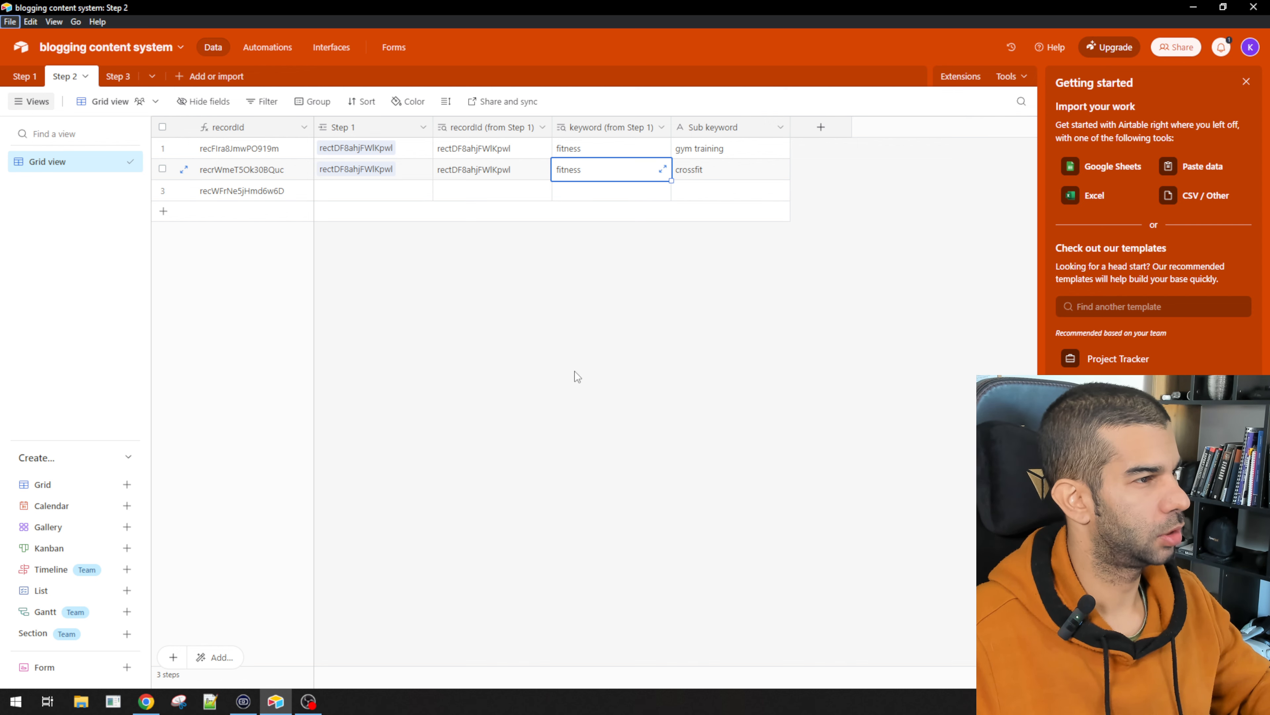
key(alt+Tab)
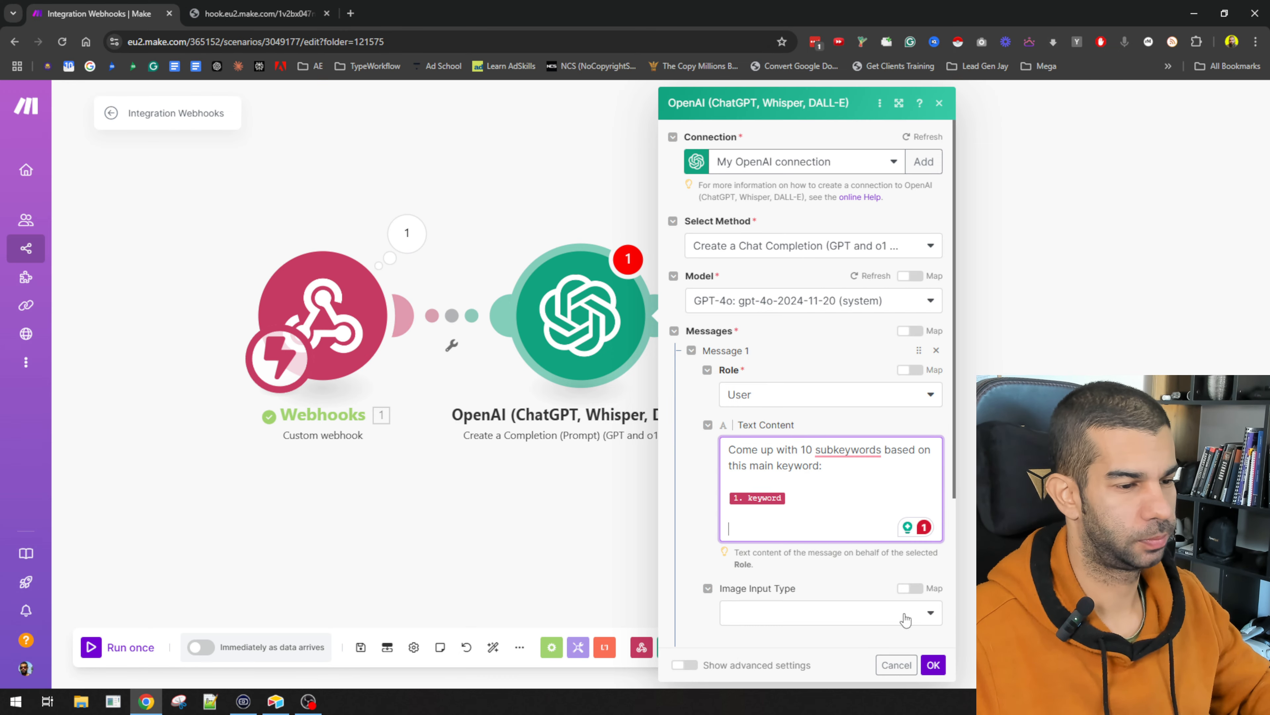
key(alt+Tab)
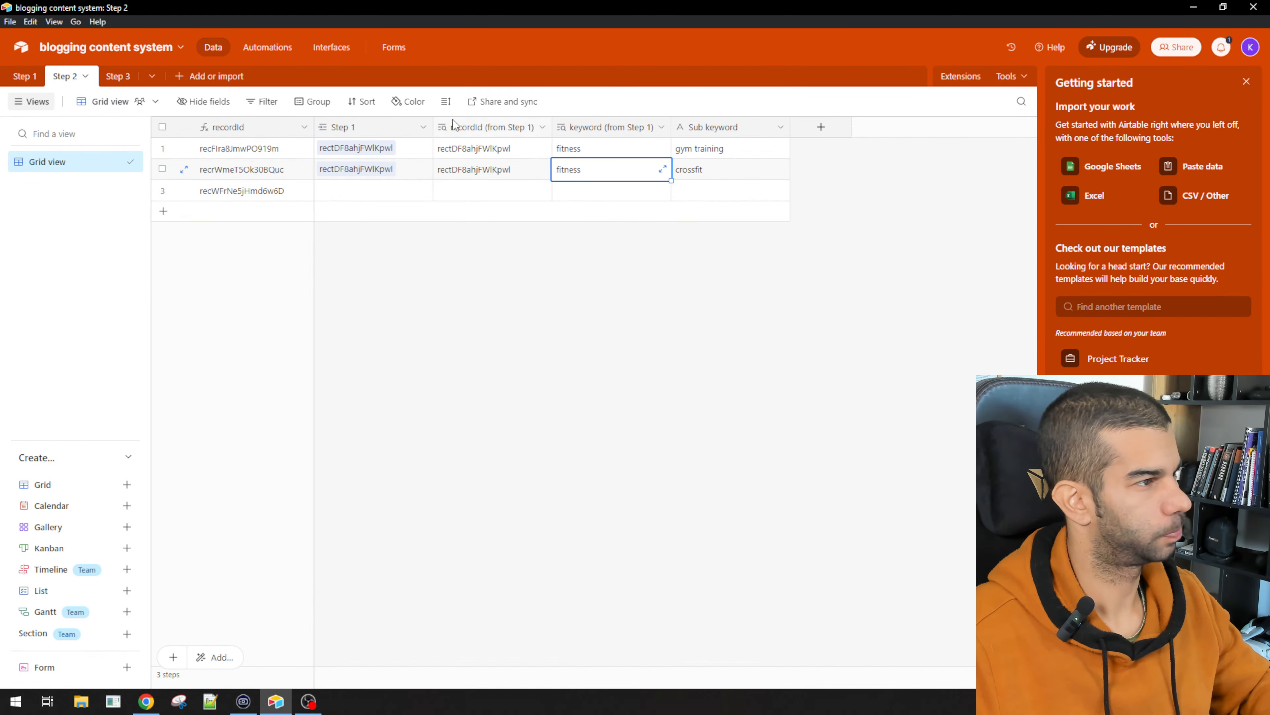
Step: Add 'Output in JSON in this format:' with an opening brace and a first subkeyword entry
key(alt+Tab)
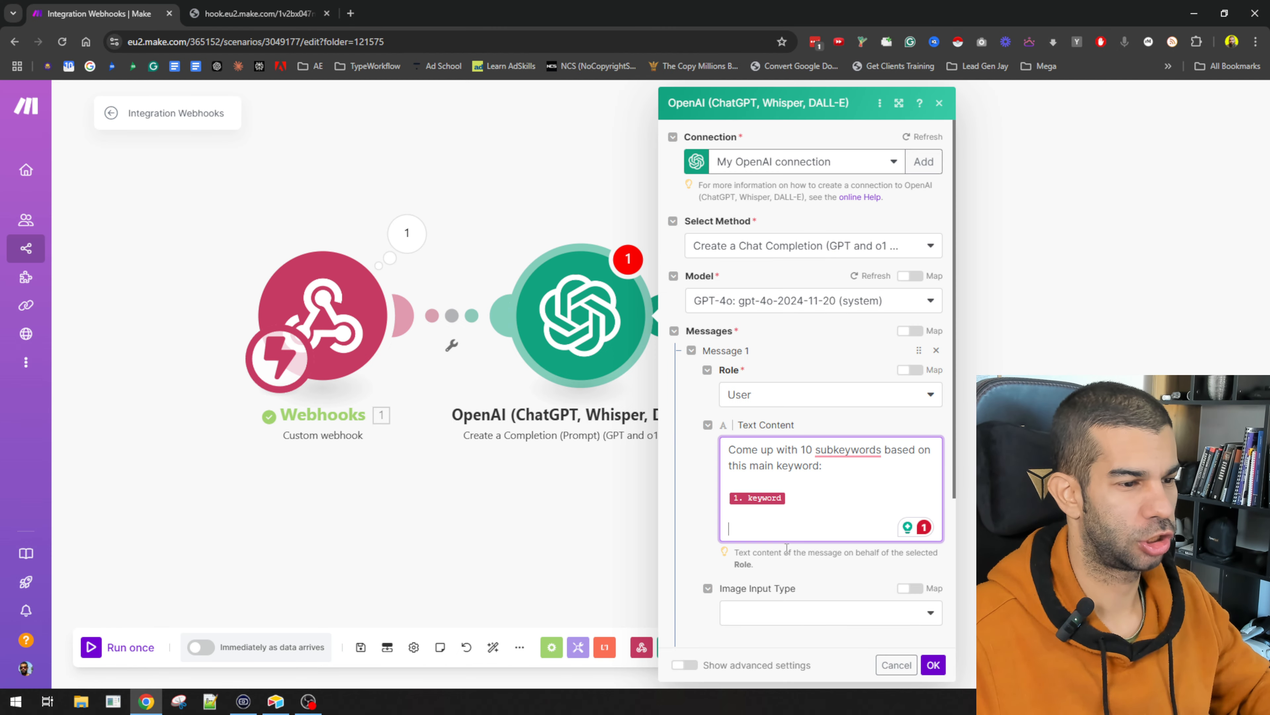
key(BackSpace)
key(BackSpace)
key(Return)
key(Return)
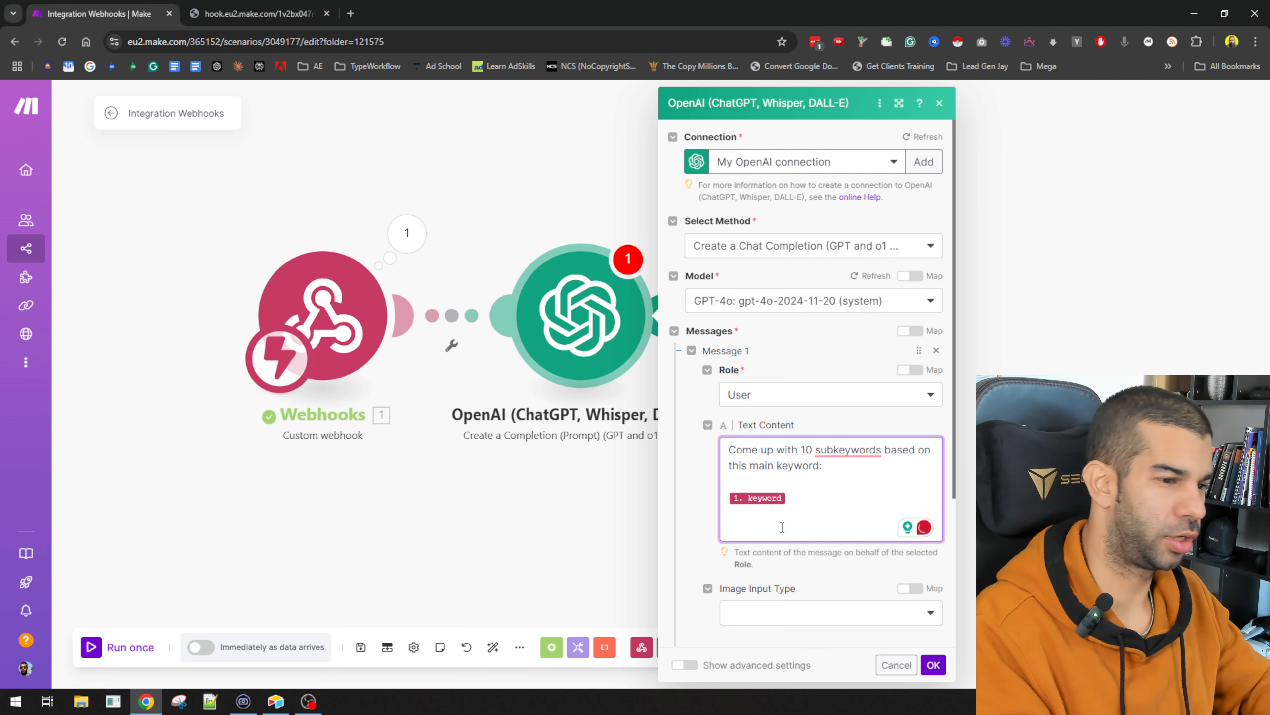
text(Output in JSON)
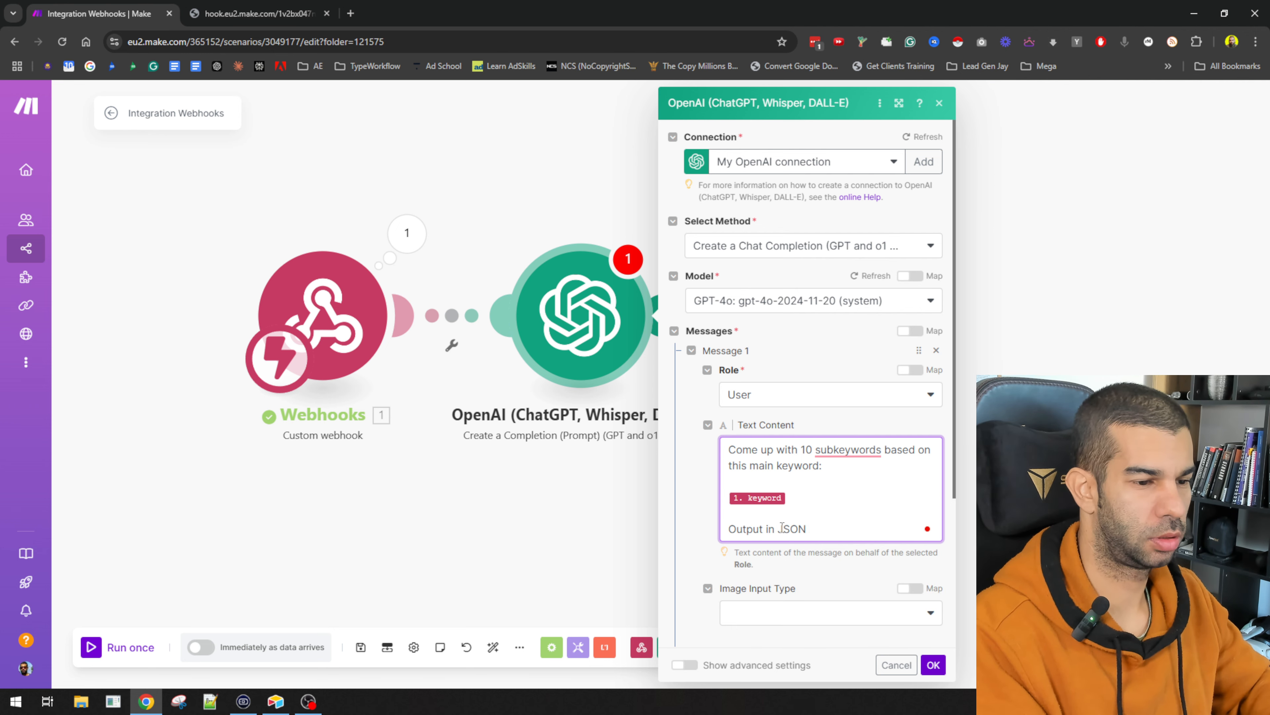
text( in this format:)
key(Return)
key(Return)
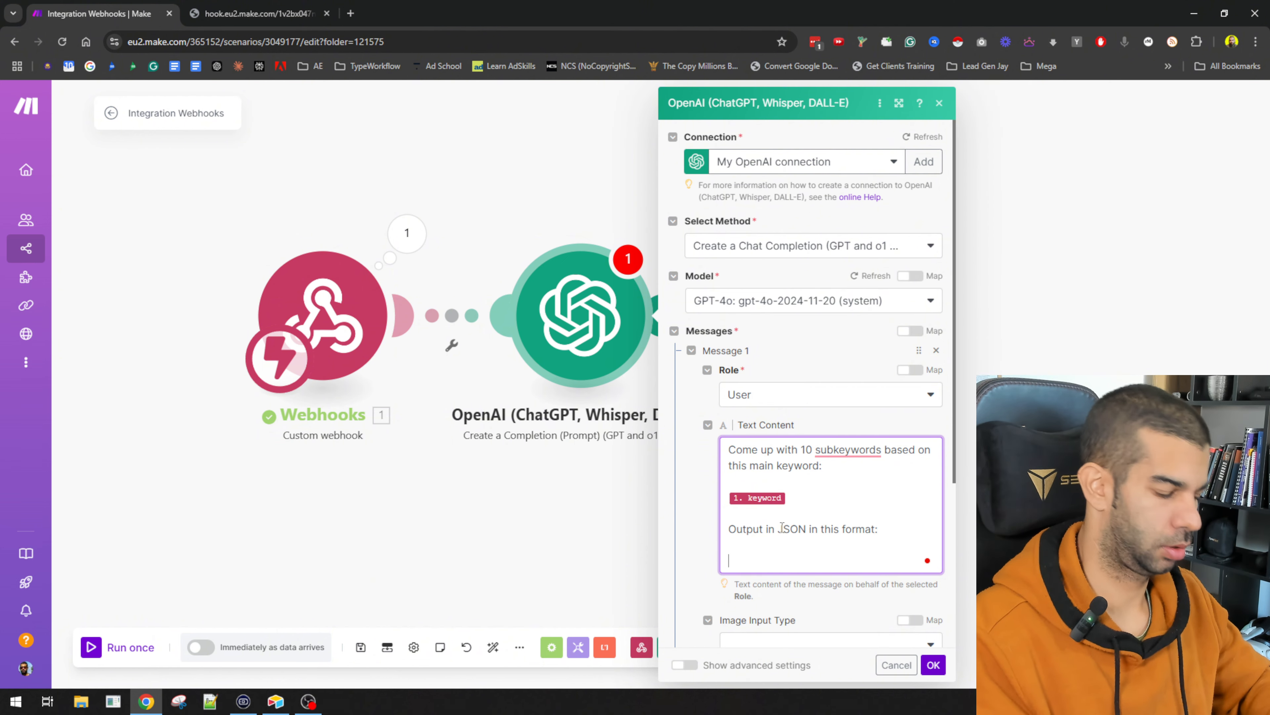
text({)
key(Return)
text(subkeywords)
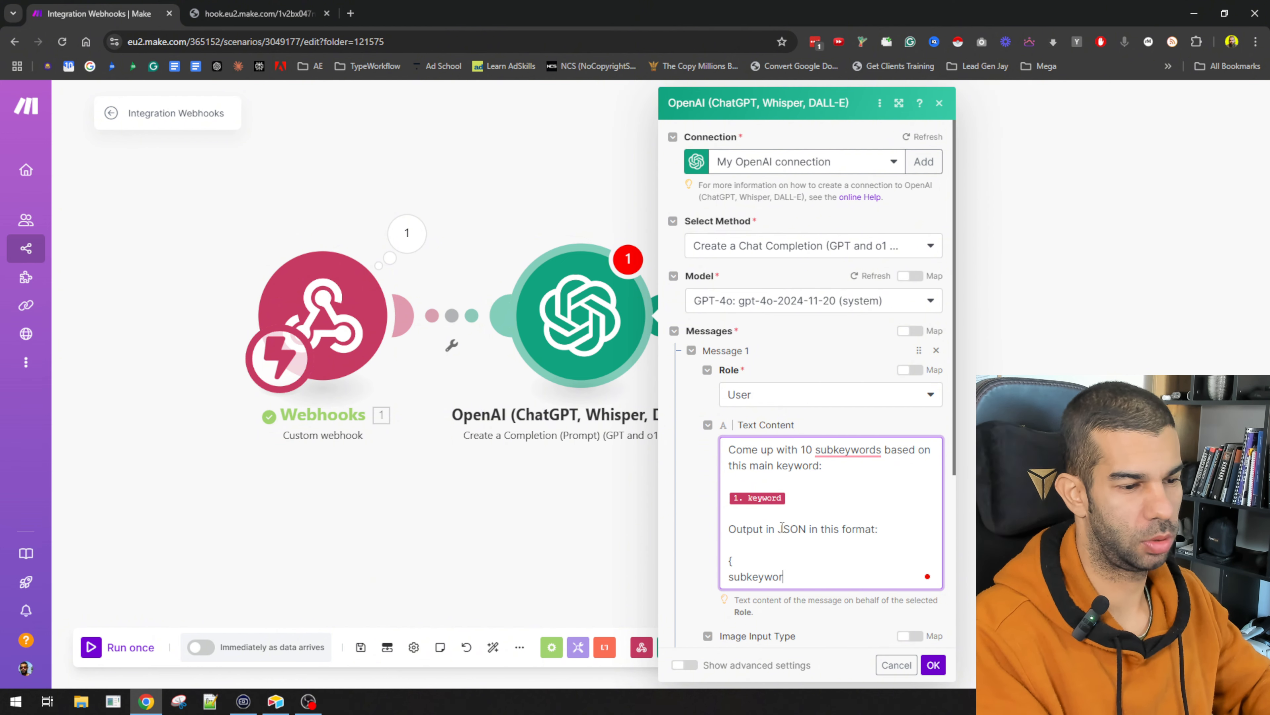
key(ctrl+BackSpace)
key(BackSpace)
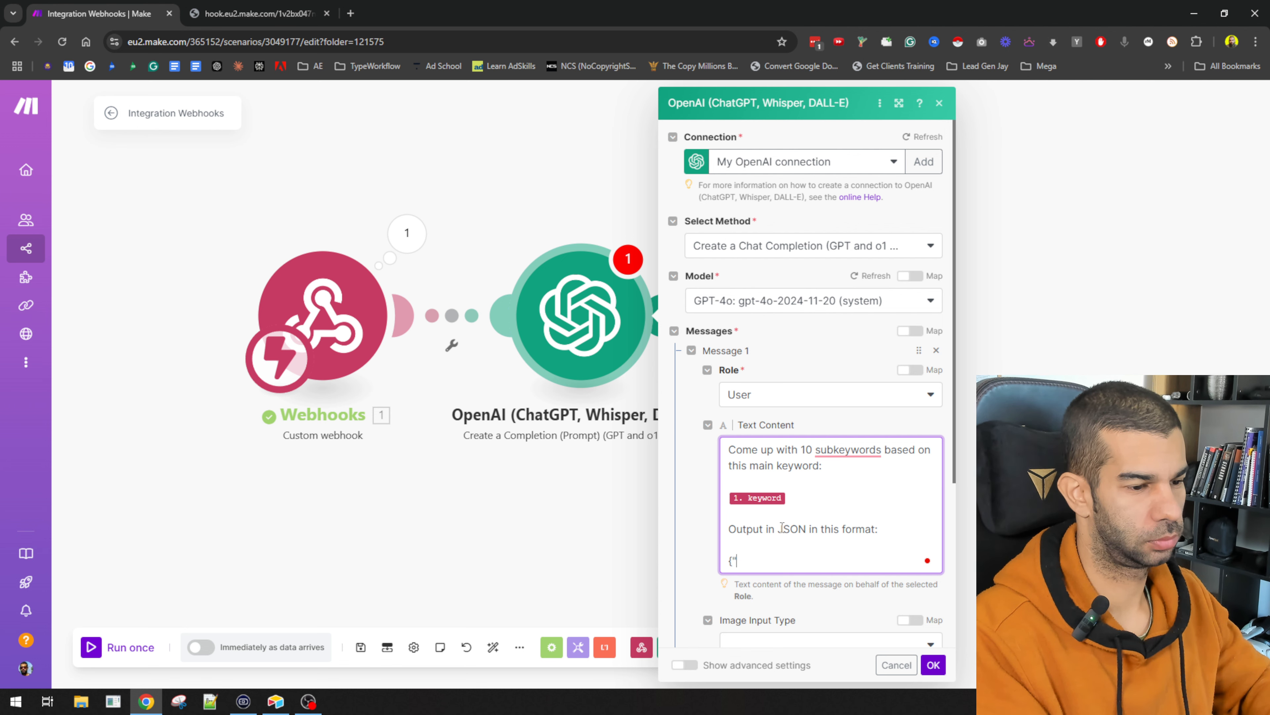
text("s)
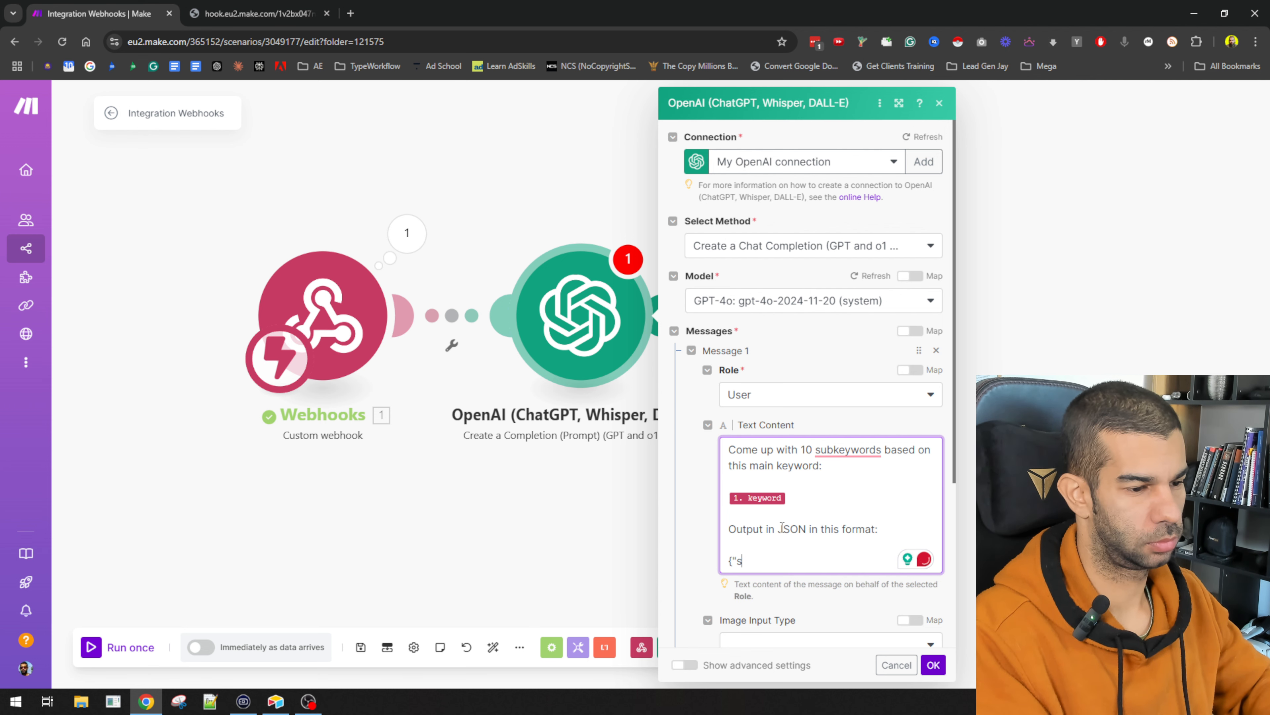
text(ubkeyword1")
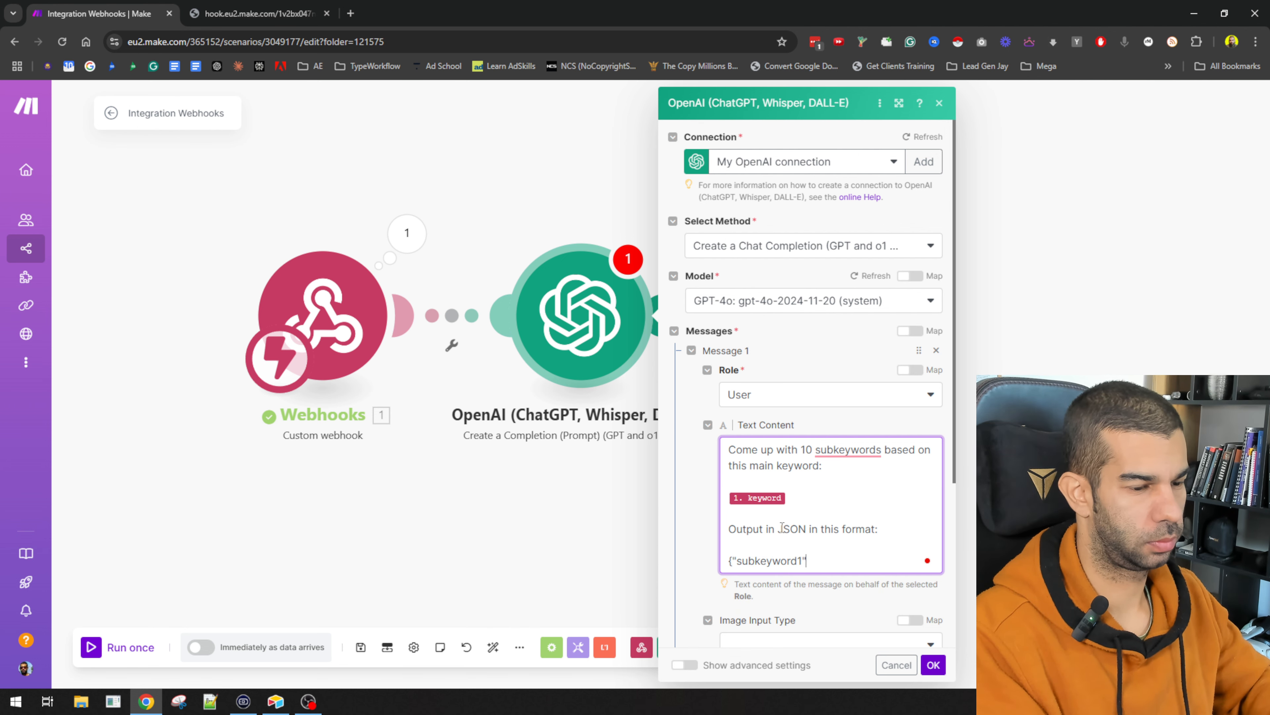
key(Return)
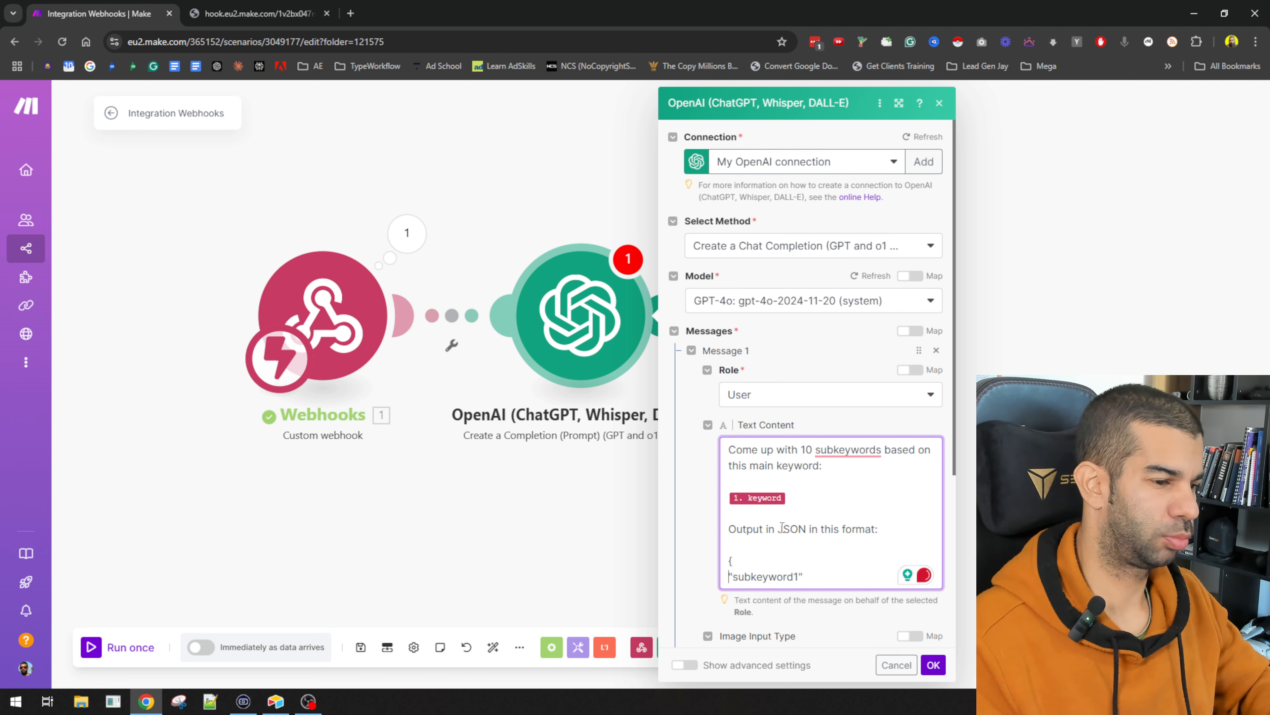
Step: Duplicate the subkeyword1 line into four comma-separated entries
scroll(782, 526, down, 4)
click(765, 359)
key(Return)
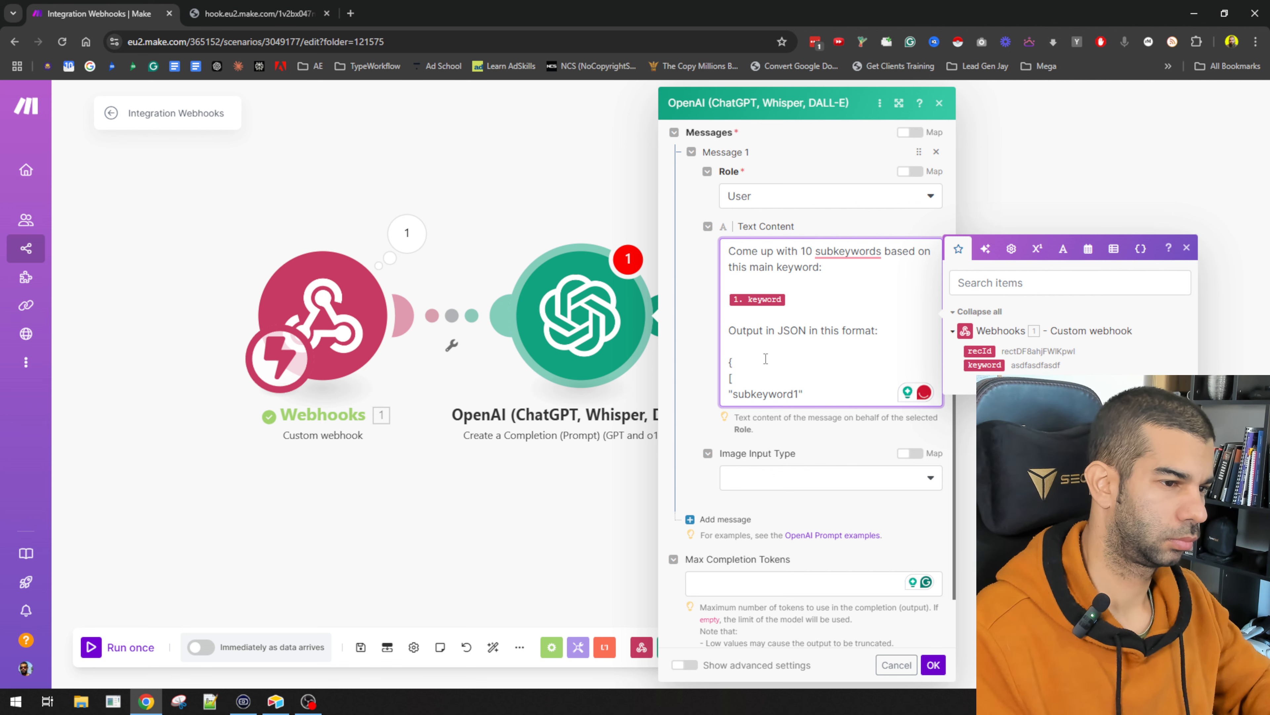
text(,)
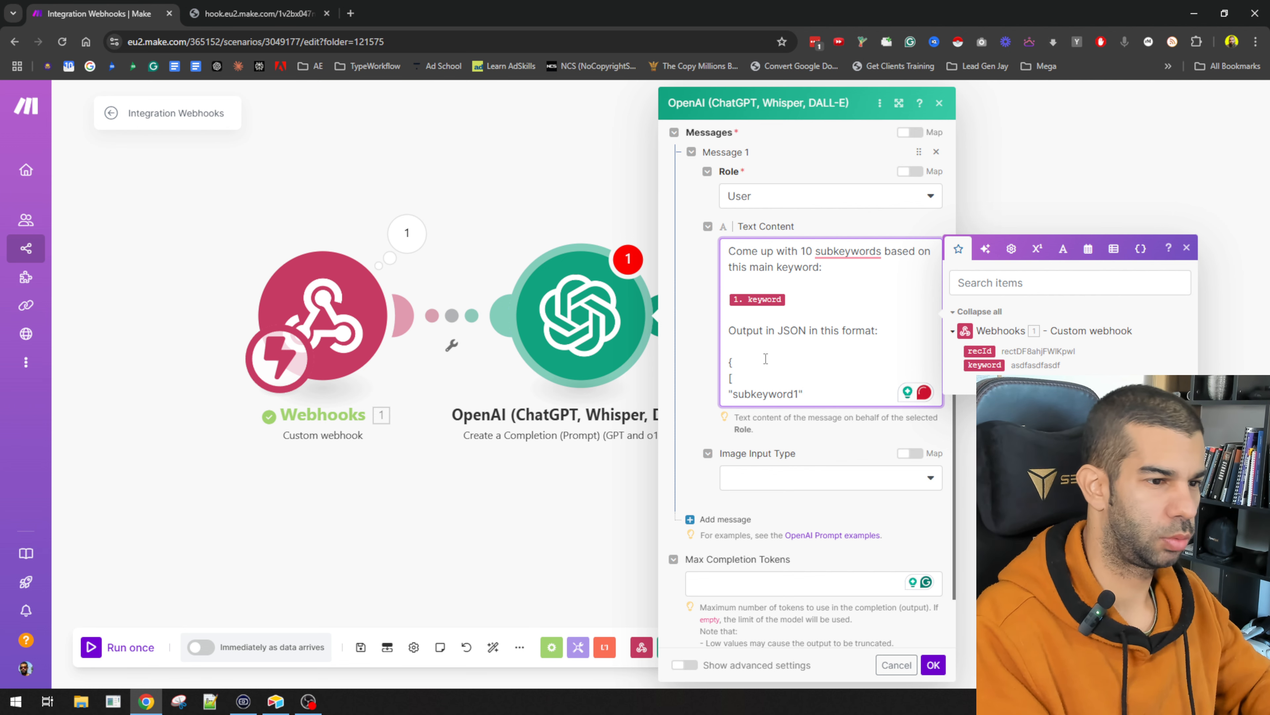
key(Return)
key(shift+End)
key(ctrl+c)
key(End)
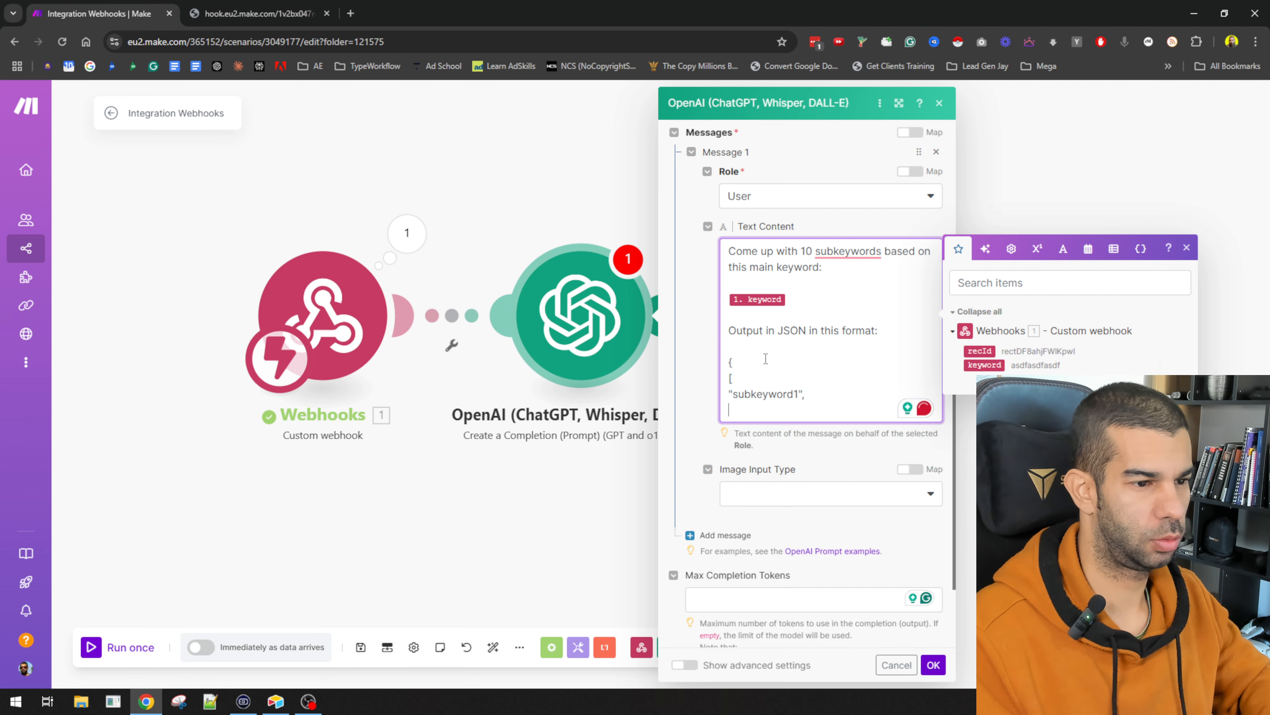
key(ctrl+v)
key(Return)
key(ctrl+v)
key(Return)
key(ctrl+v)
key(Return)
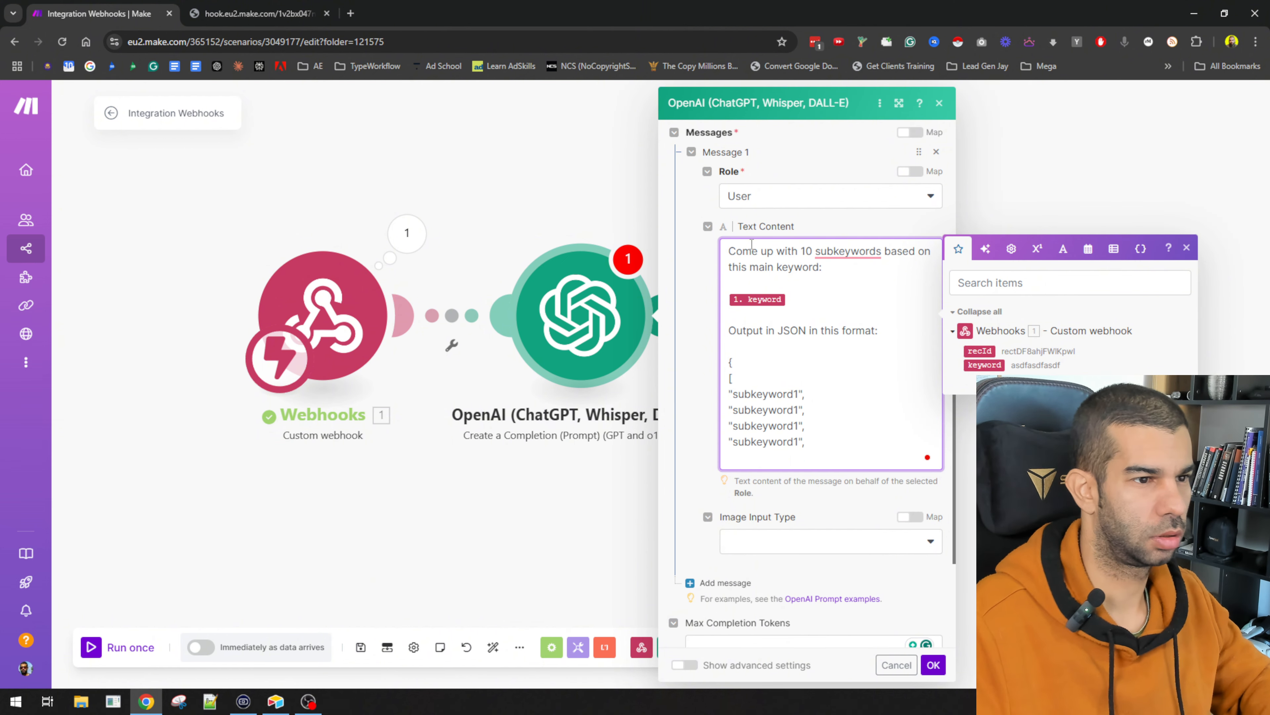
Step: Renumber the copies to subkeyword2, subkeyword3 and subkeyword10, dropping the last trailing comma
click(798, 406)
key(BackSpace)
text(2)
key(Down)
key(BackSpace)
text(3)
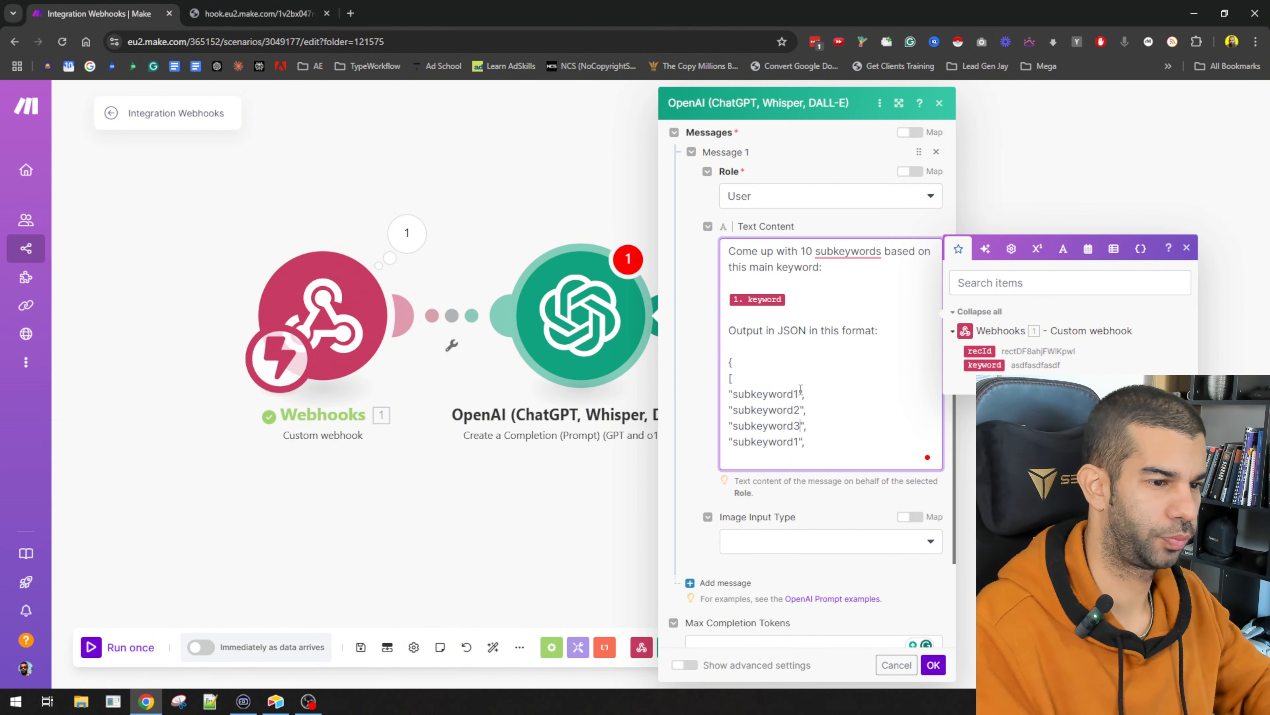
key(Down)
key(BackSpace)
text(10)
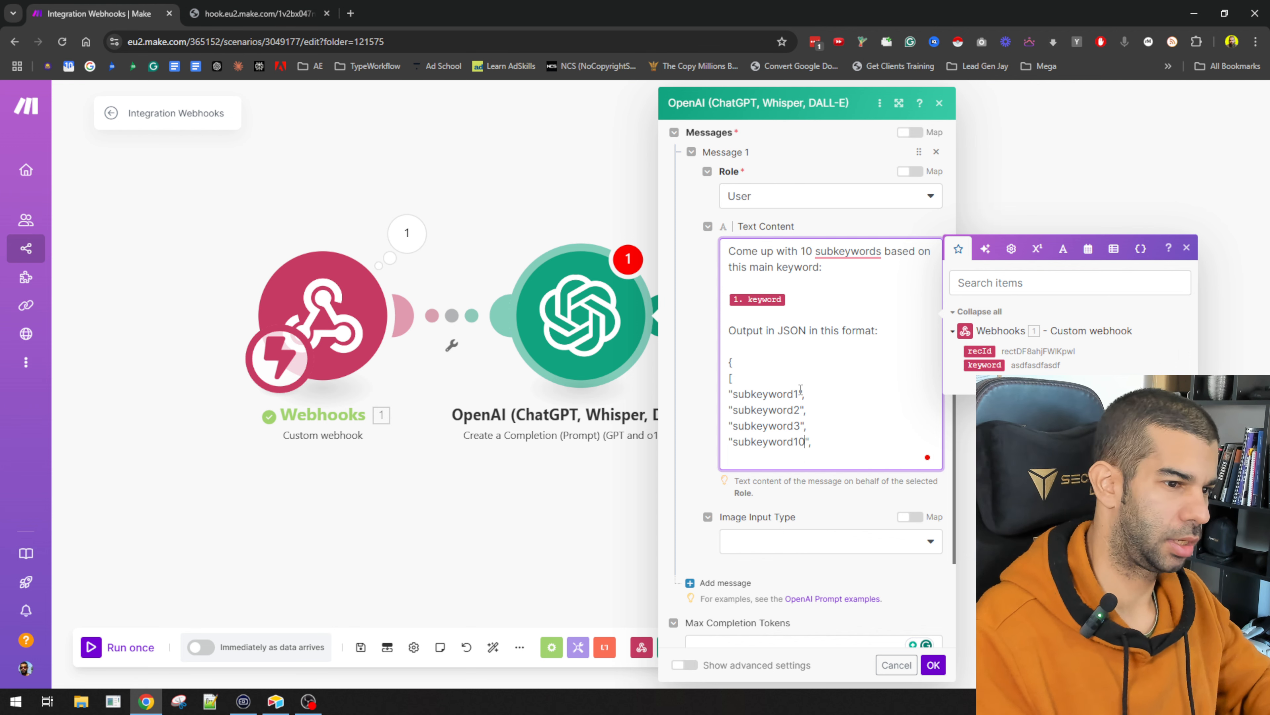
key(End)
key(BackSpace)
Step: Close the JSON with the closing bracket and brace, select the whole sample and open a new browser tab
key(Return)
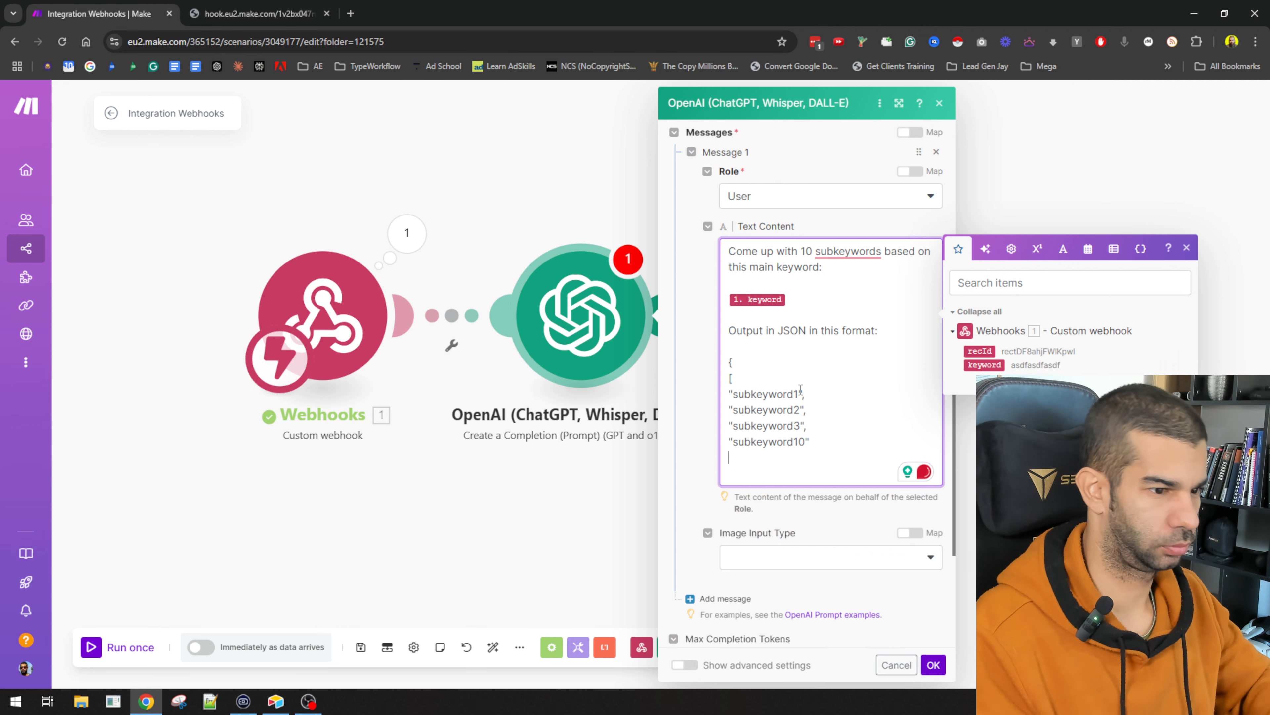
text(]})
key(Return)
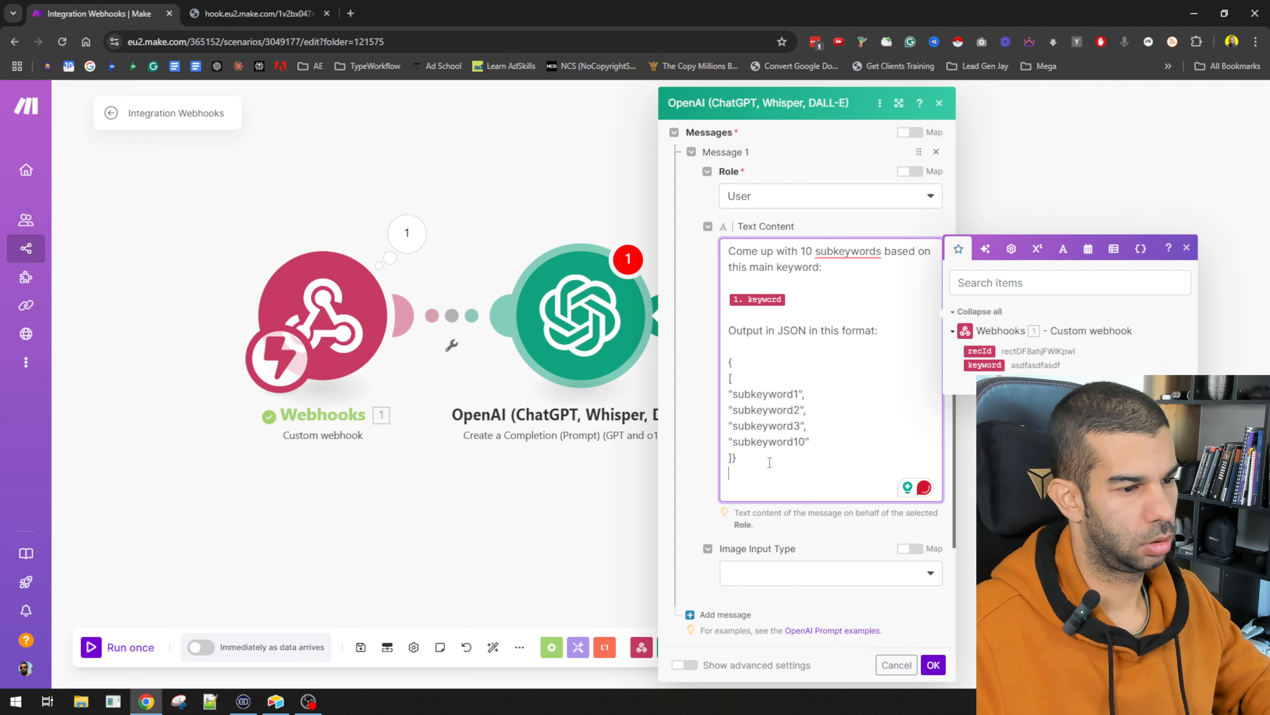
drag(791, 478, 725, 361)
key(ctrl+t)
Step: Open jsonlint.com in a new tab, paste the JSON sample and validate it
text(hjs)
key(Return)
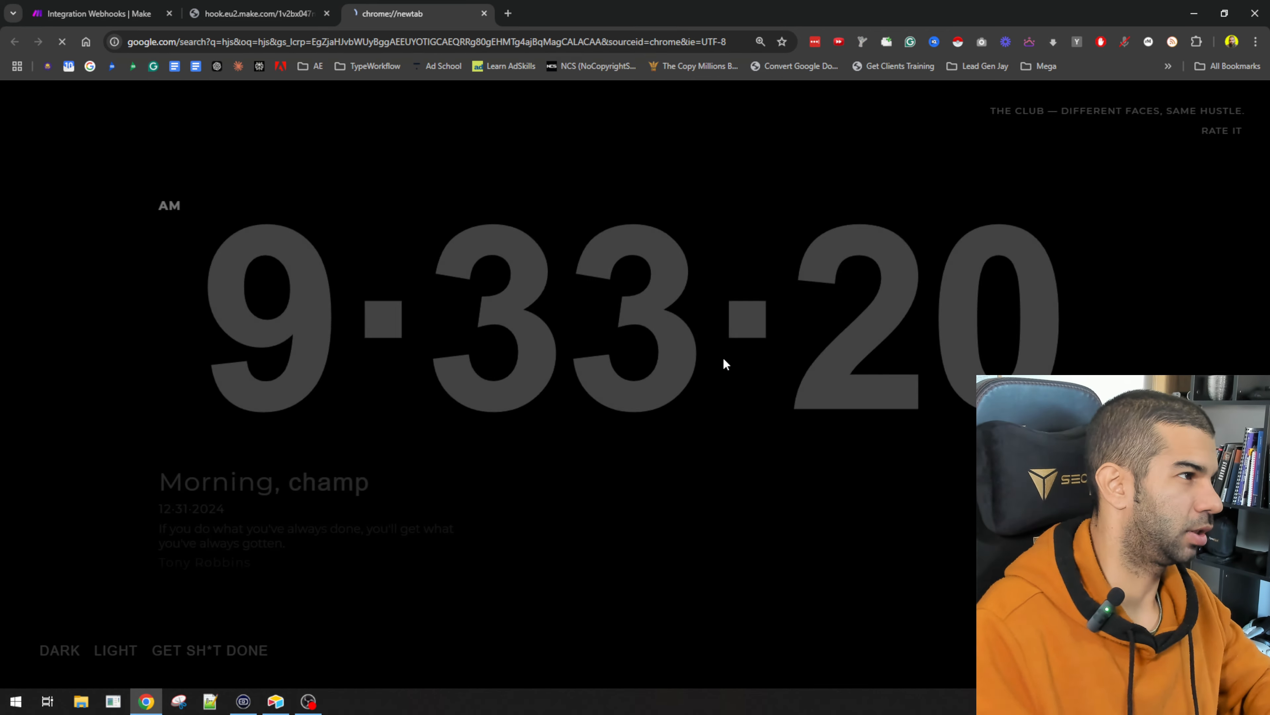
key(ctrl+l)
text(jsonlint.com)
key(Return)
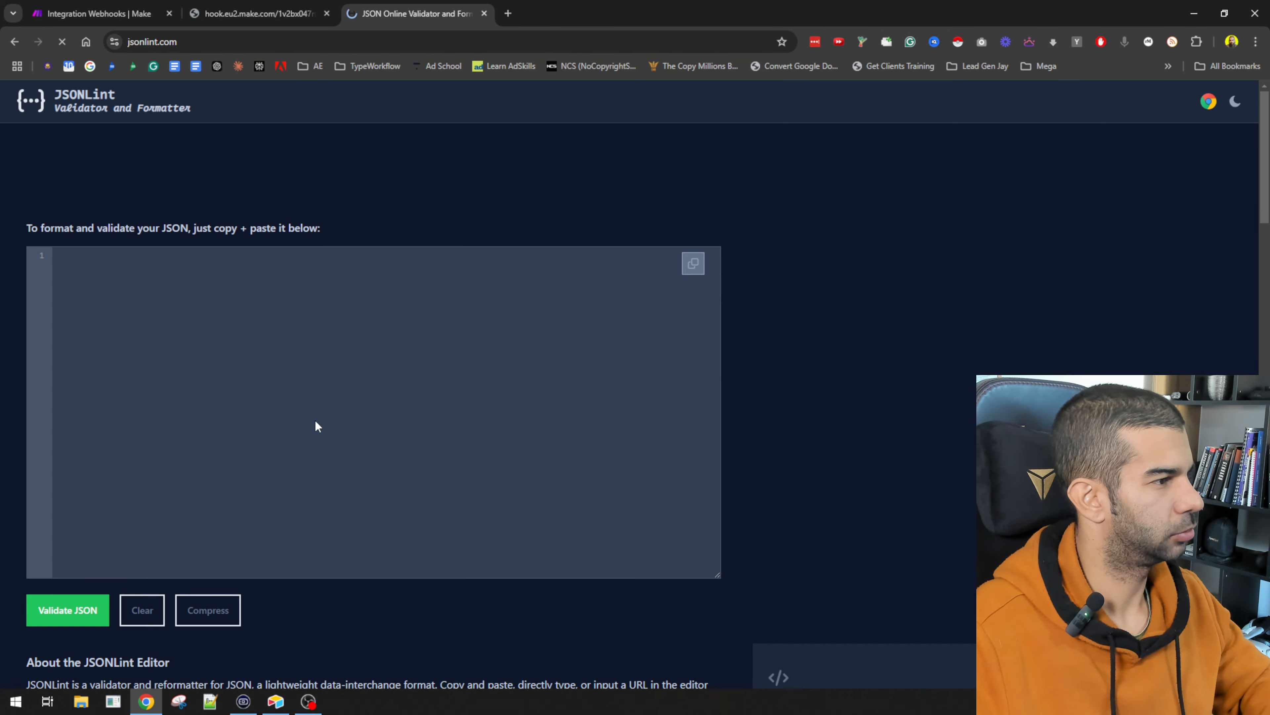
click(315, 421)
key(ctrl+v)
click(72, 608)
scroll(337, 512, down, 5)
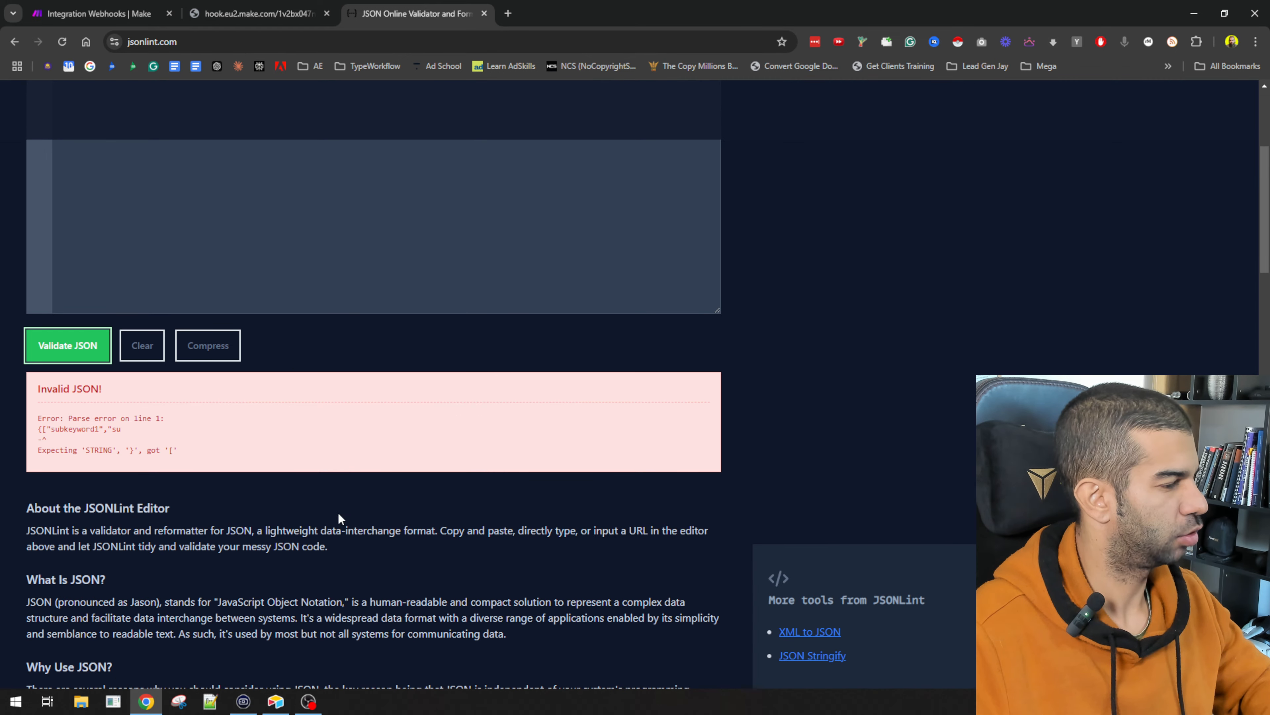
scroll(132, 439, down, 1)
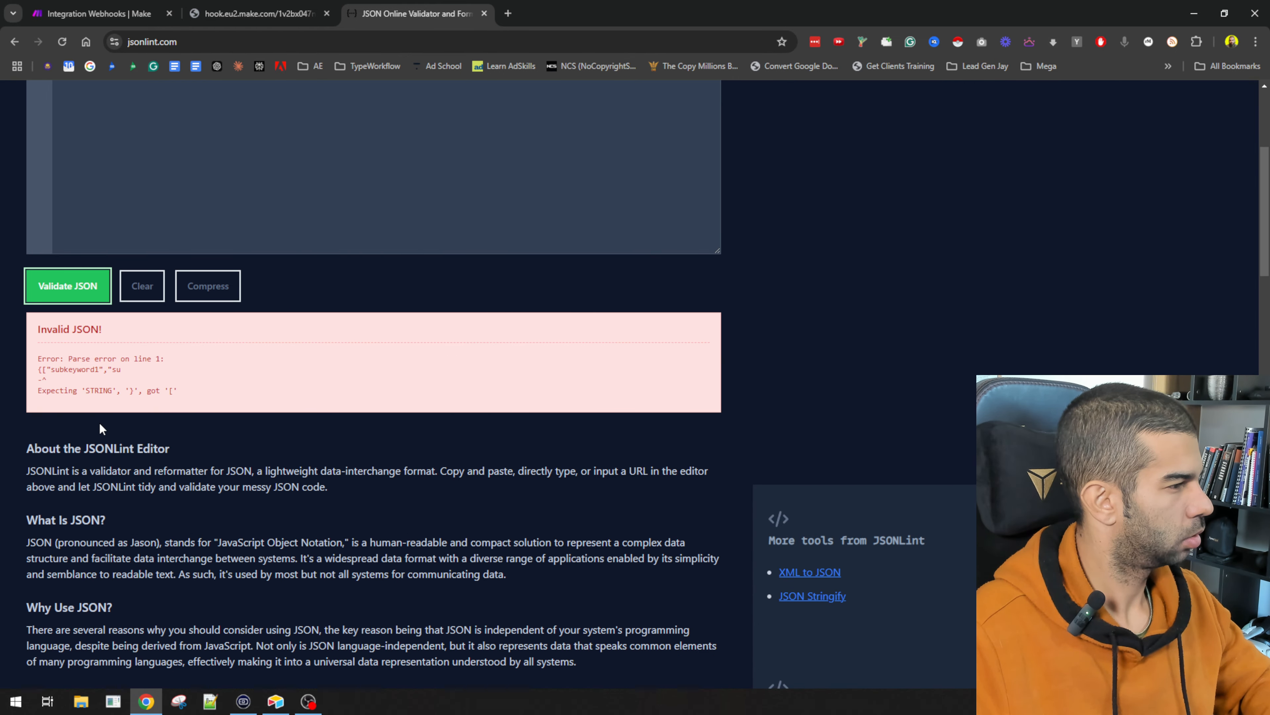
scroll(99, 421, up, 5)
Step: Add a "subkeywords" key after the opening brace, revalidate, and copy the valid JSON
click(81, 201)
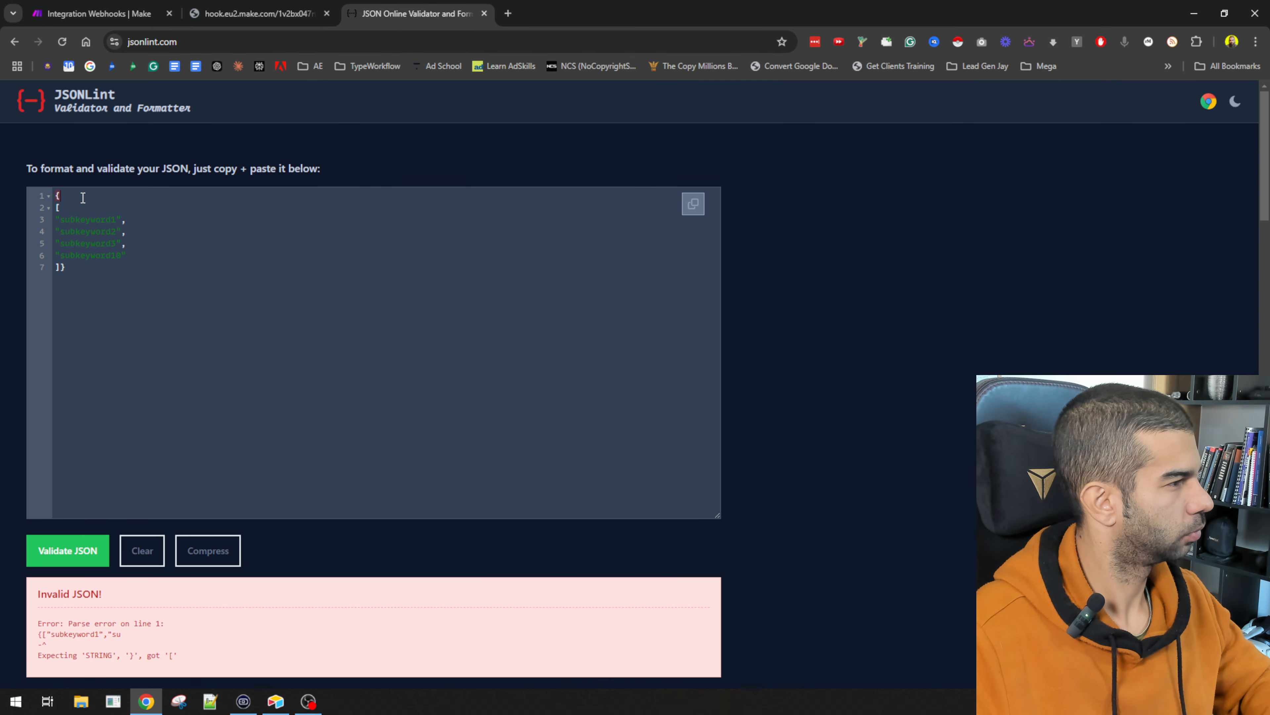
key(Return)
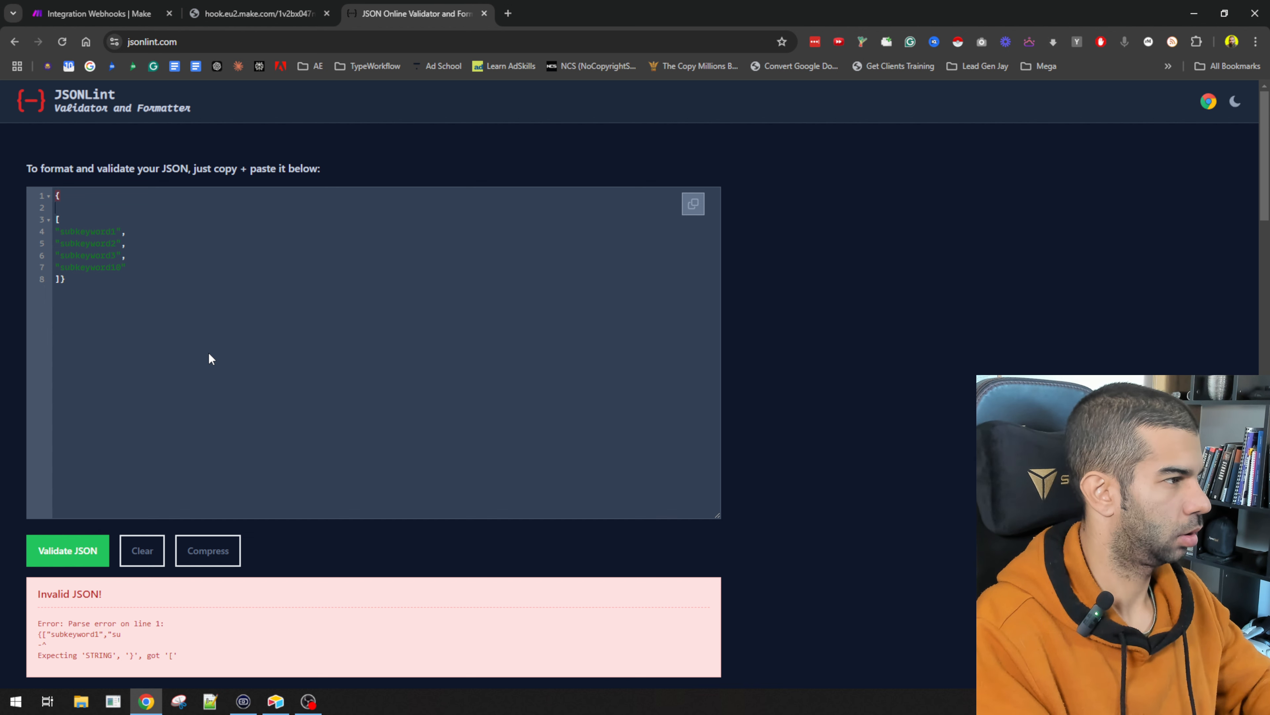
text("subkeywords")
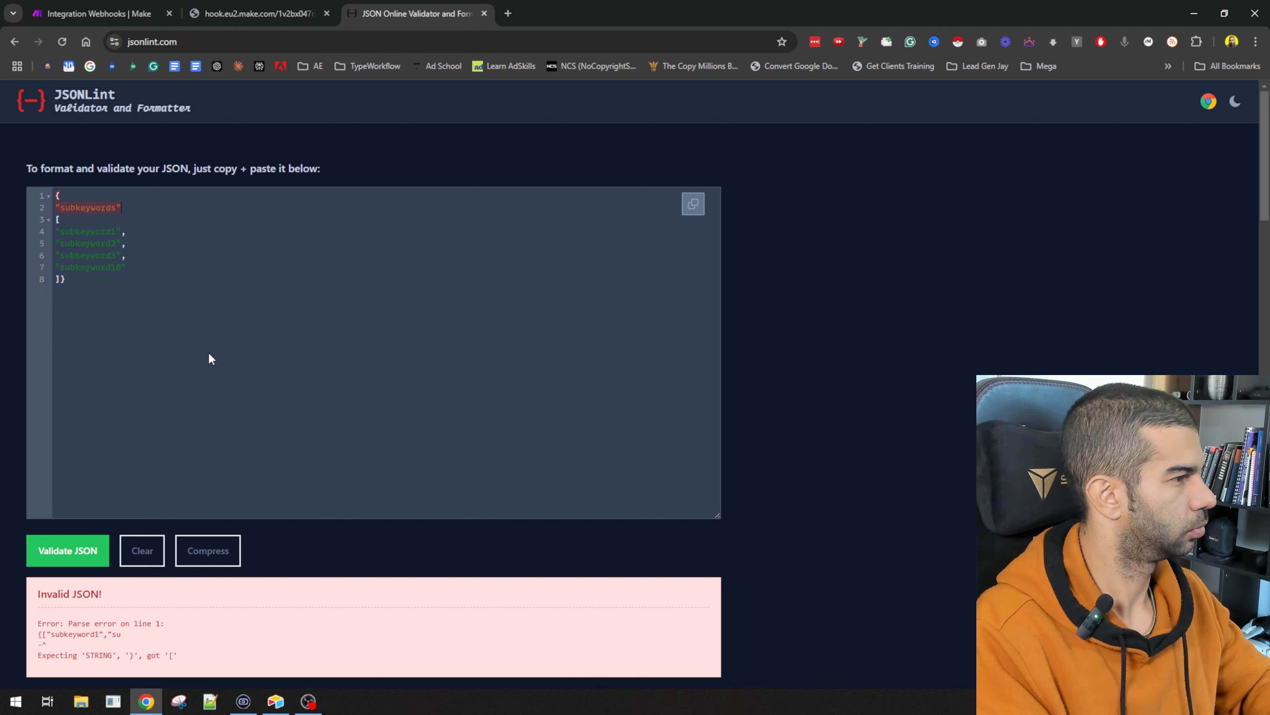
text(:)
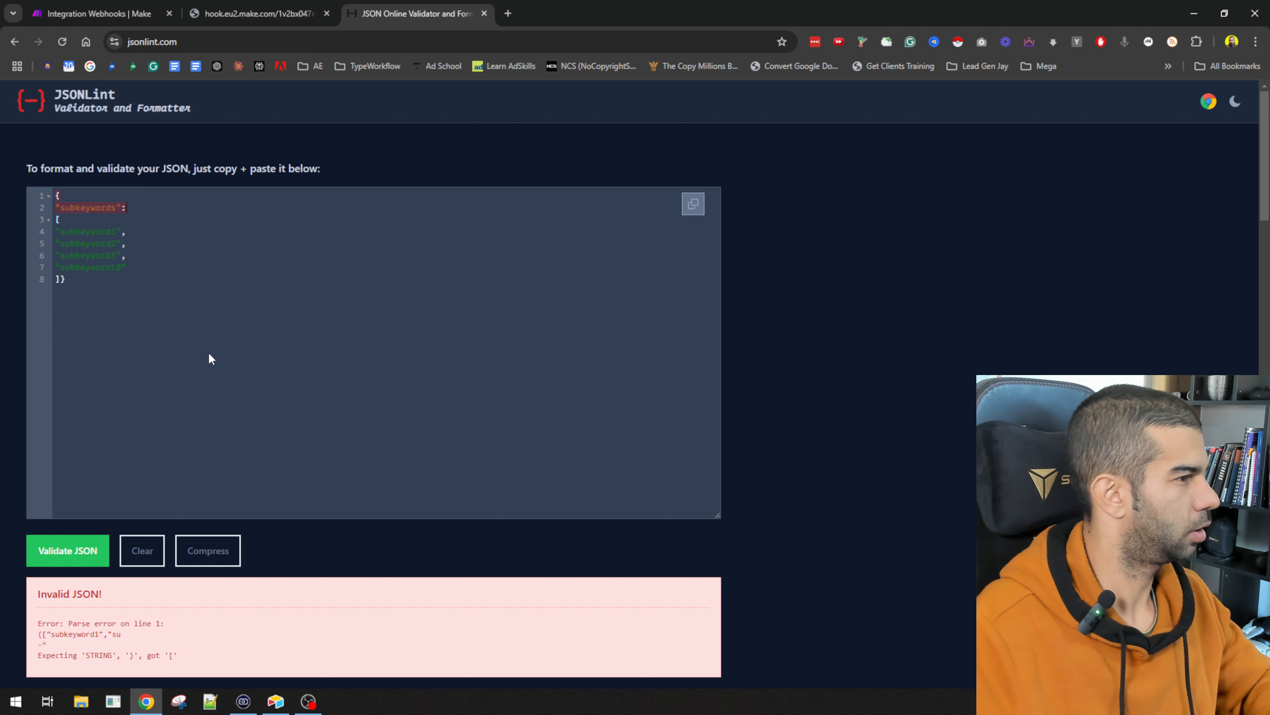
click(90, 535)
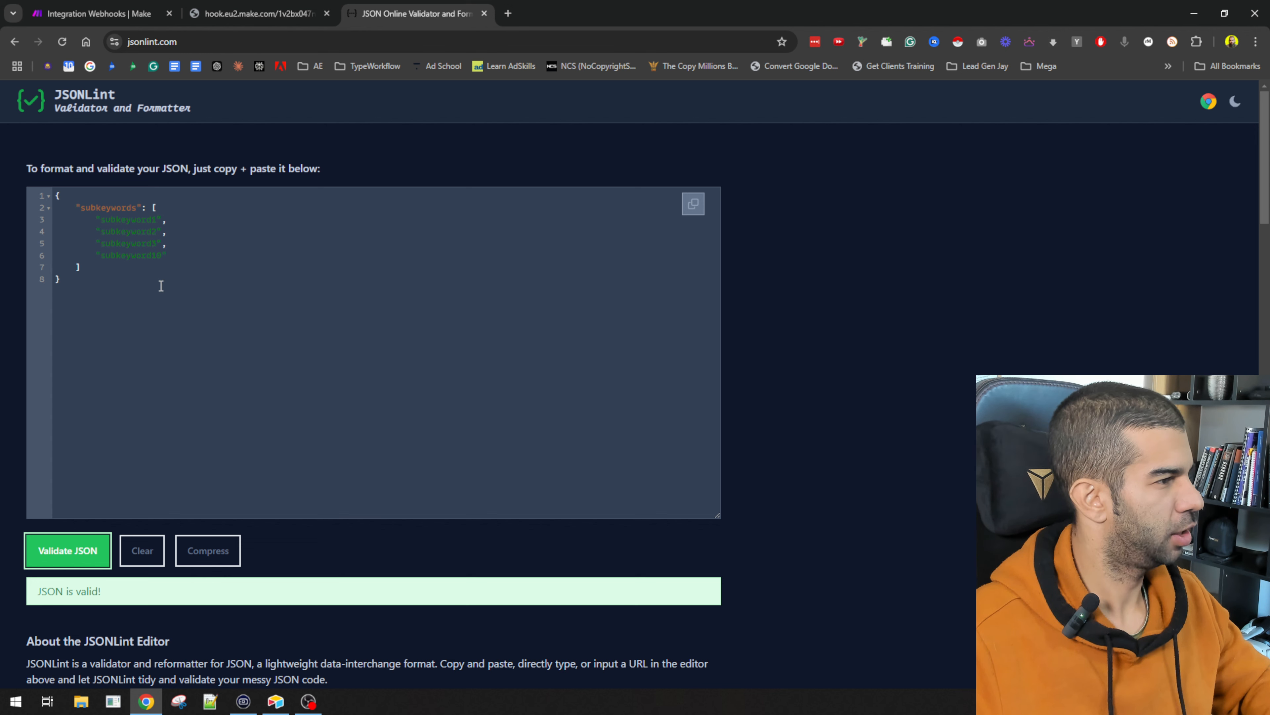
key(ctrl+a)
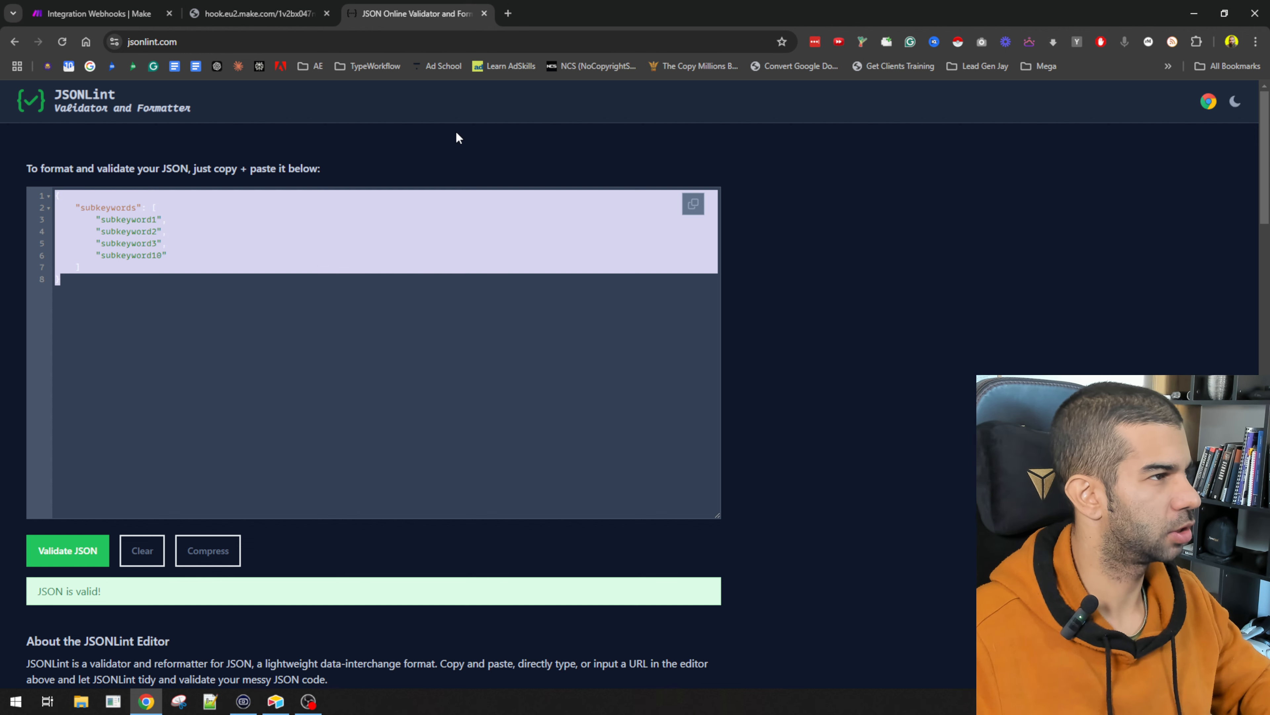
click(38, 6)
Step: Replace the prompt's JSON sample with the validated one and require output starting { and ending }
key(ctrl+v)
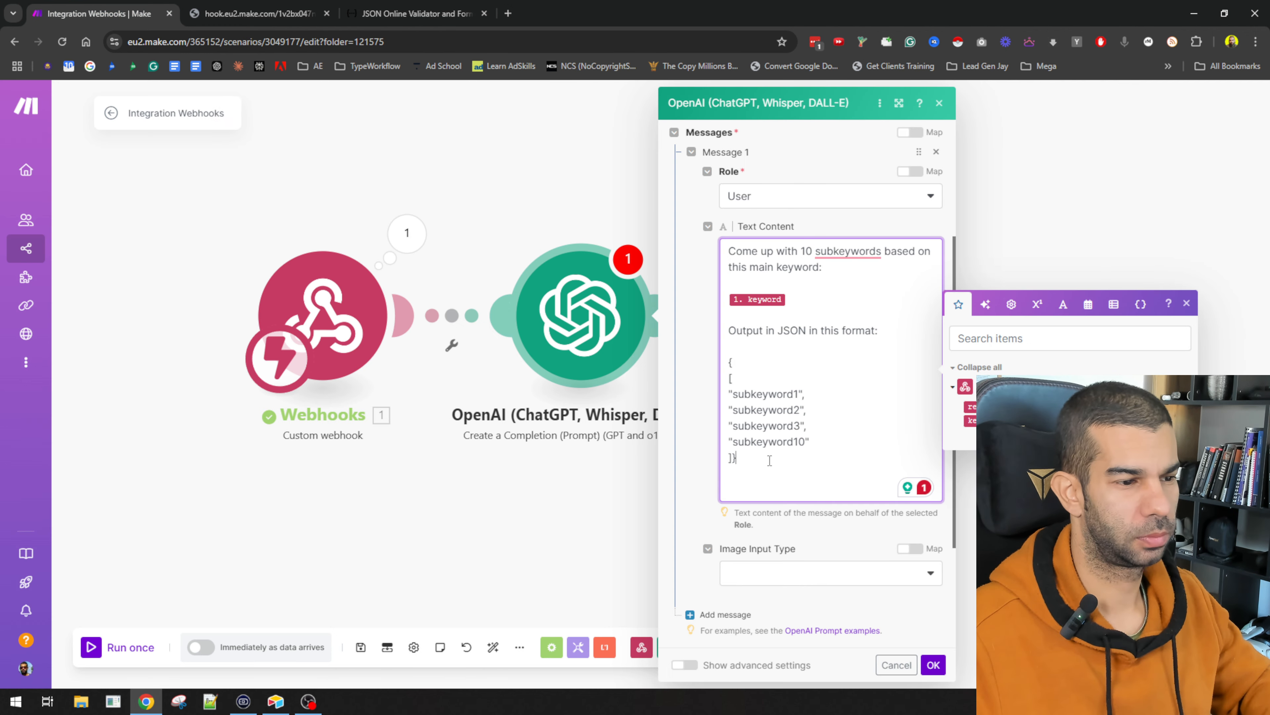
key(ctrl+v)
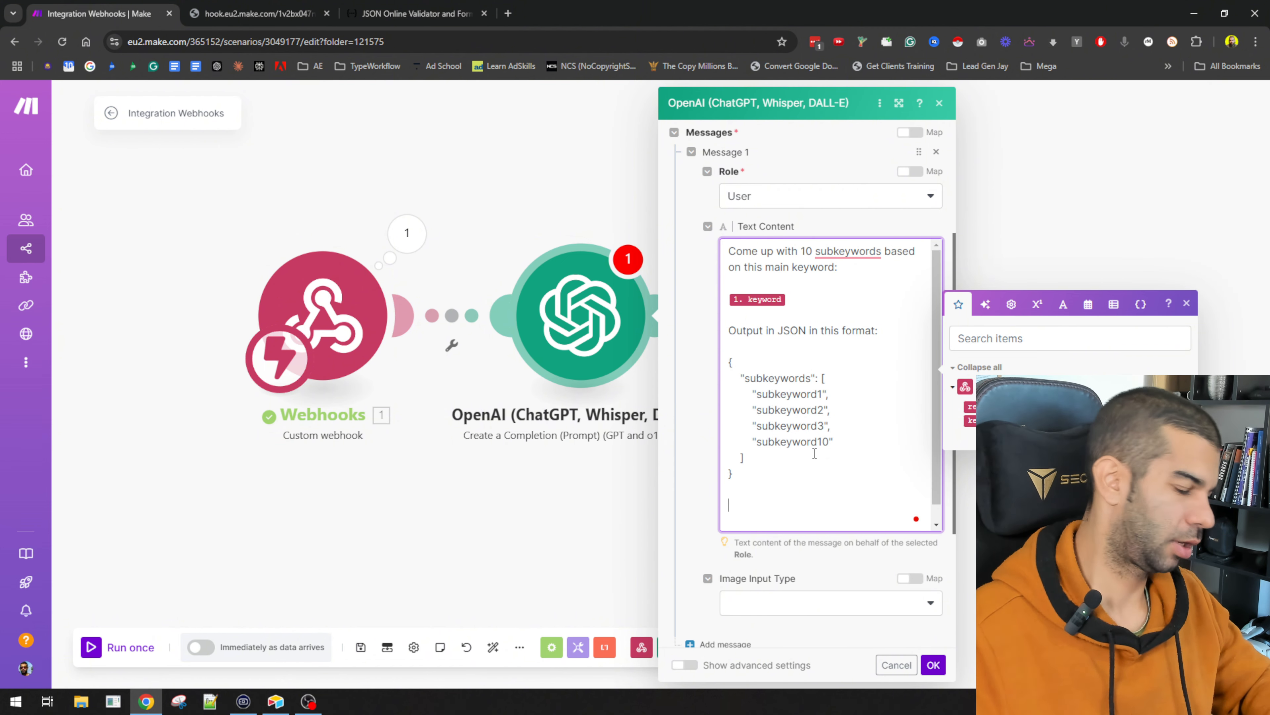
text(Create)
key(shift+Home)
text(T)
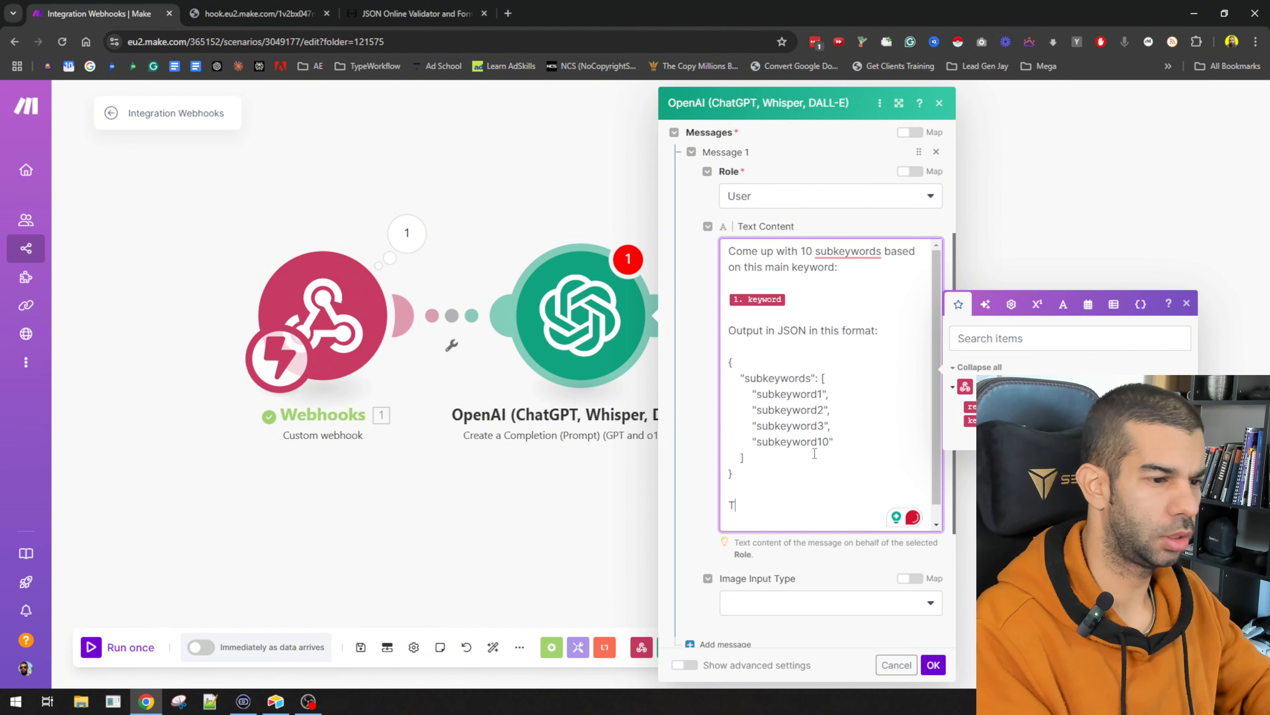
text(he first output character should be {)
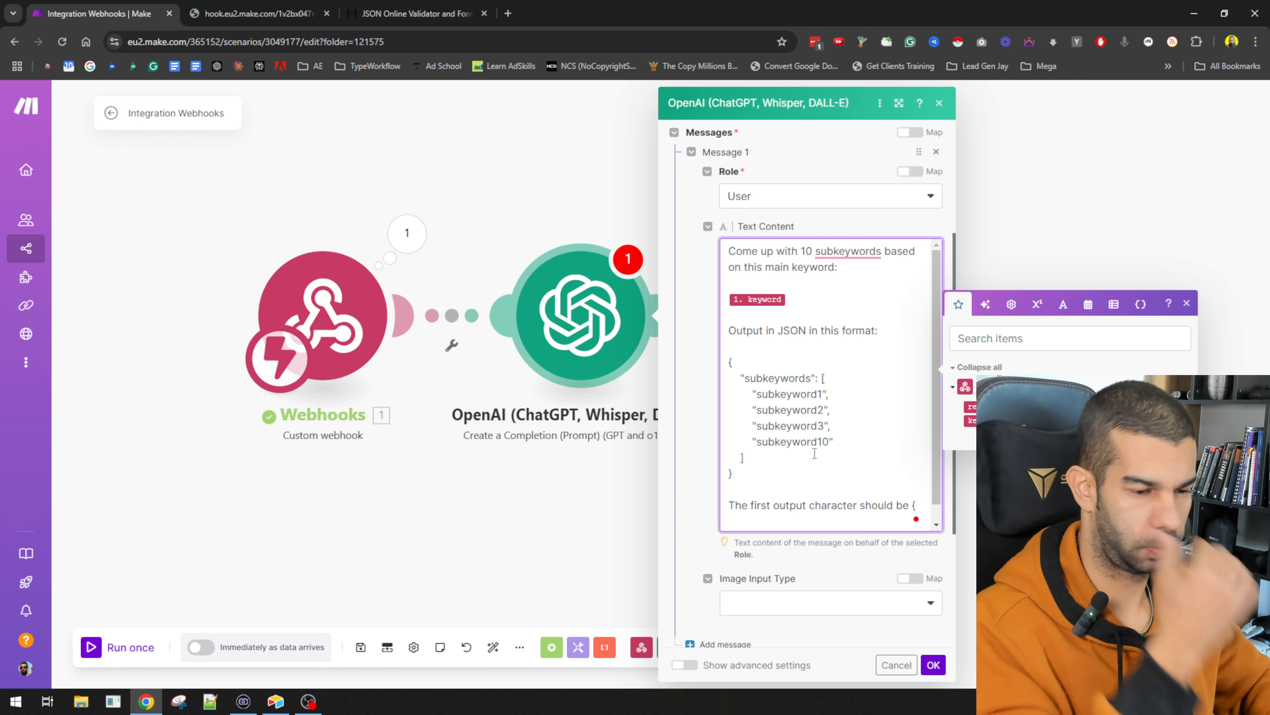
text( and the)
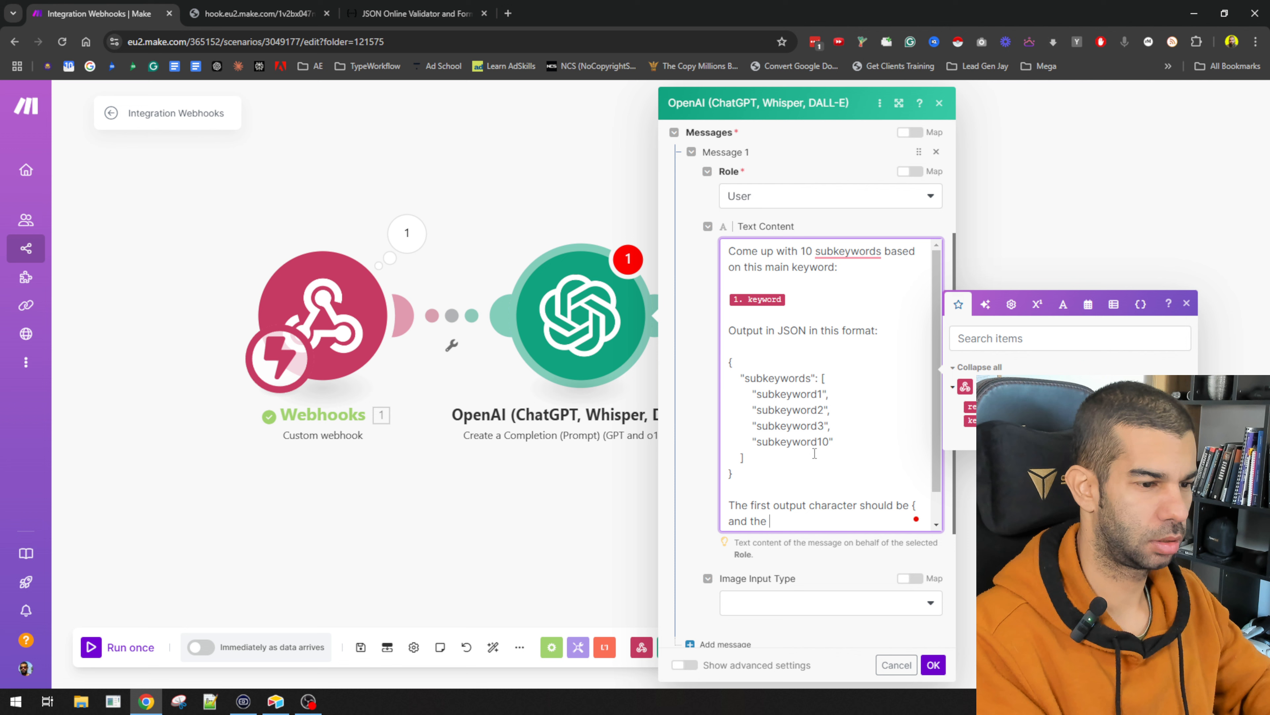
key(shift+Home)
key(BackSpace)
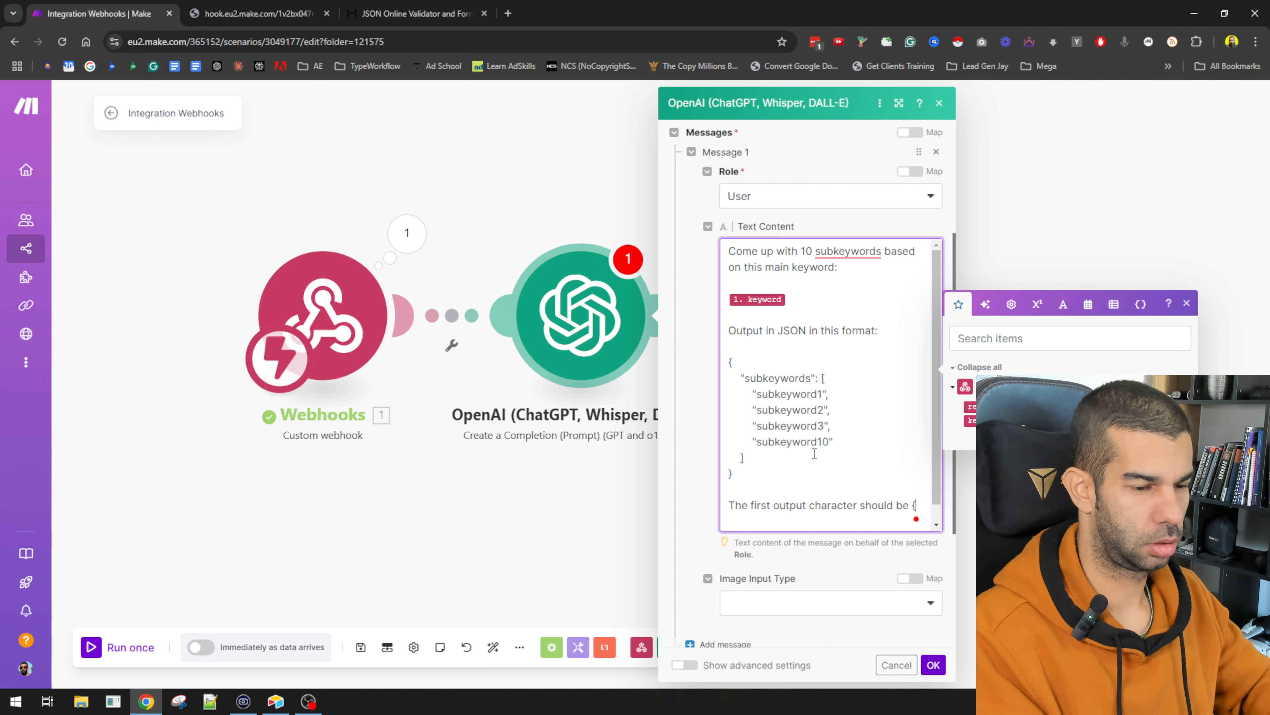
text(and the )
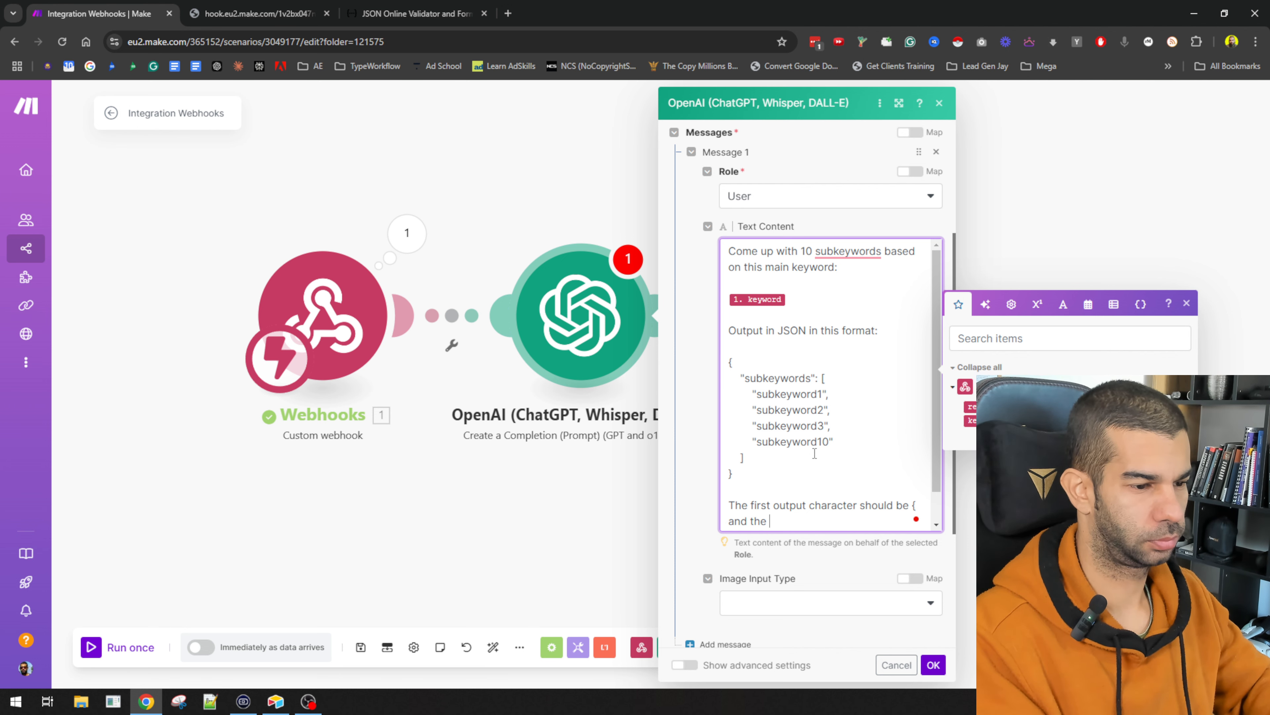
text(last }.)
Step: Set Response Format to JSON Object with Parse JSON Response on, and save the module
scroll(689, 508, down, 5)
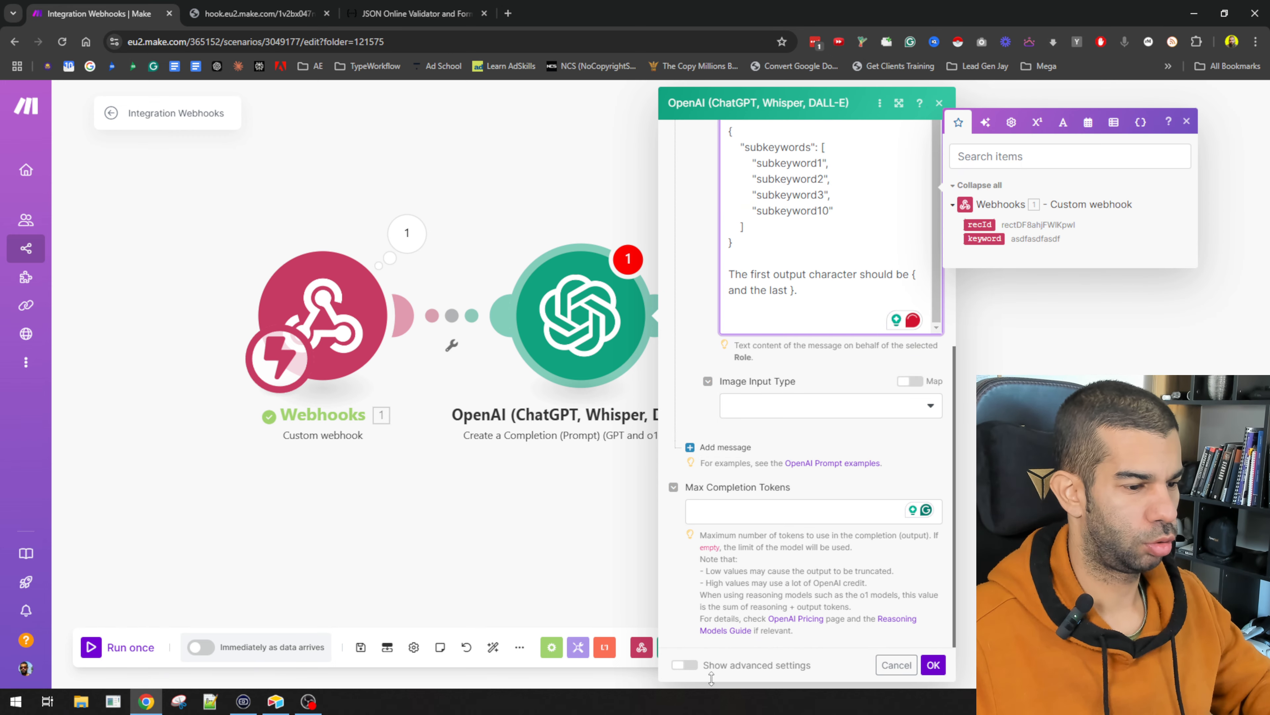
click(700, 666)
scroll(746, 475, down, 3)
click(748, 434)
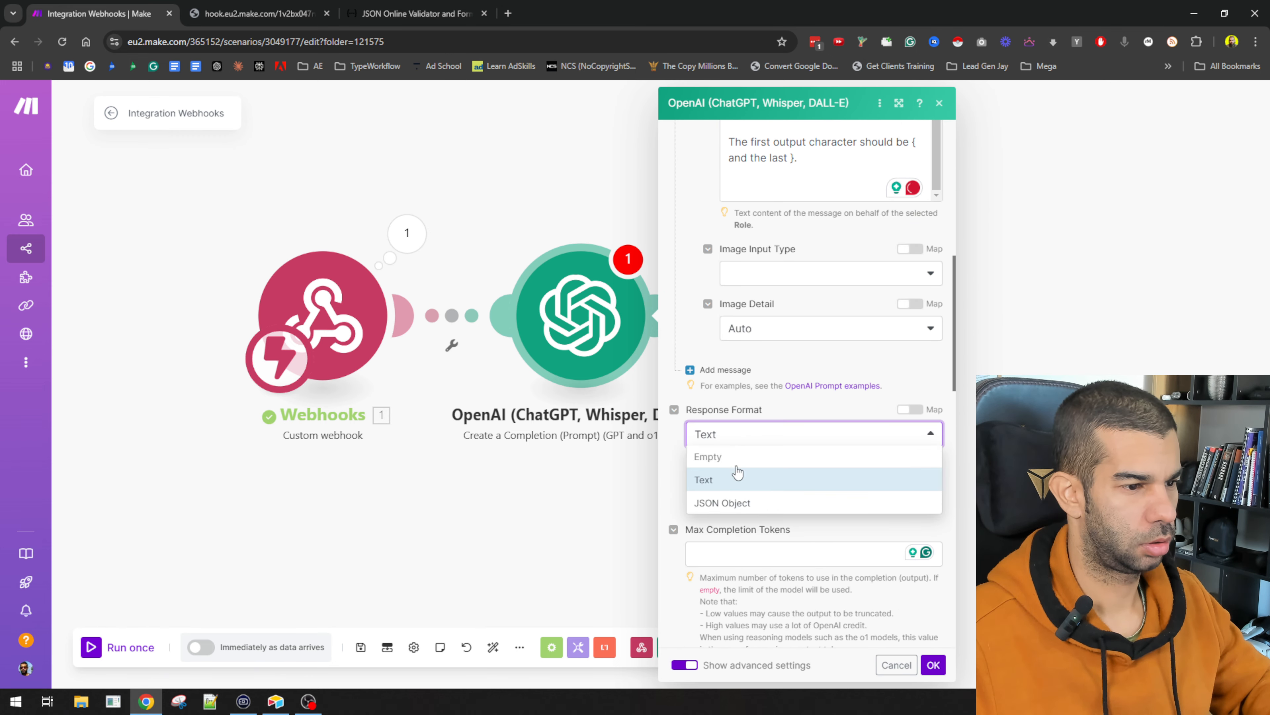
click(735, 503)
click(691, 549)
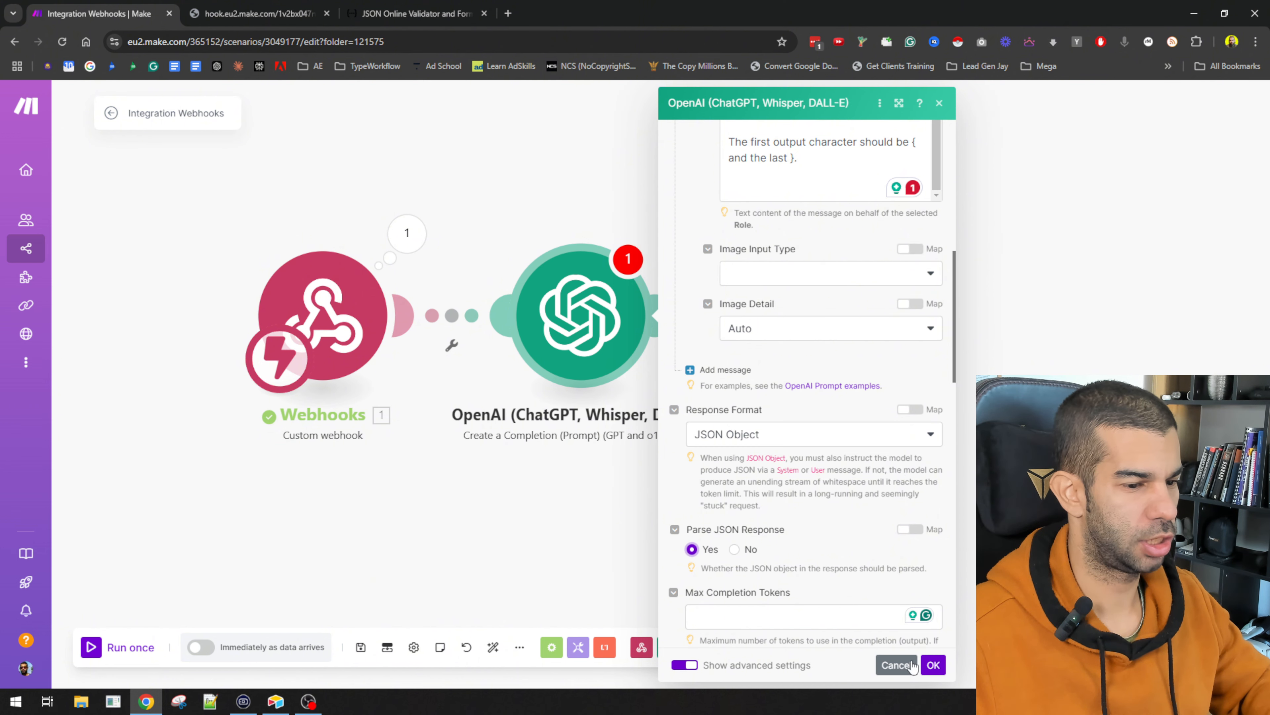
click(933, 665)
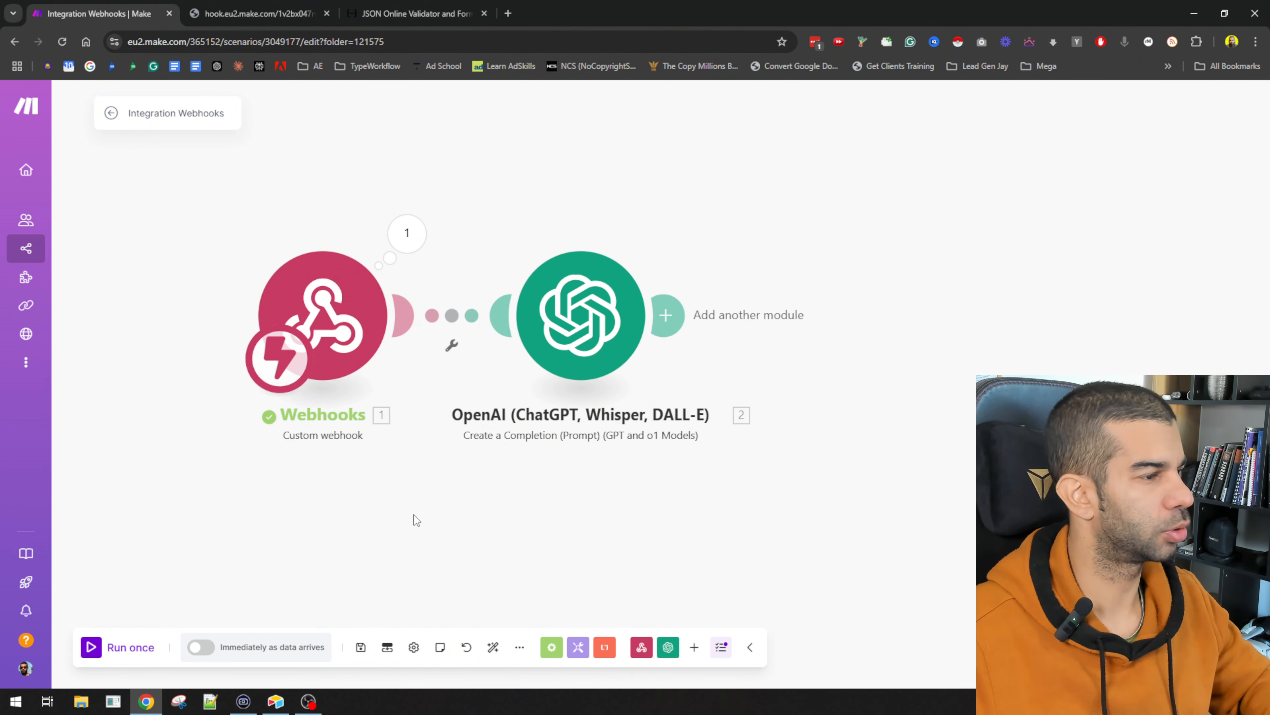
Step: Start a single Make run, delete all Step 2 records, and fire Generate Sub topics for fitness
click(90, 649)
key(alt+Tab)
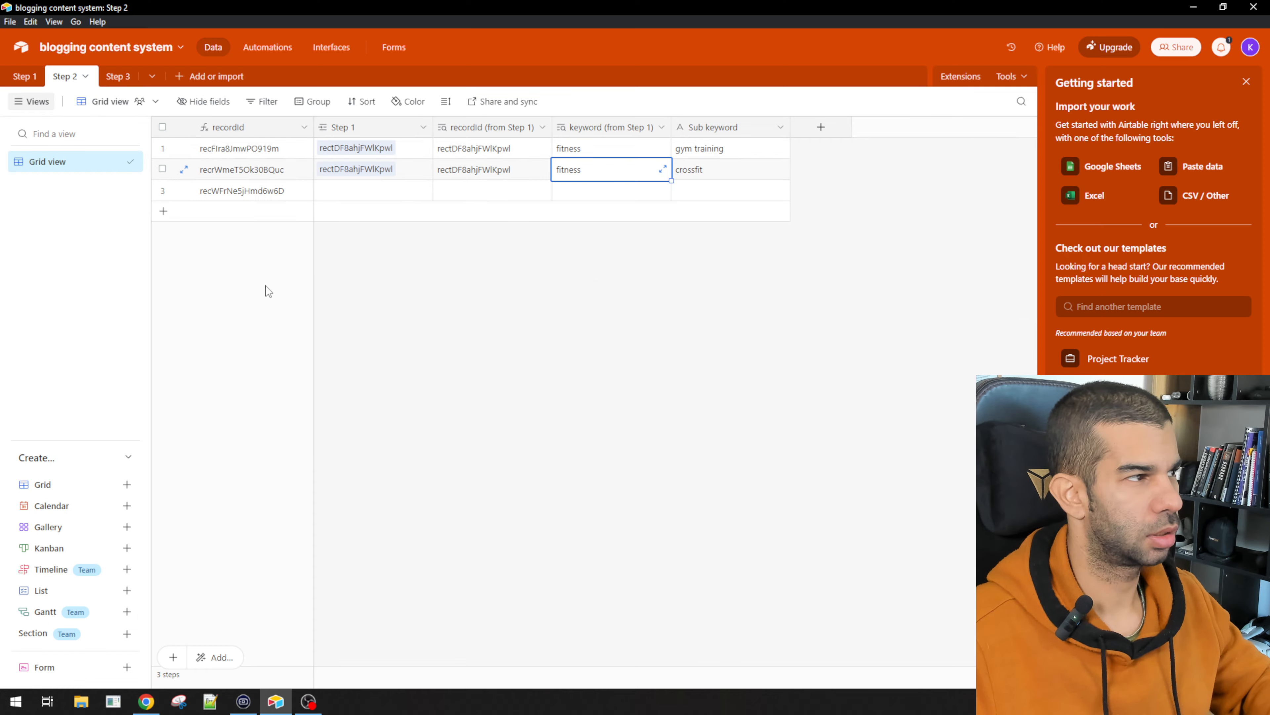
click(25, 76)
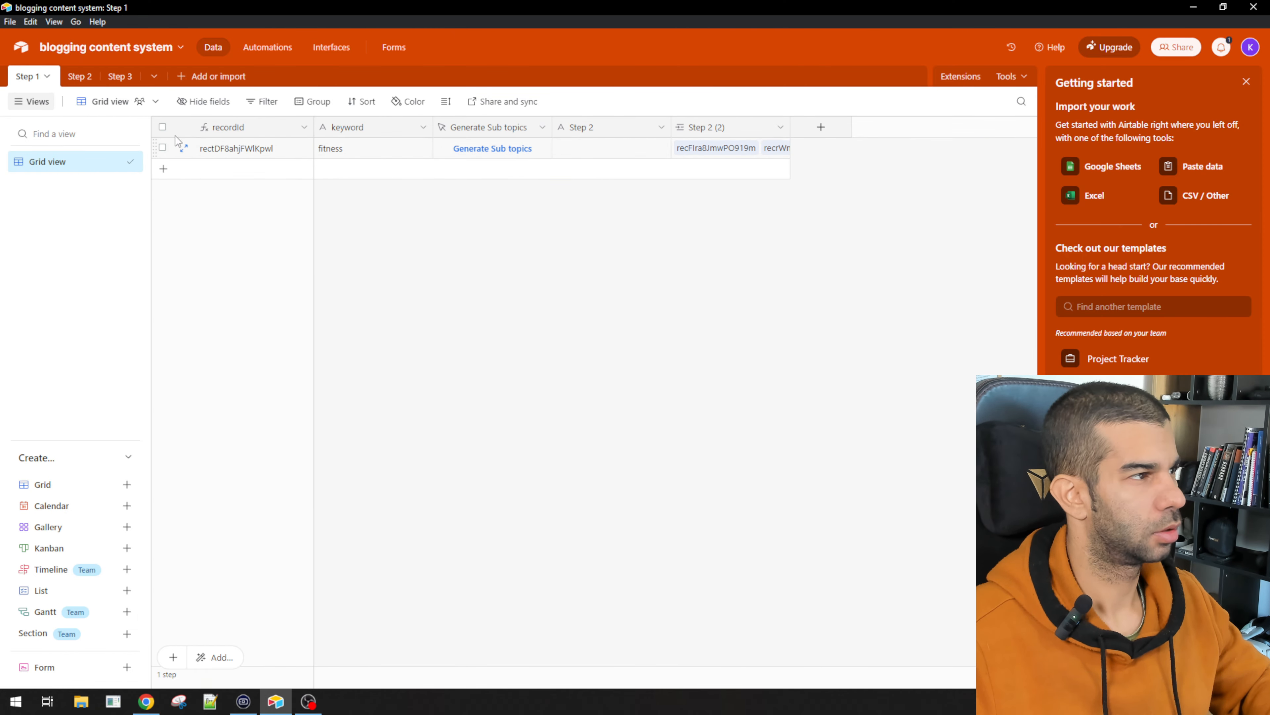
click(80, 76)
click(162, 127)
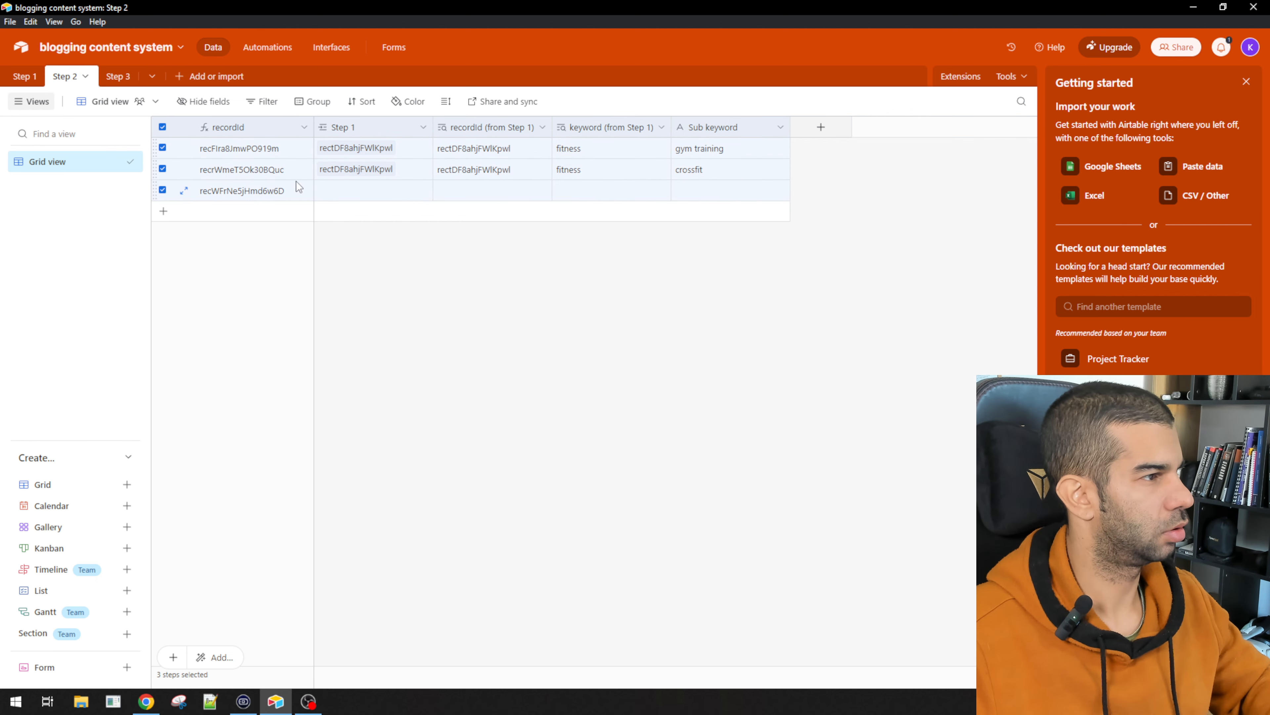
right_click(296, 185)
click(390, 236)
click(24, 76)
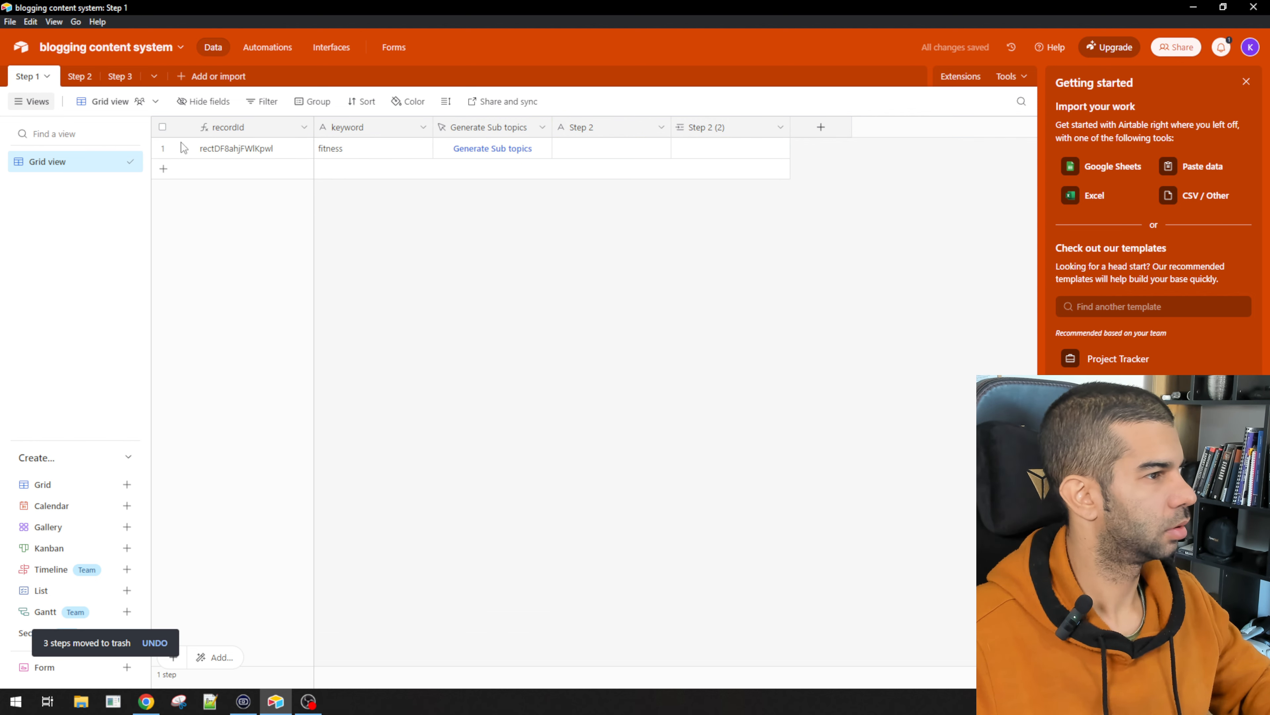
click(465, 151)
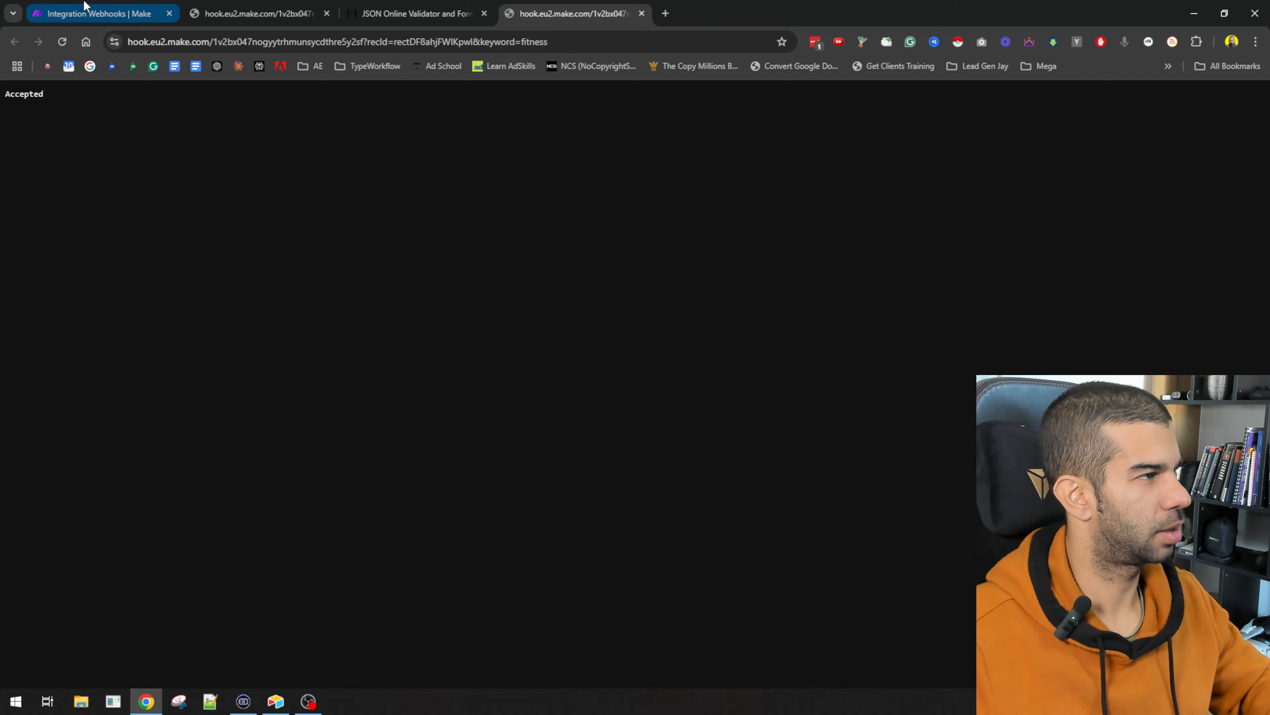
Step: Inspect the OpenAI output's subkeywords array of ten fitness terms, then view Airtable's Step 2 table
click(100, 14)
drag(858, 273, 406, 211)
click(439, 204)
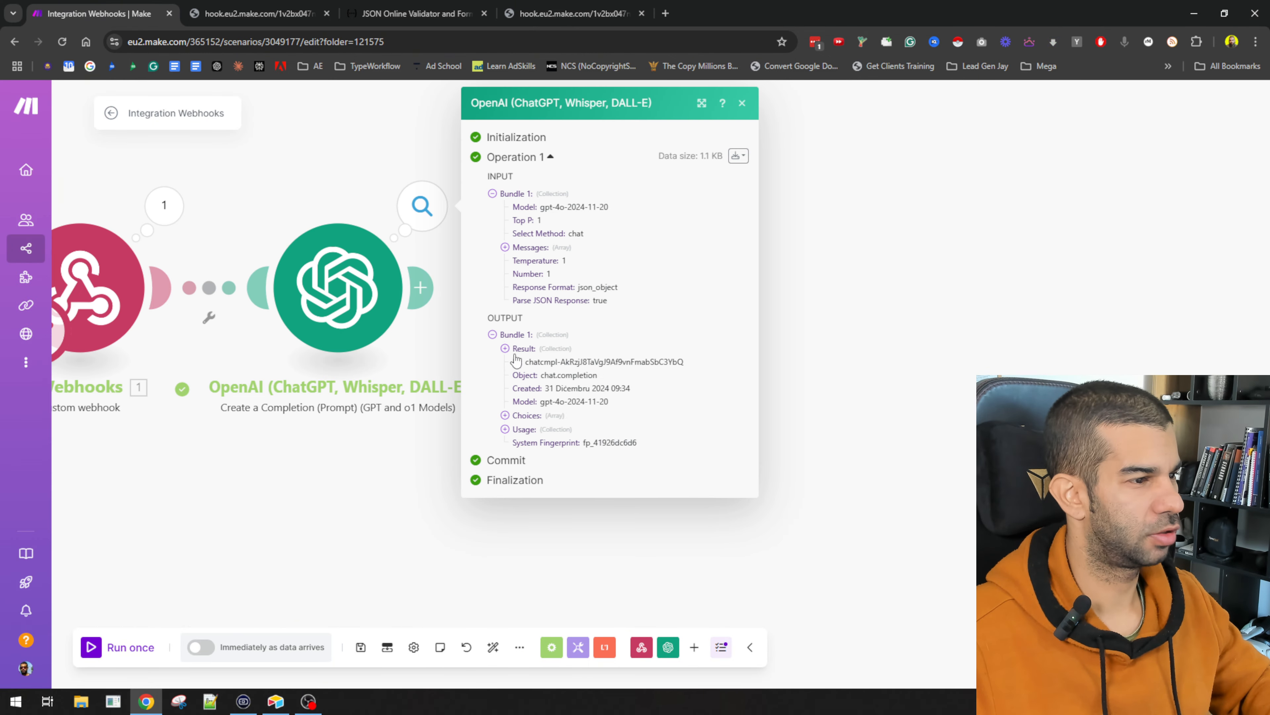
click(505, 348)
click(517, 362)
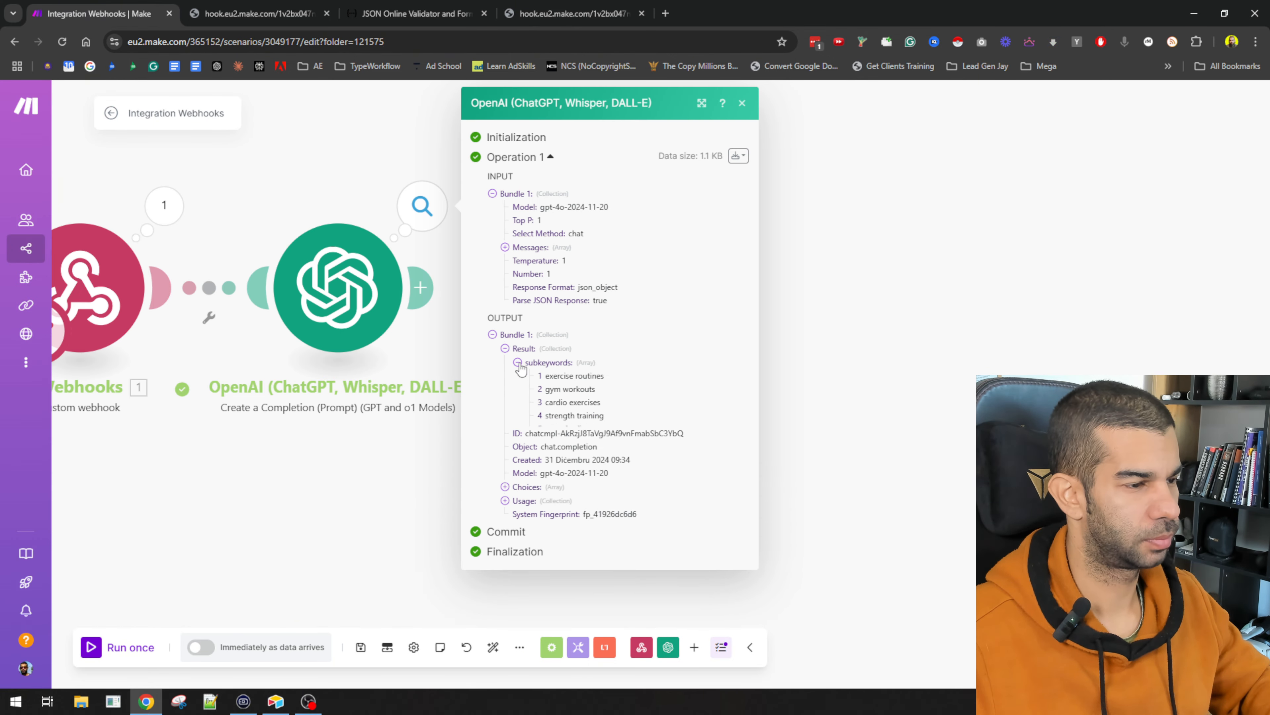
drag(539, 376, 693, 501)
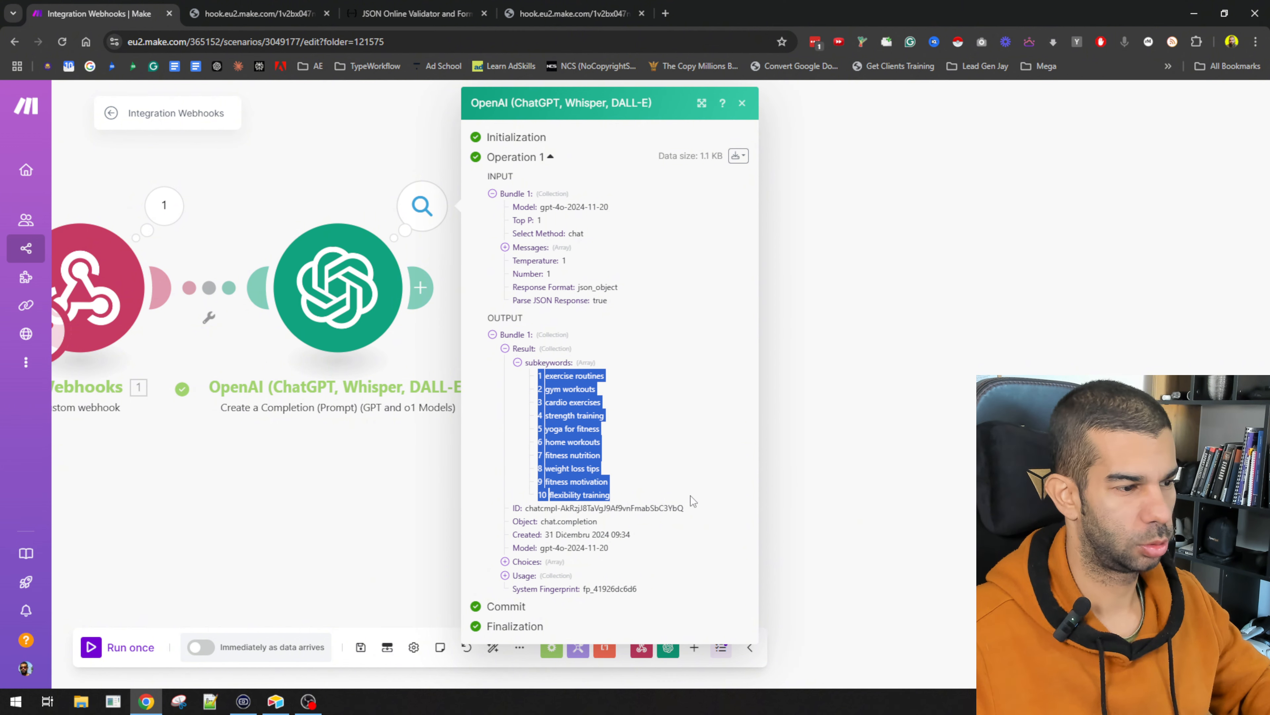
click(565, 402)
drag(550, 389, 589, 402)
click(549, 389)
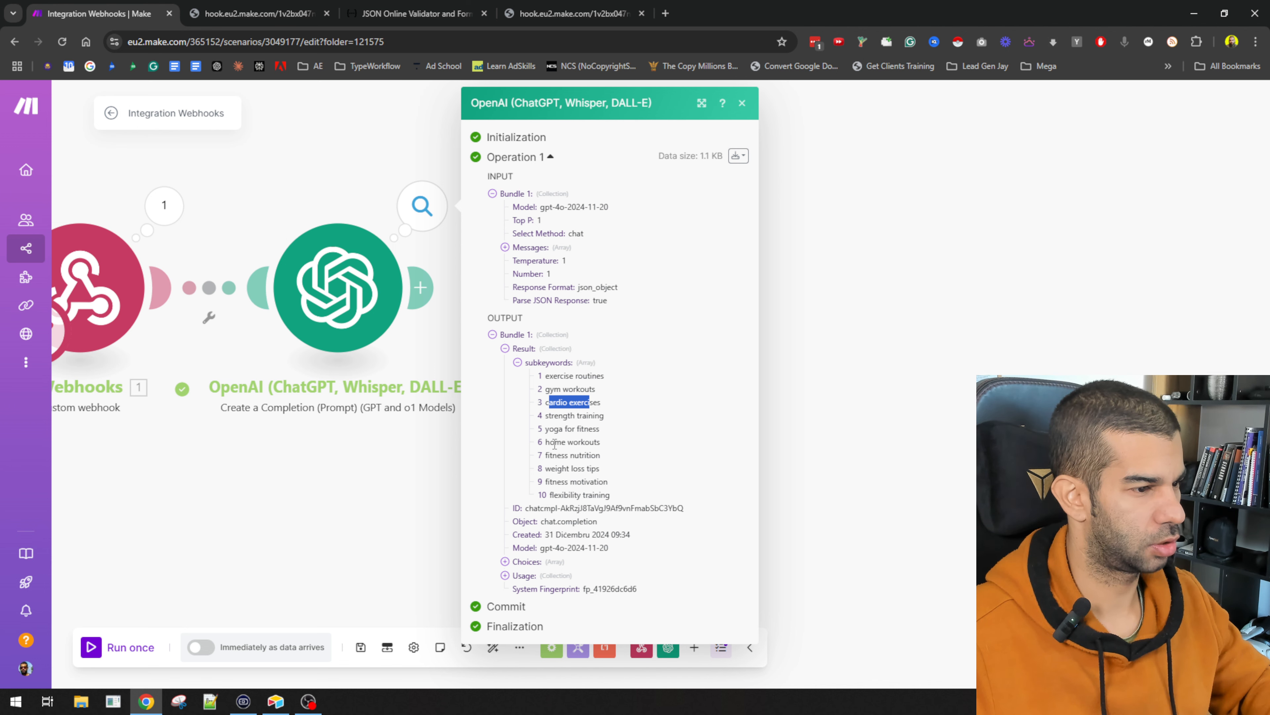
drag(321, 532, 406, 518)
drag(644, 375, 690, 471)
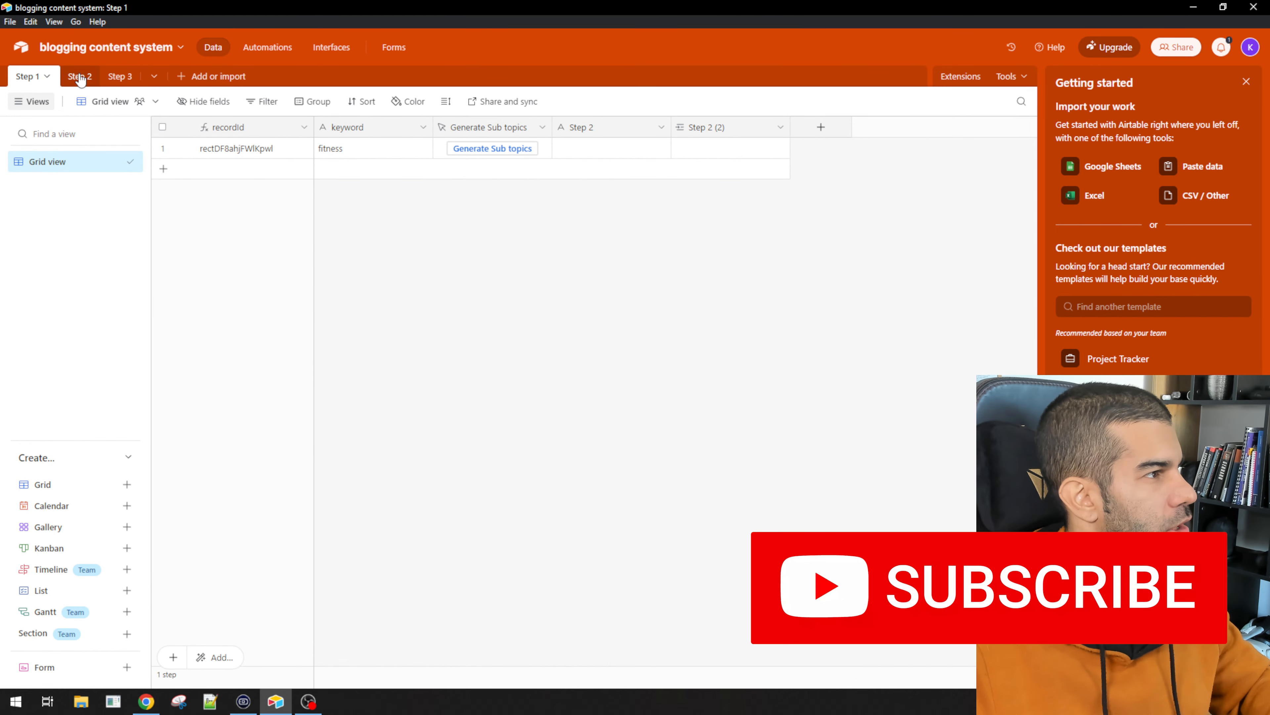
click(80, 77)
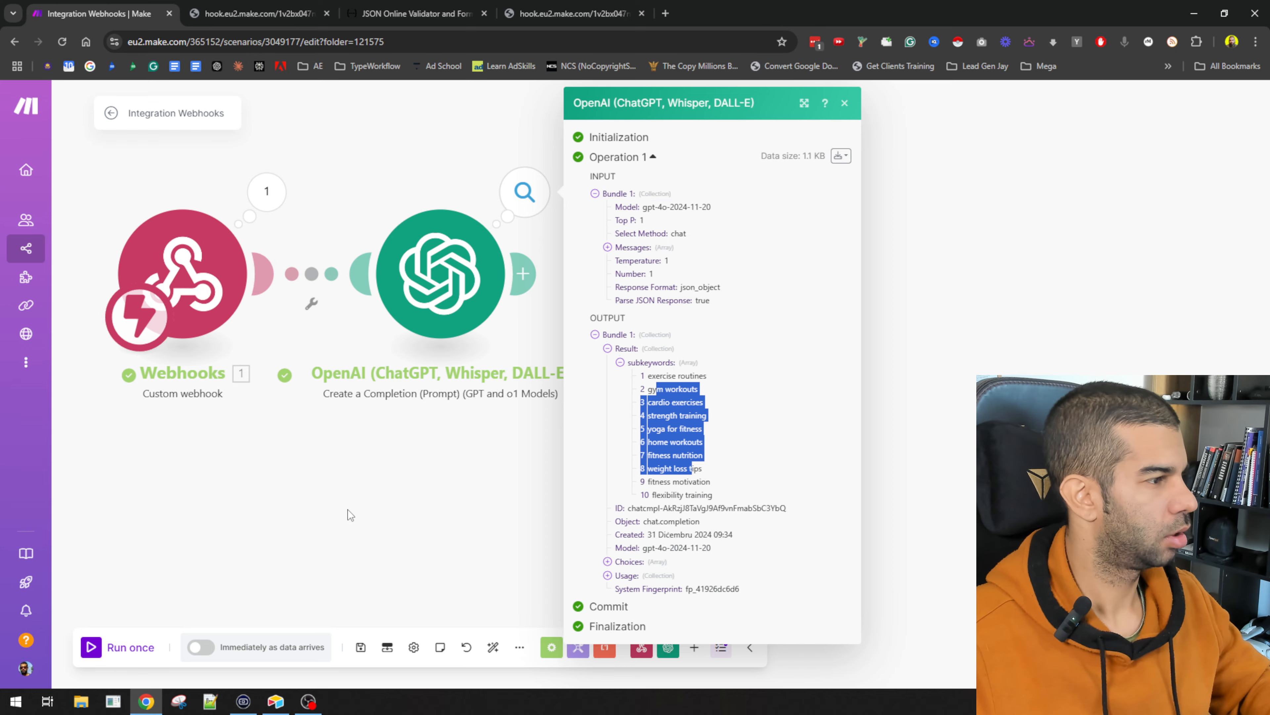
Step: Add an Airtable Create a Record module after the OpenAI module
click(389, 191)
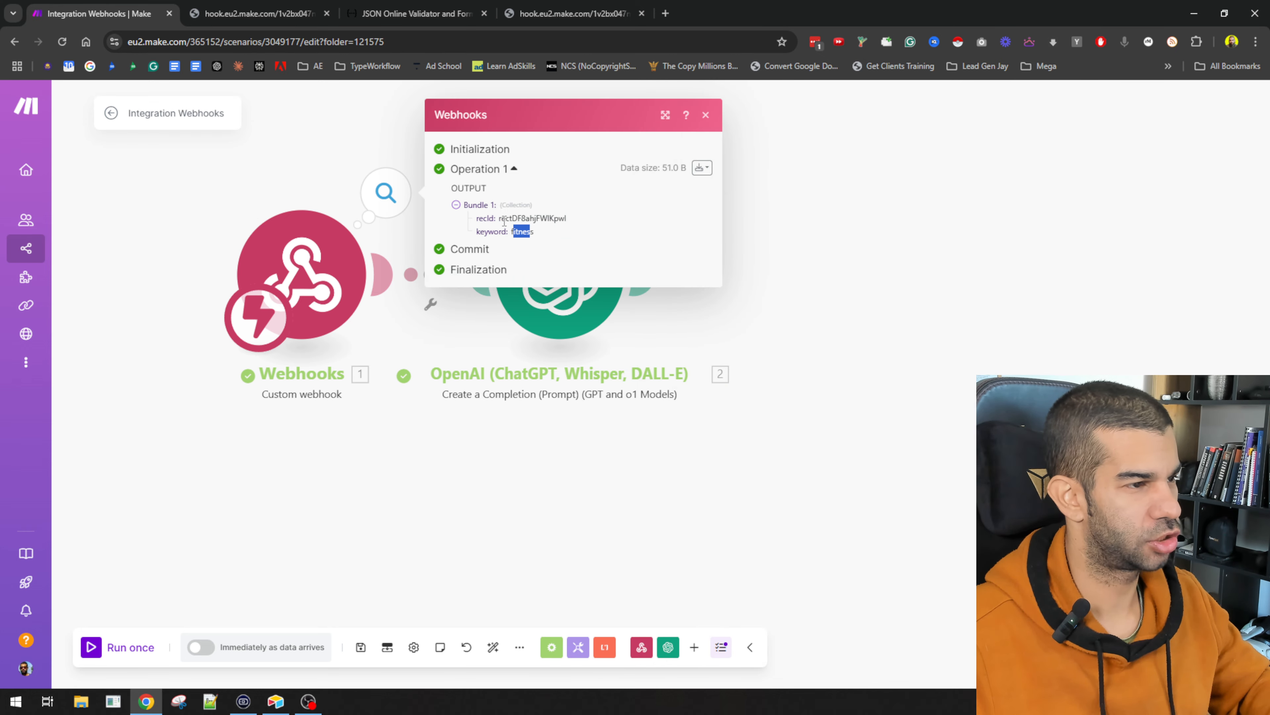
click(815, 420)
click(817, 273)
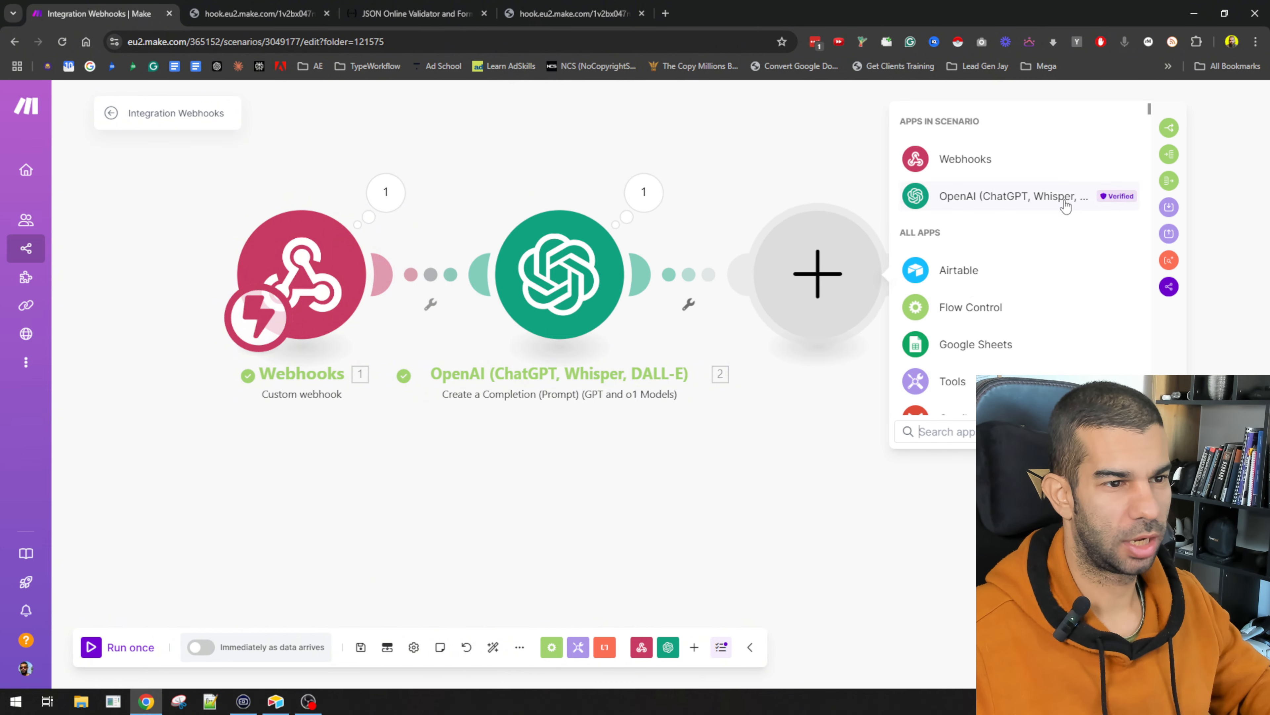
click(993, 270)
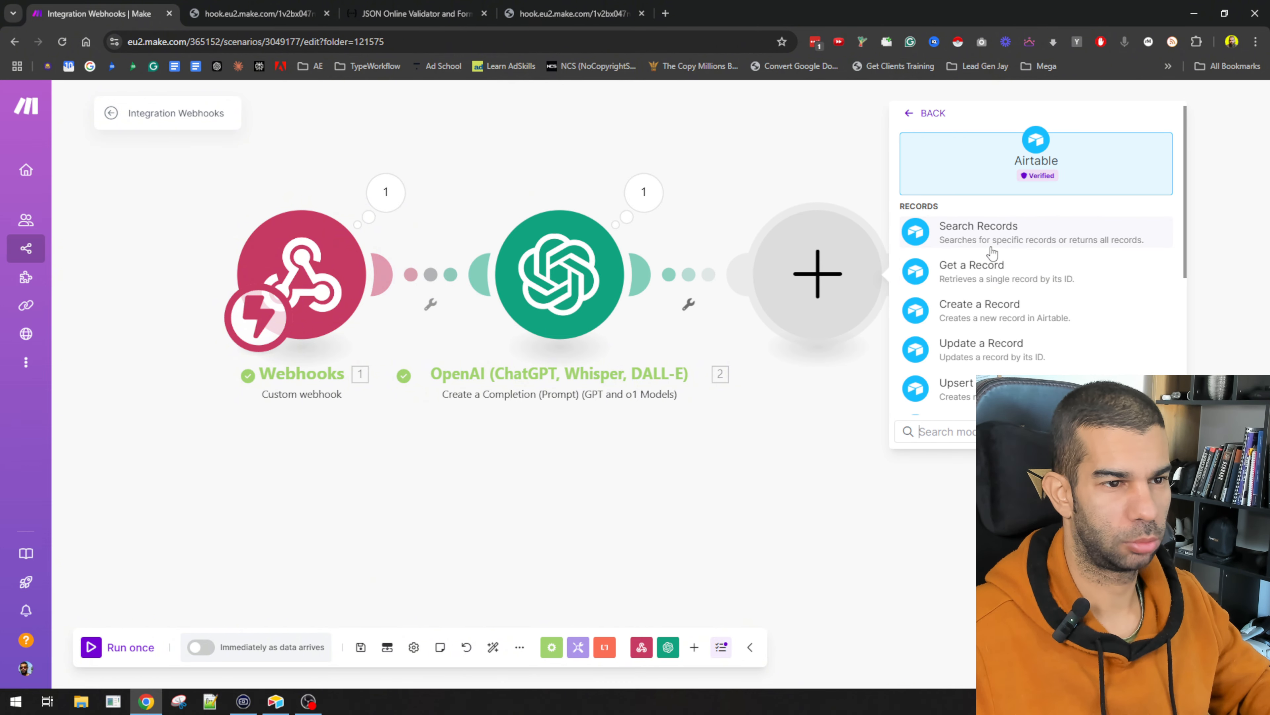
click(974, 321)
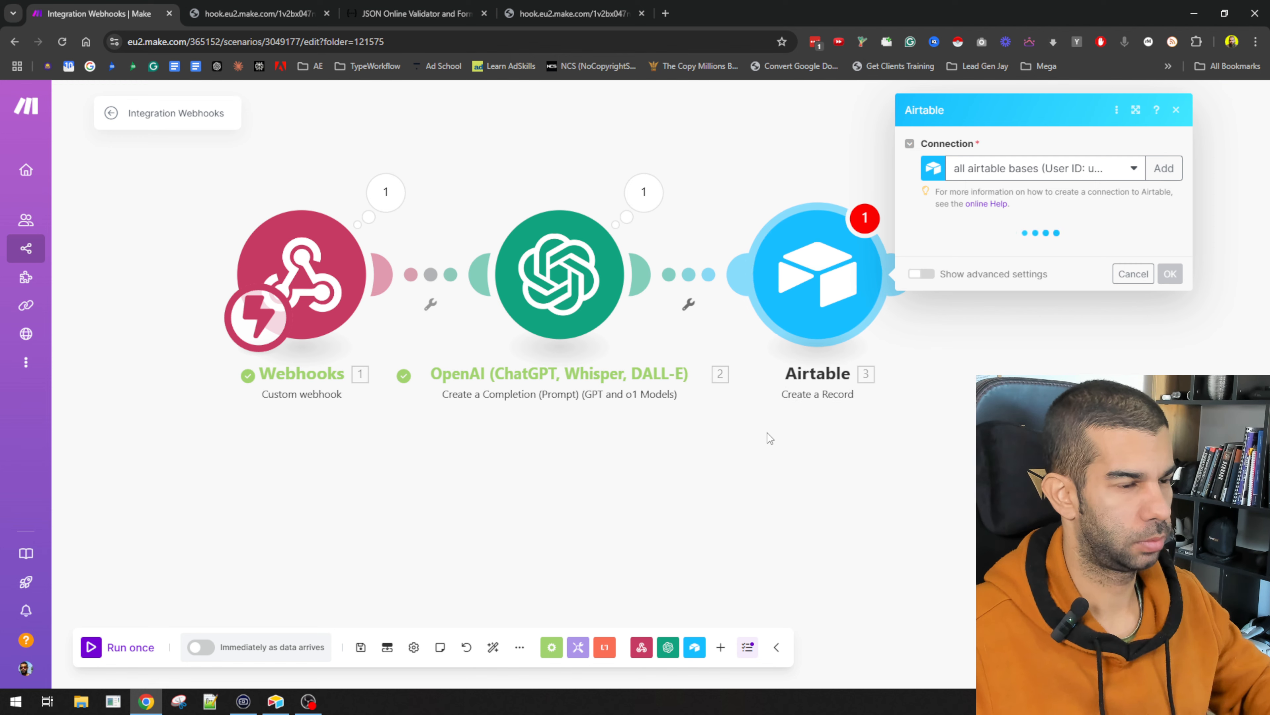
Step: Review the OpenAI run output's Result and subkeywords list
click(643, 191)
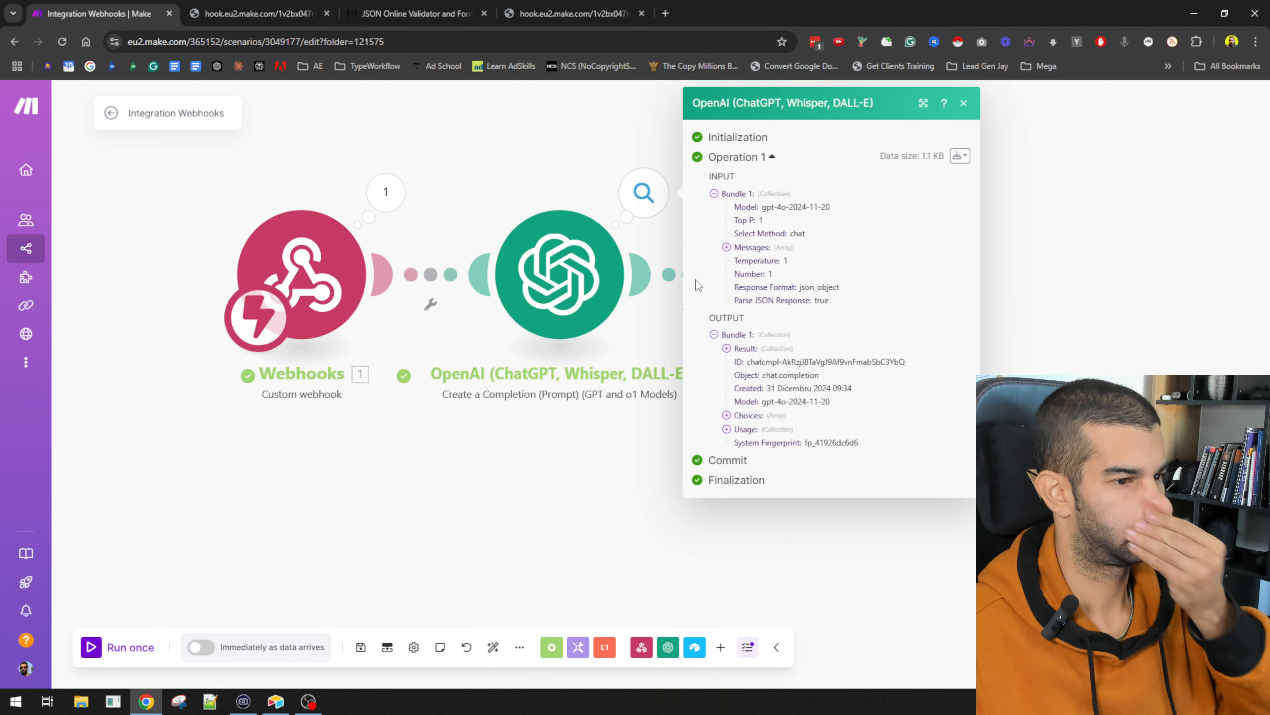
click(727, 348)
click(739, 362)
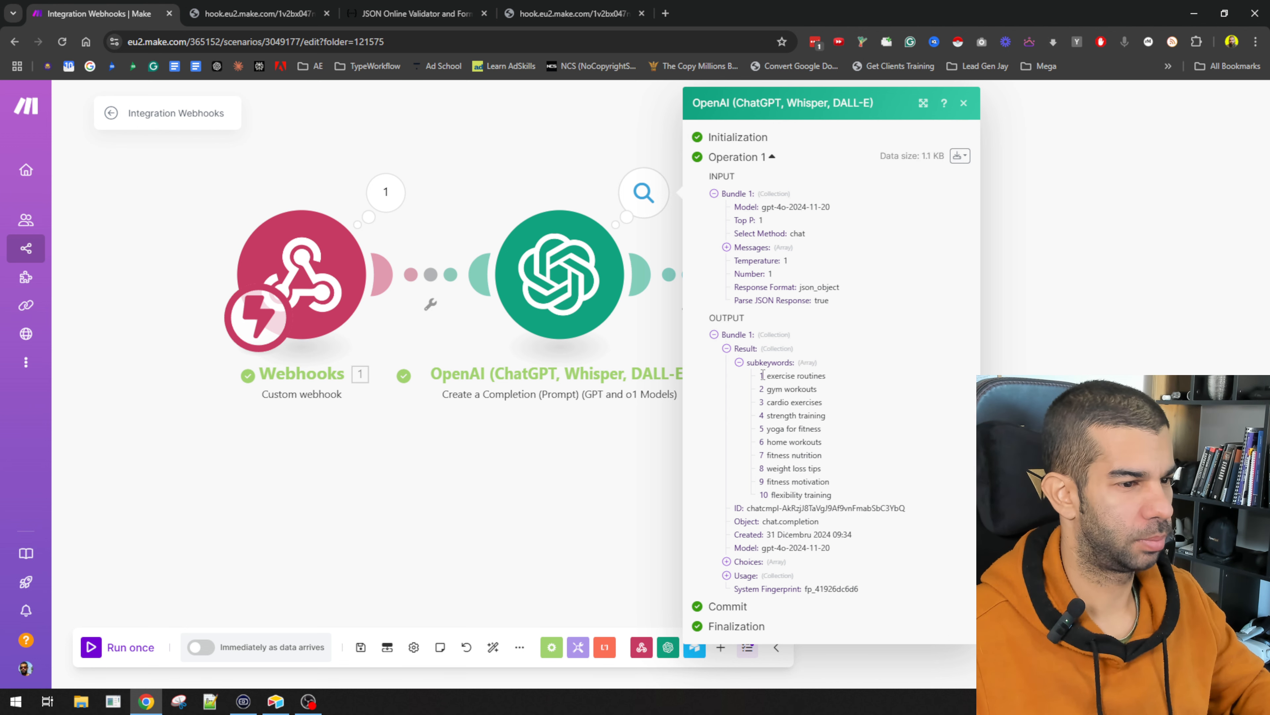
drag(783, 367, 819, 491)
click(783, 366)
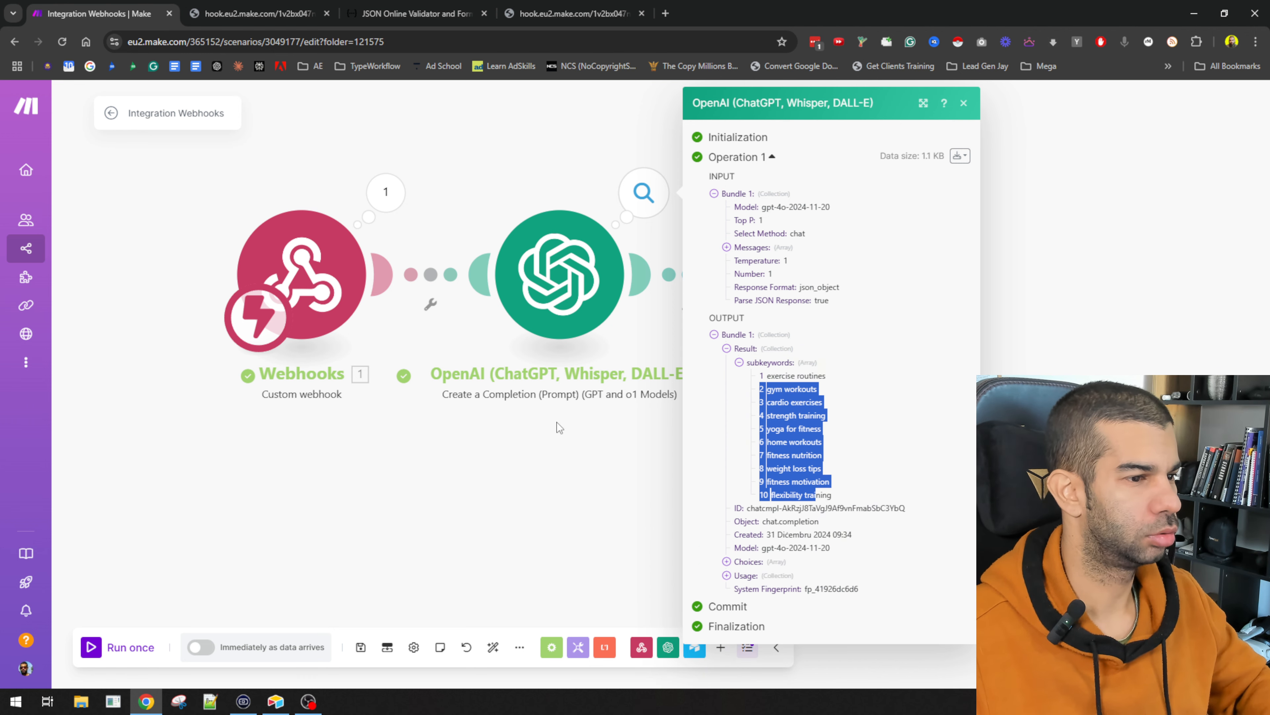
drag(613, 467, 414, 455)
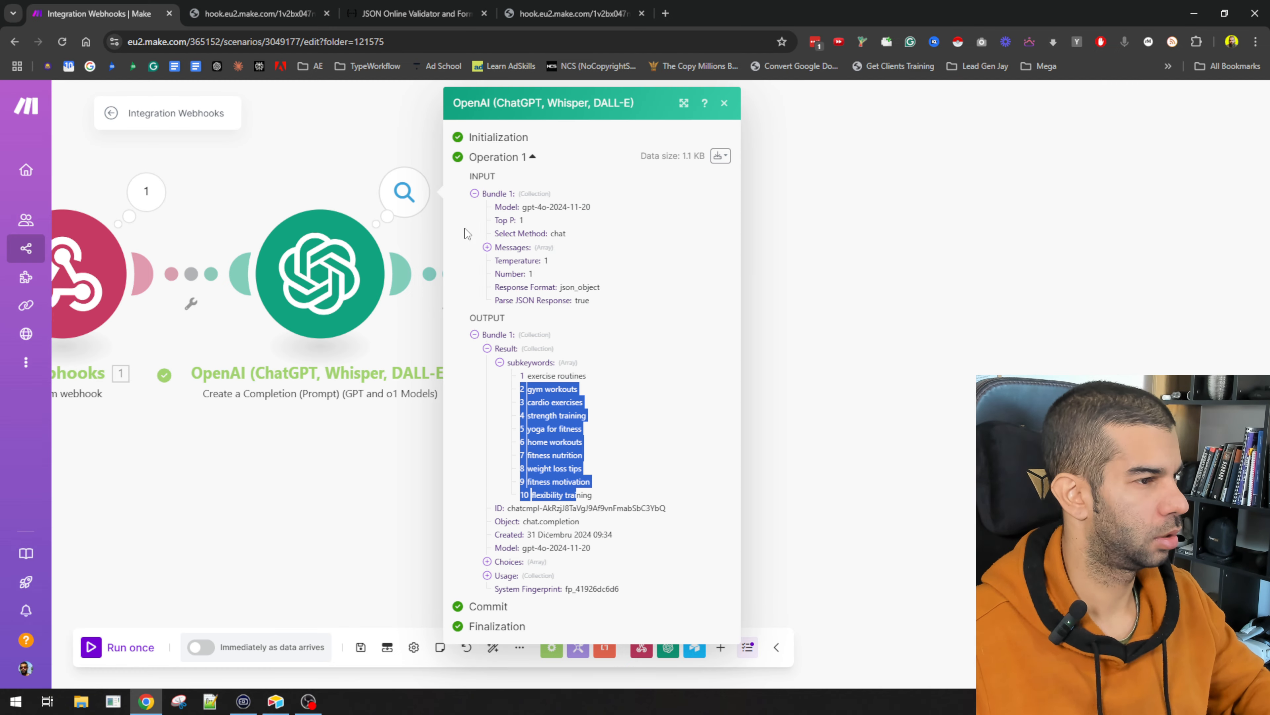
click(431, 426)
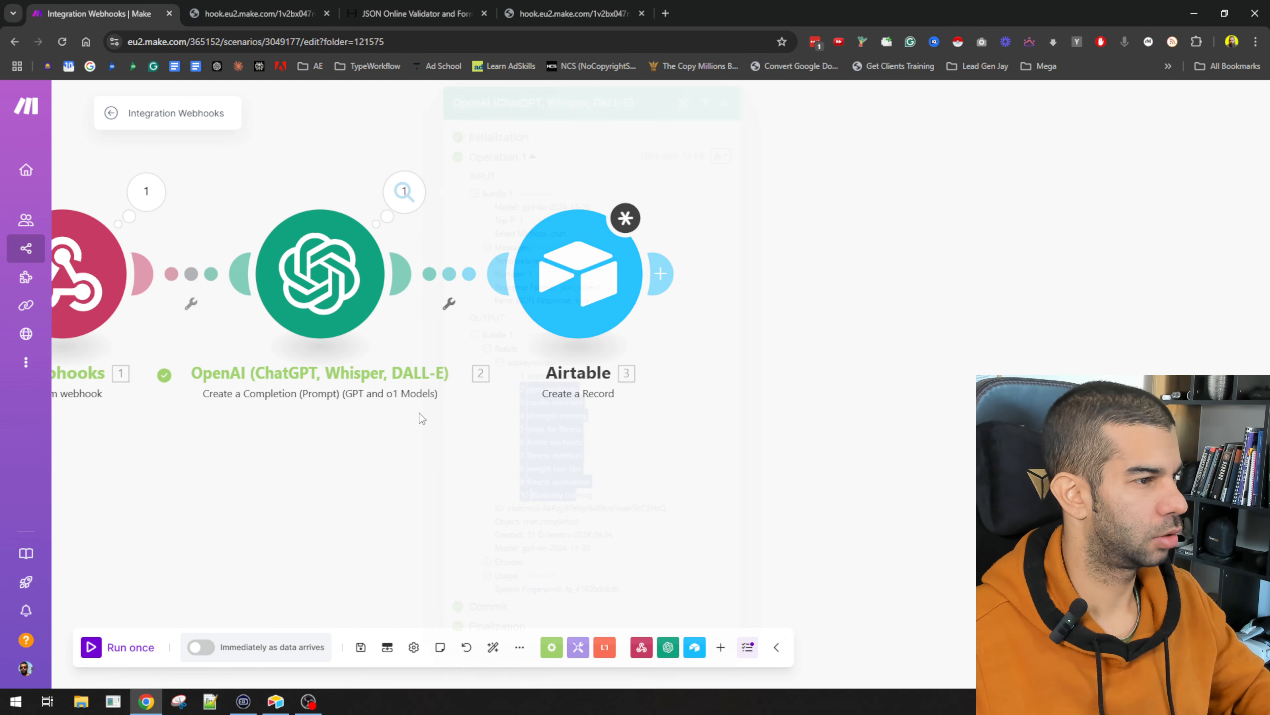
Step: Insert an Iterator between OpenAI and Airtable, mapped to the subkeywords array
right_click(468, 278)
click(550, 371)
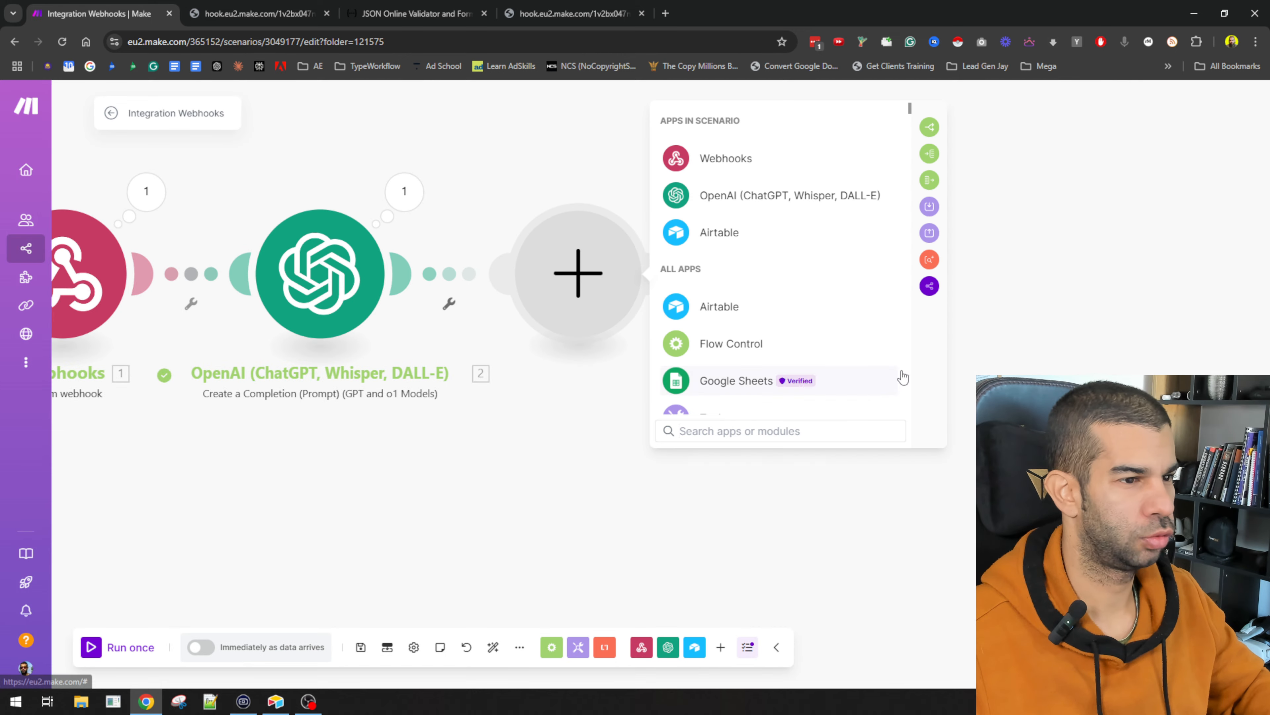
click(930, 156)
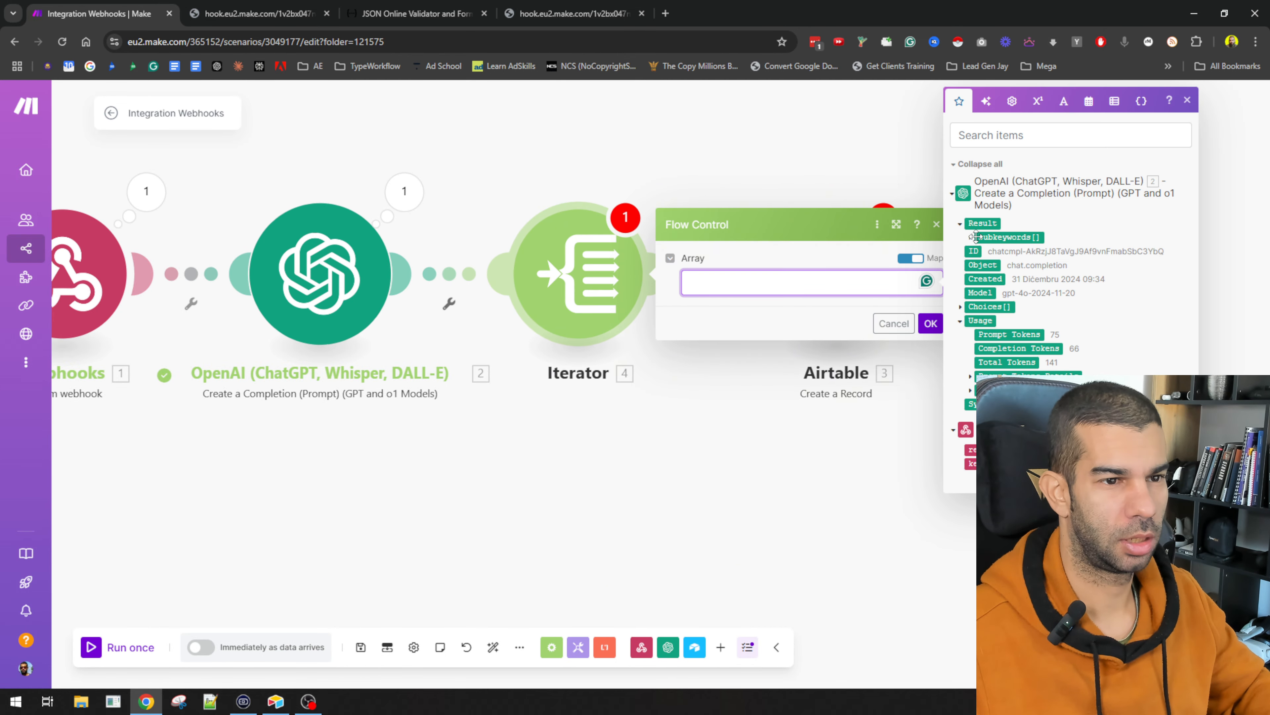
click(1009, 237)
click(931, 323)
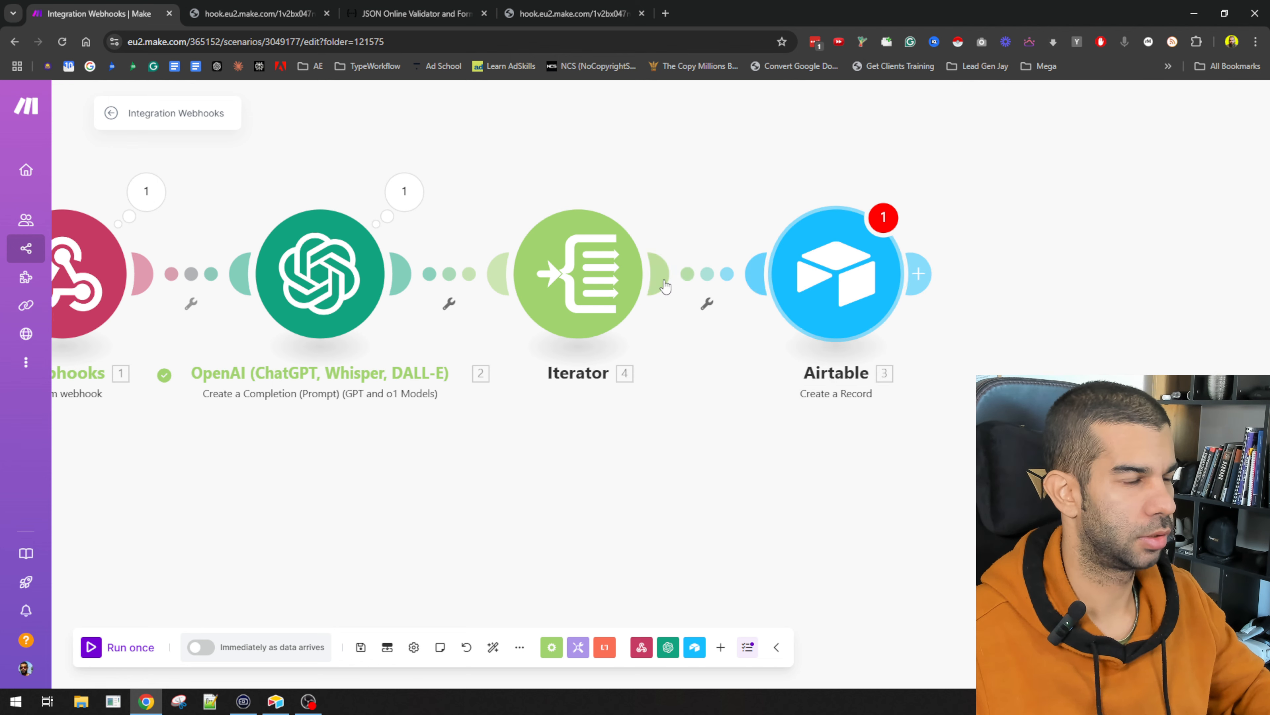
Step: Select the blogging content system base in the Airtable module, copying its name from Airtable
click(803, 281)
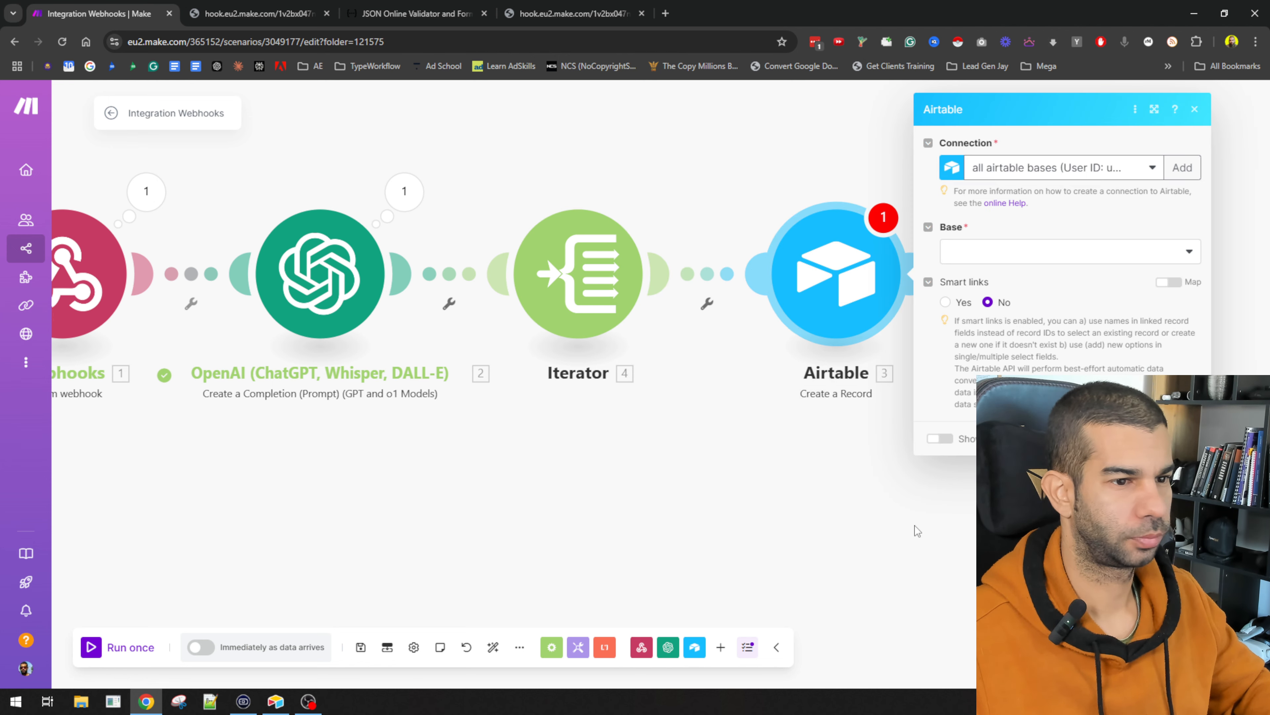
click(1019, 248)
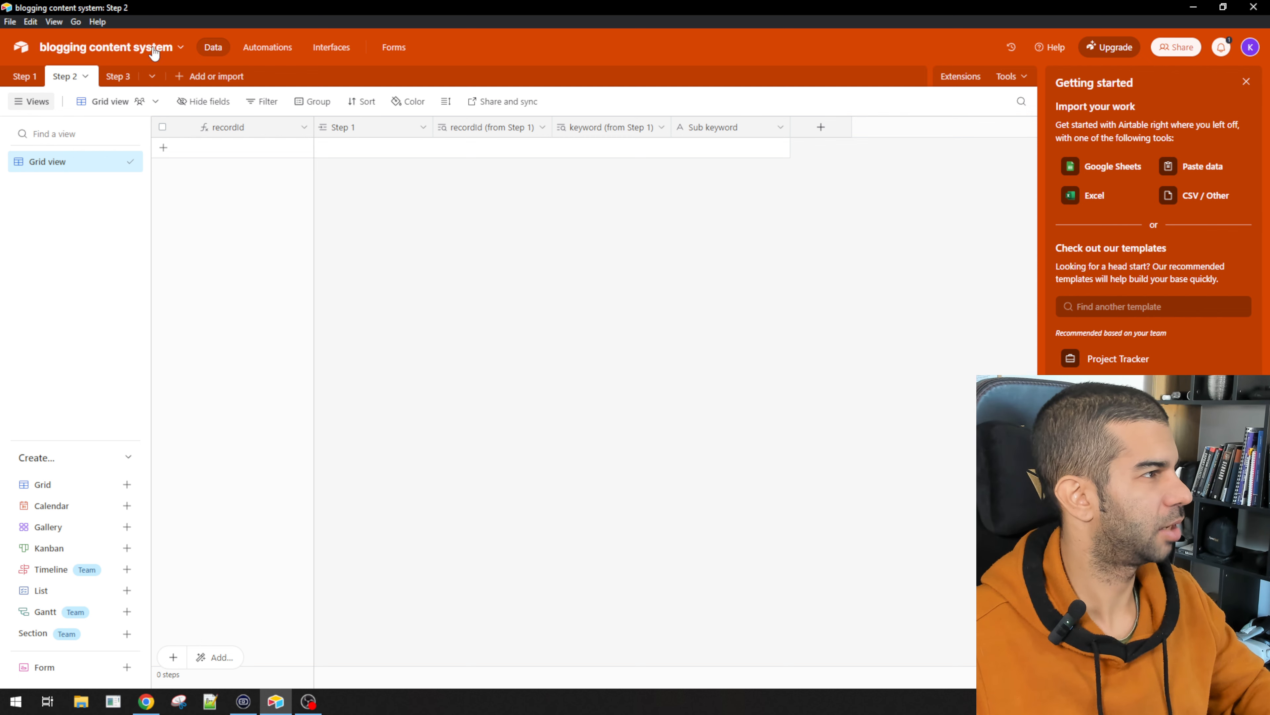
click(125, 49)
key(ctrl+c)
key(alt+Tab)
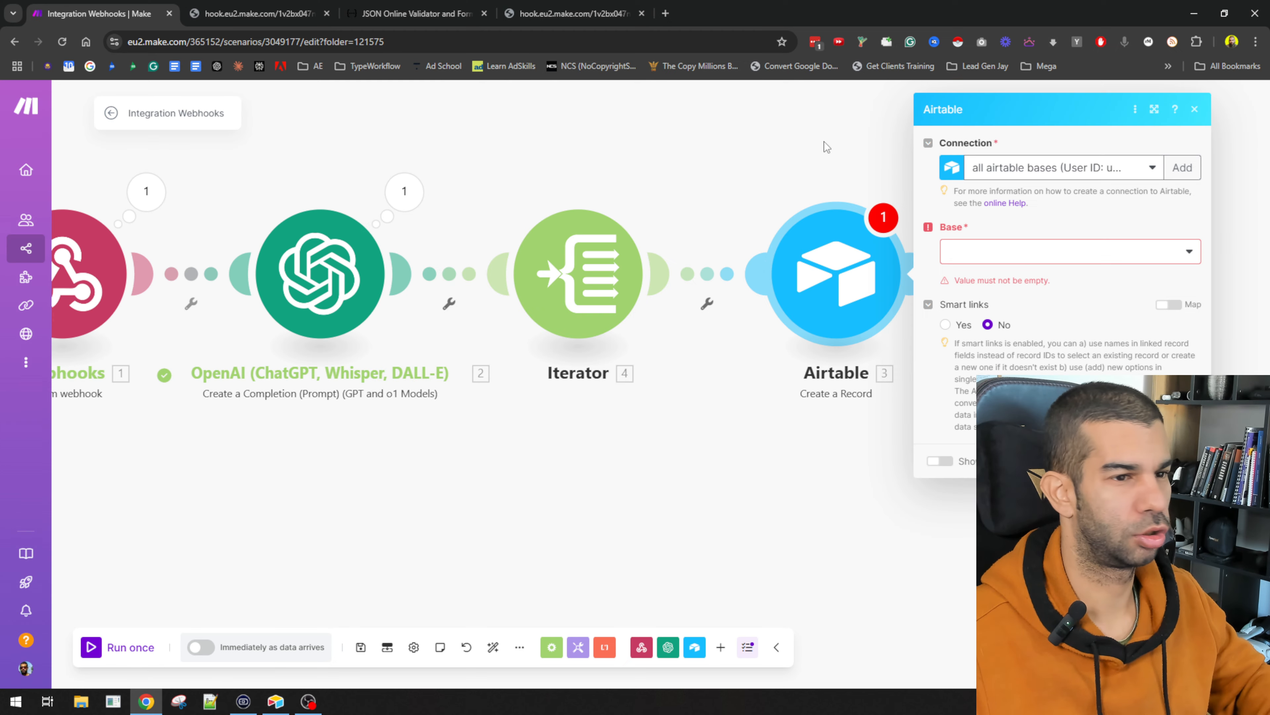
click(1033, 258)
key(ctrl+v)
click(1003, 298)
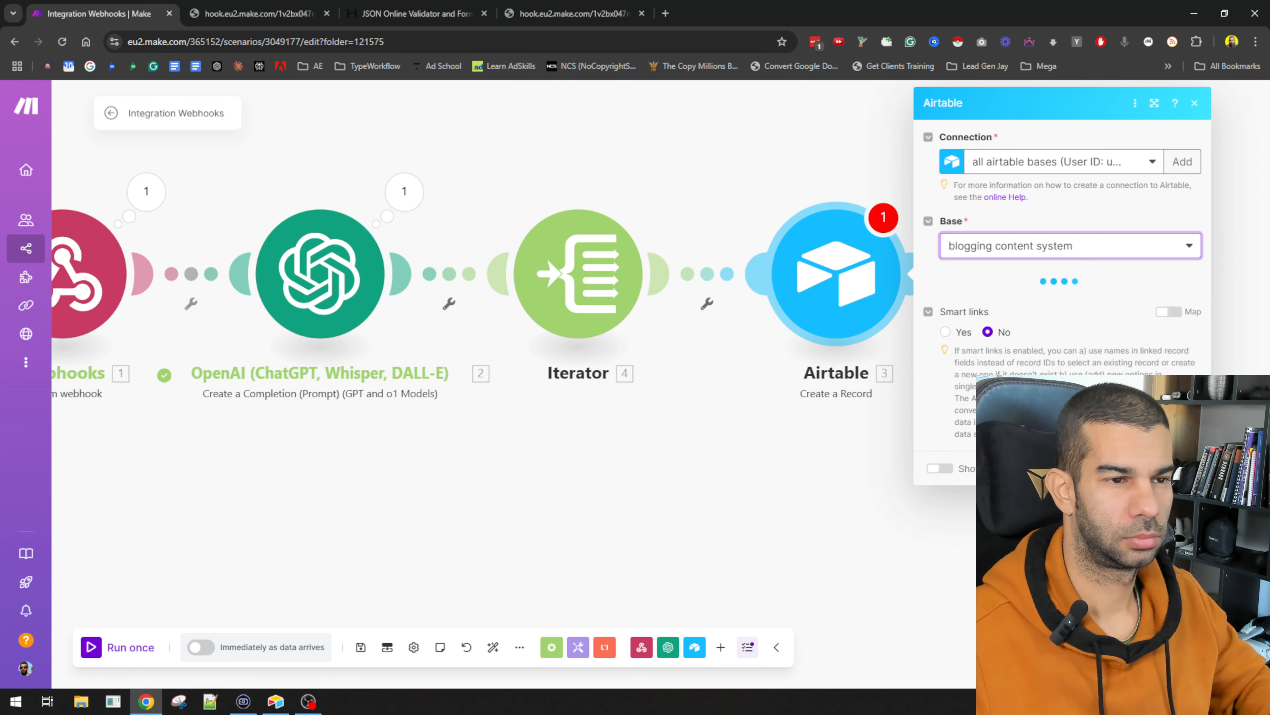
key(alt+Tab)
click(949, 363)
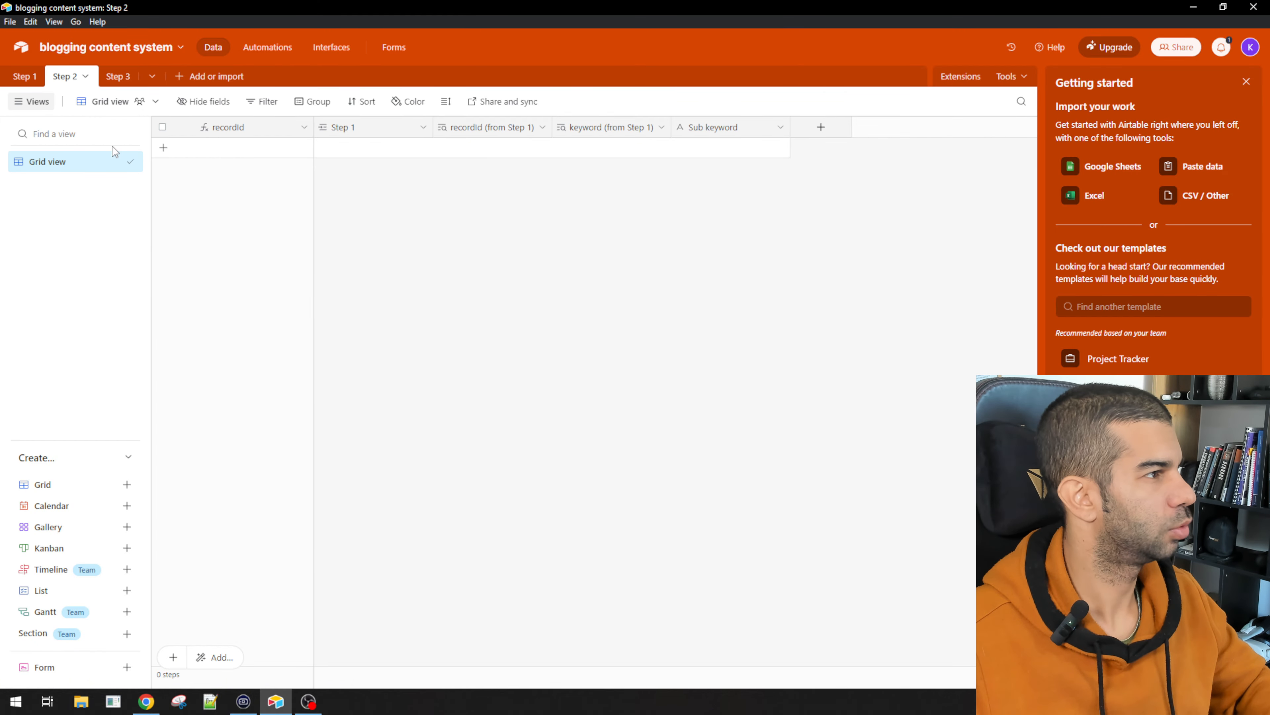
key(alt+Tab)
Step: Target the Step 2 table, link Step 1 Record ID to recId, and set Sub keyword to {{4.value}}
click(1043, 302)
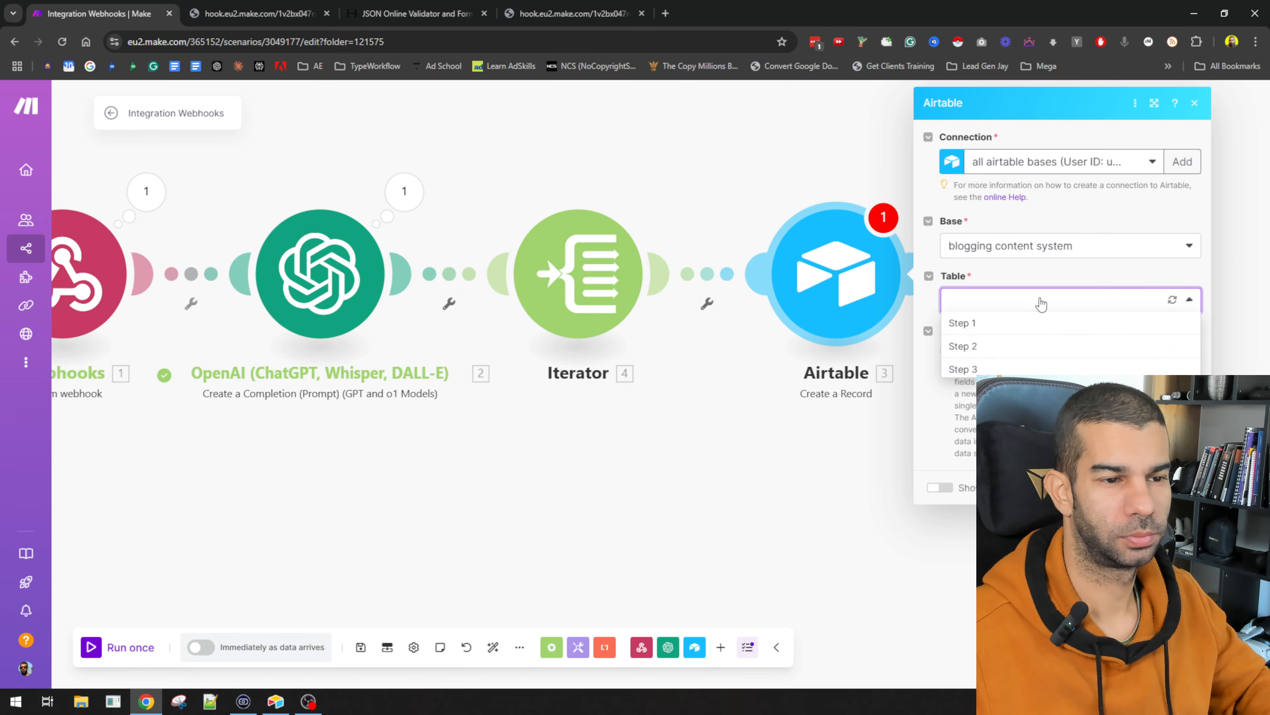
click(988, 346)
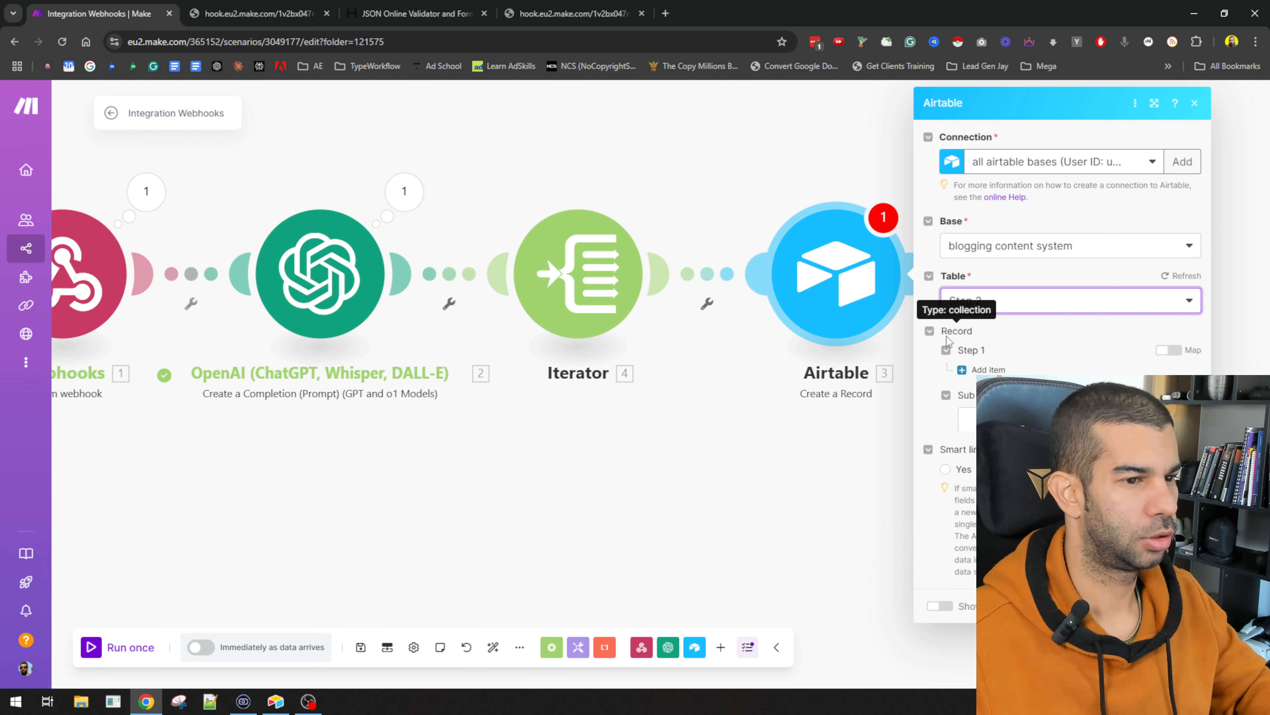
click(988, 369)
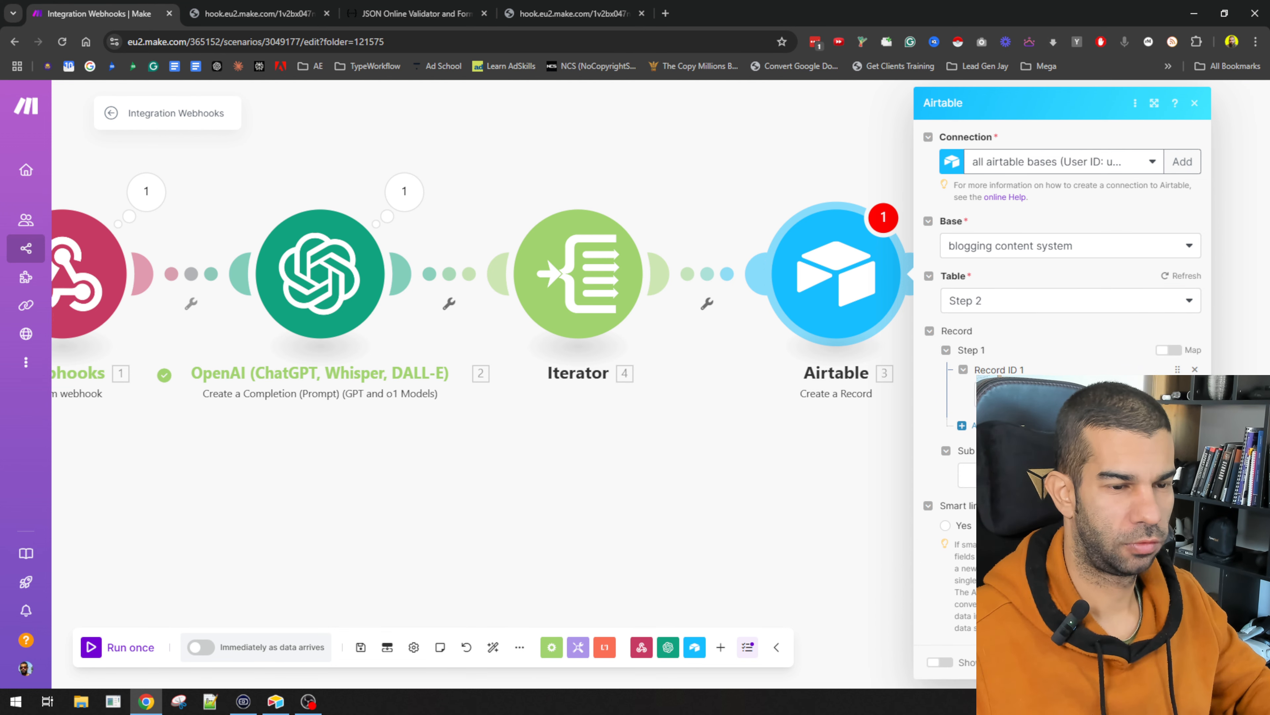
click(1030, 395)
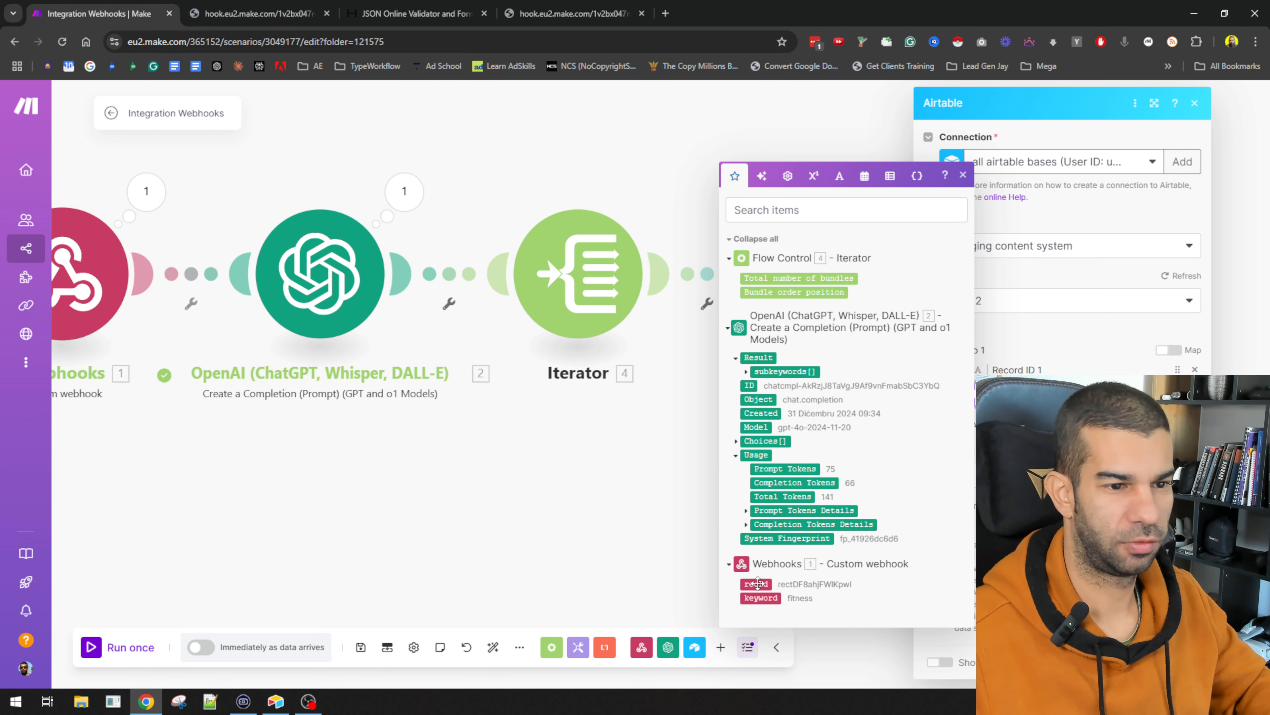
click(1030, 474)
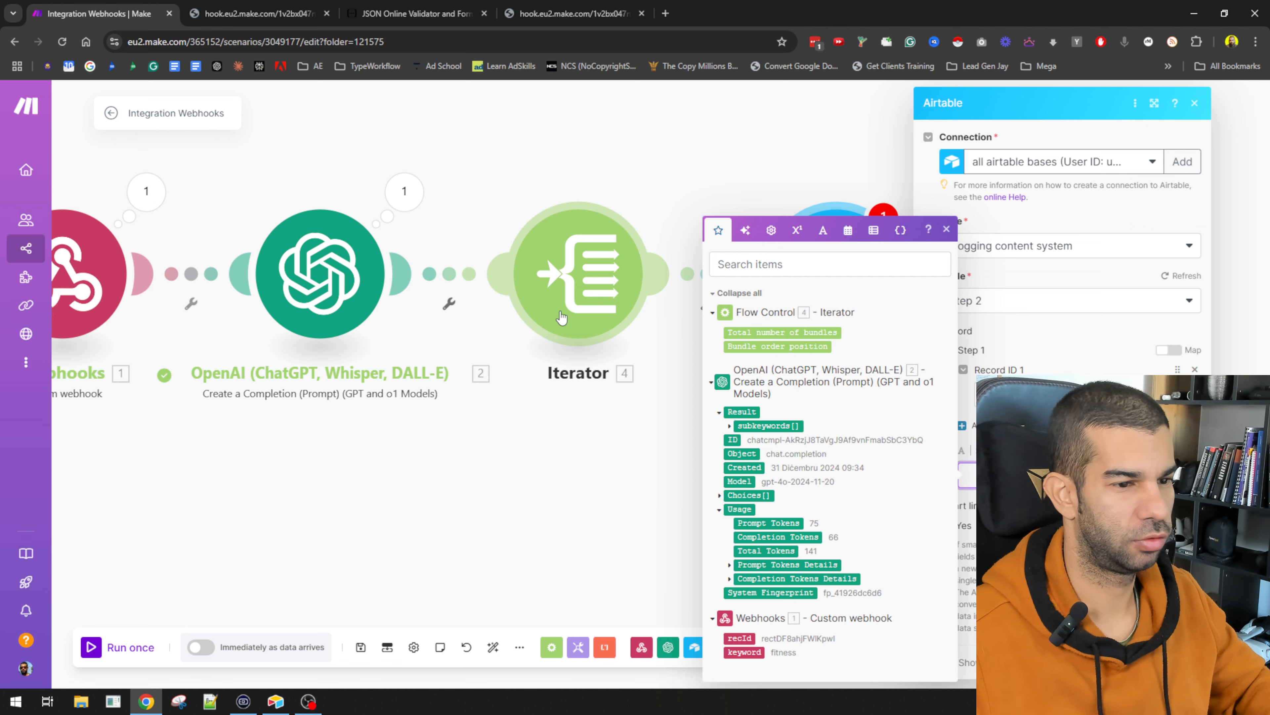
text({{4)
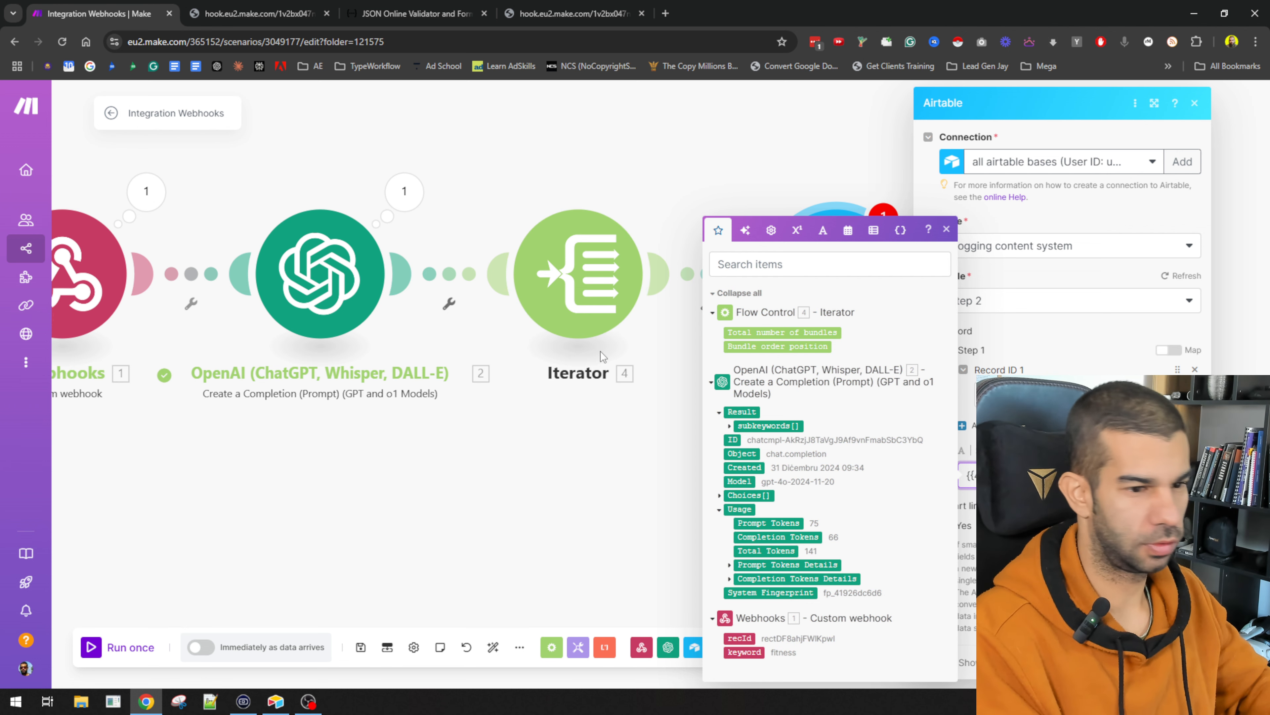
text(.value}})
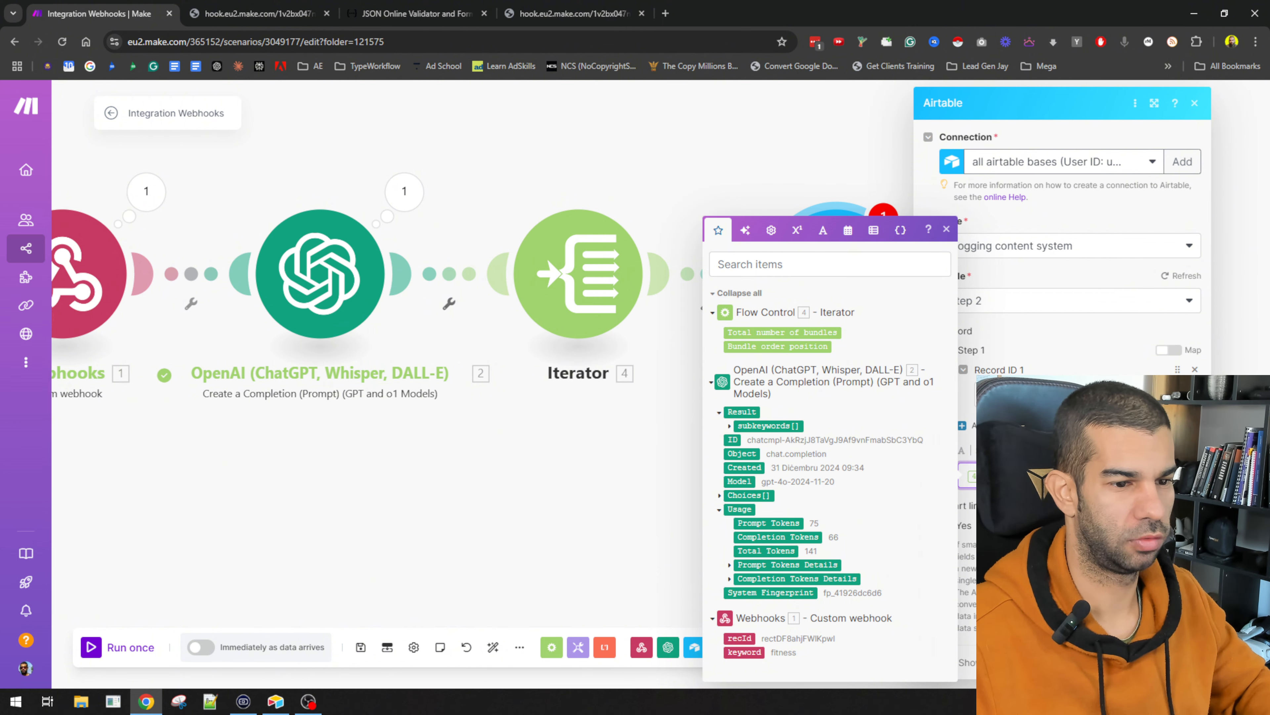
Step: Save the Airtable module settings and recentre the whole scenario on the canvas
click(1183, 663)
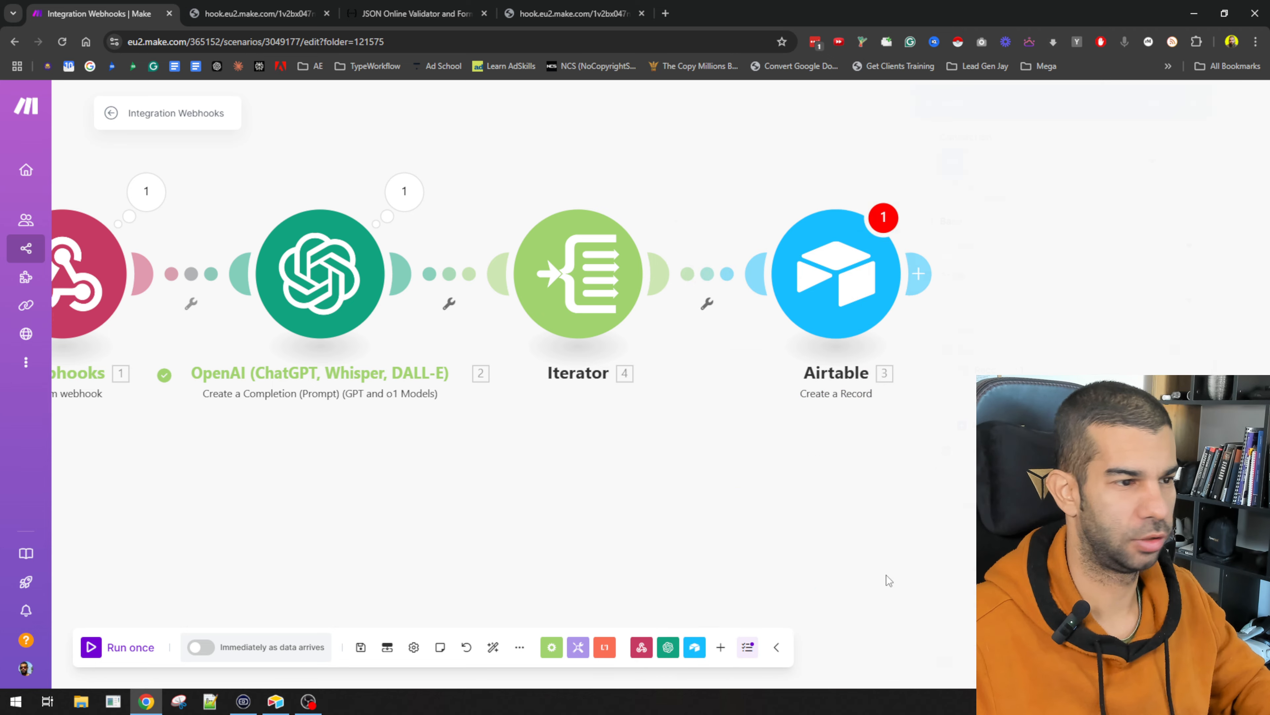
drag(430, 538, 556, 513)
drag(393, 509, 394, 533)
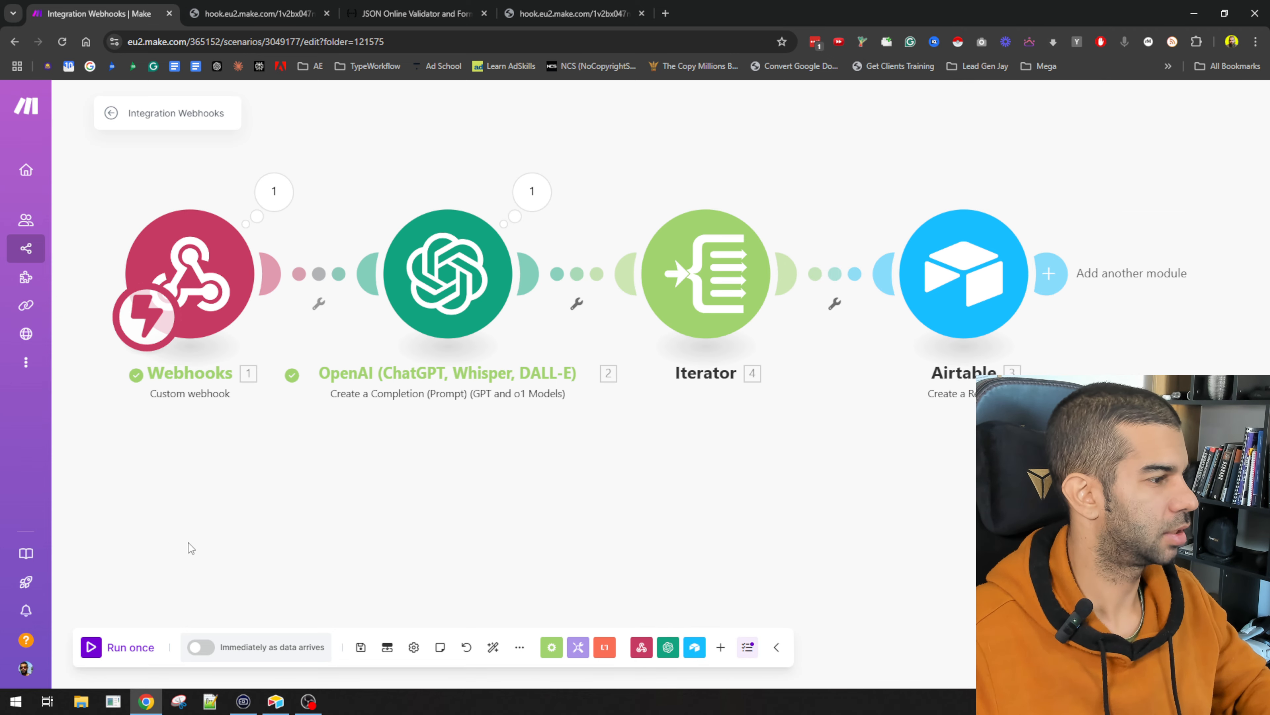
Step: Run the scenario once, trigger Generate Sub topics for fitness, and view the Step 2 table
click(93, 647)
key(alt+Tab)
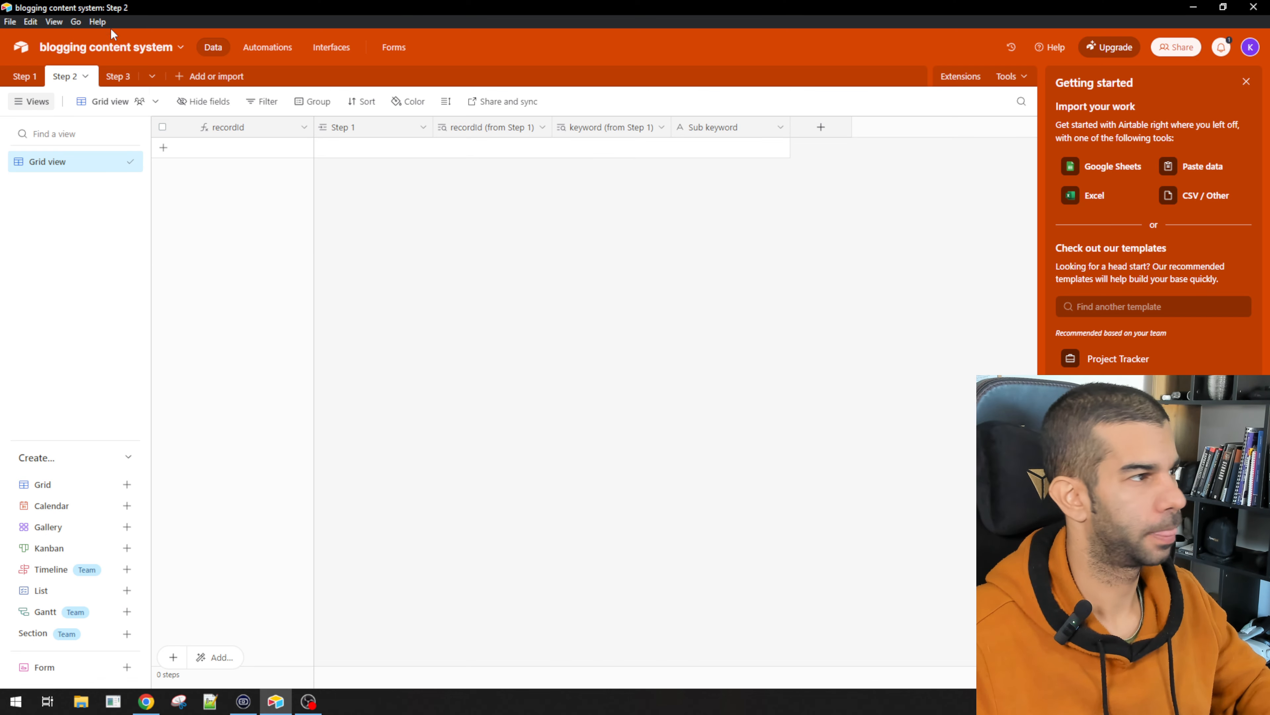
click(18, 80)
click(473, 151)
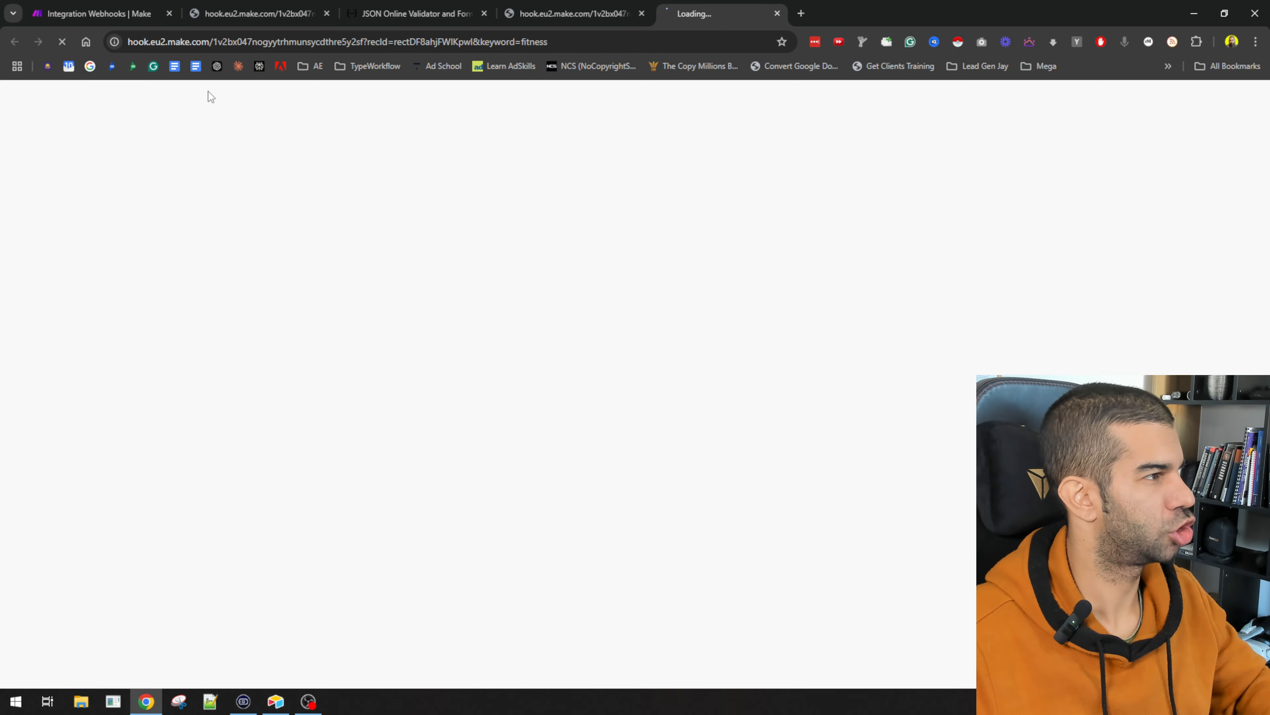
key(alt+Tab)
click(77, 76)
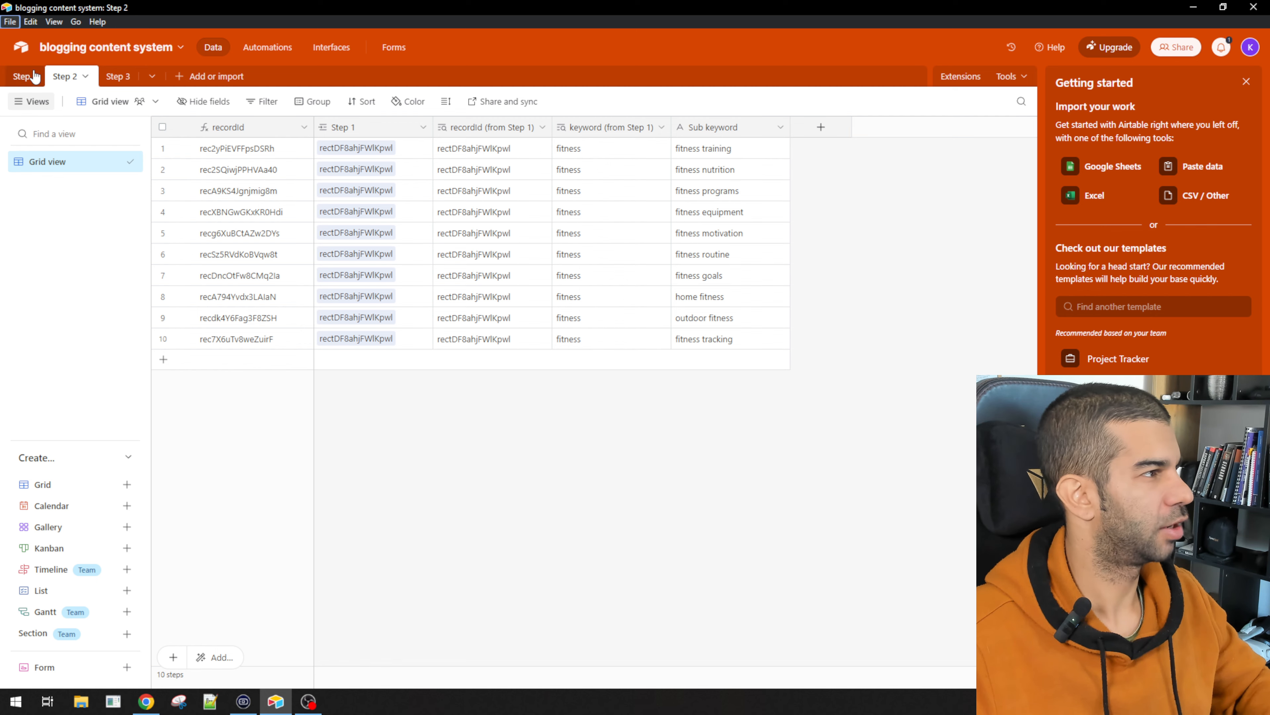
Step: Expand the fitness record and check linked records such as fitness equipment and home fitness
click(26, 76)
click(184, 148)
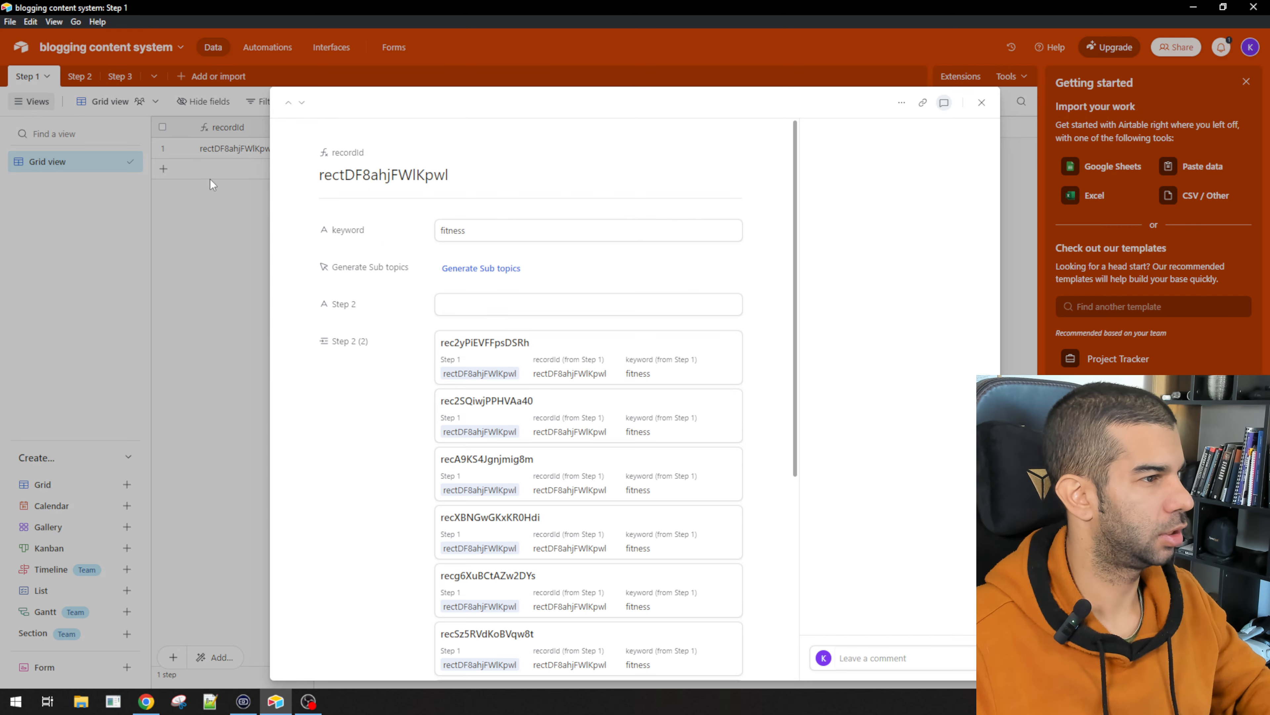
scroll(442, 164, down, 1)
scroll(442, 164, up, 1)
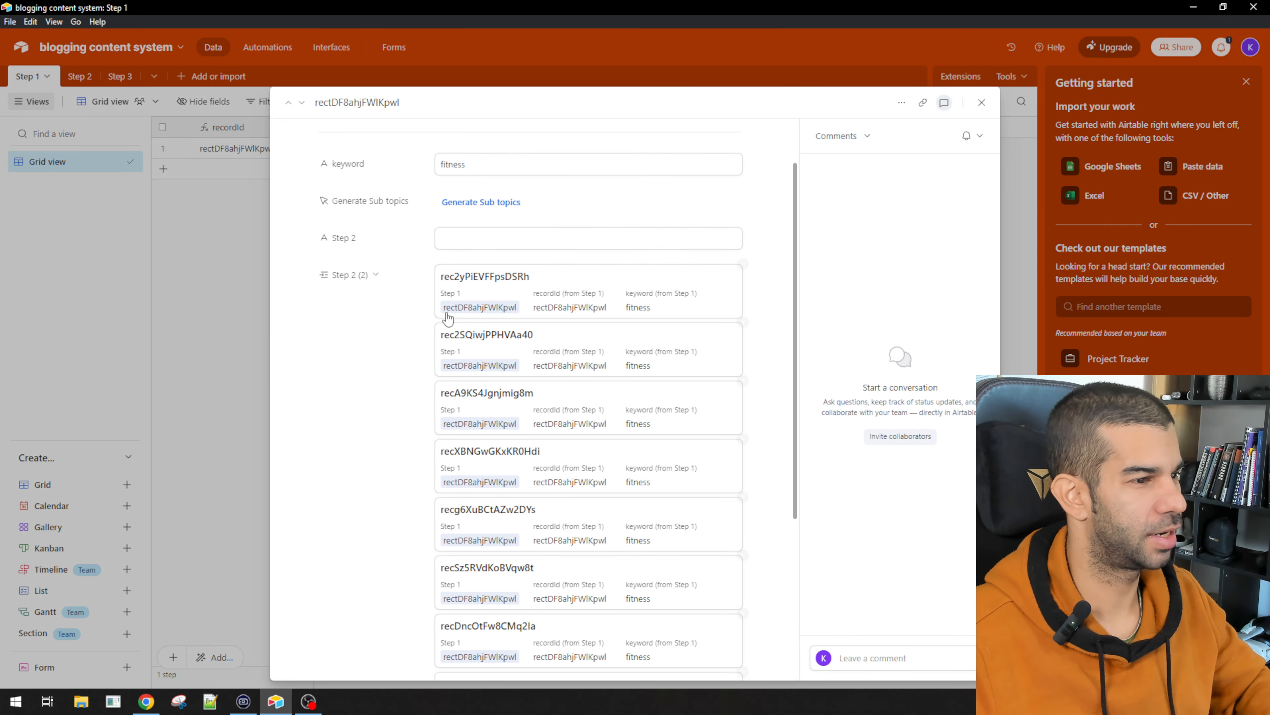
scroll(447, 318, down, 3)
scroll(567, 284, down, 3)
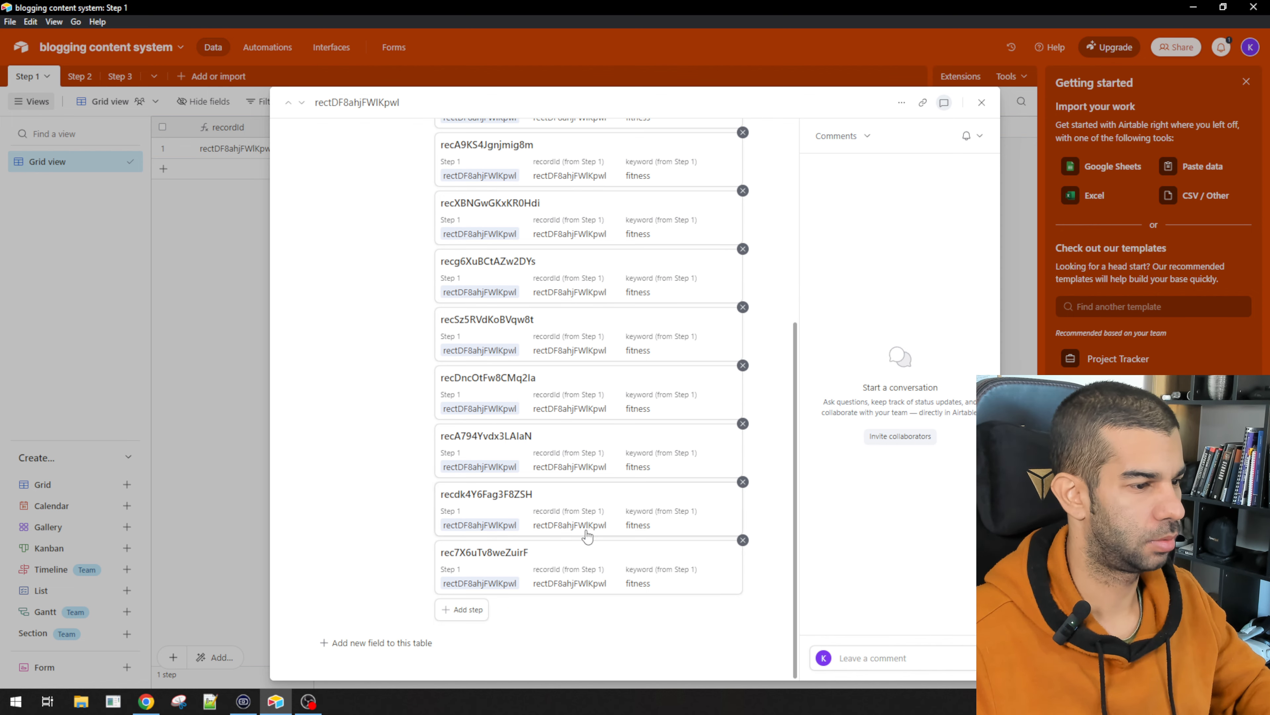
scroll(593, 300, up, 4)
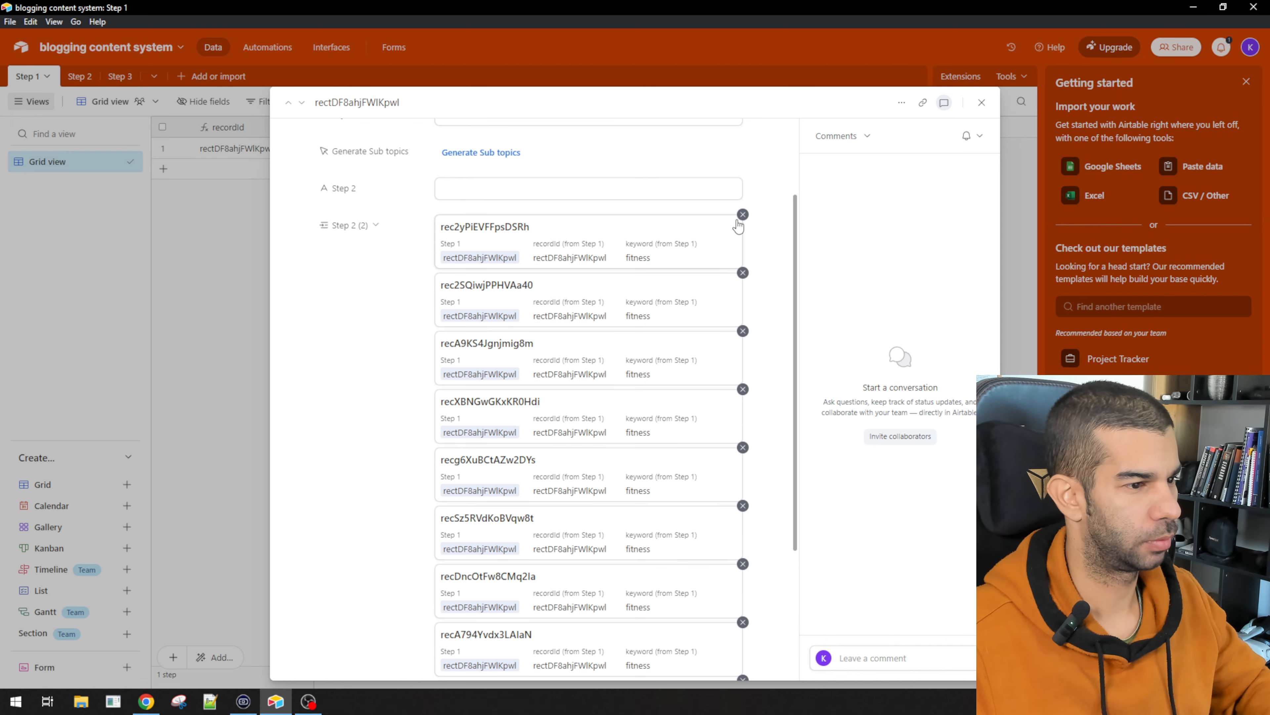
click(625, 409)
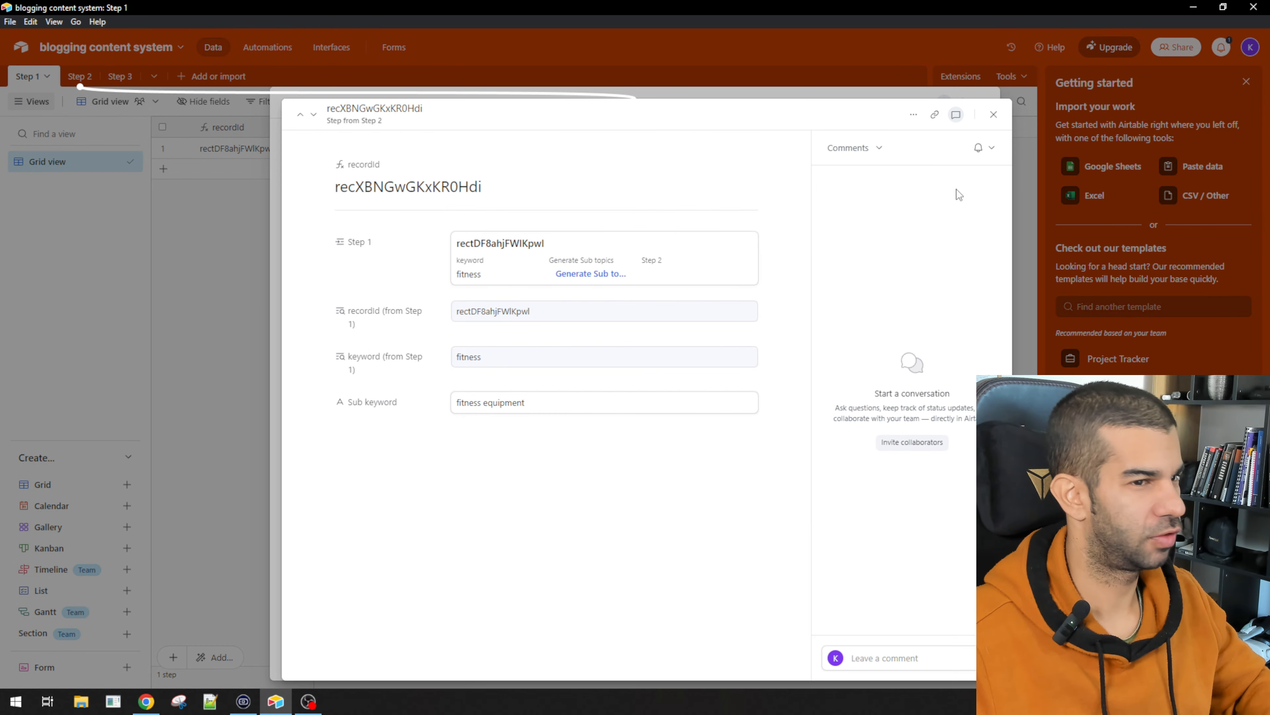
click(993, 114)
click(538, 382)
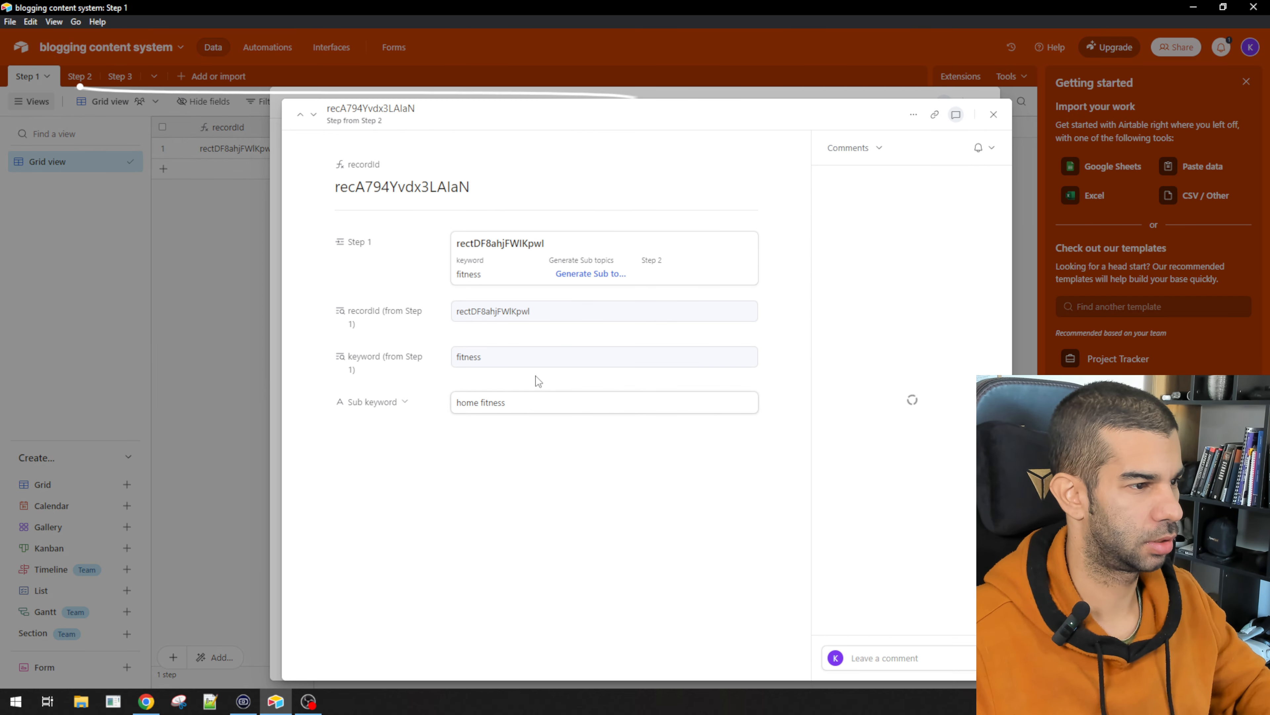
click(994, 114)
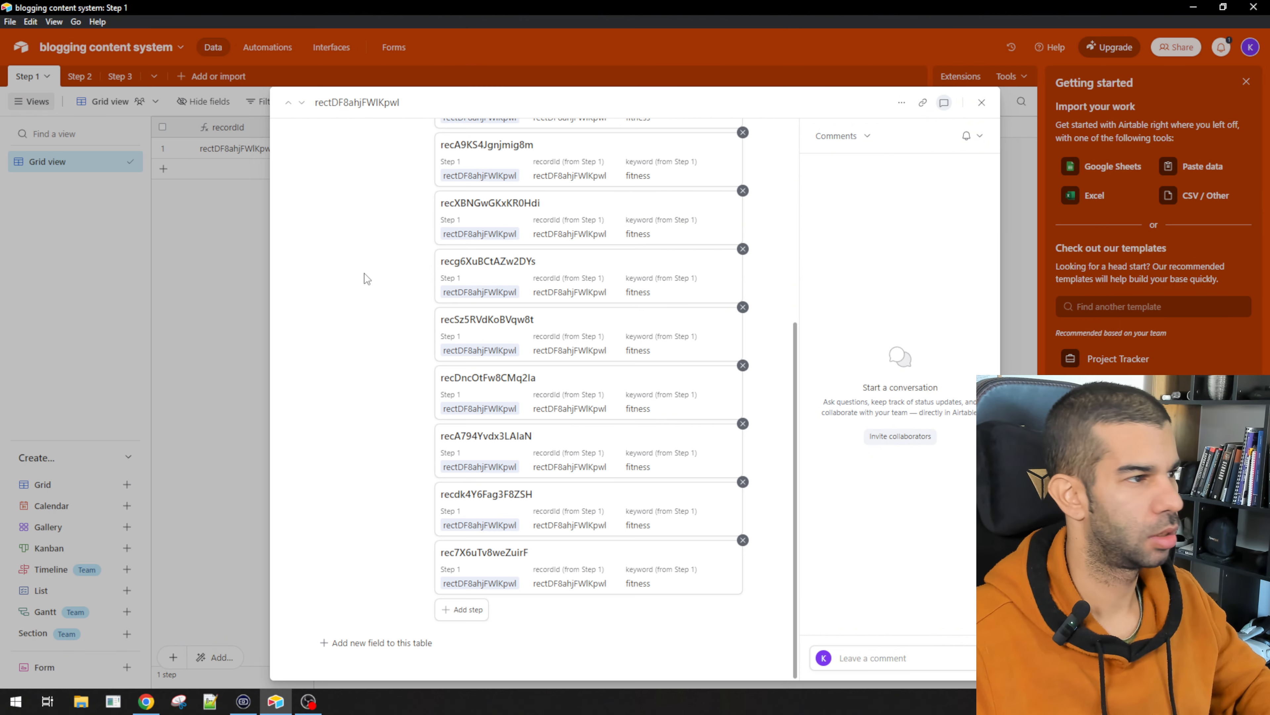
click(174, 307)
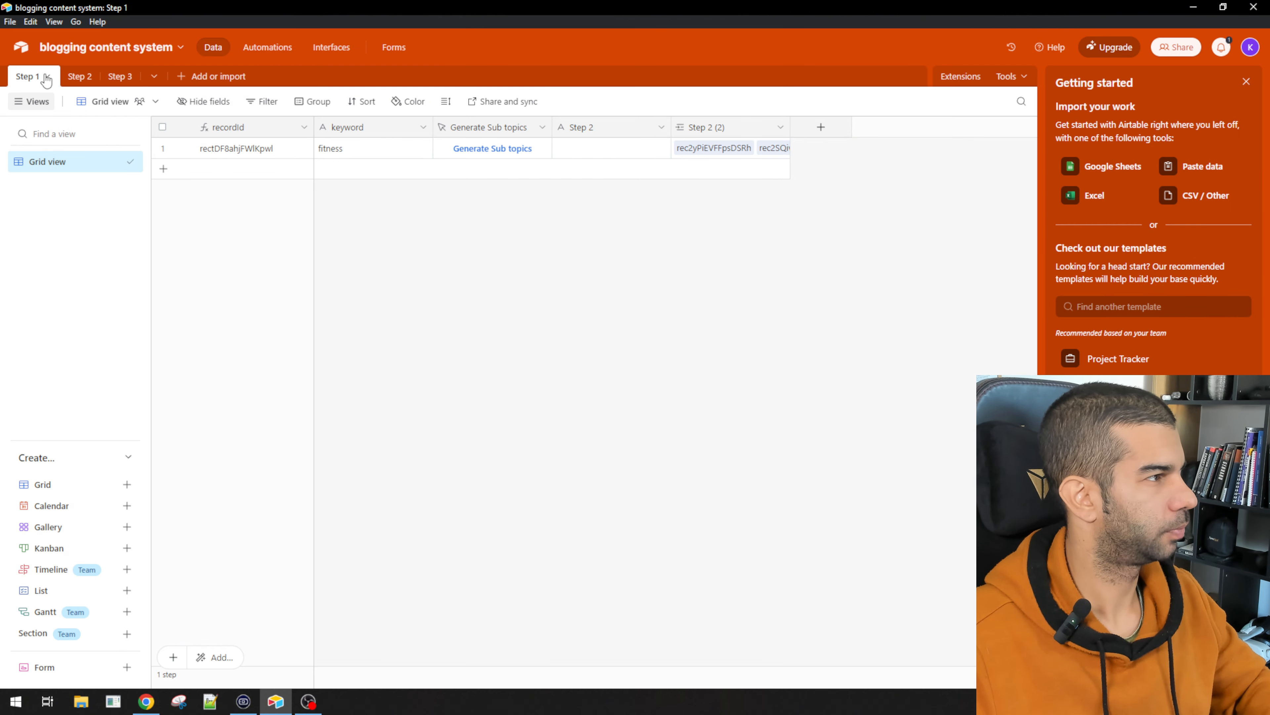
Step: Delete the empty duplicate Step 2 field from Step 1 and return to the Step 2 table
right_click(607, 133)
click(640, 485)
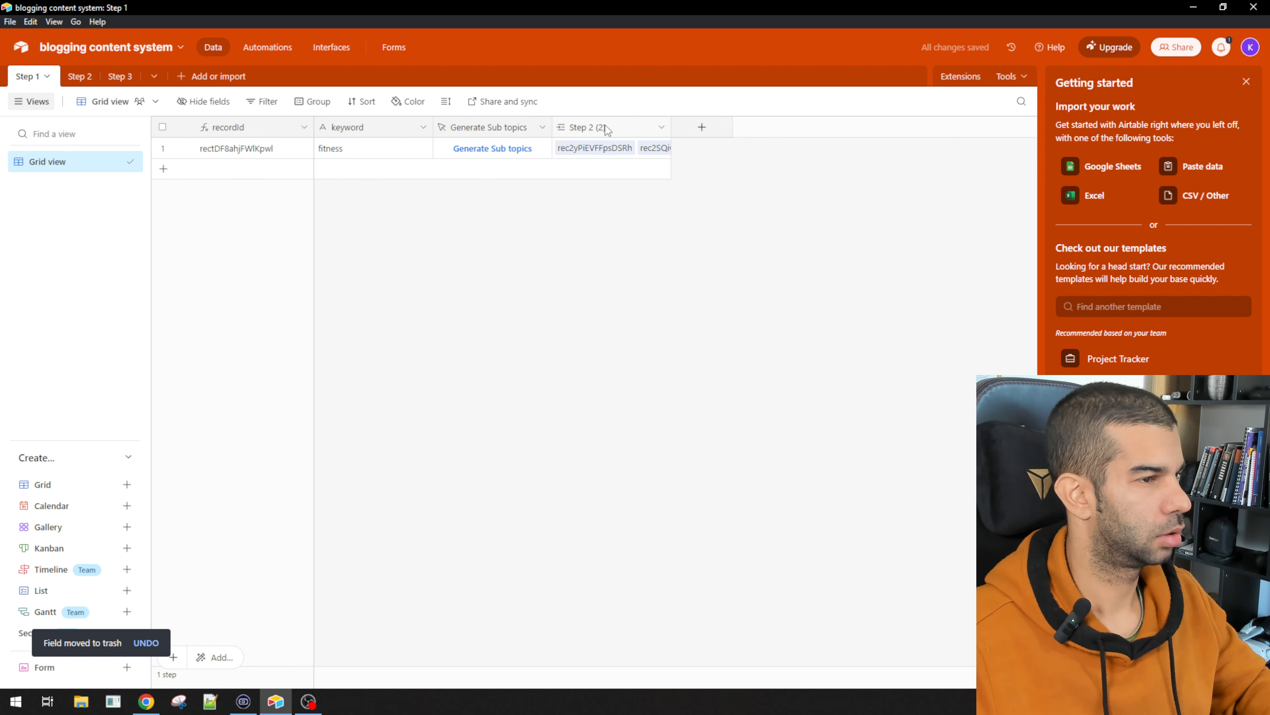
click(103, 70)
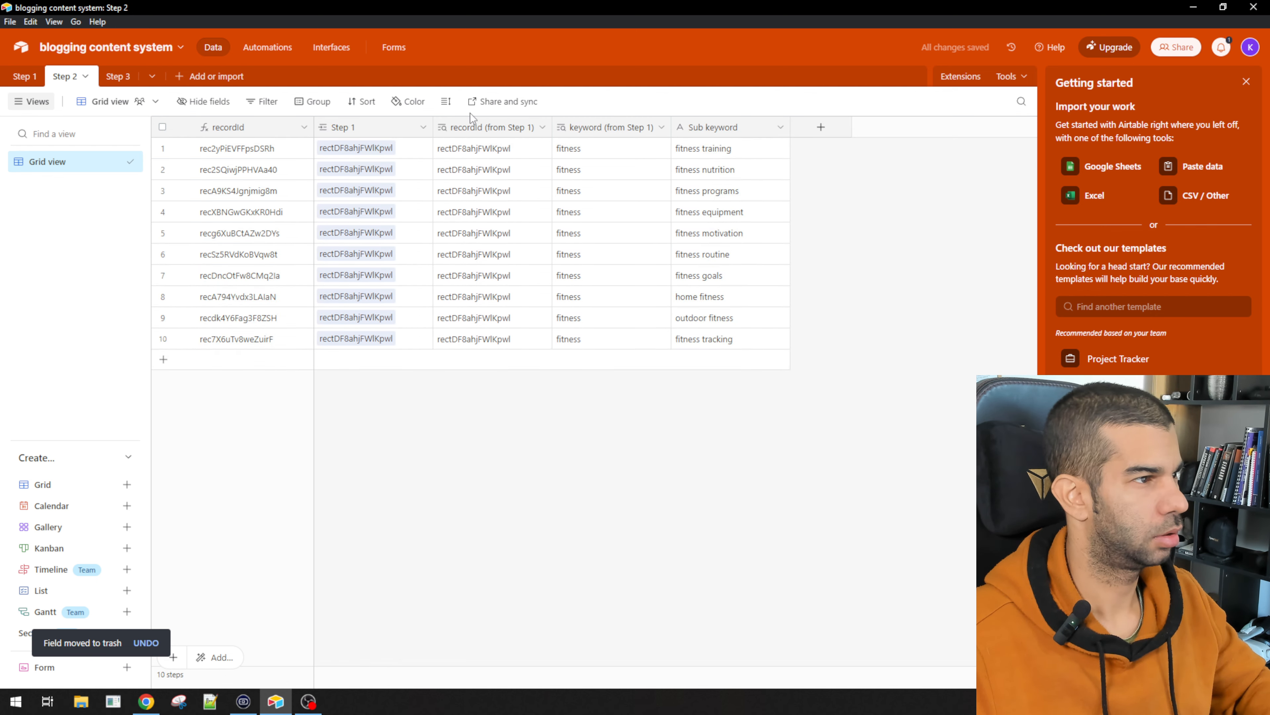
Step: Add a new field to Step 2 named "Create article ideas"
click(821, 128)
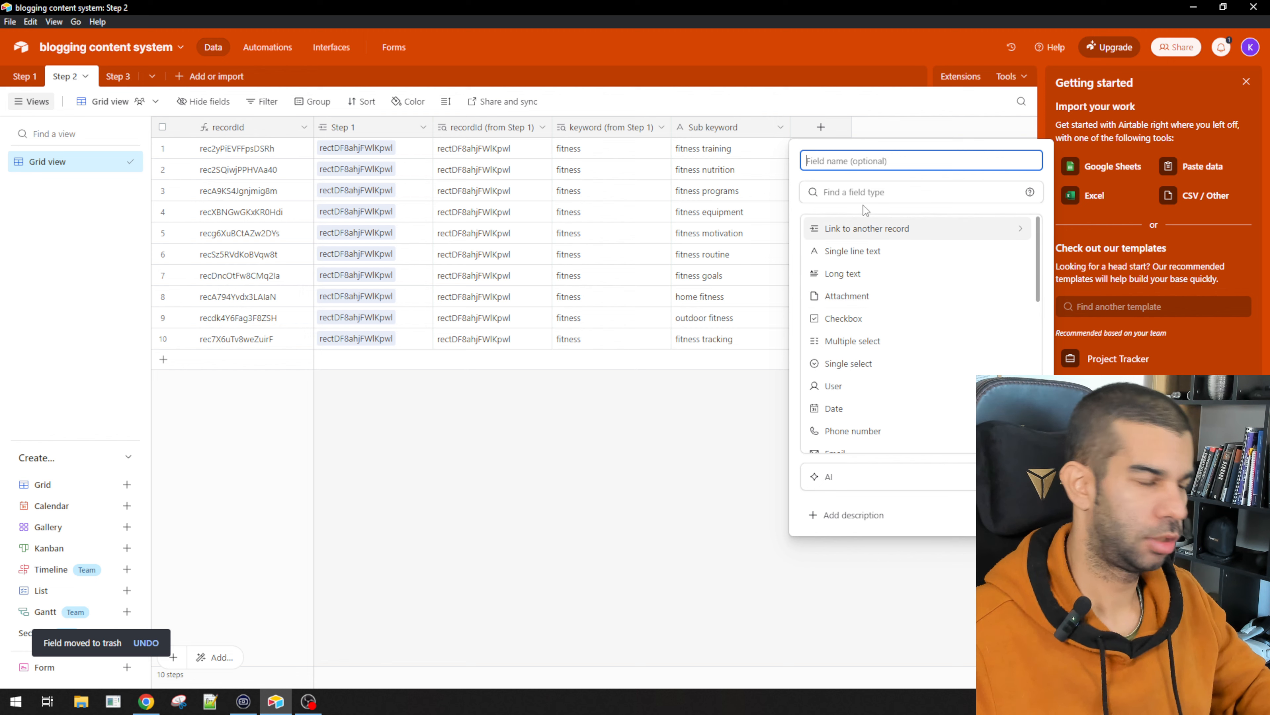
text(bu)
key(BackSpace)
key(BackSpace)
text(Crea)
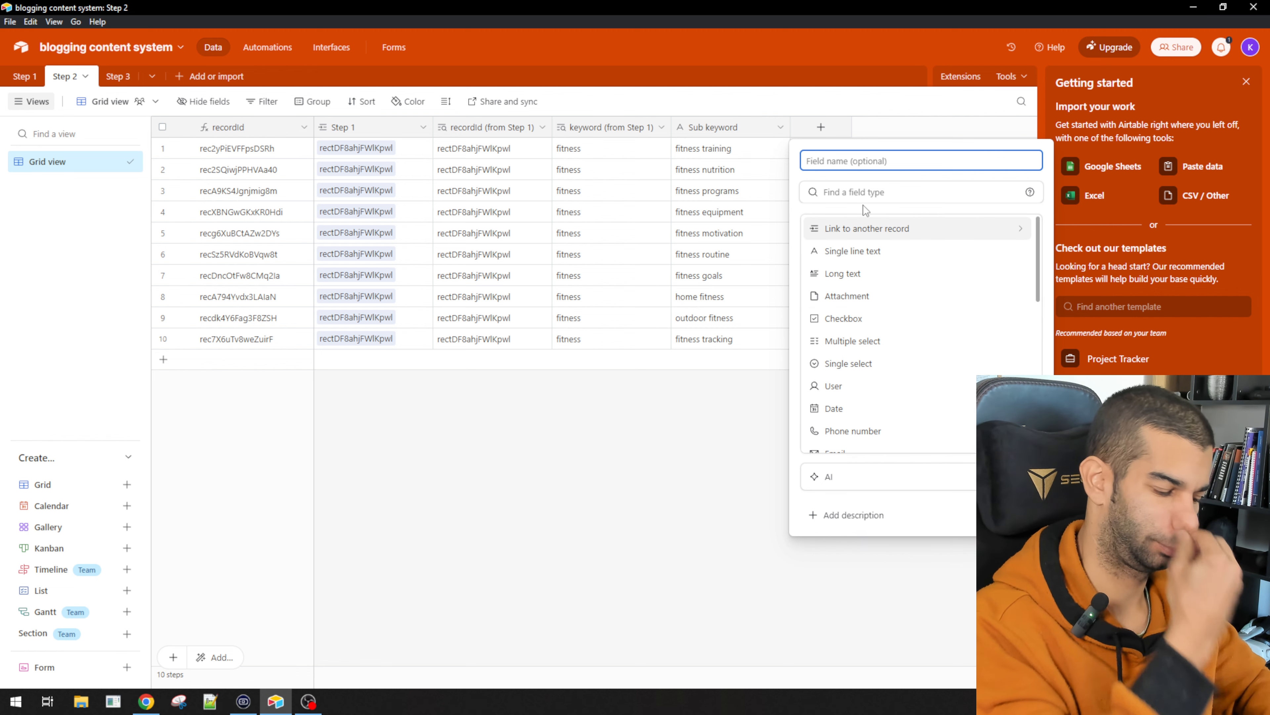
text(te artic)
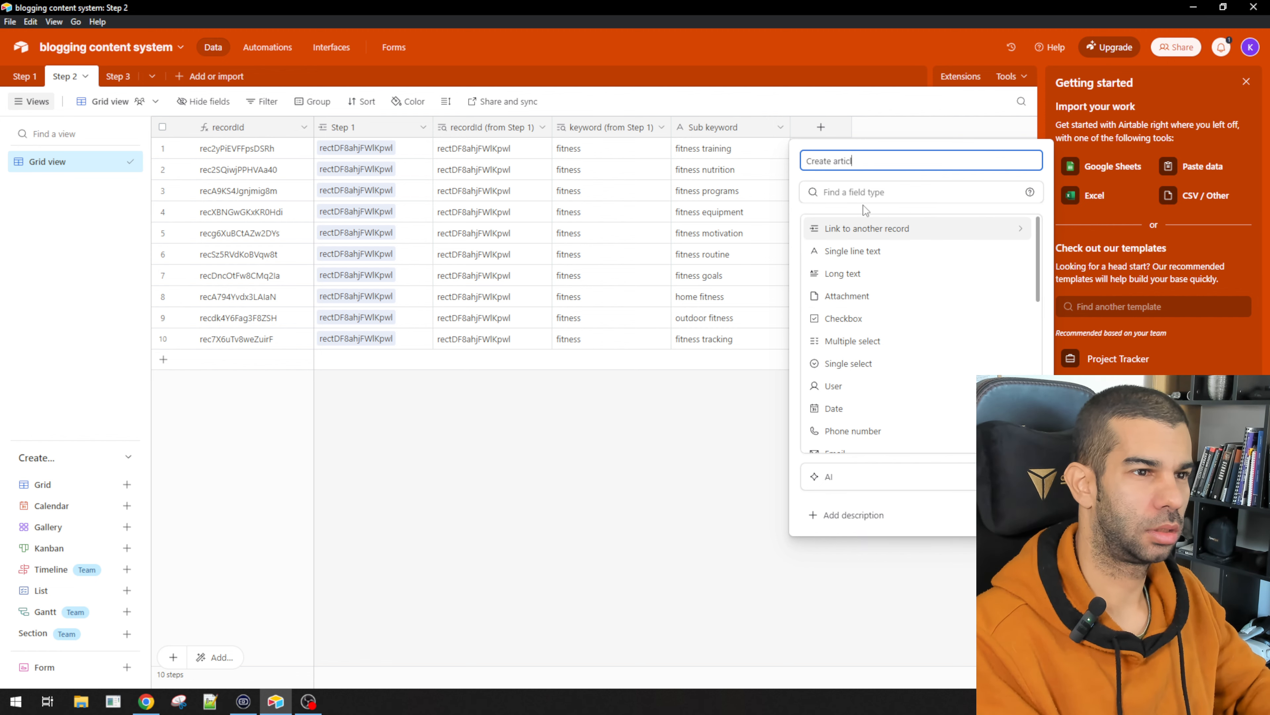
text(le ideas)
Step: Make it a Button field labelled "Create article ideas"
click(866, 184)
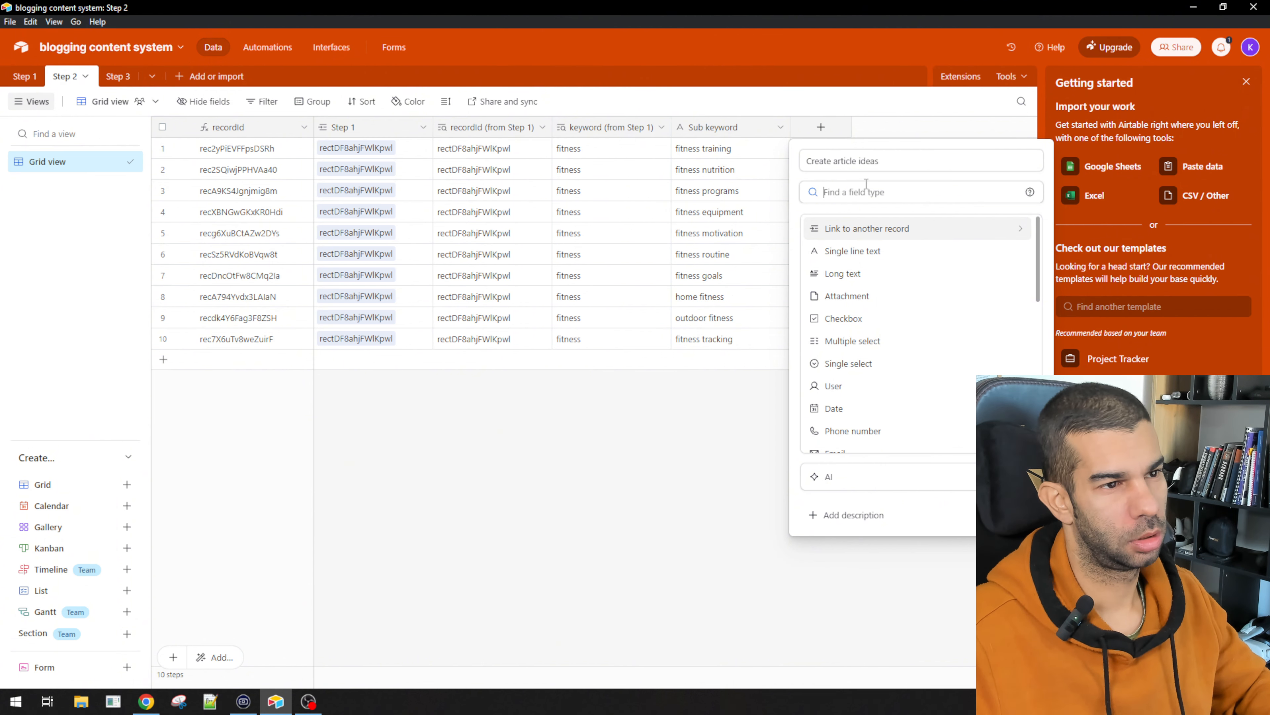
text(butt)
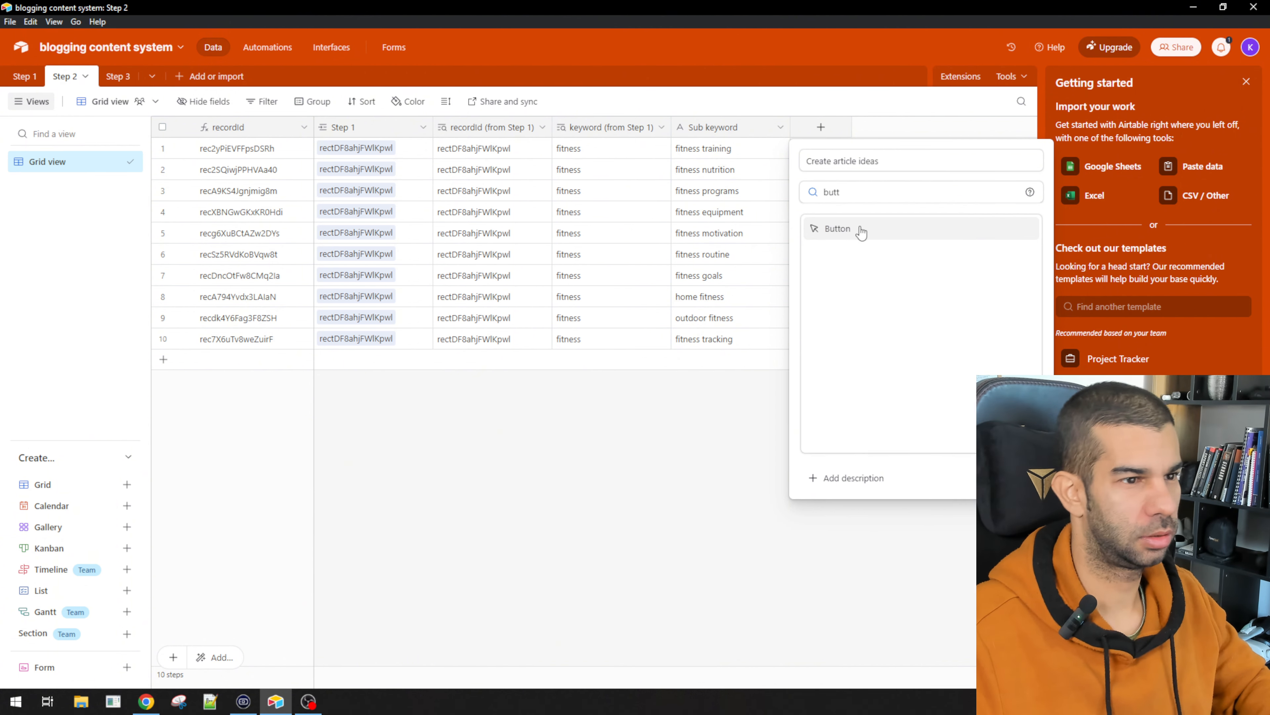
click(859, 228)
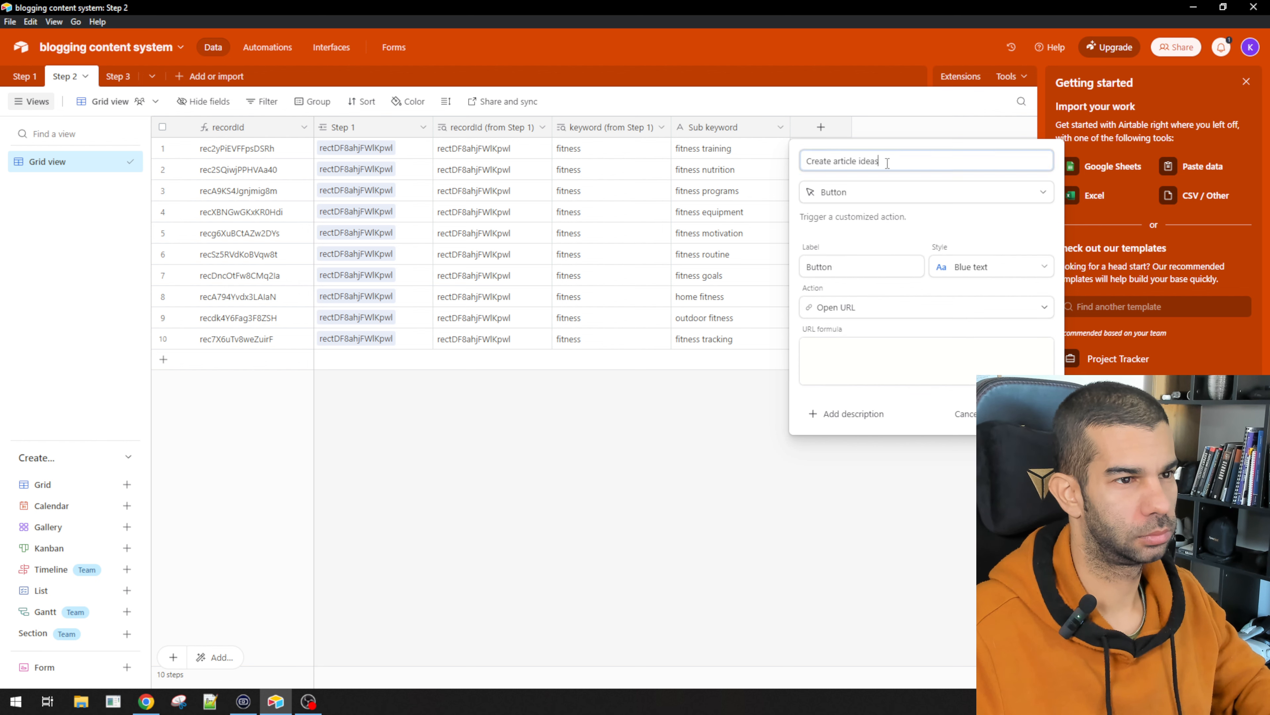
click(857, 267)
text(Create article ideas)
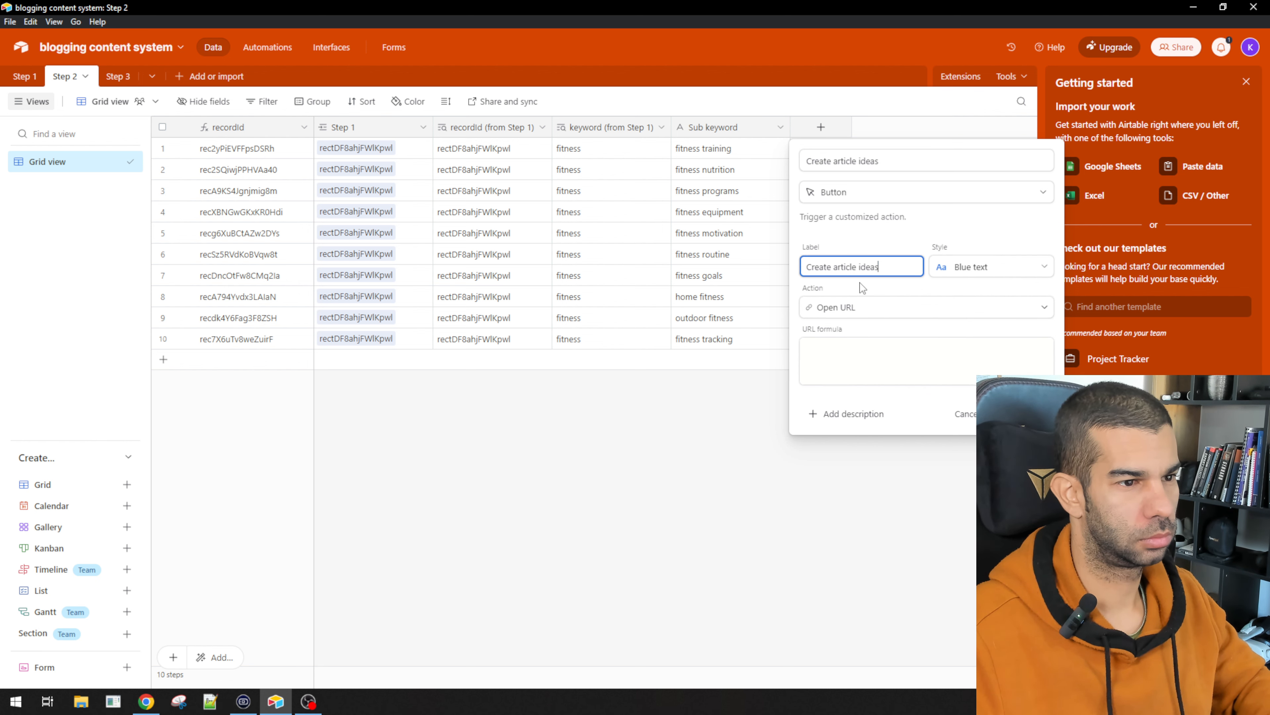
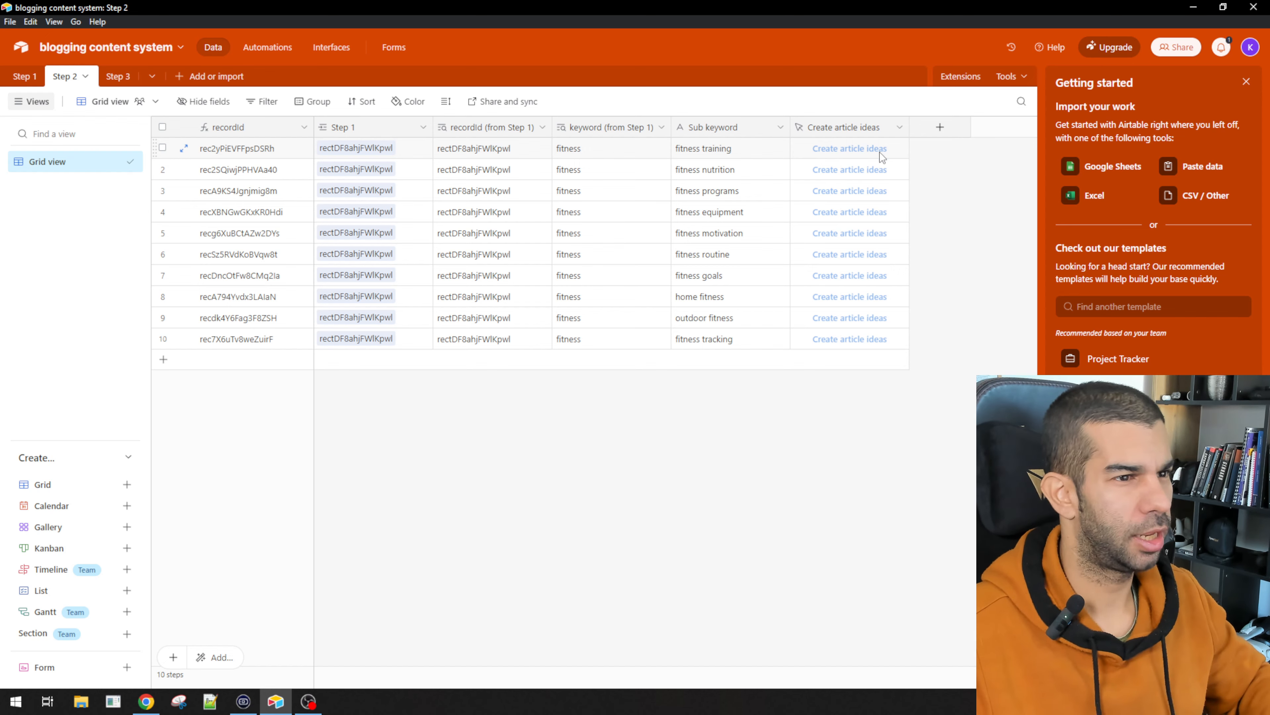
Step: Switch from Airtable back to the Chrome window showing the webhook's Accepted response
key(alt+Tab)
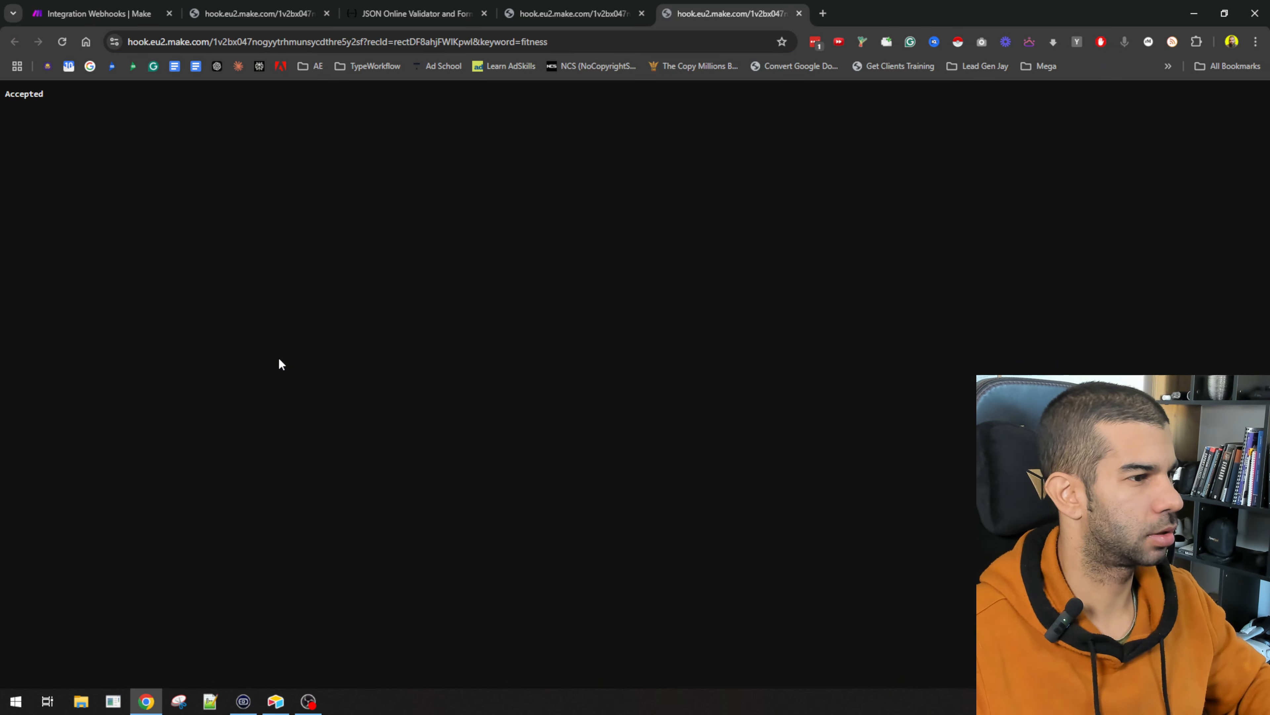
Step: Duplicate the scenario's browser tab and rename the original scenario 'step 1'
click(148, 6)
right_click(125, 8)
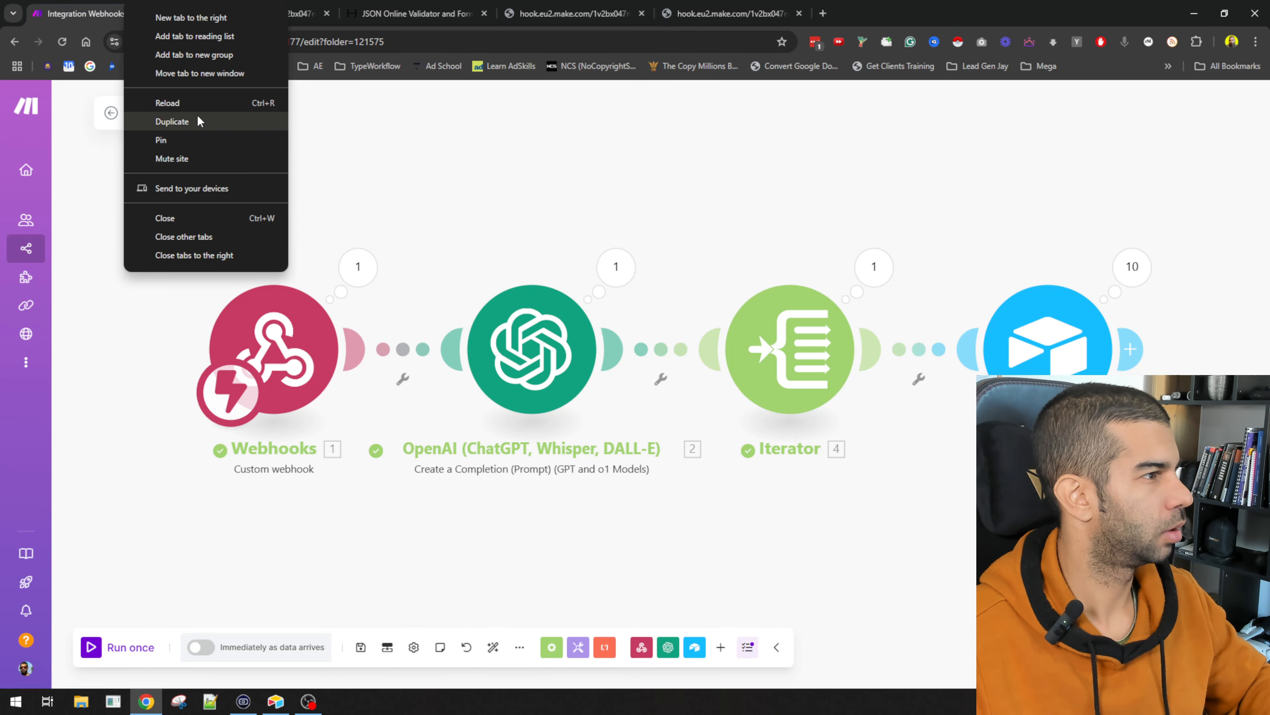
click(172, 121)
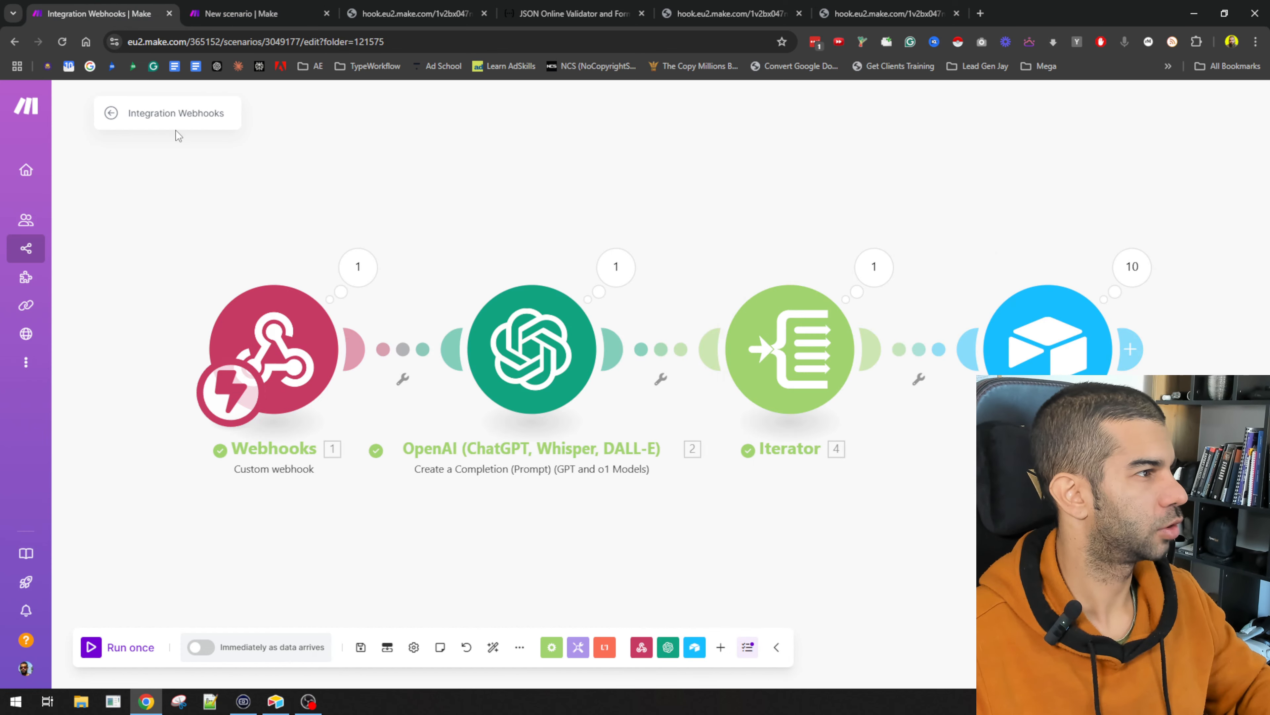
click(173, 116)
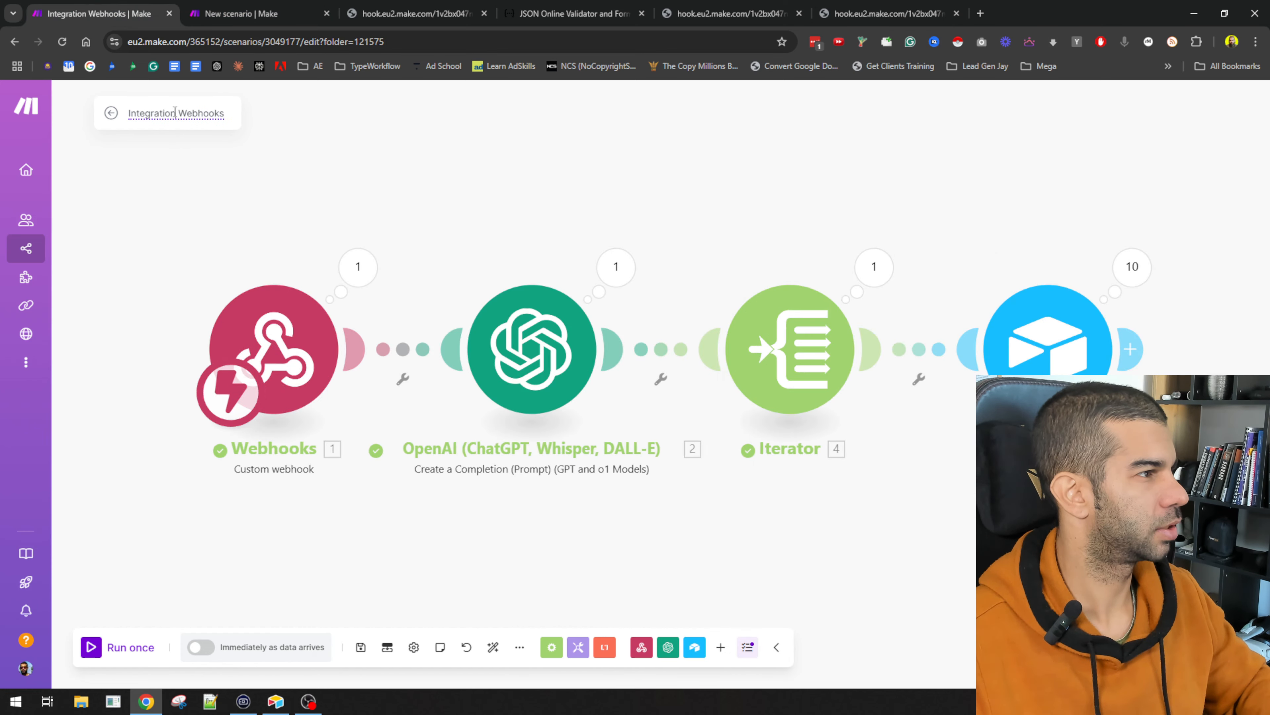
text(step 1)
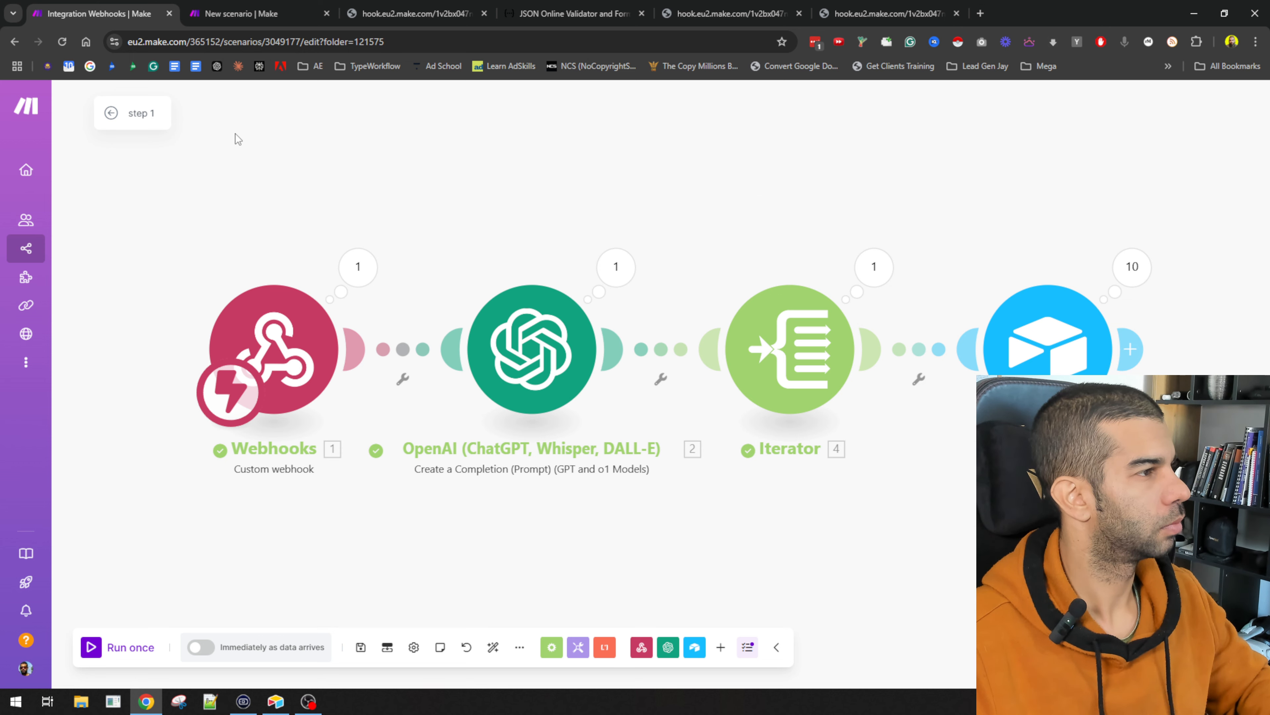
Step: Rename the new scenario 'step 2' and save it
click(240, 14)
click(159, 111)
text(step 1)
key(BackSpace)
text(2)
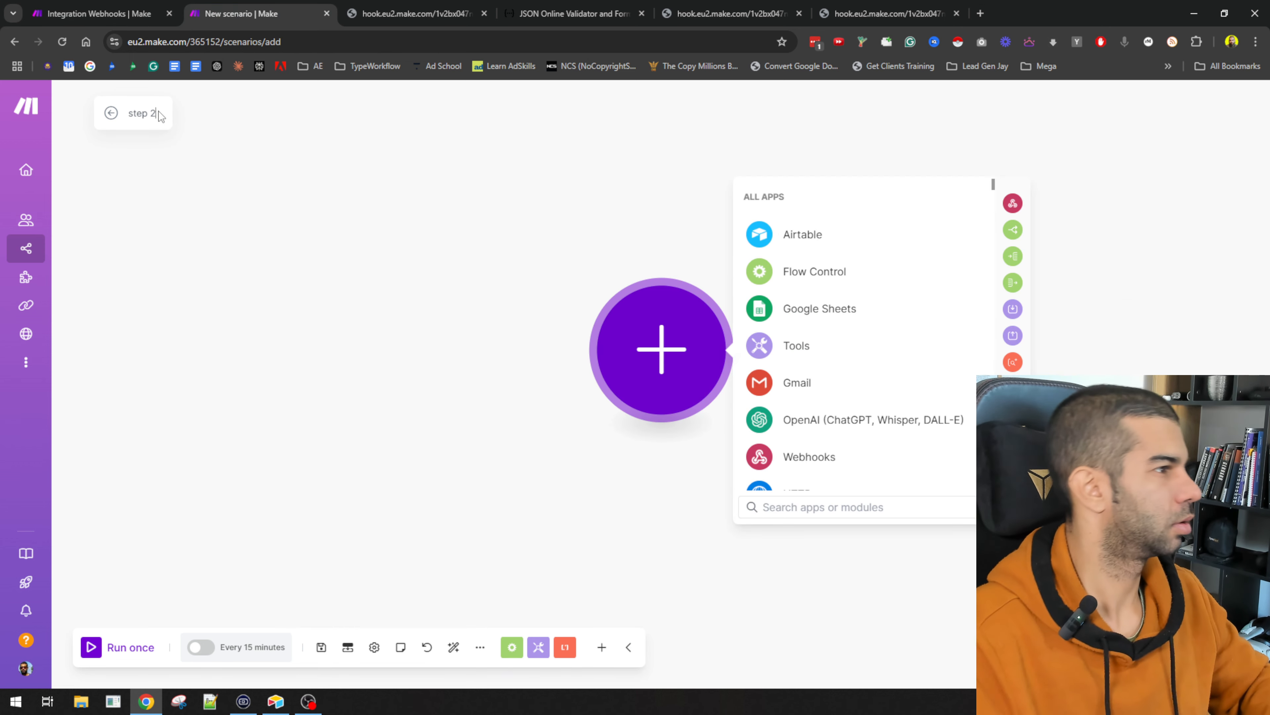
click(335, 312)
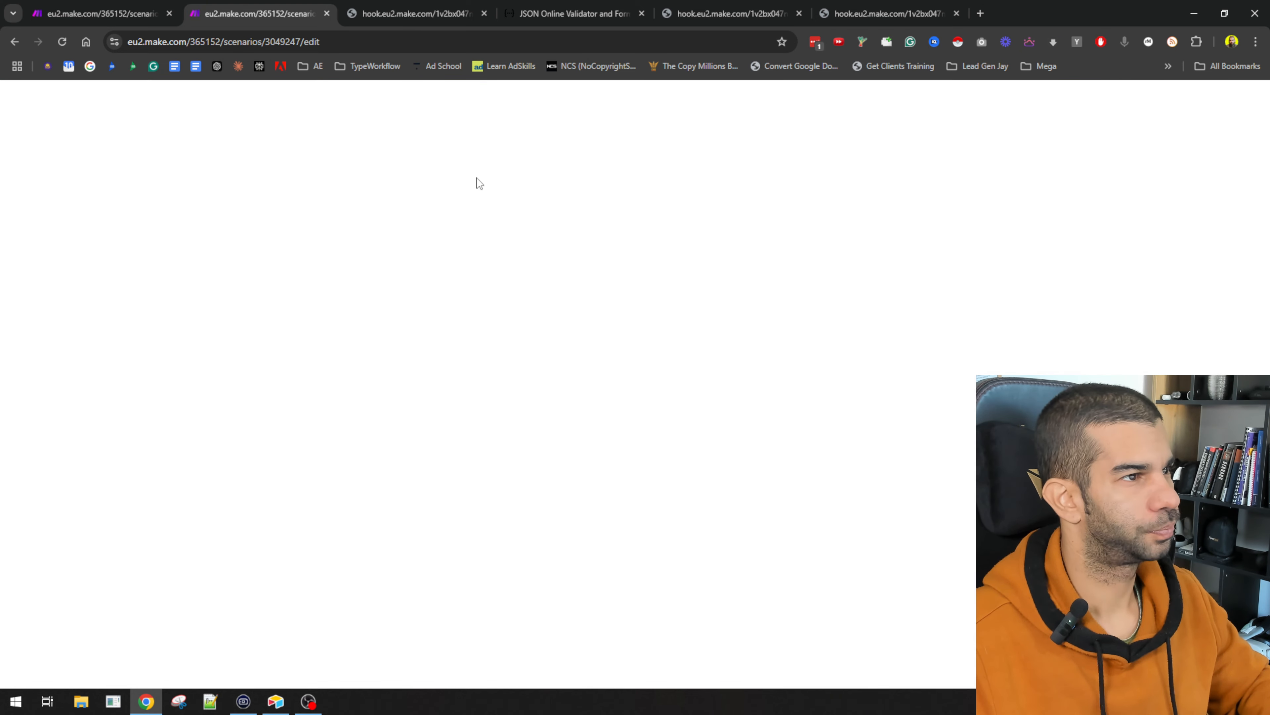
Step: Close the unneeded JSON validator tab, leaving the step 1 and step 2 tabs
click(410, 14)
click(576, 13)
key(ctrl+w)
key(ctrl+w)
key(ctrl+w)
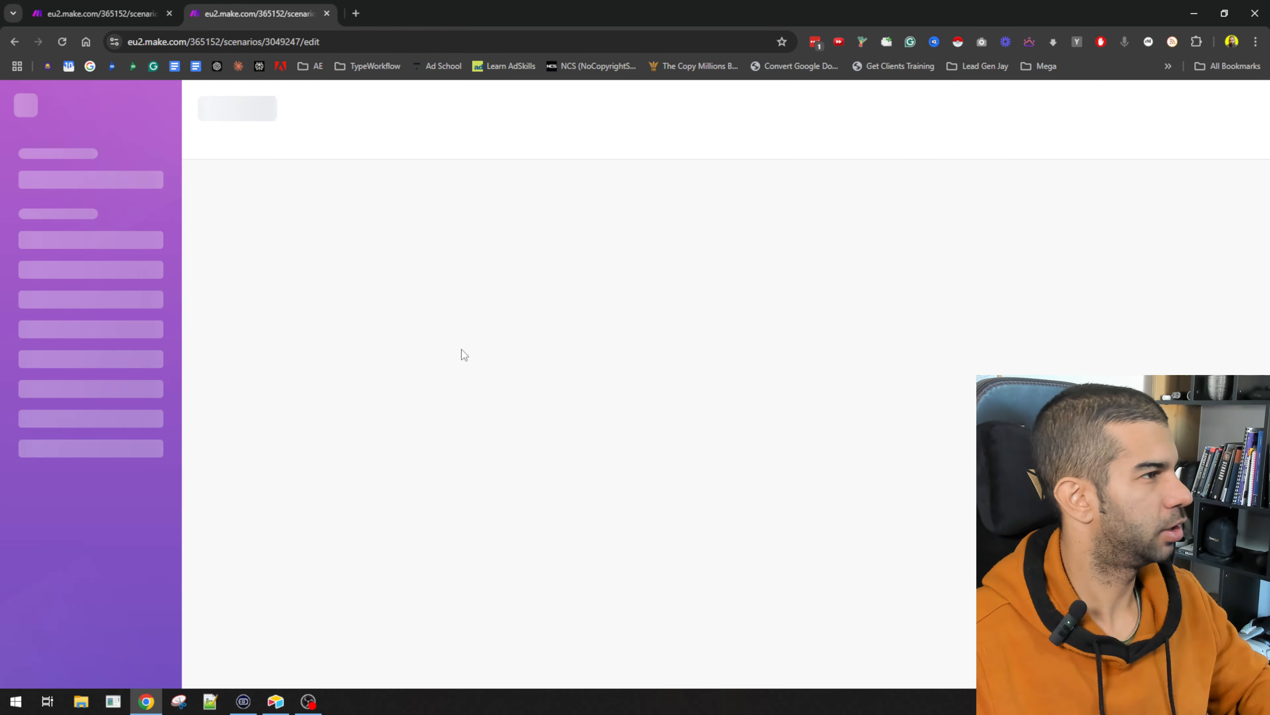
click(136, 11)
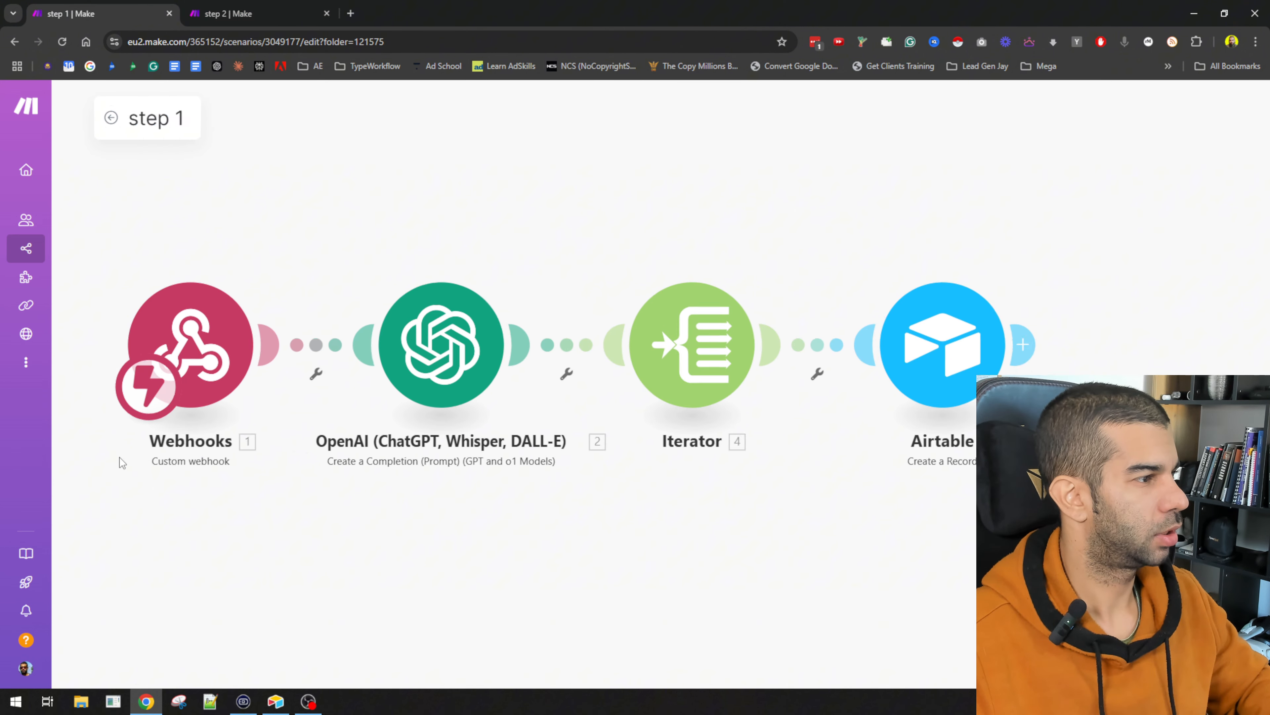
click(266, 12)
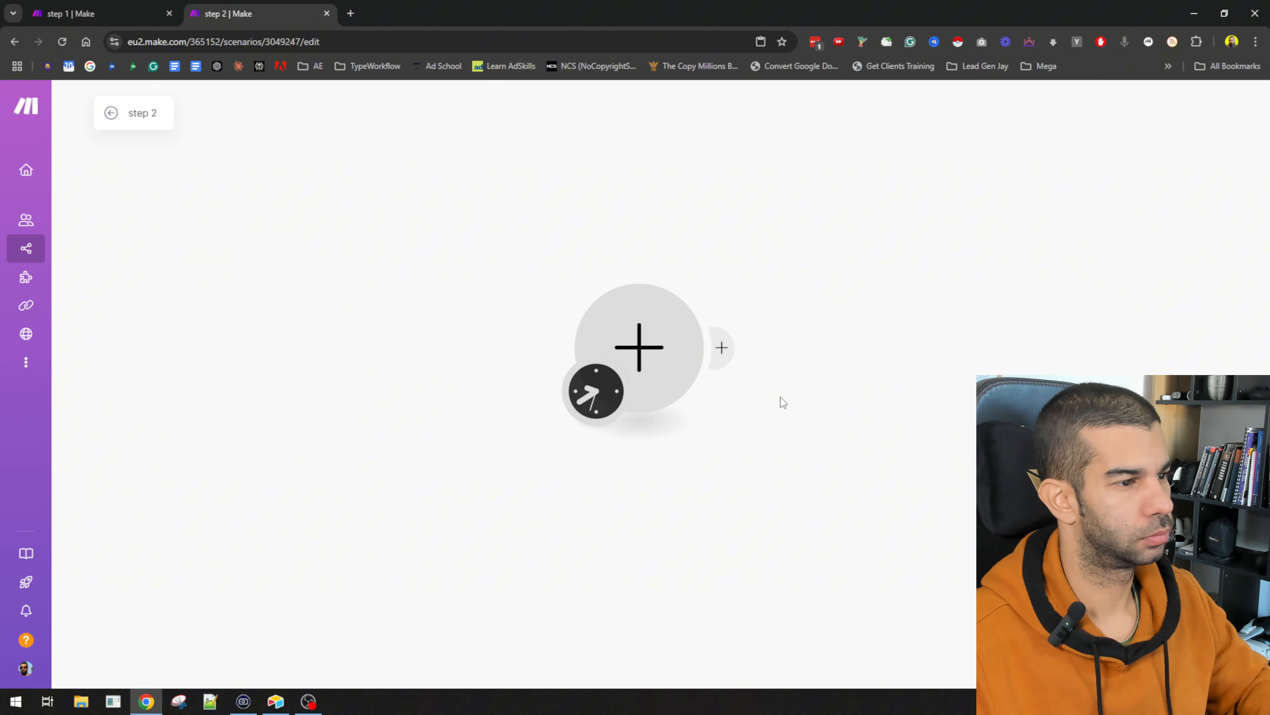
Step: Paste the copied Webhooks module into step 2, delete the empty placeholder, and create a new webhook
key(ctrl+v)
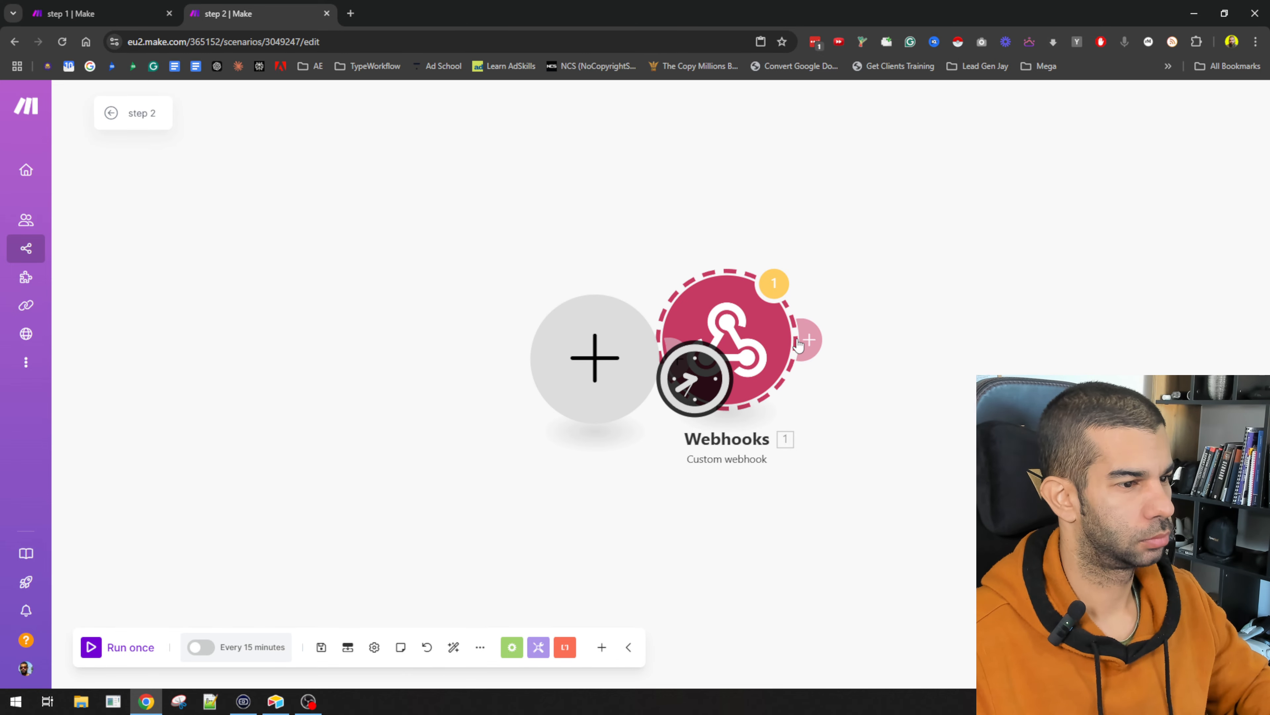
right_click(582, 364)
click(626, 393)
click(749, 321)
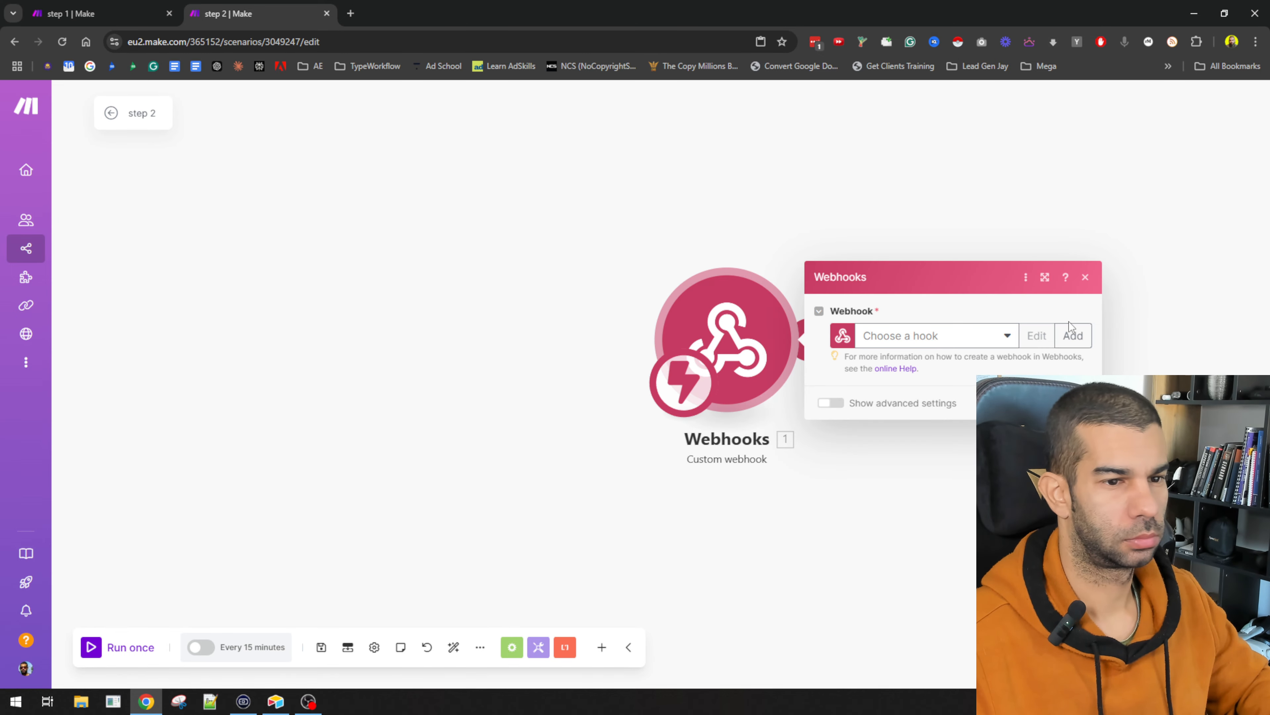
click(1073, 335)
click(1027, 447)
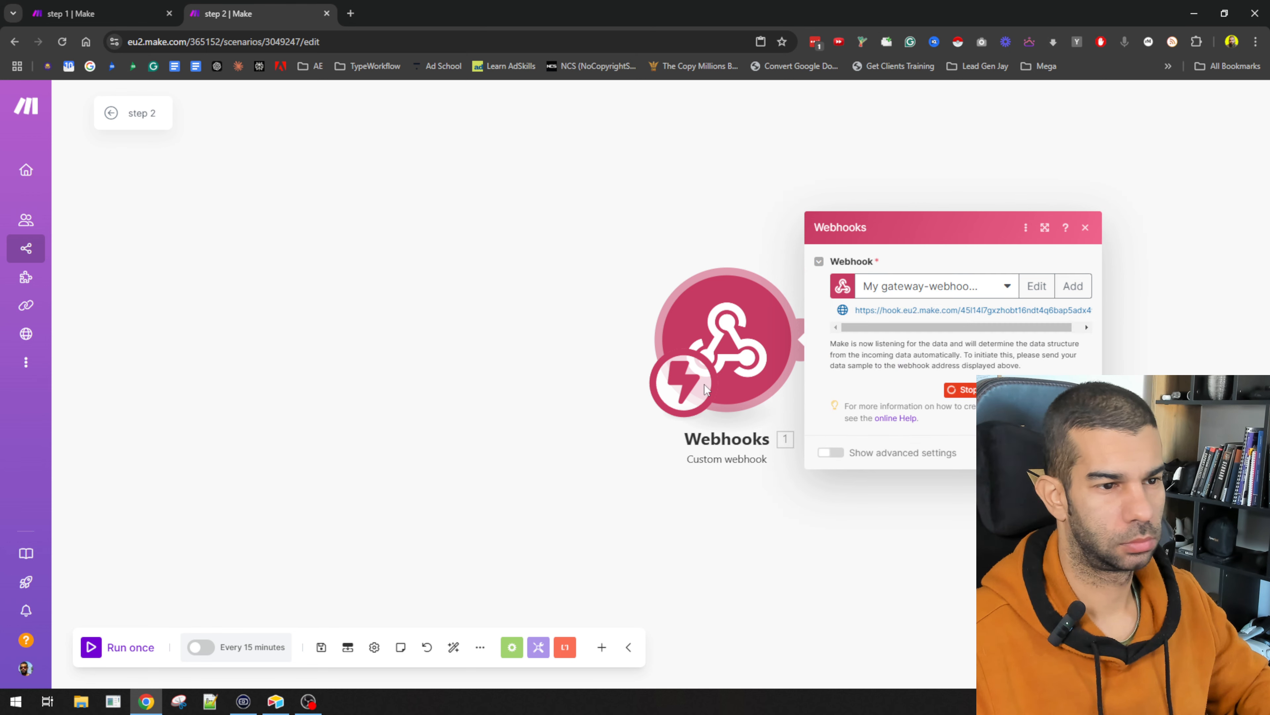
click(1079, 451)
Step: Move the webhook module left on the canvas, then switch over to Airtable
drag(727, 340, 428, 343)
click(428, 342)
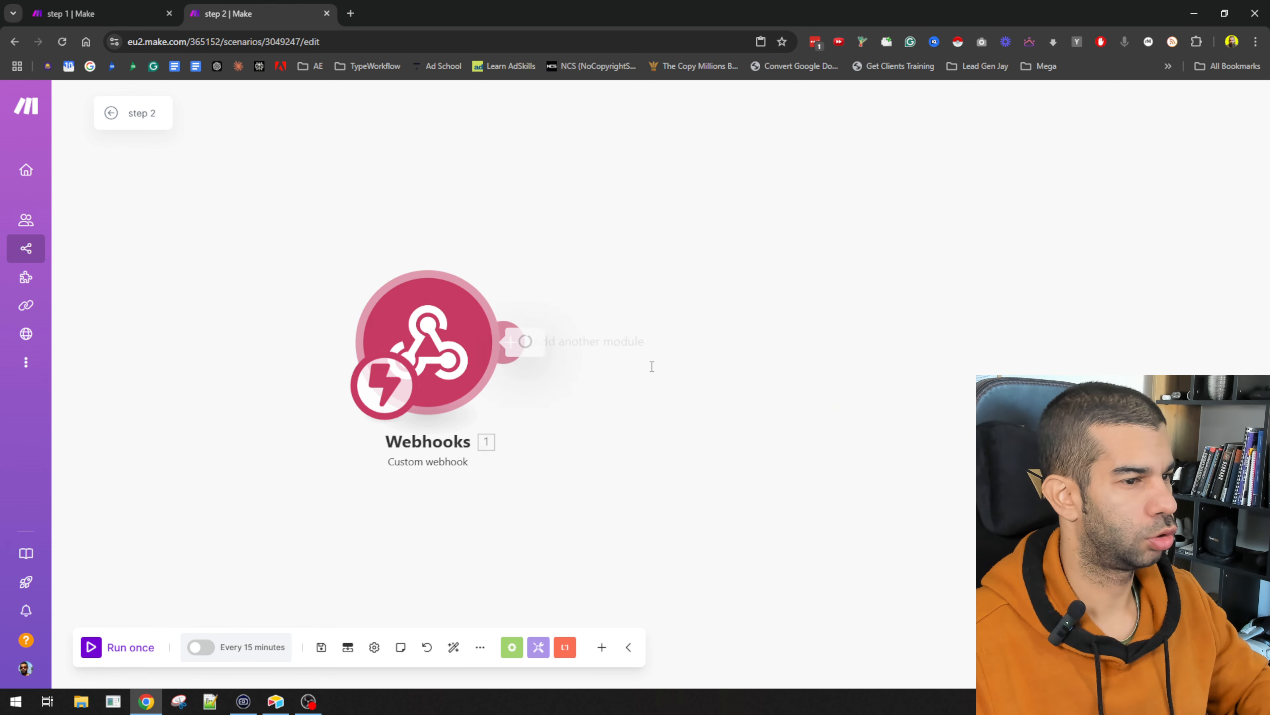
click(781, 432)
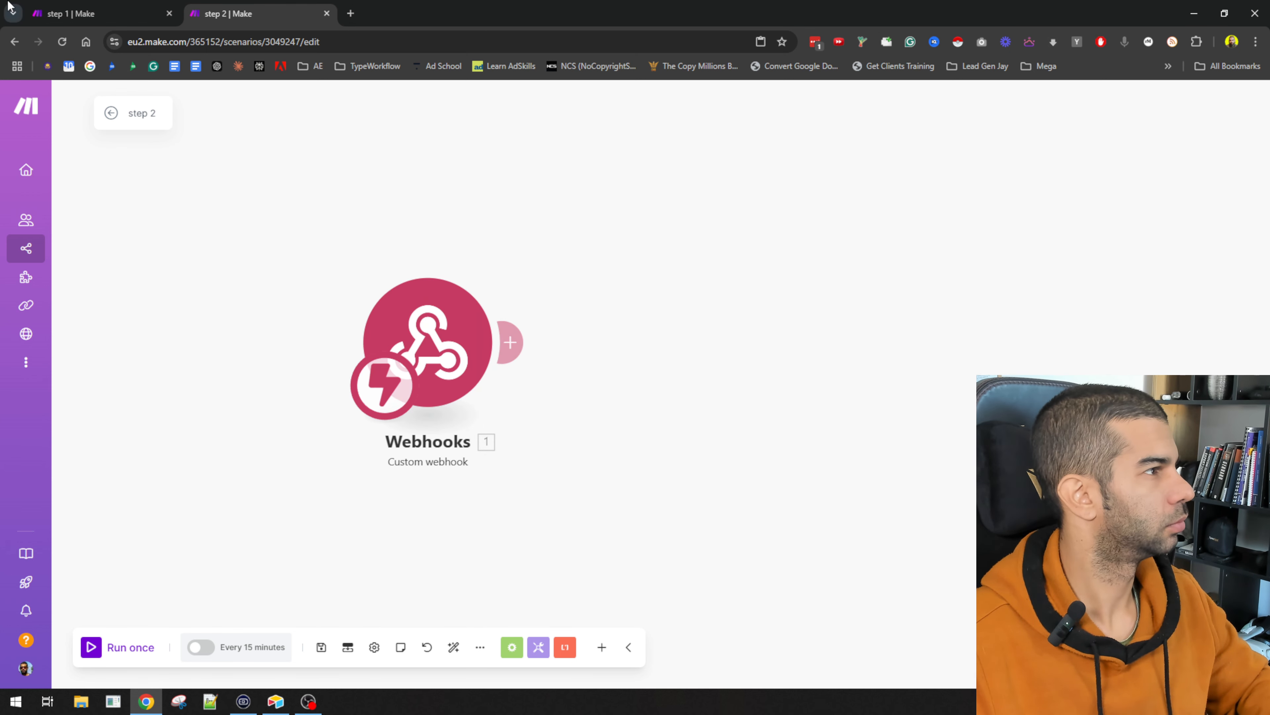
click(113, 6)
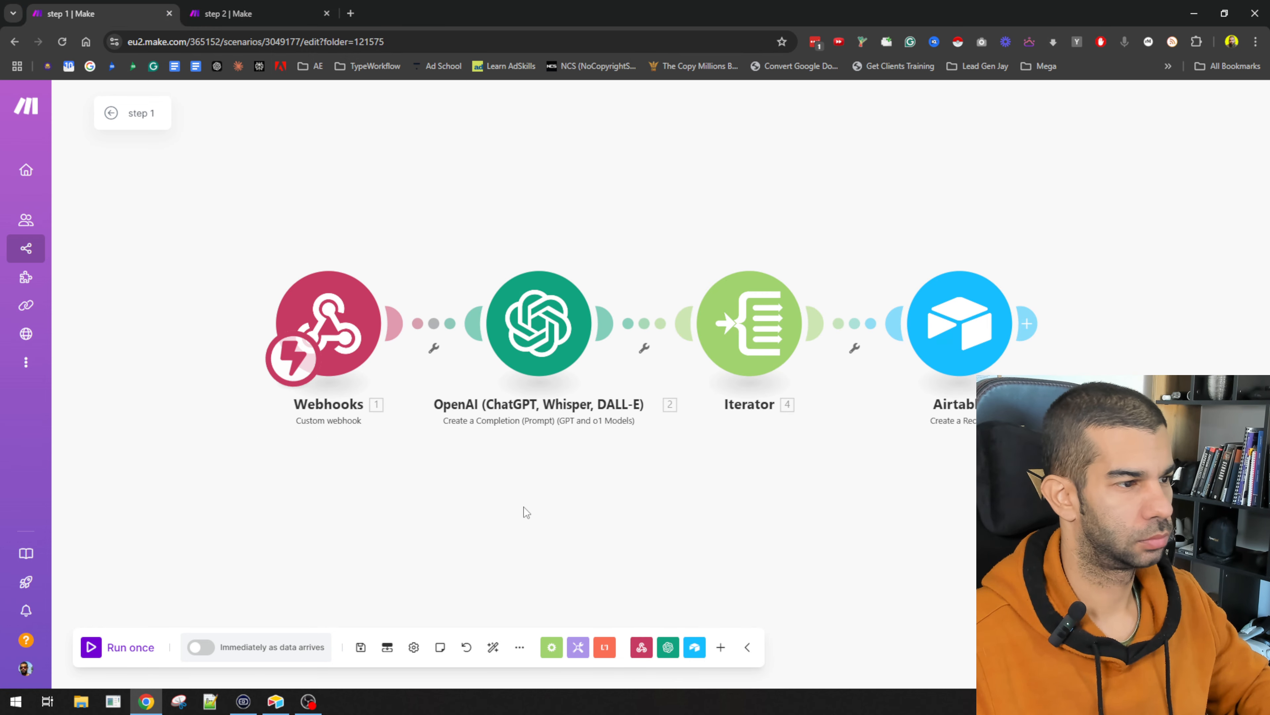
click(235, 13)
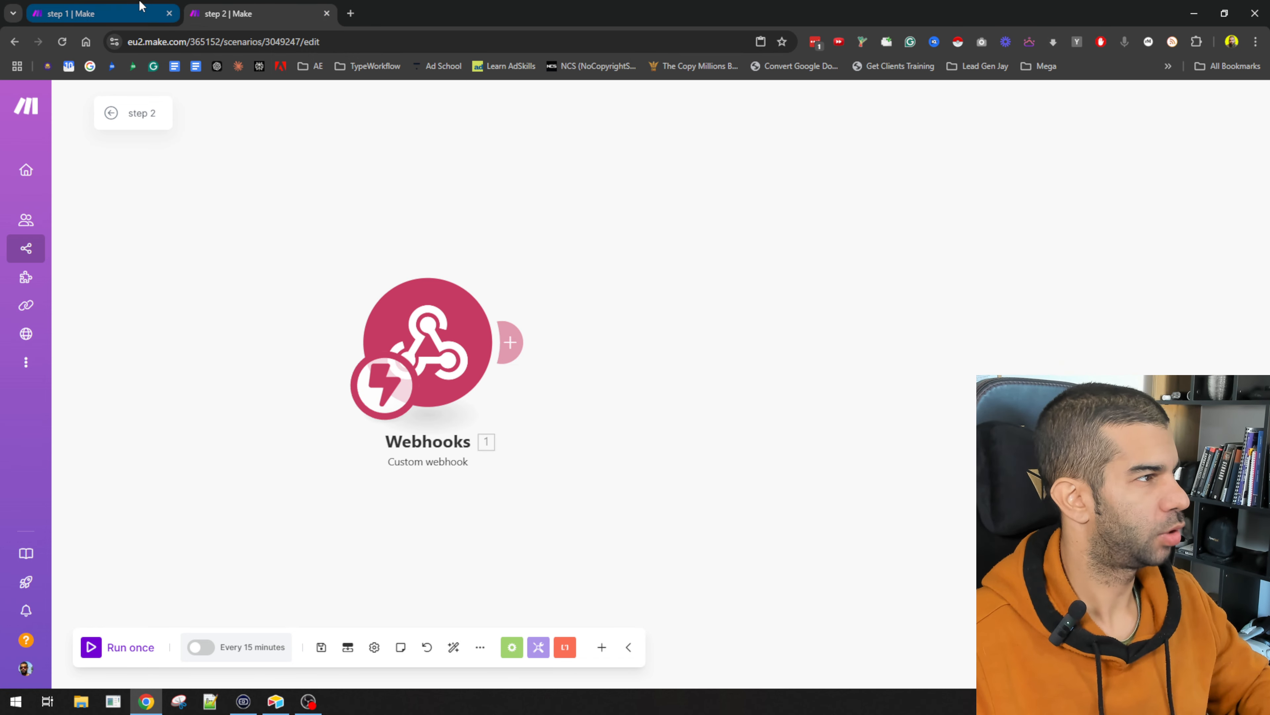
key(alt+Tab)
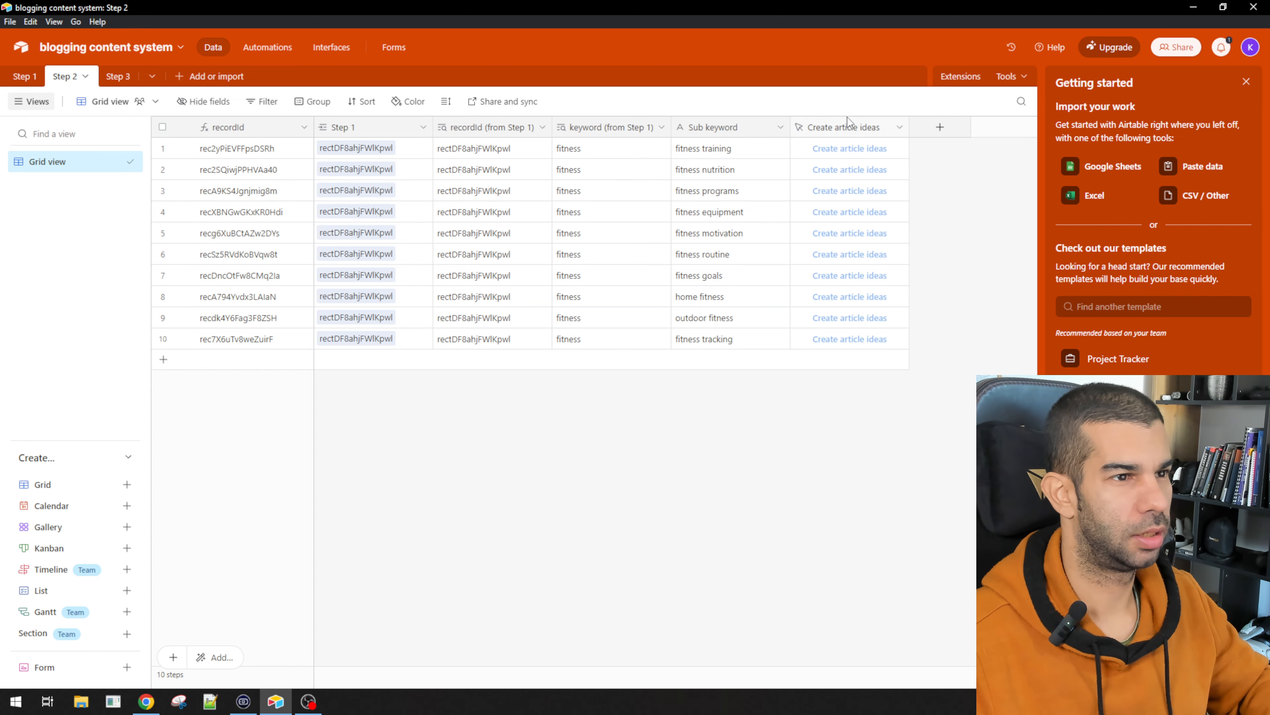
Step: Set the button URL to the new webhook with recId, mainKeyword and subKeyword field parameters, and save
double_click(848, 127)
click(511, 356)
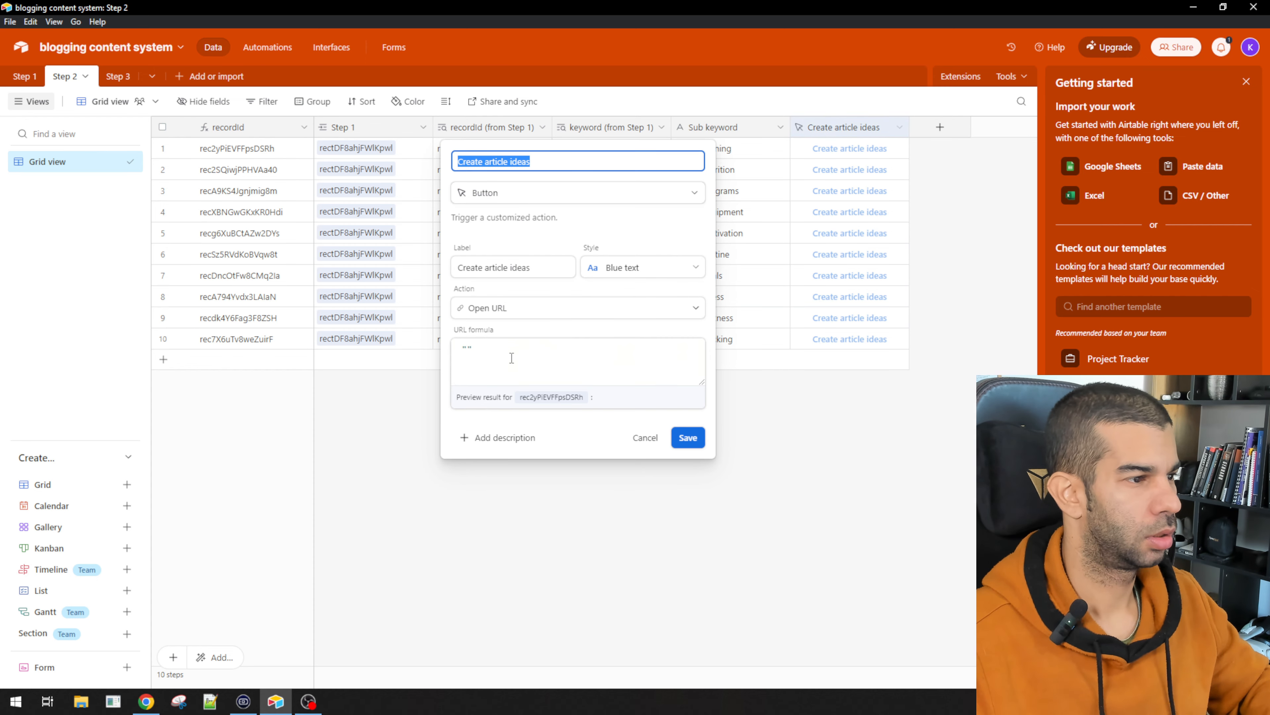
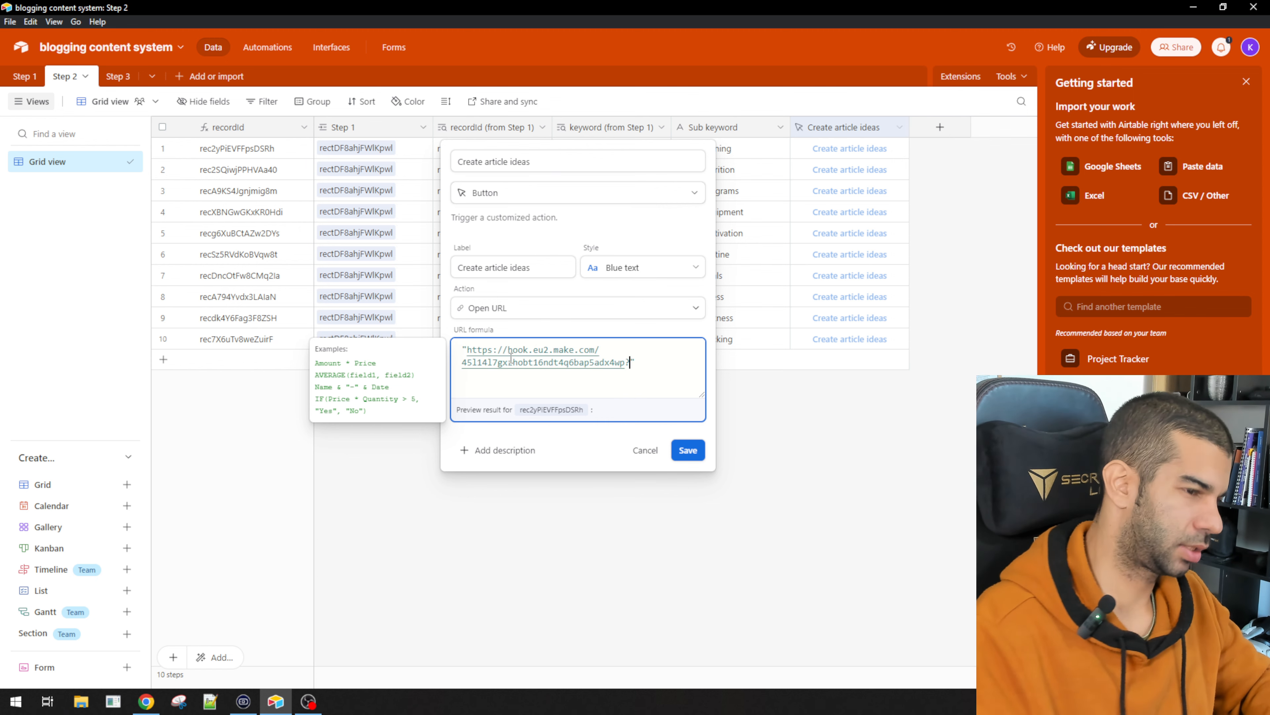
text(?)
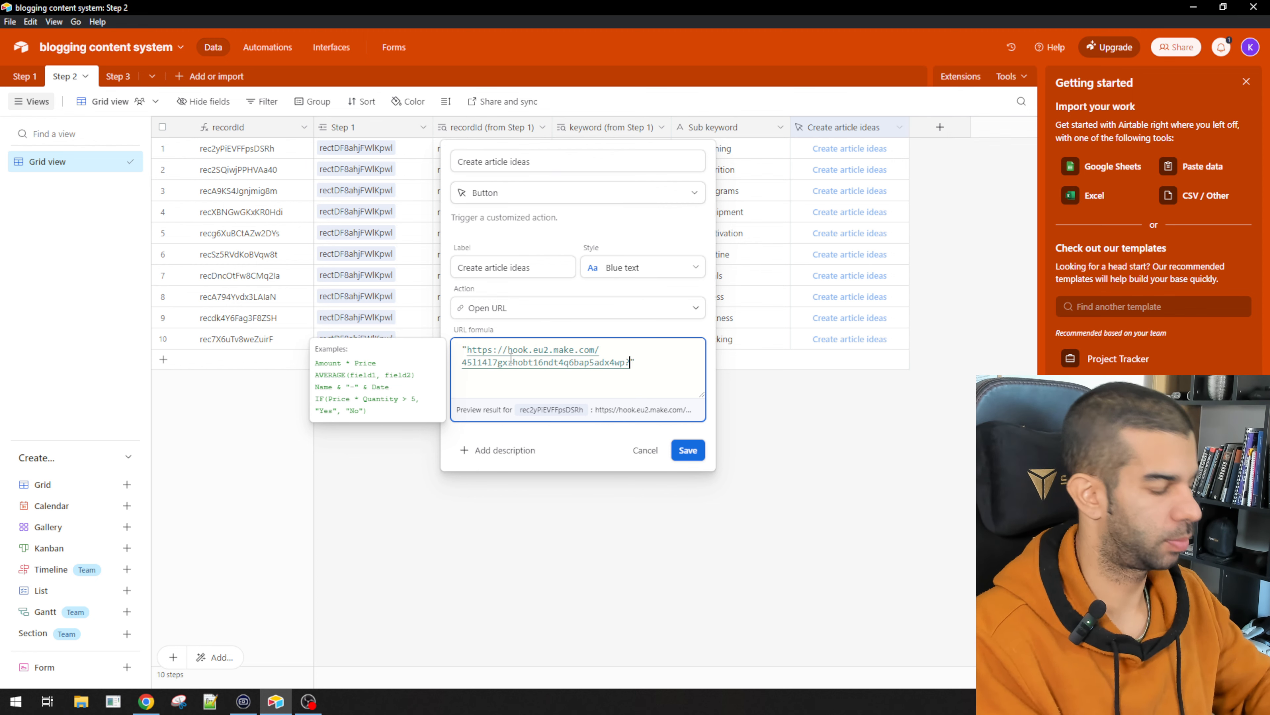
text(rec)
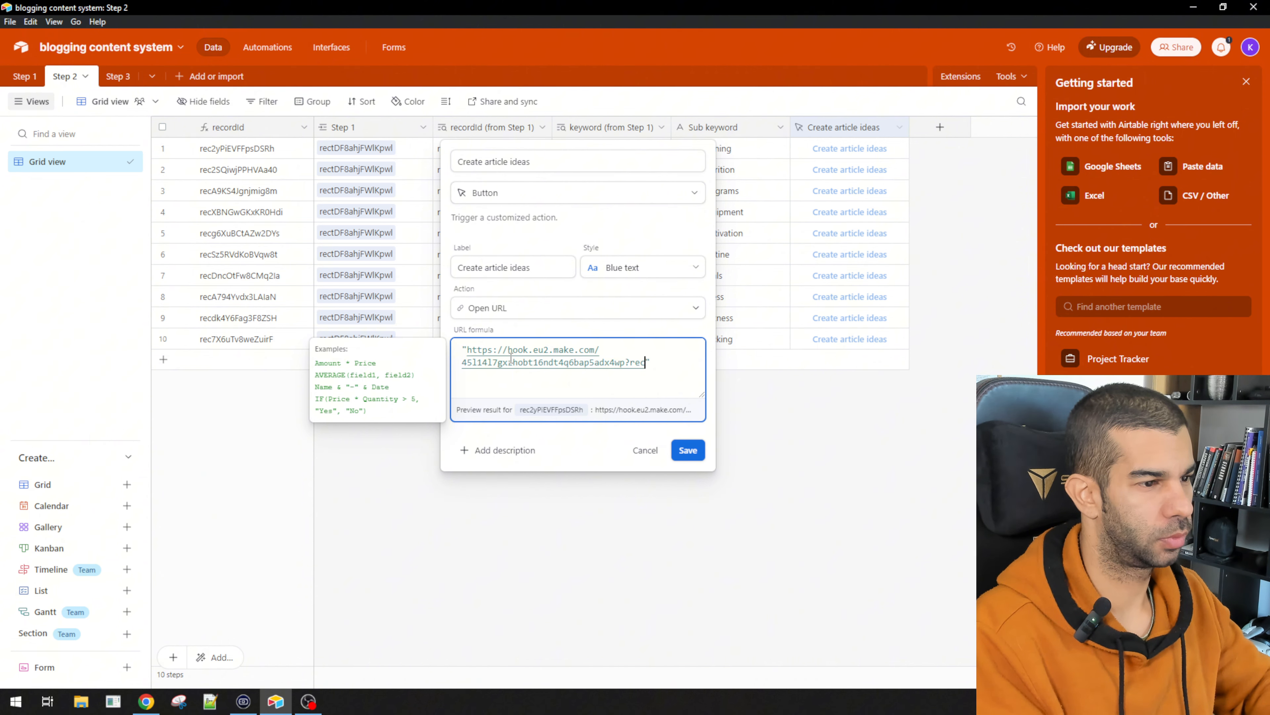
text(Id=")
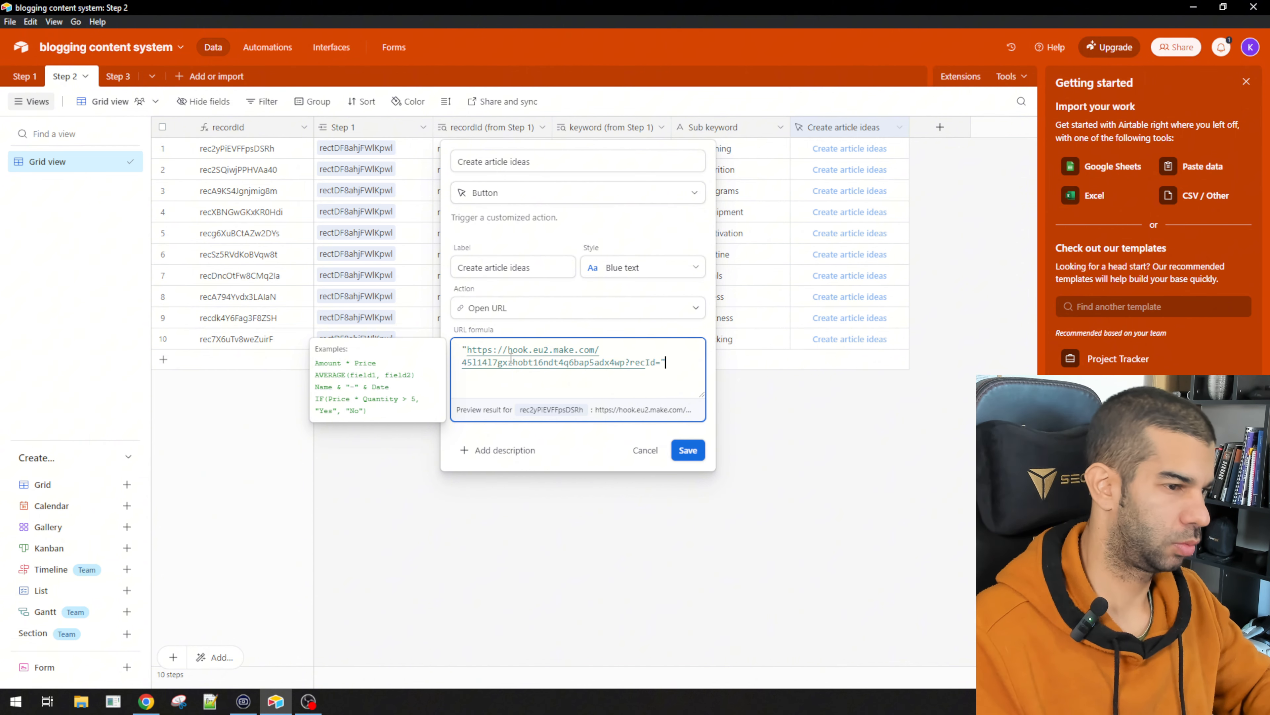
text(&rec)
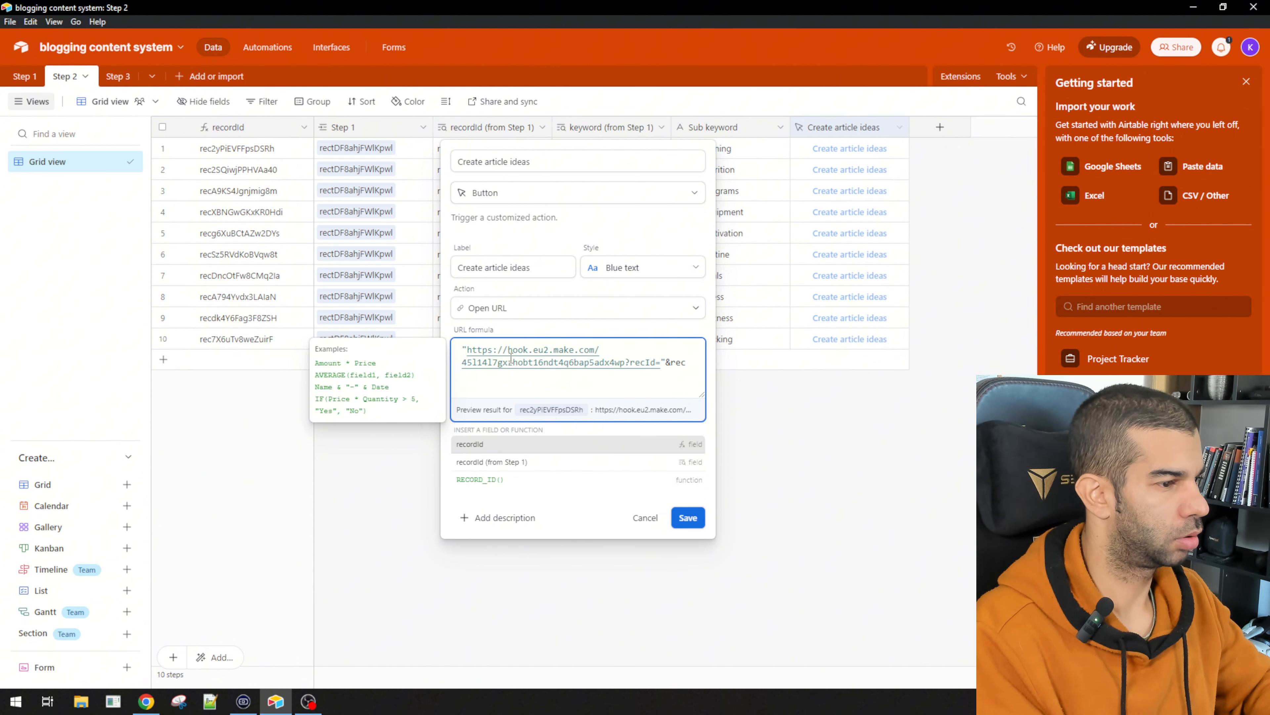
key(Return)
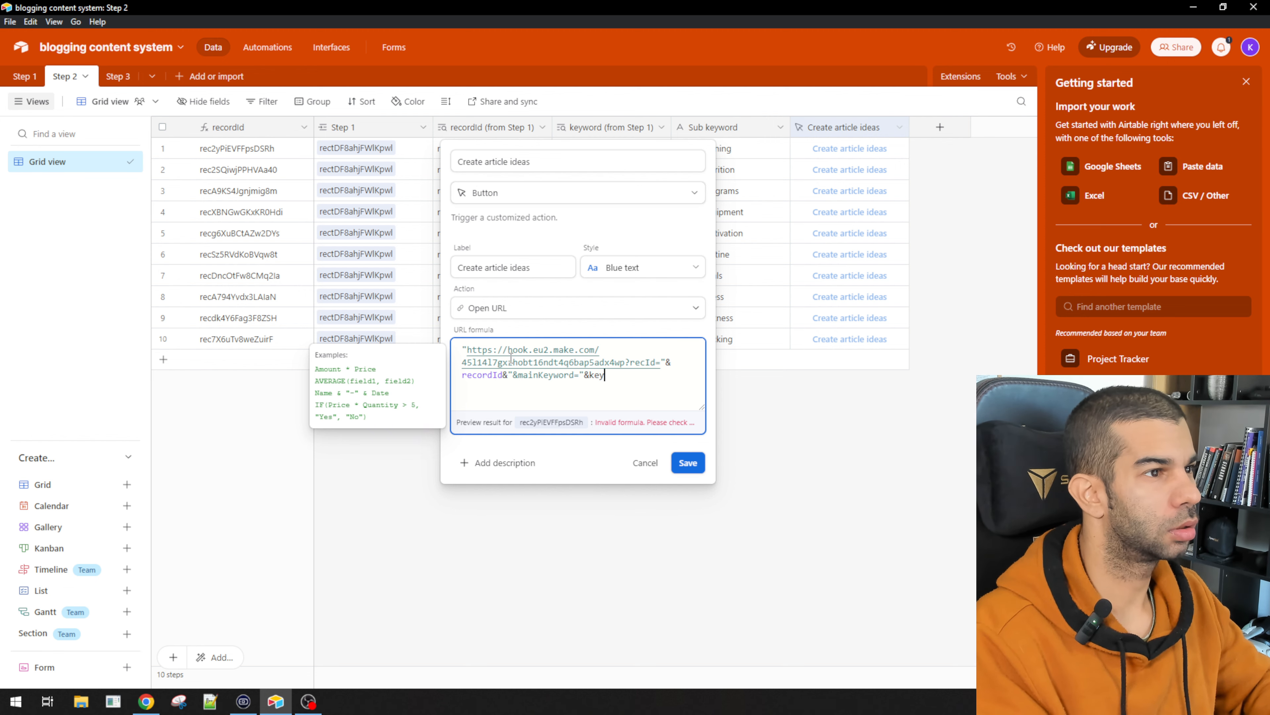
text(wor)
key(Tab)
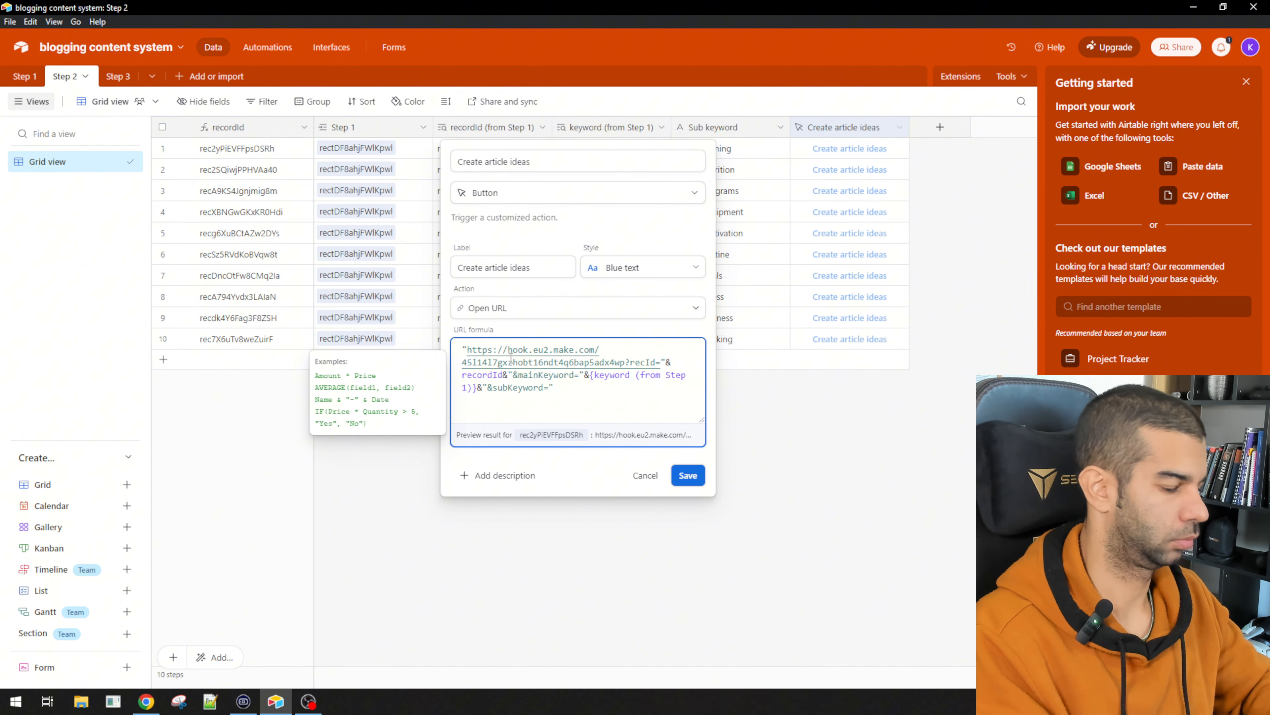
text({Sub keyword})
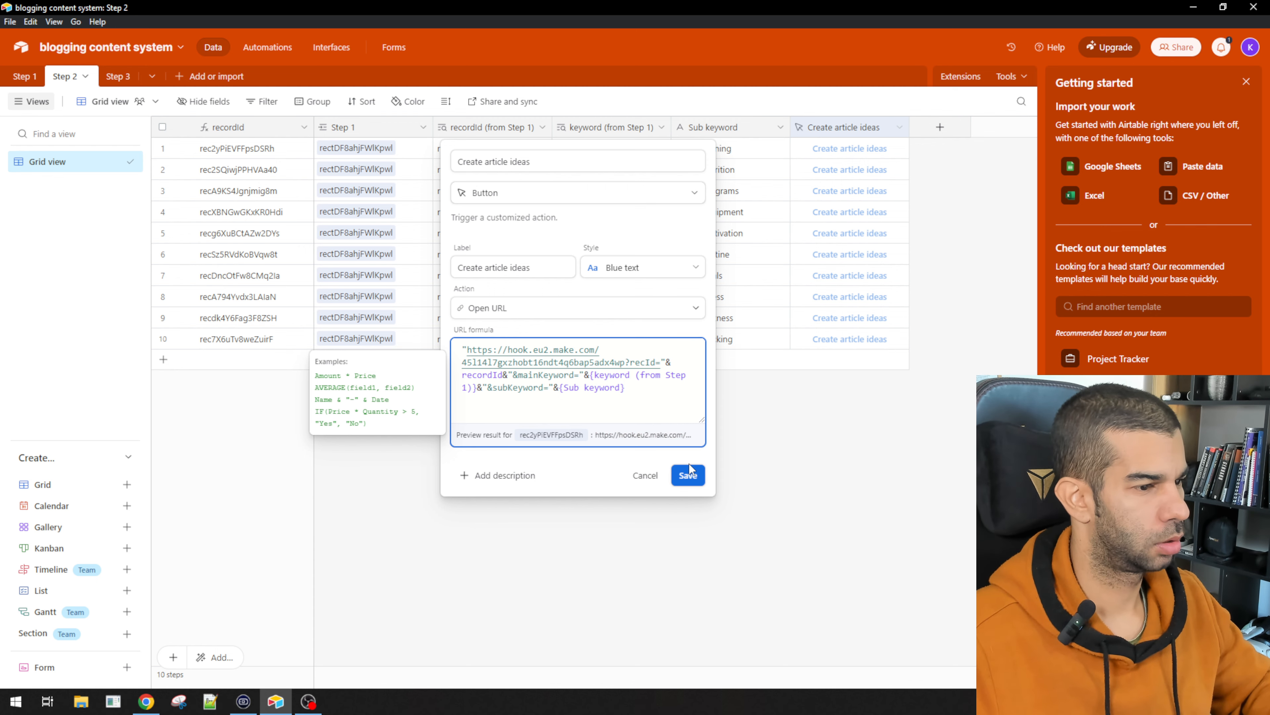
click(688, 476)
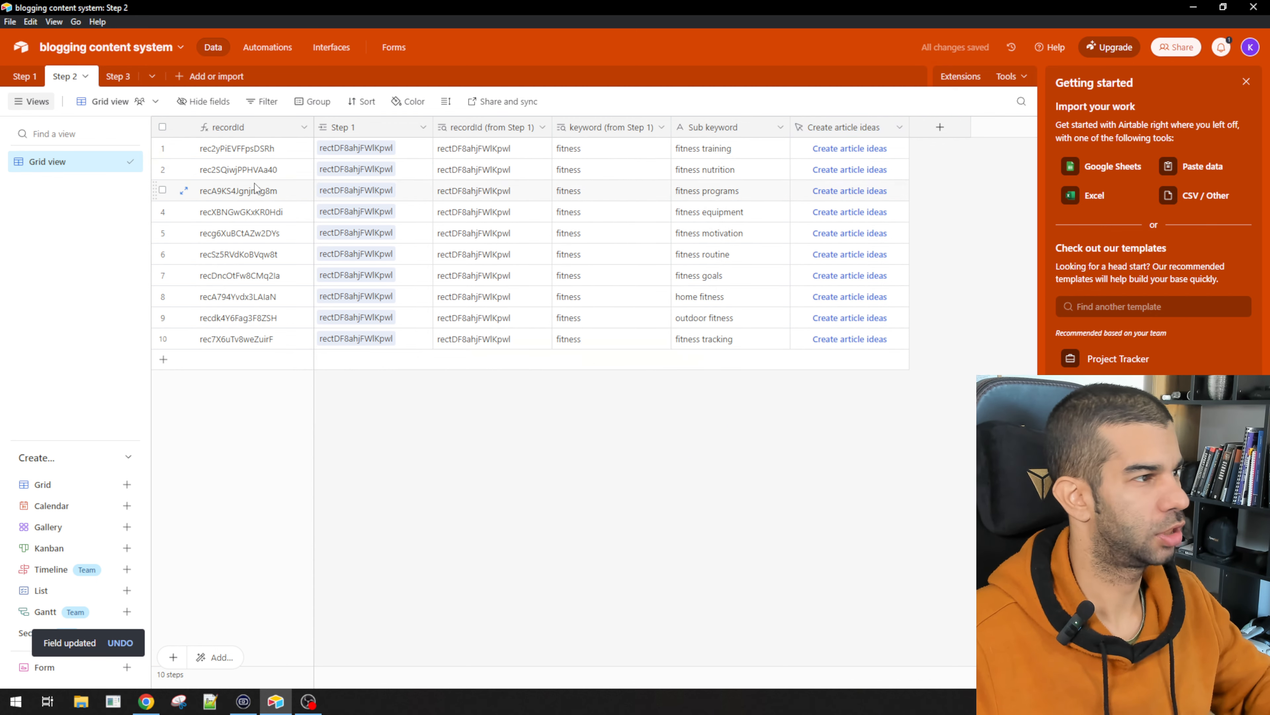
key(alt+Tab)
Step: Add an OpenAI Create a Completion module after the webhook
drag(408, 338, 285, 314)
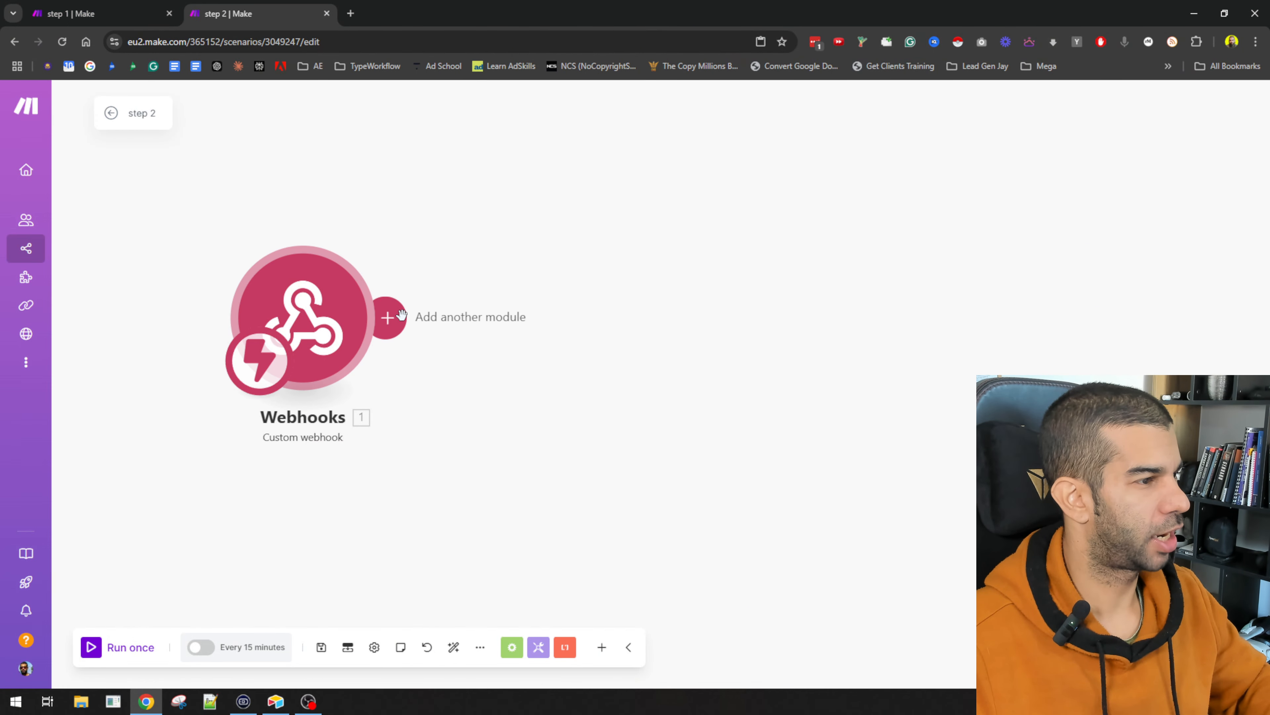
click(385, 317)
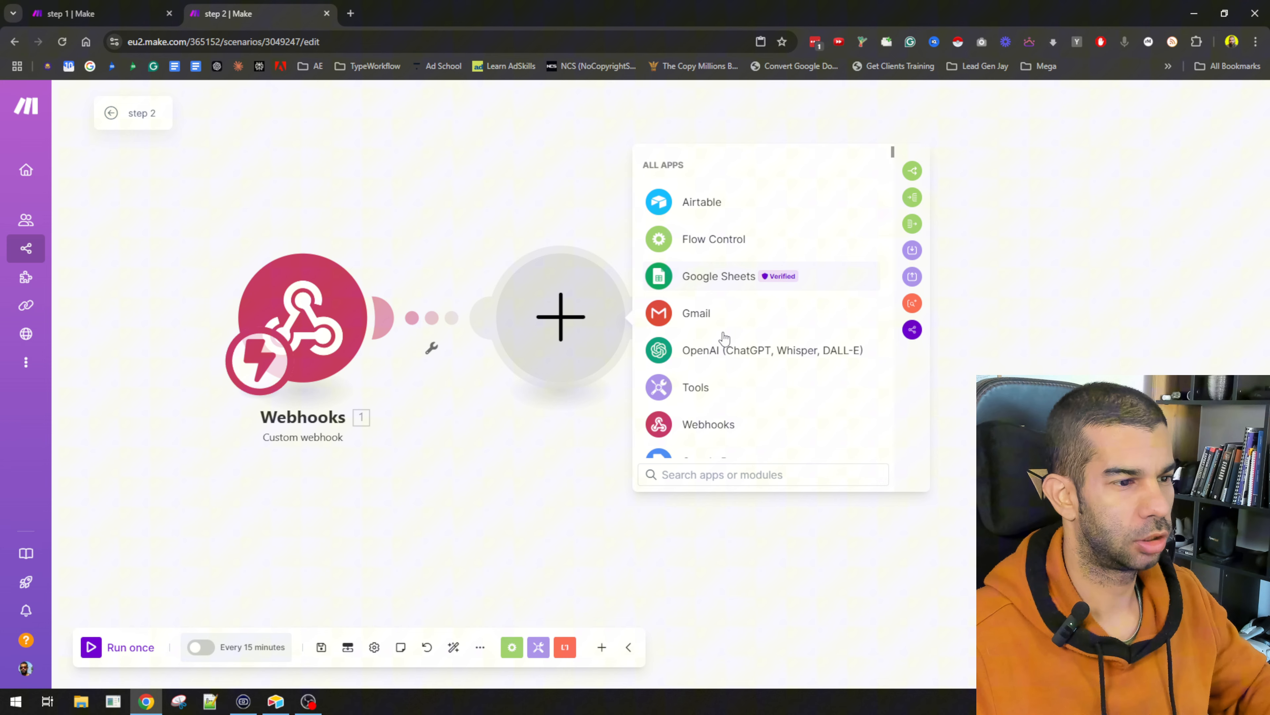
click(748, 359)
click(749, 358)
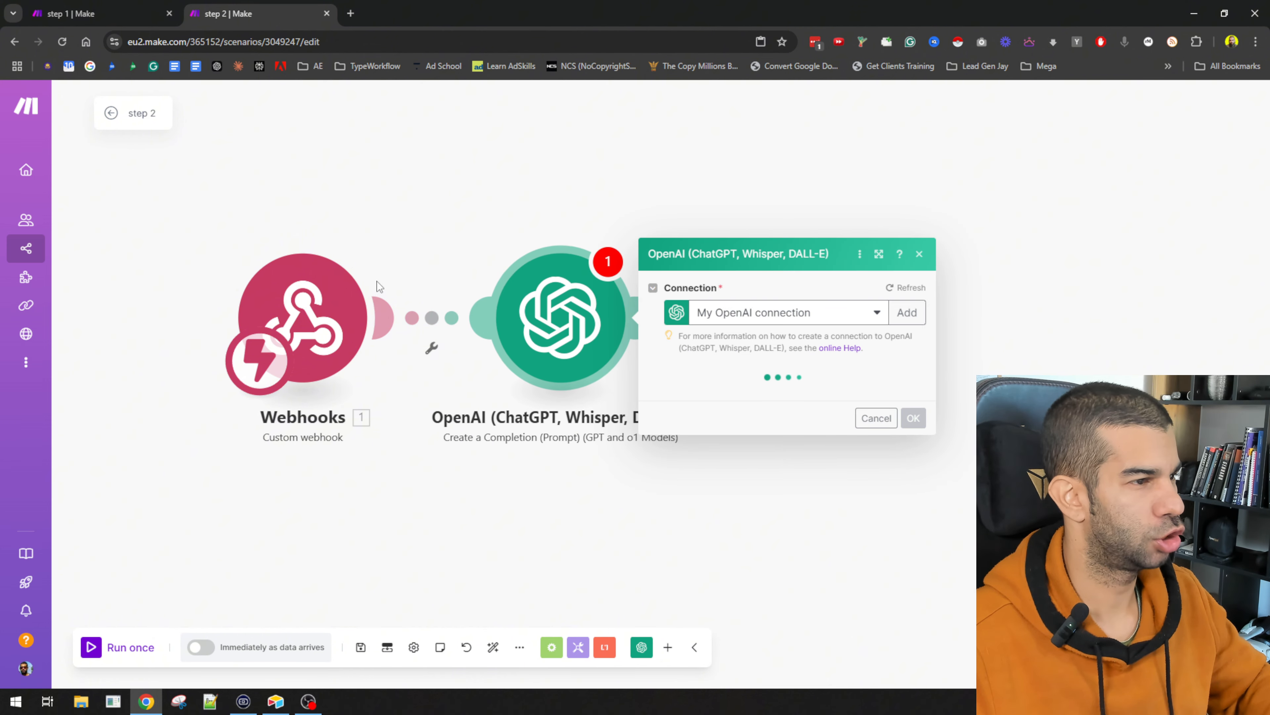
click(131, 6)
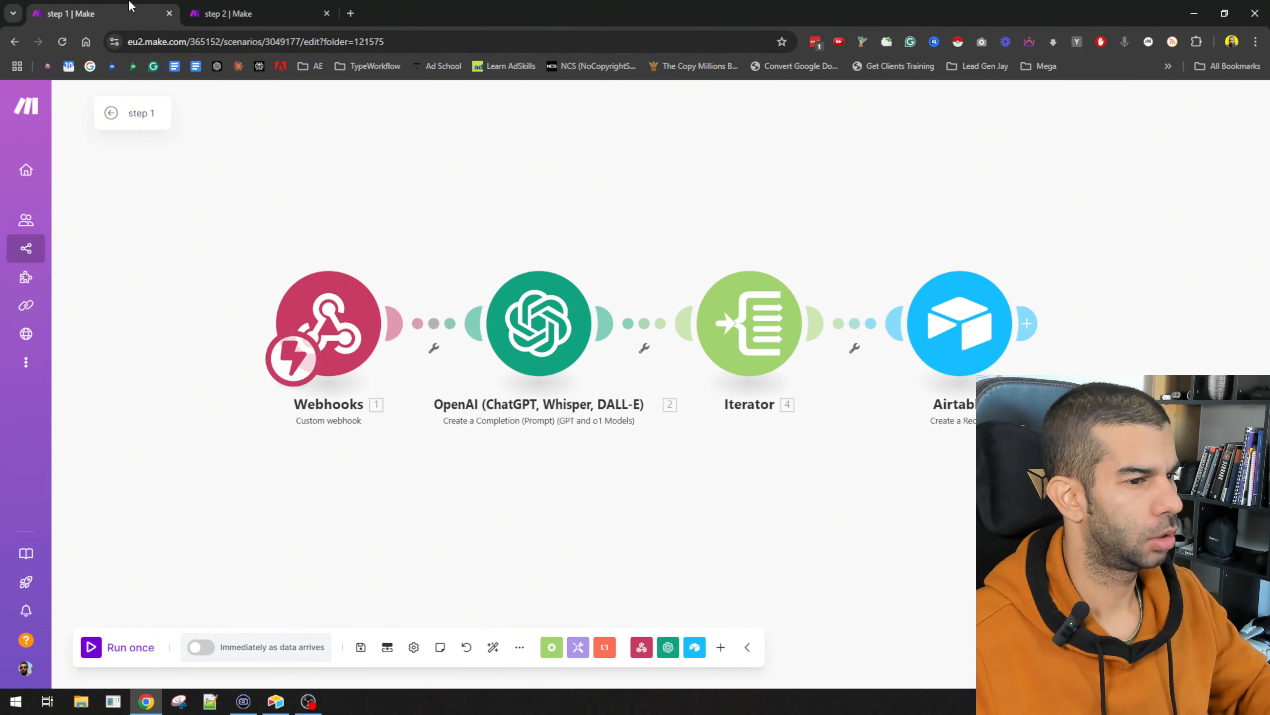
click(215, 14)
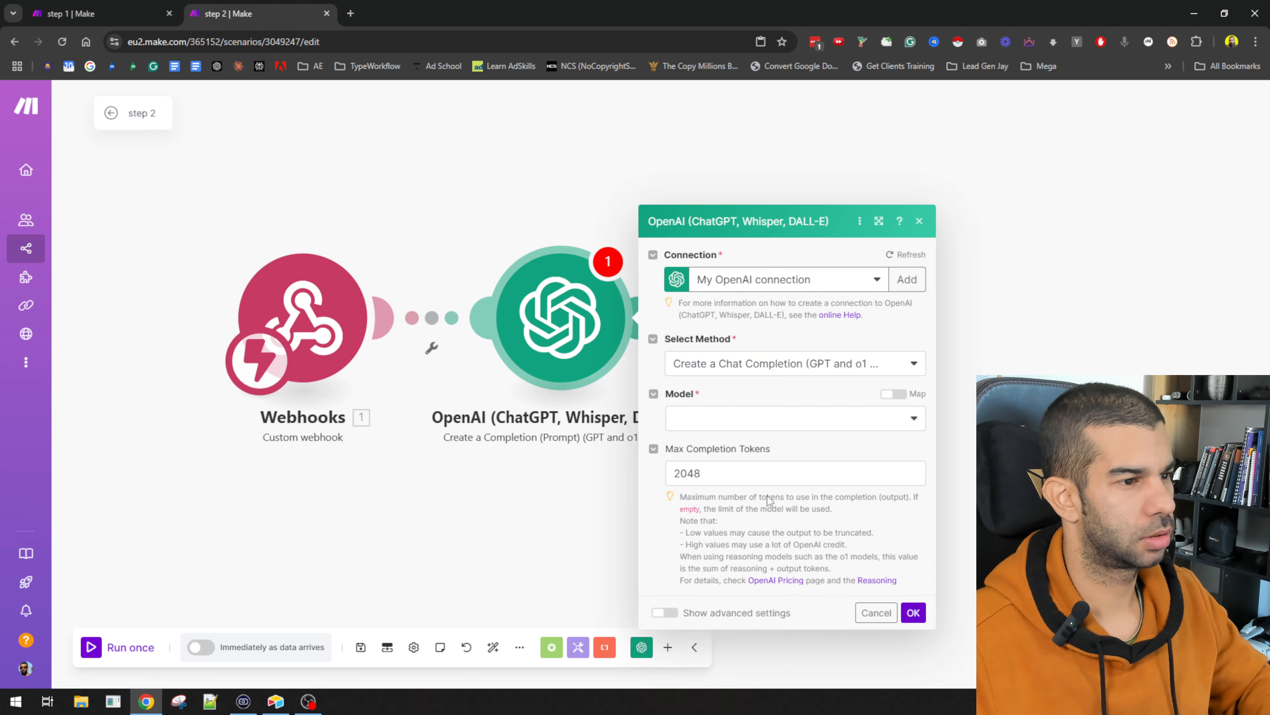
click(417, 592)
Step: Replace it with the OpenAI module copied from step 1, connected after Webhooks
key(ctrl+v)
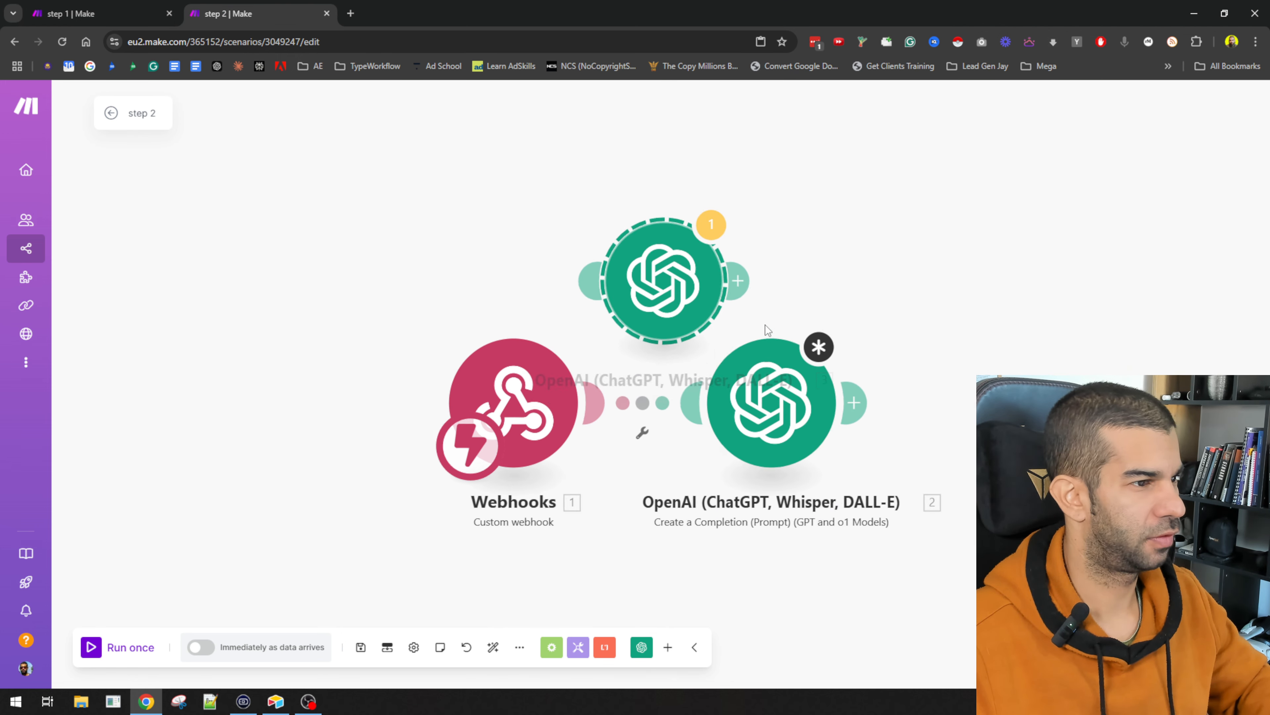
right_click(788, 407)
click(844, 567)
drag(696, 290, 801, 409)
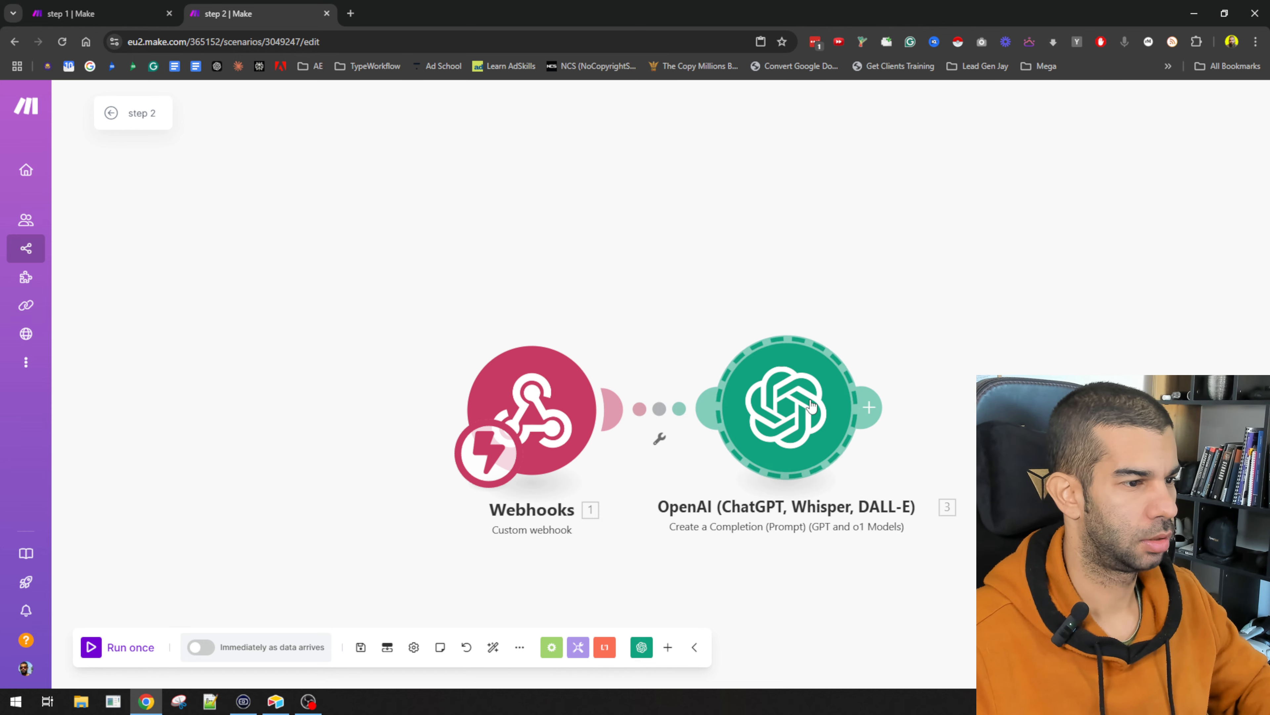
click(802, 409)
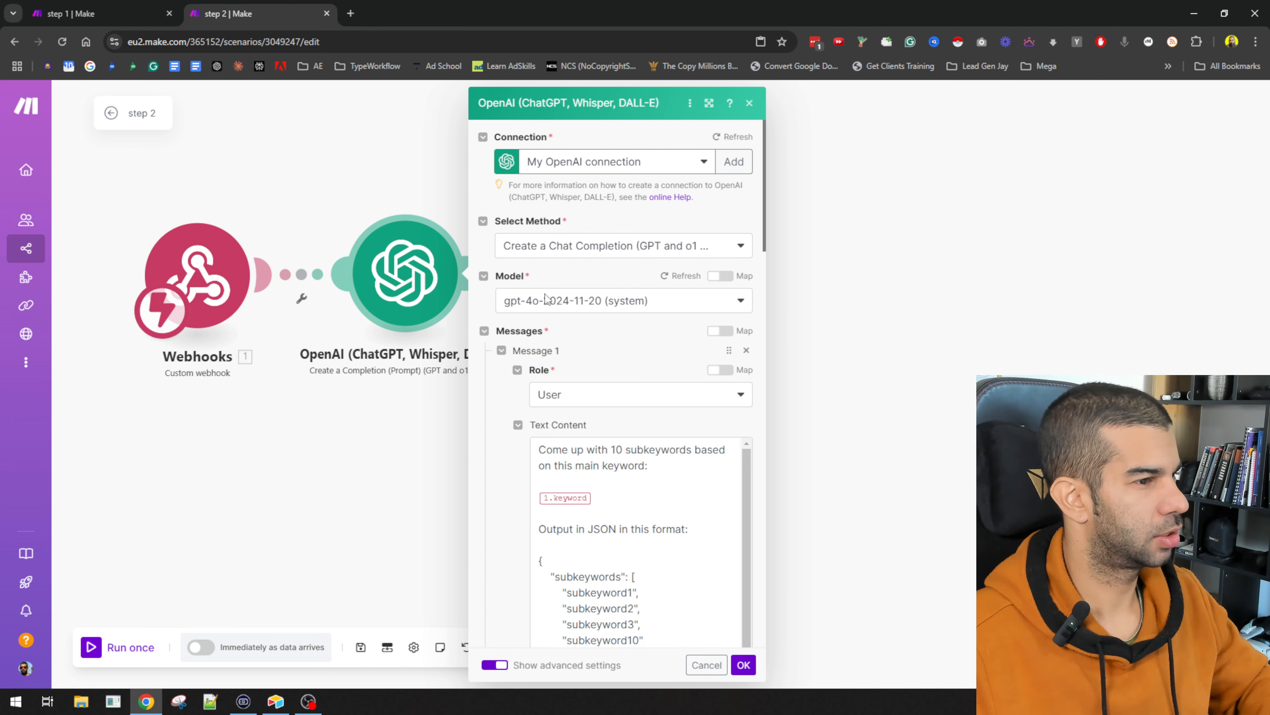
click(90, 5)
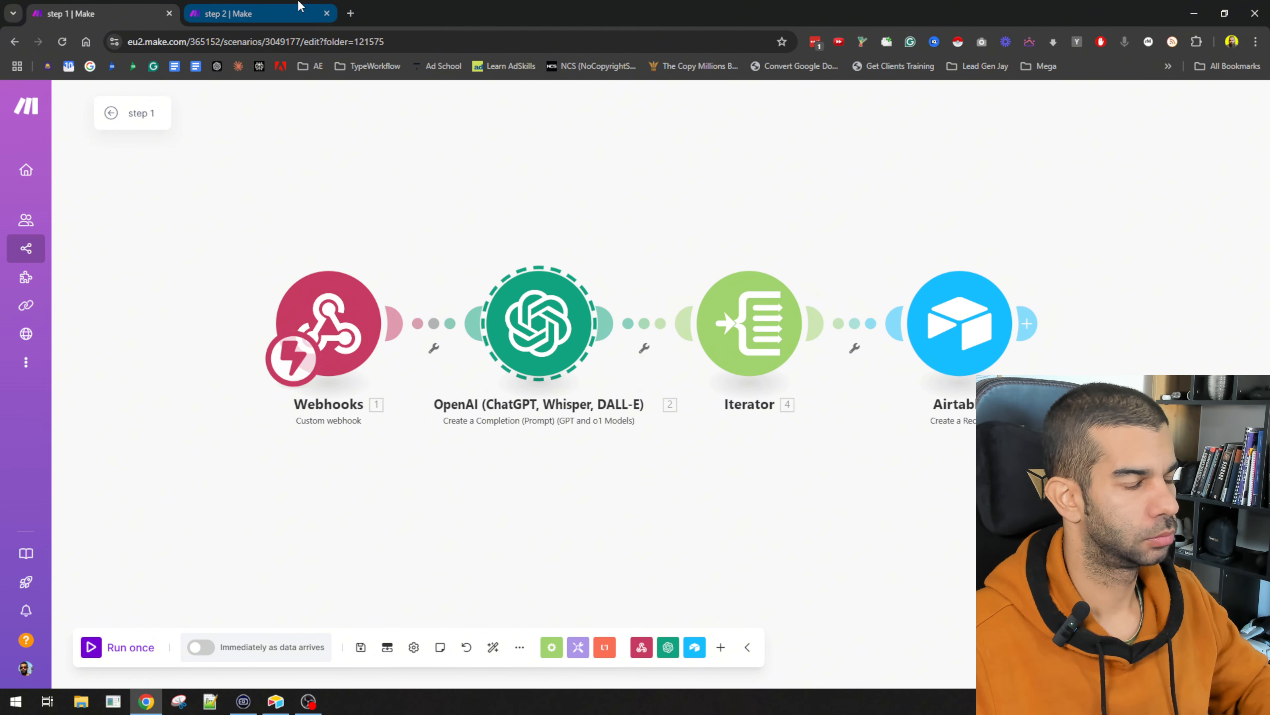
click(282, 6)
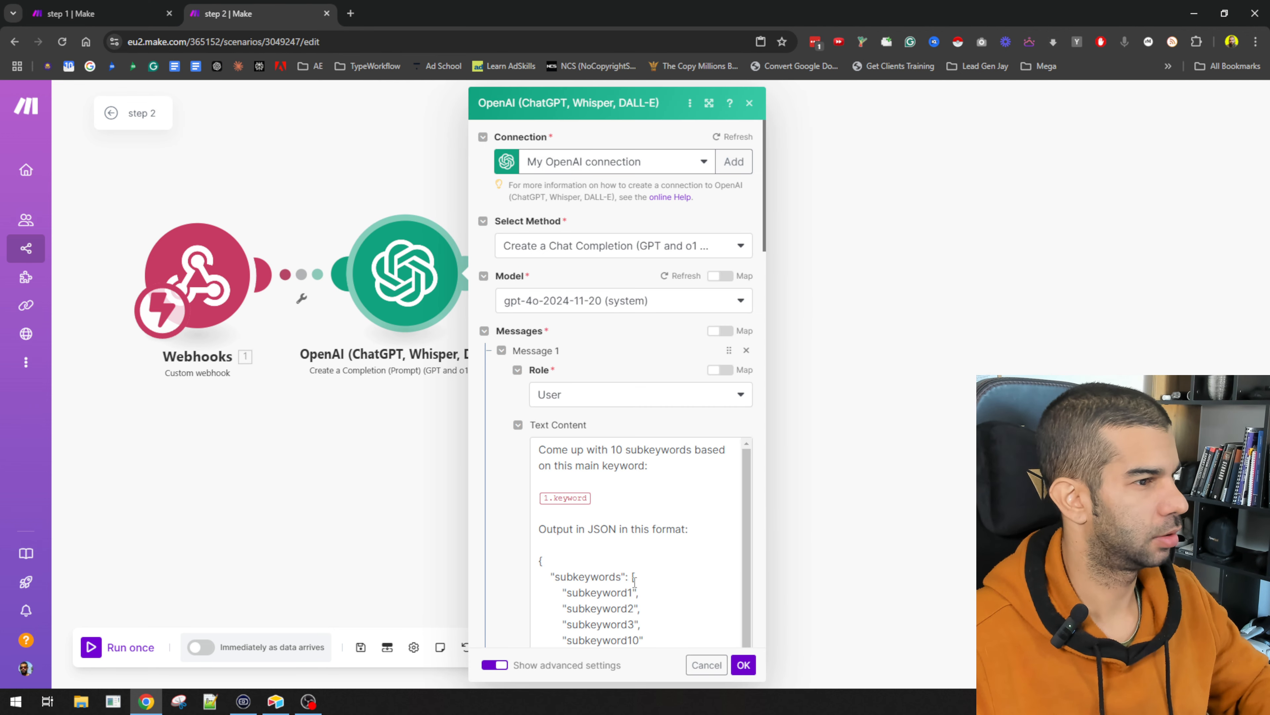
Step: Reword the prompt to request 20 SEO-title article ideas for a sub keyword of the bigger keyword
scroll(544, 300, down, 5)
double_click(617, 185)
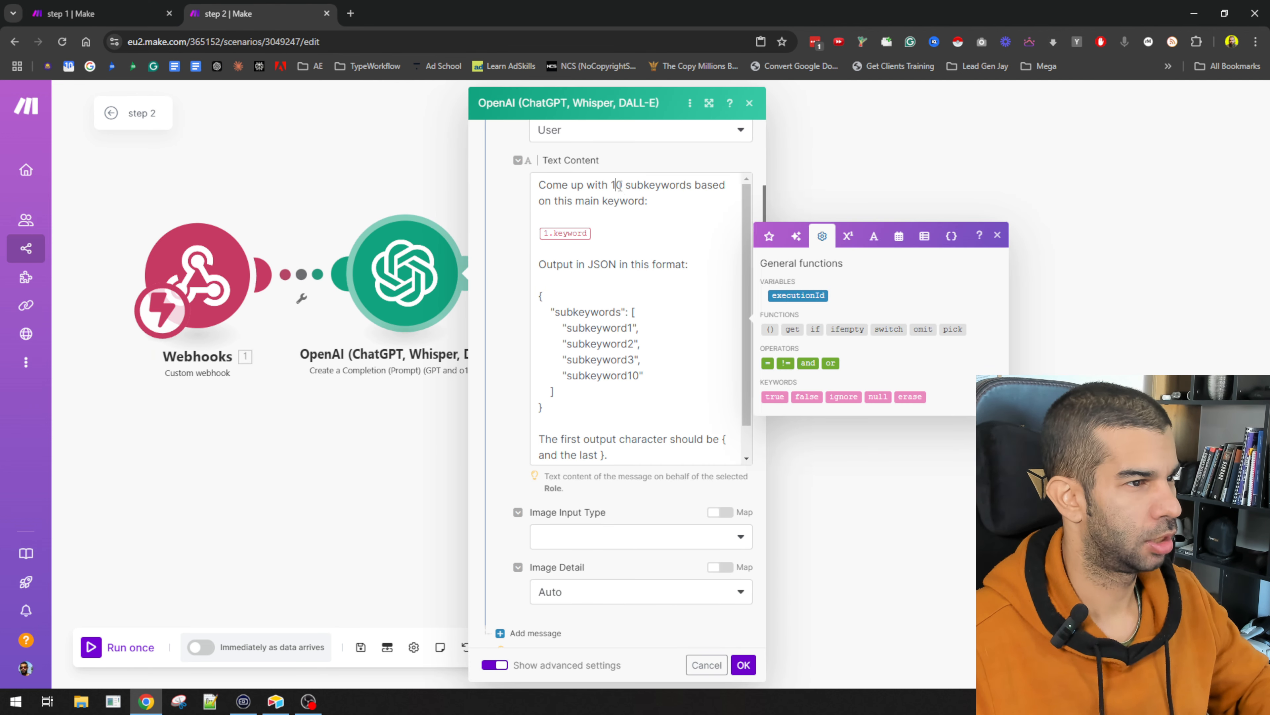
text(20 )
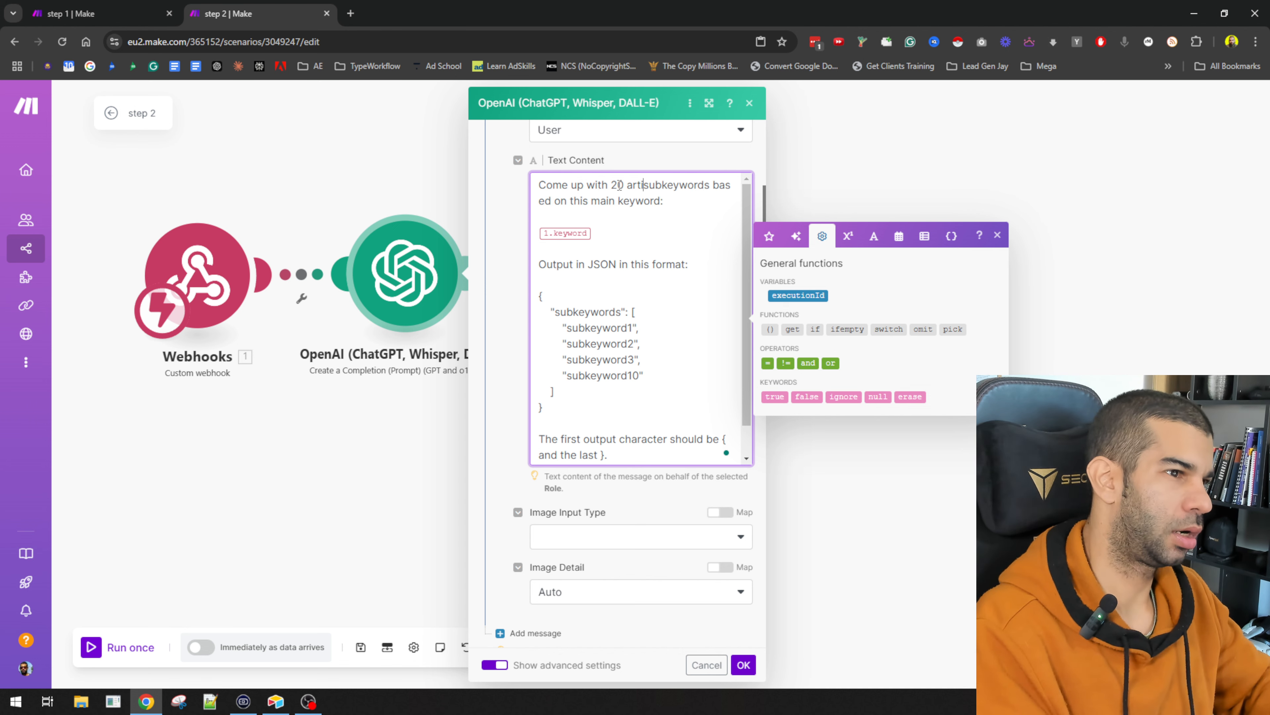
text(article )
text(ideas in the form of )
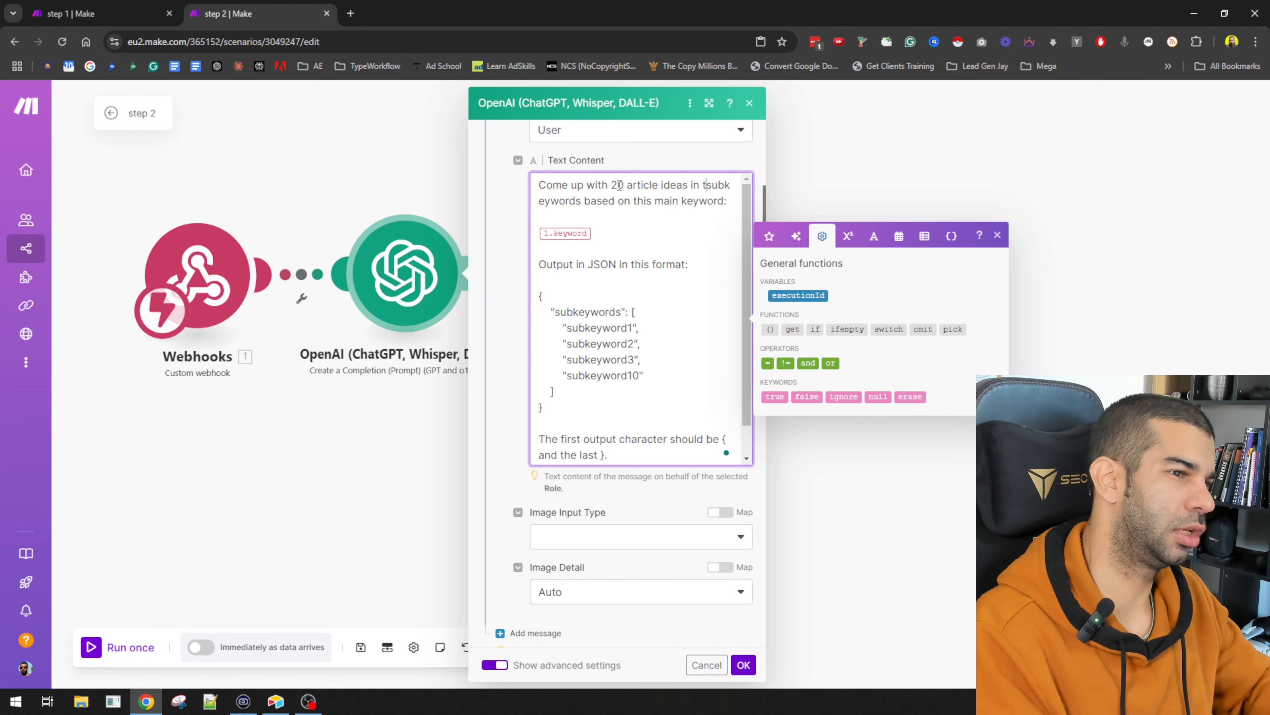
text(SEO titles)
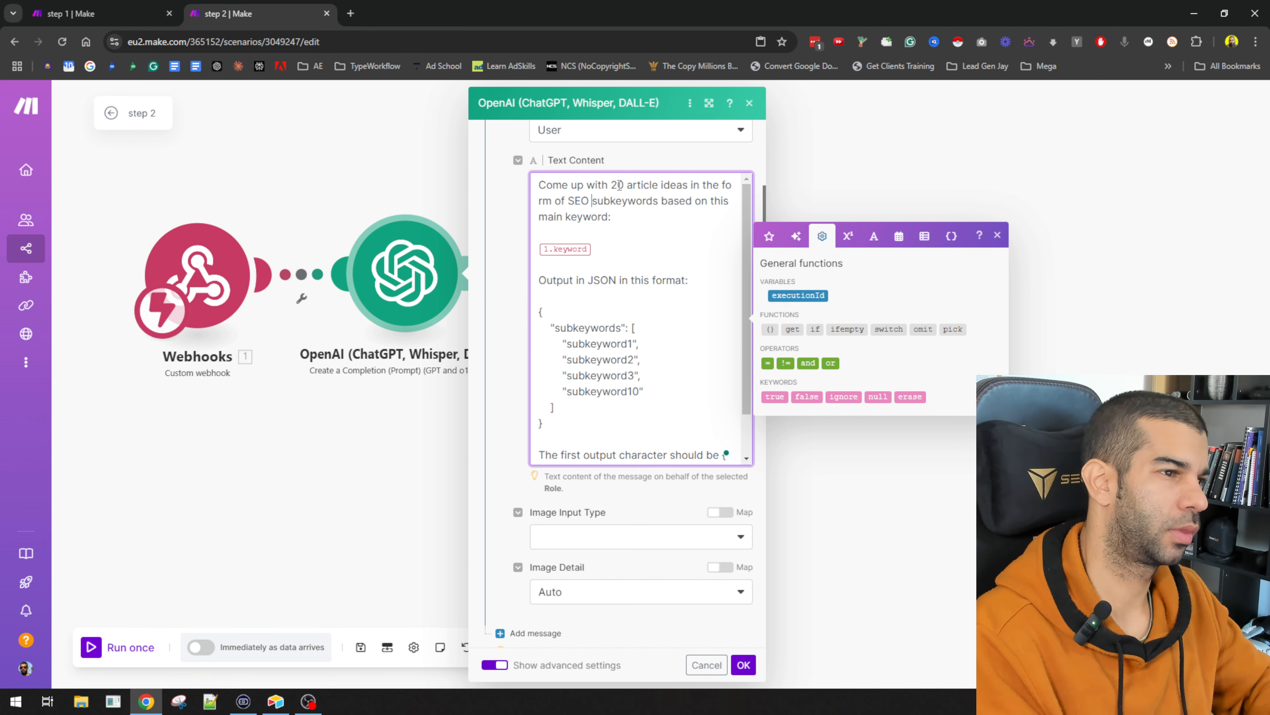
key(ctrl+Delete)
key(ctrl+Delete)
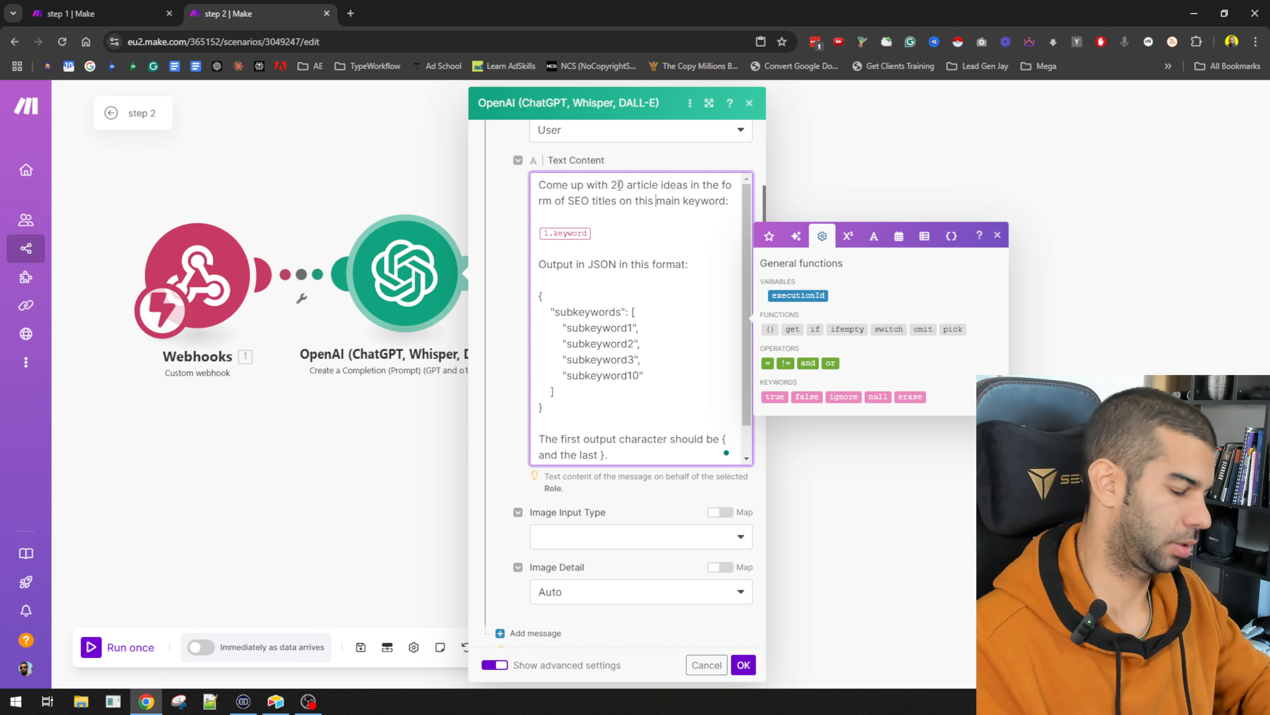
key(ctrl+Delete)
text(sub keyword)
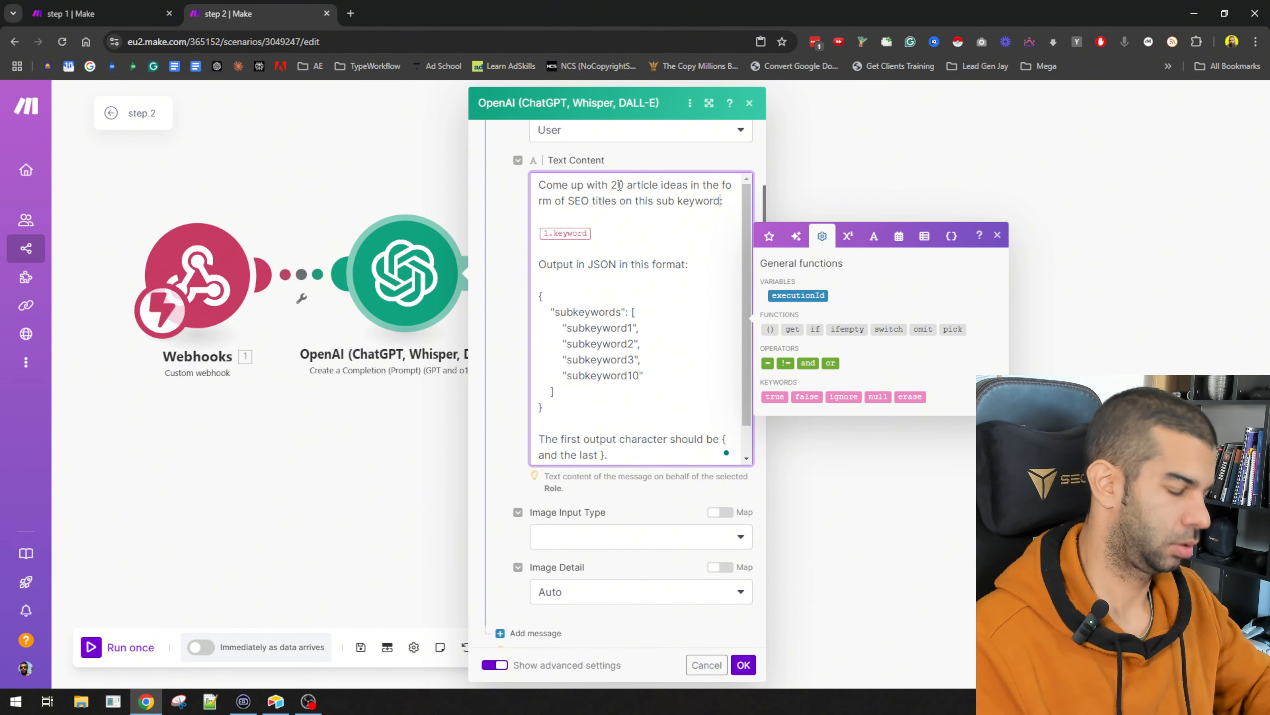
text( that forms part of t)
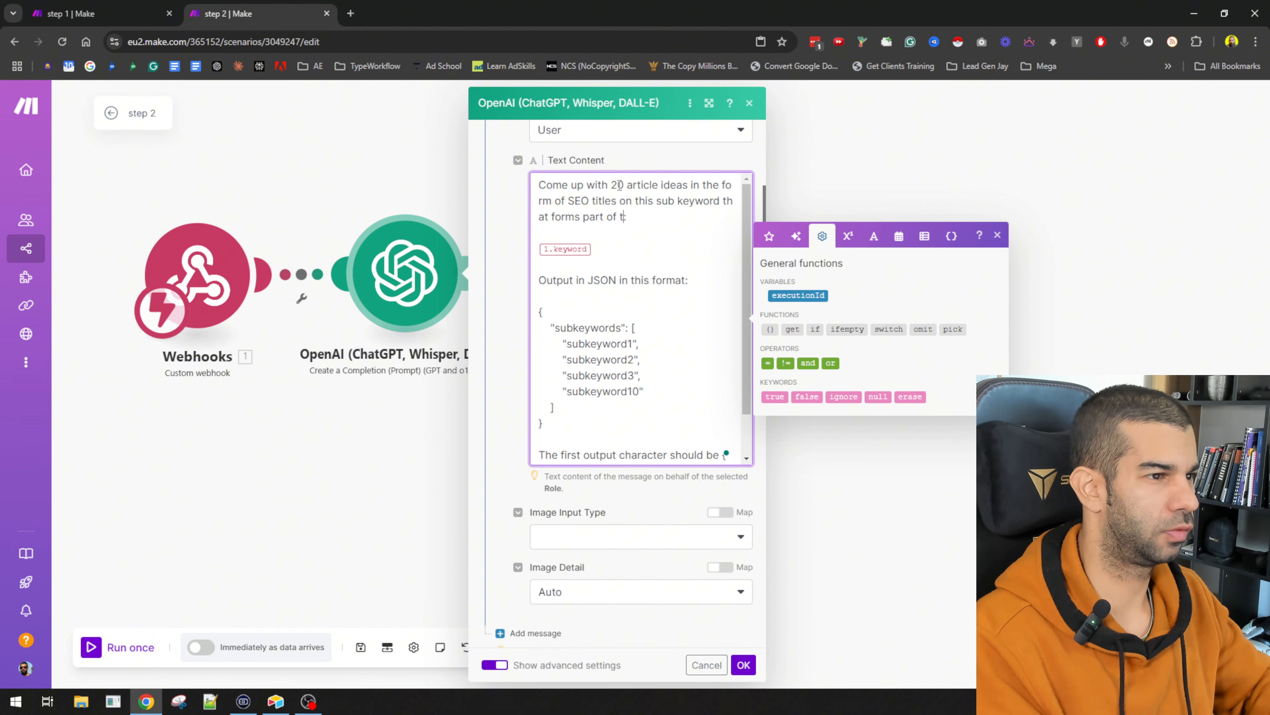
text(he bigger keyword:)
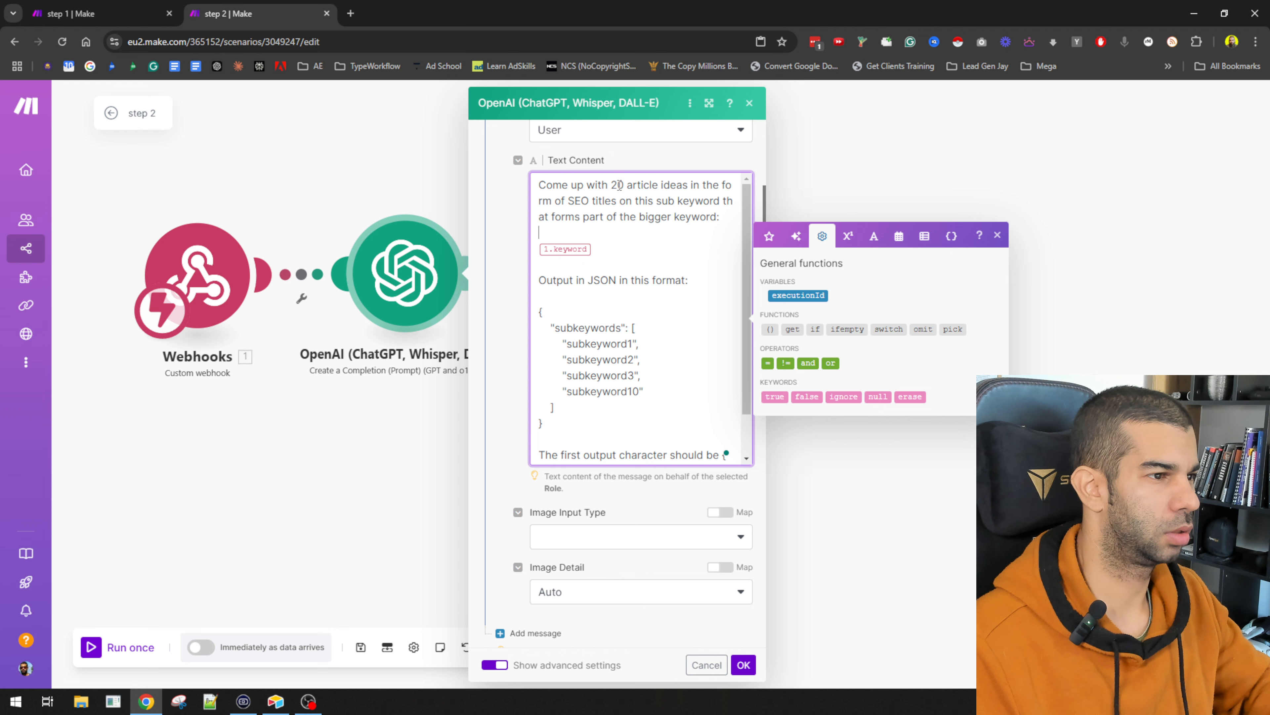
Step: Add 'Bigger Keyword:' and 'Subkeyword:' label lines to the prompt
key(End)
key(Return)
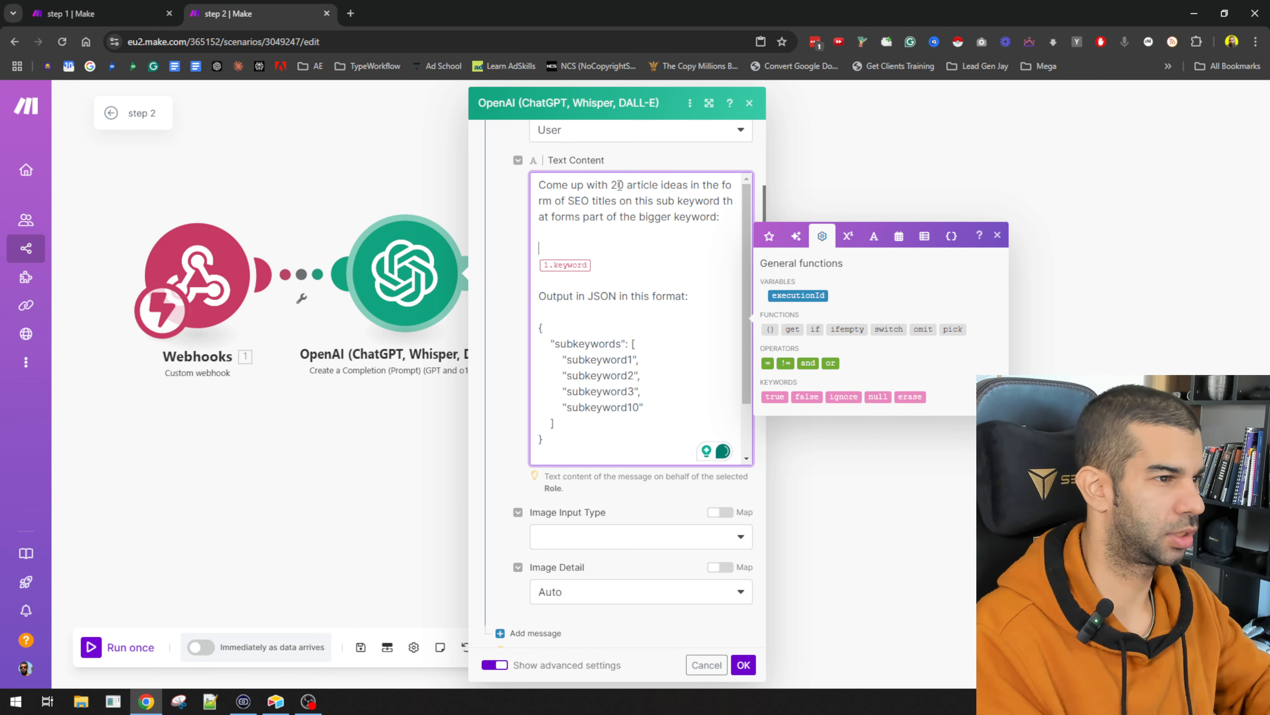
text(Bigger Keyword:)
key(Return)
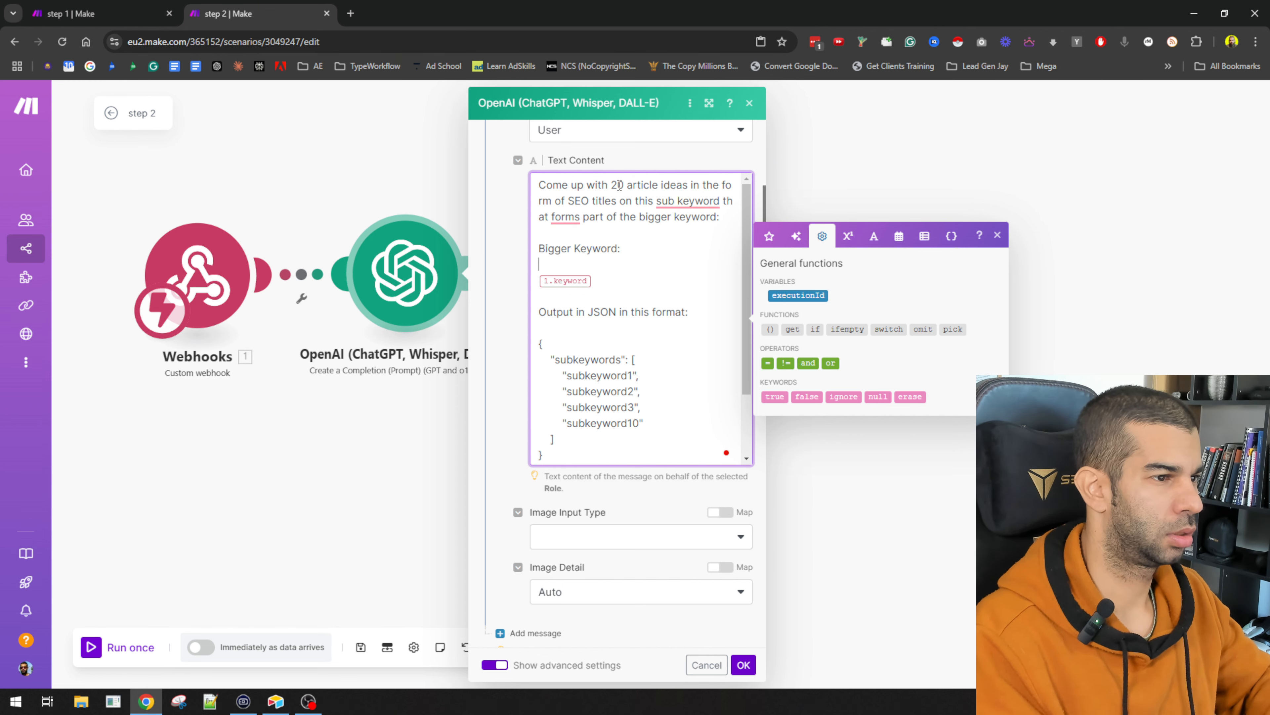
text(Subkeyword:)
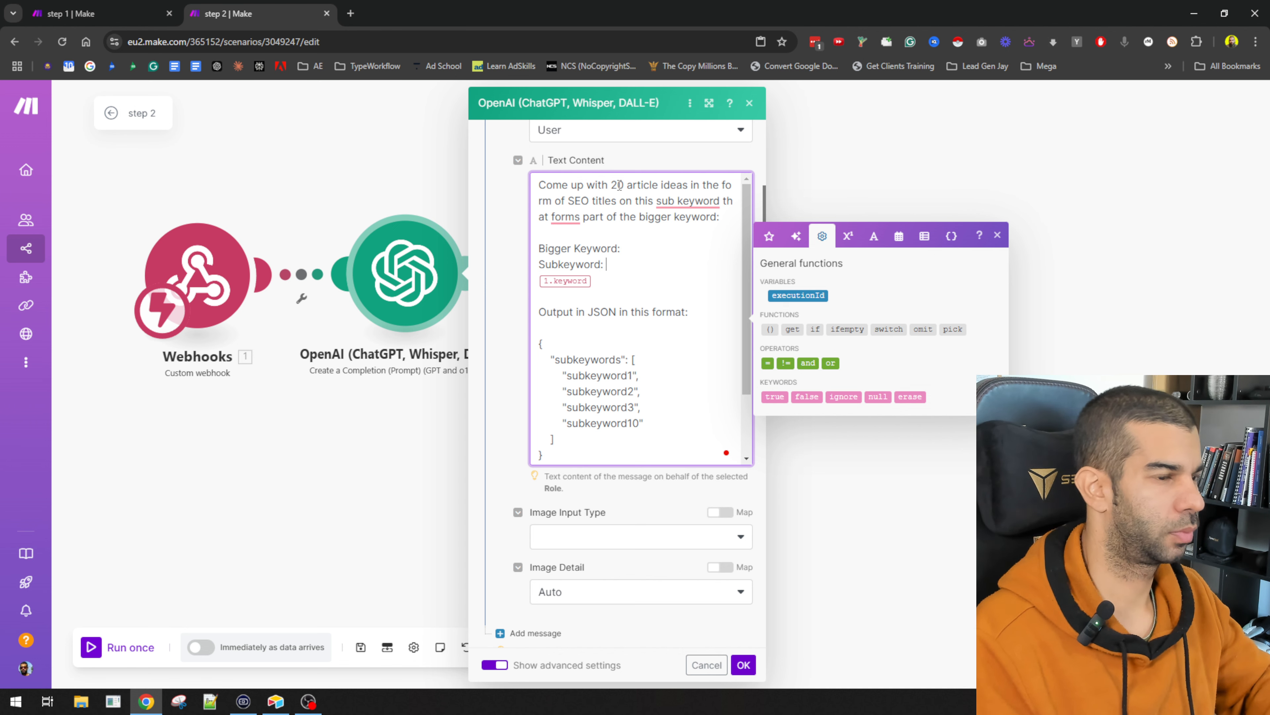
key(Return)
key(Return)
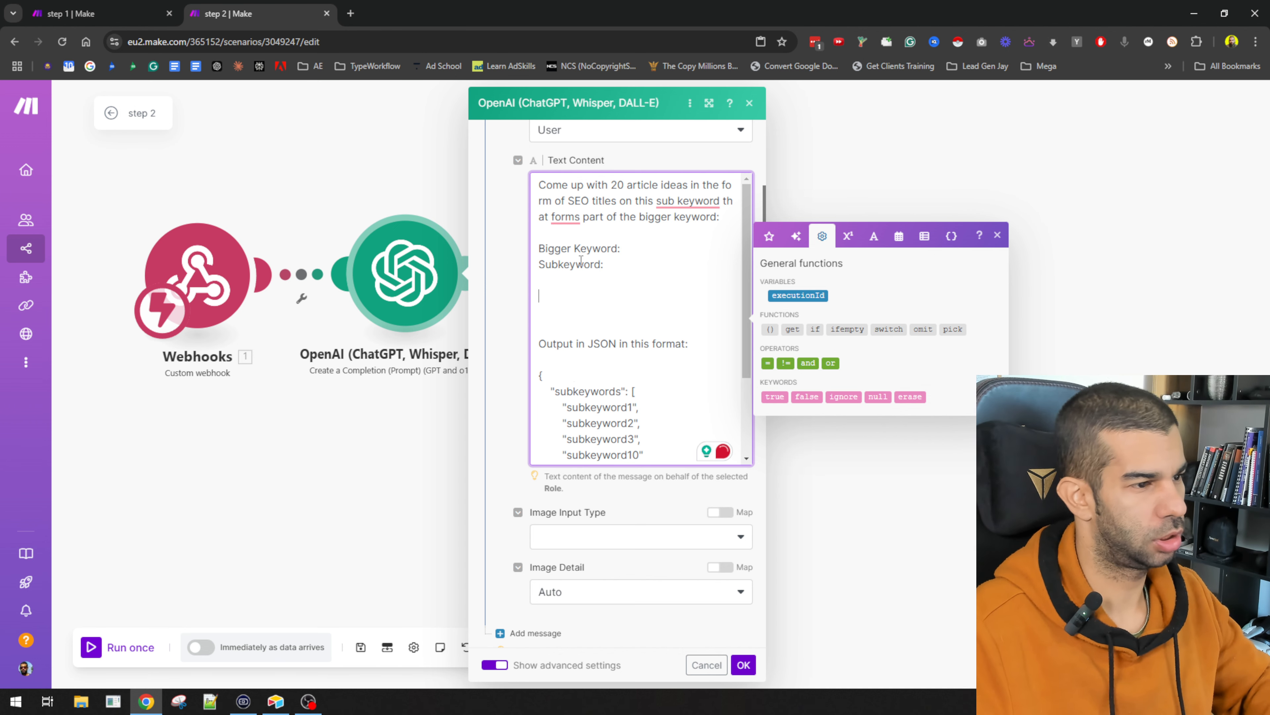
scroll(581, 260, down, 2)
Step: Rename the JSON key to articleIdeas and make the first item articleIdea1
double_click(591, 323)
scroll(598, 310, down, 1)
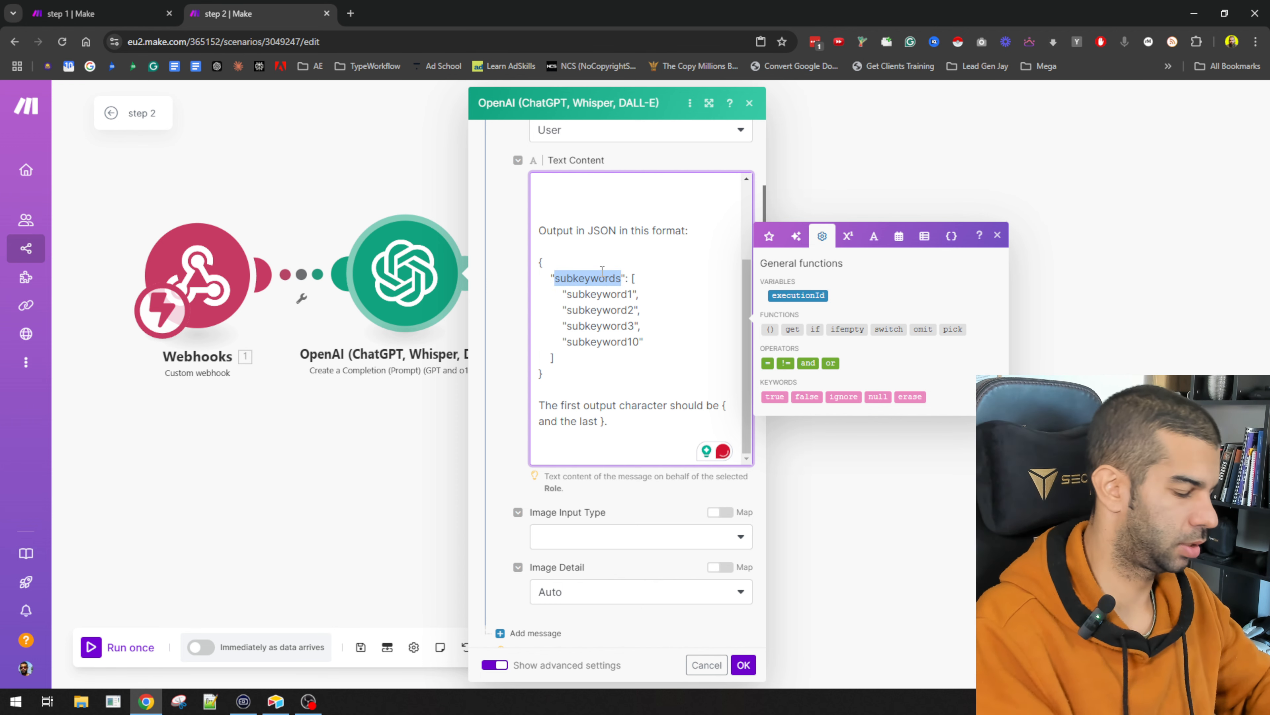
text(articleIdea)
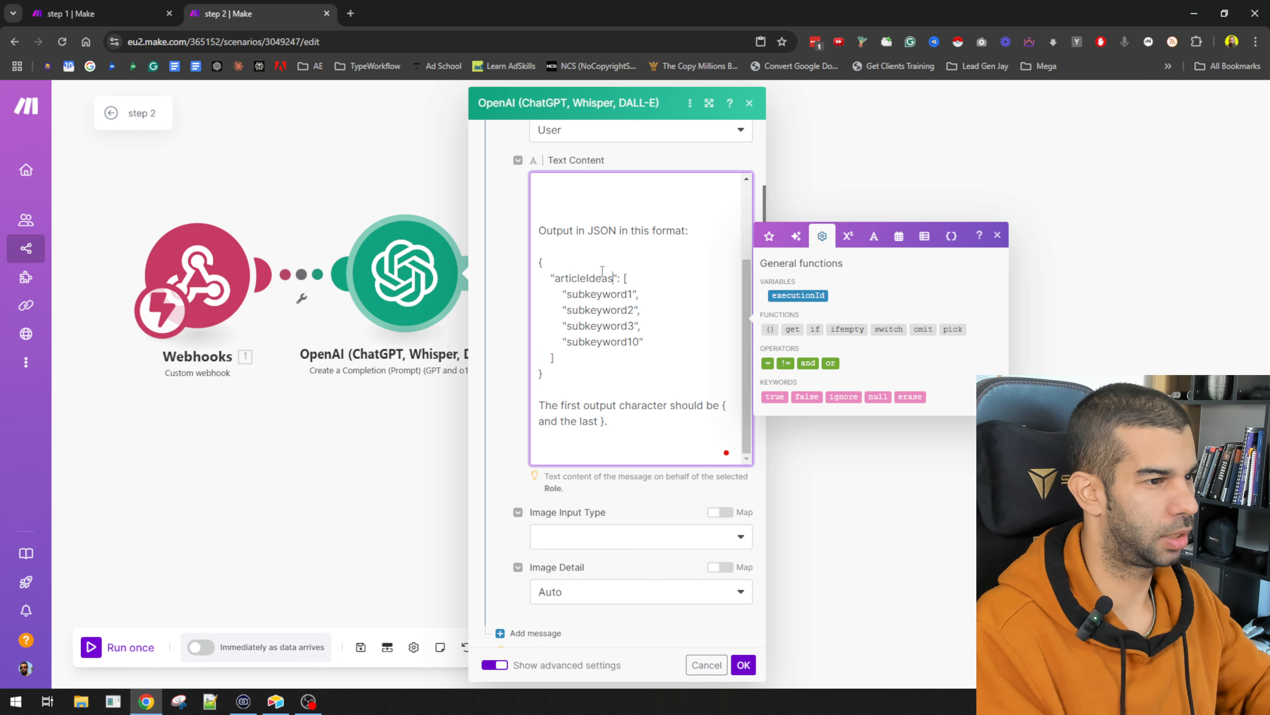
key(Down)
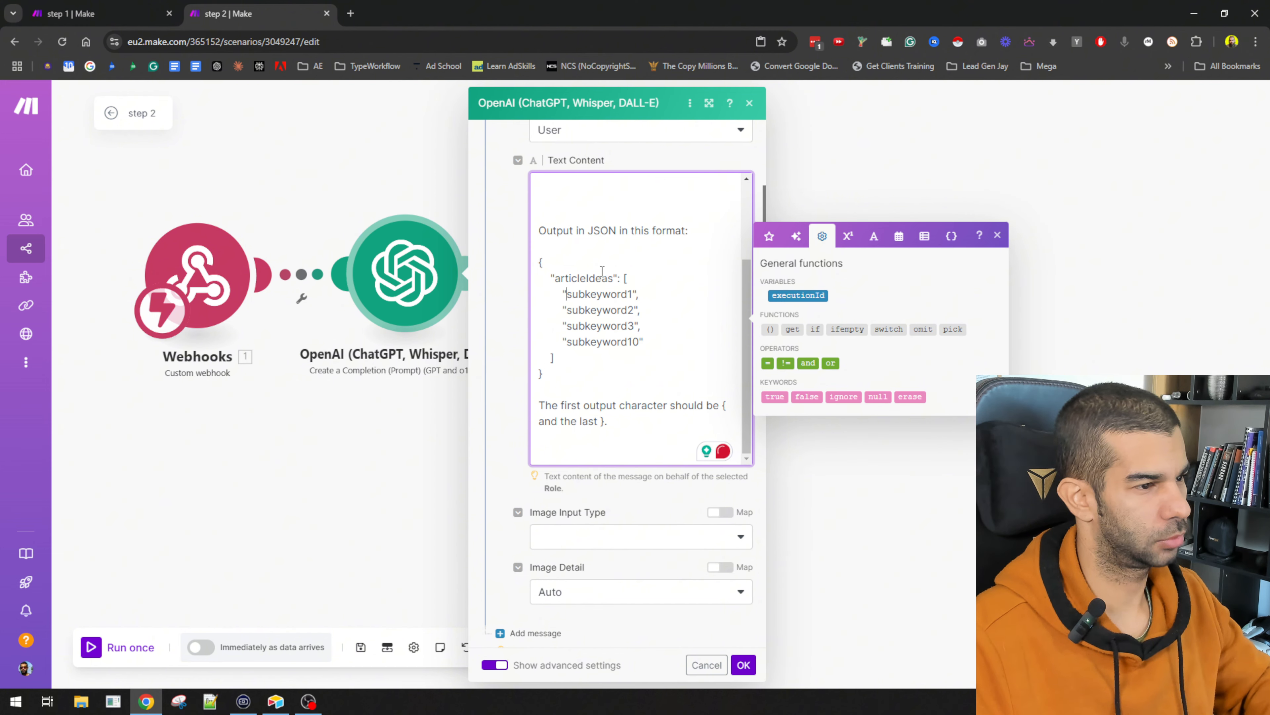
text(articleId)
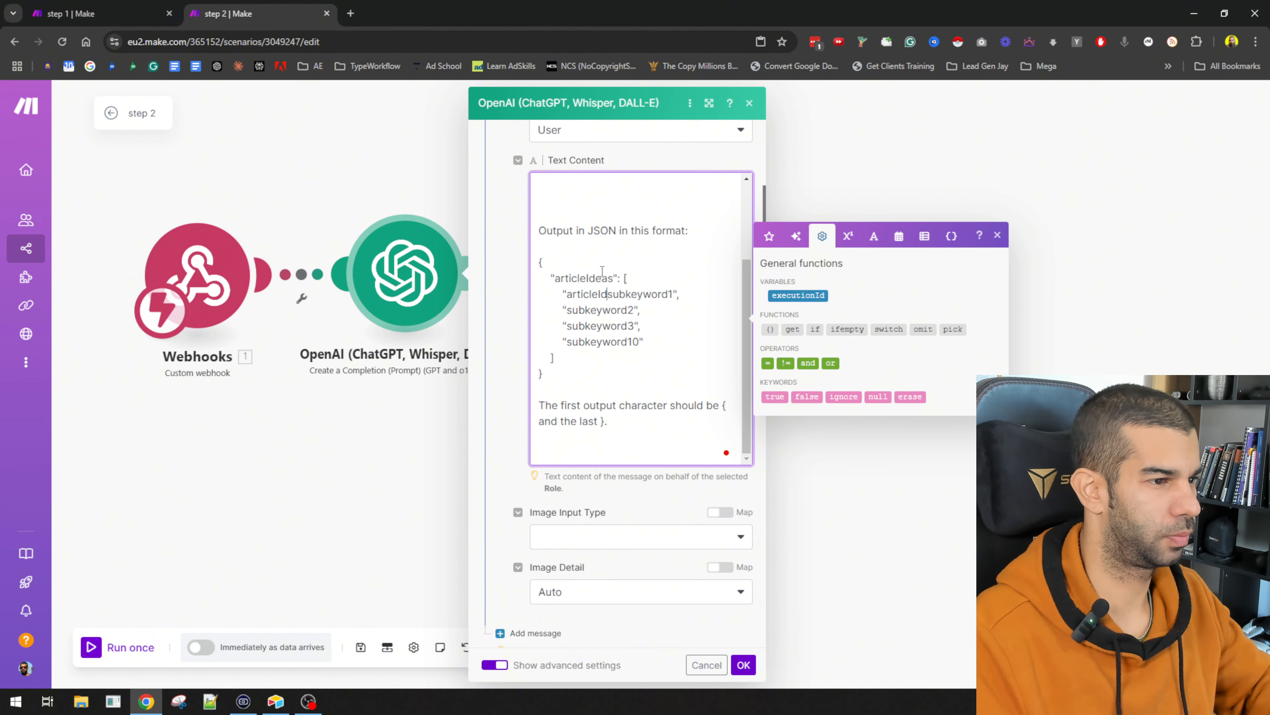
text(ea1)
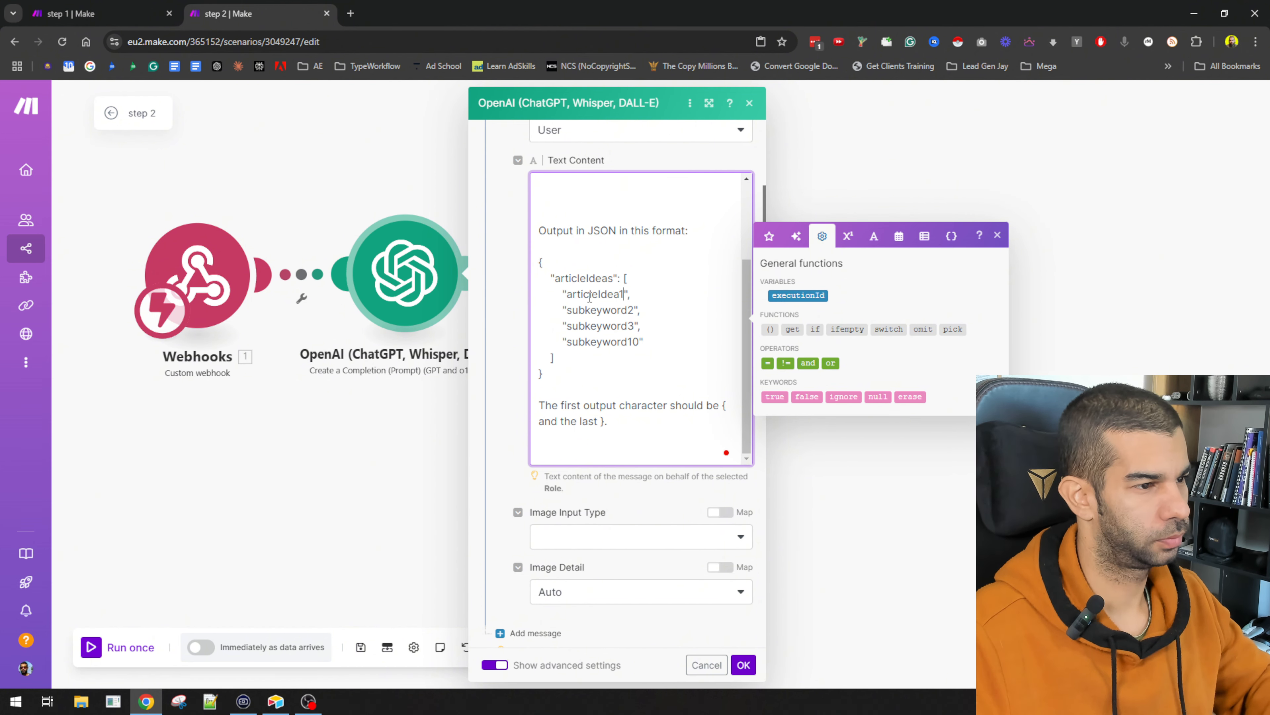
Step: Overwrite subkeyword2, subkeyword3 and subkeyword10 with articleIdea1
double_click(602, 295)
key(ctrl+c)
double_click(602, 311)
key(ctrl+v)
double_click(602, 326)
key(ctrl+v)
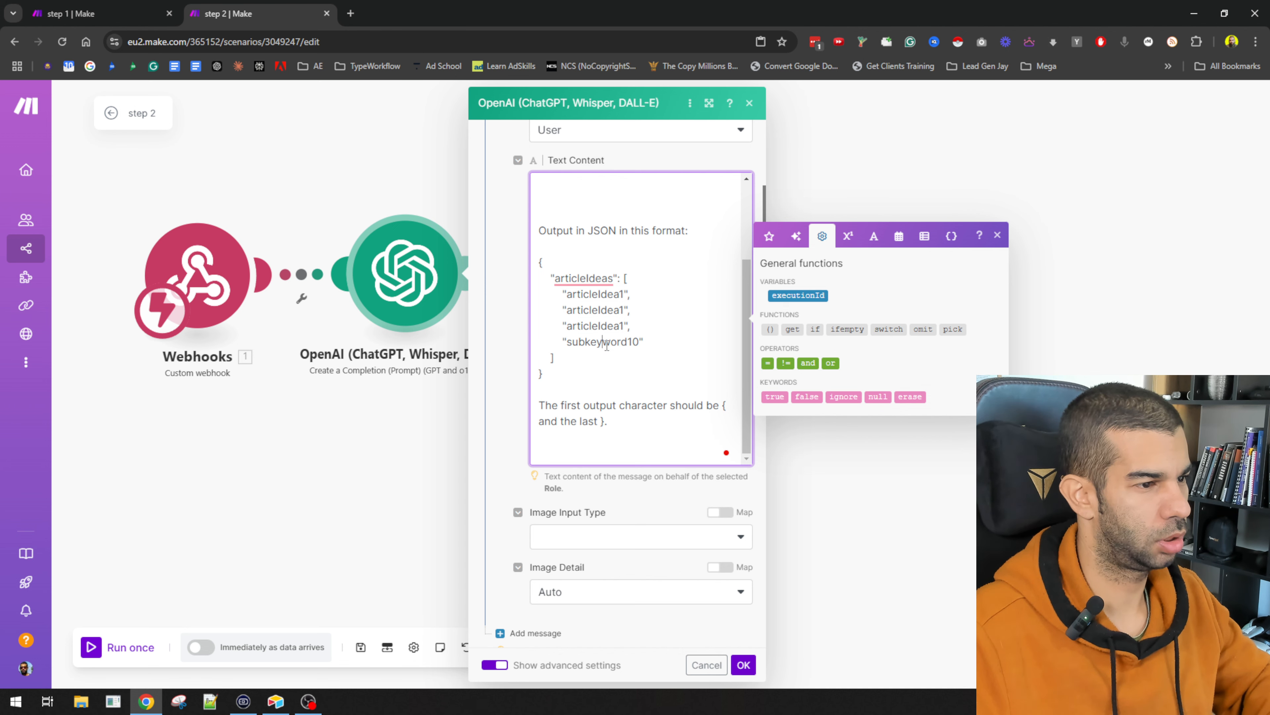
double_click(603, 342)
key(ctrl+v)
Step: Renumber those items to articleIdea2, articleIdea3 and articleIdea20
key(BackSpace)
text(20)
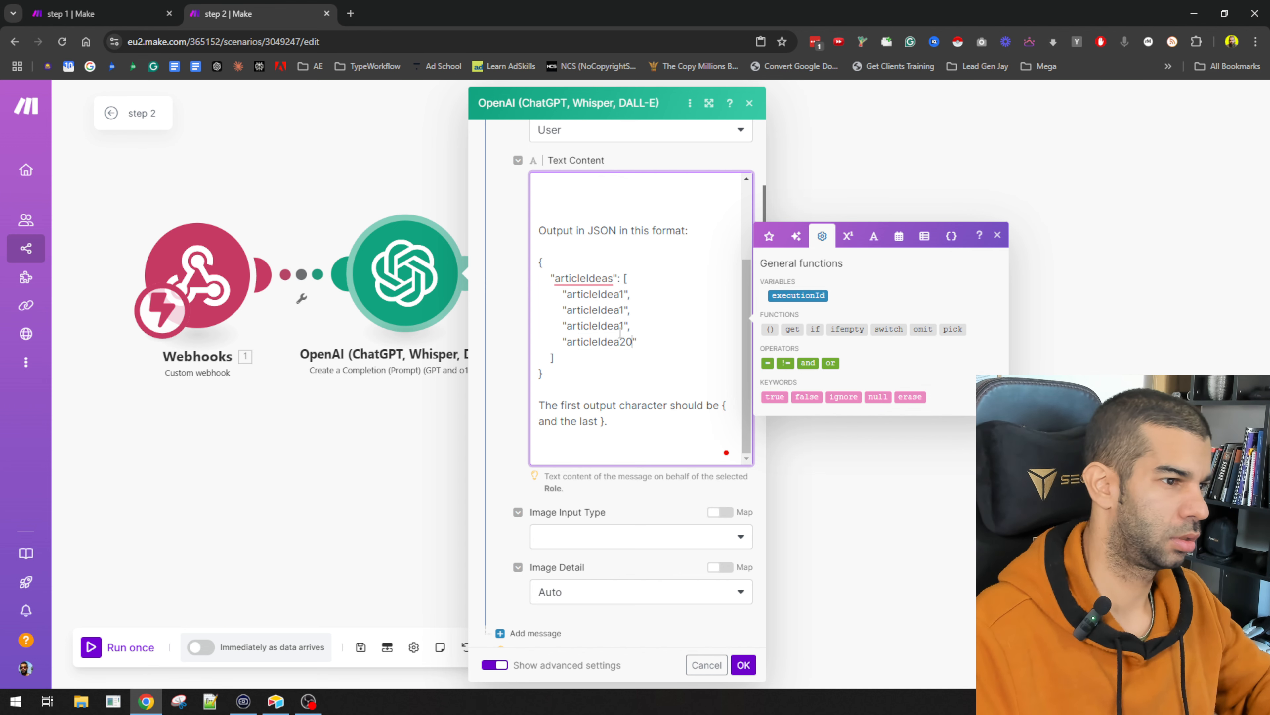
key(BackSpace)
text(3)
key(Up)
key(BackSpace)
text(2)
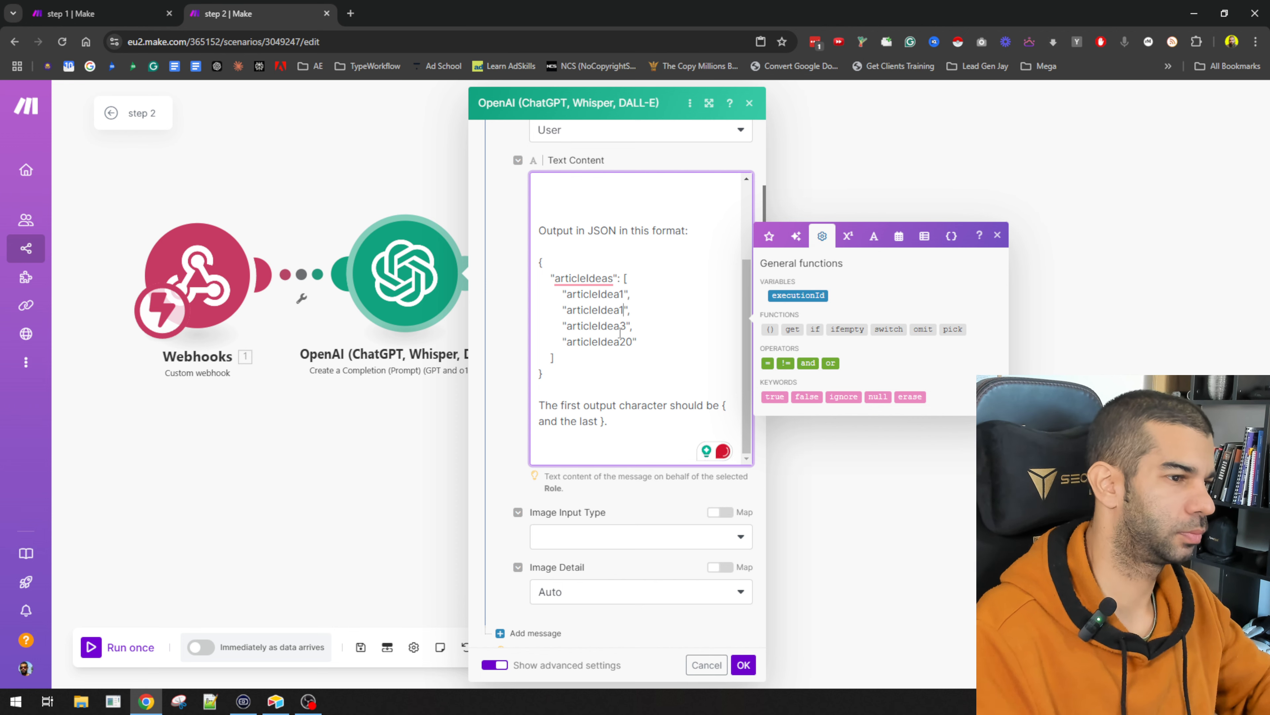
scroll(578, 226, up, 3)
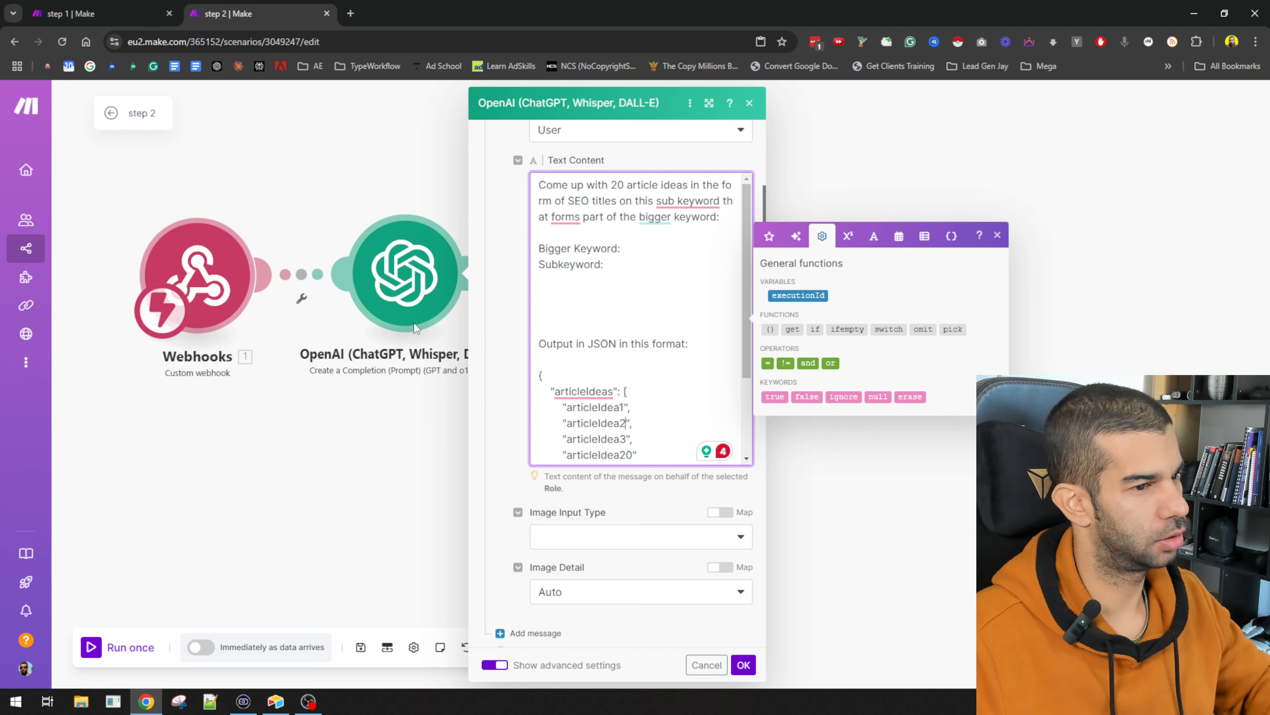
key(alt+Tab)
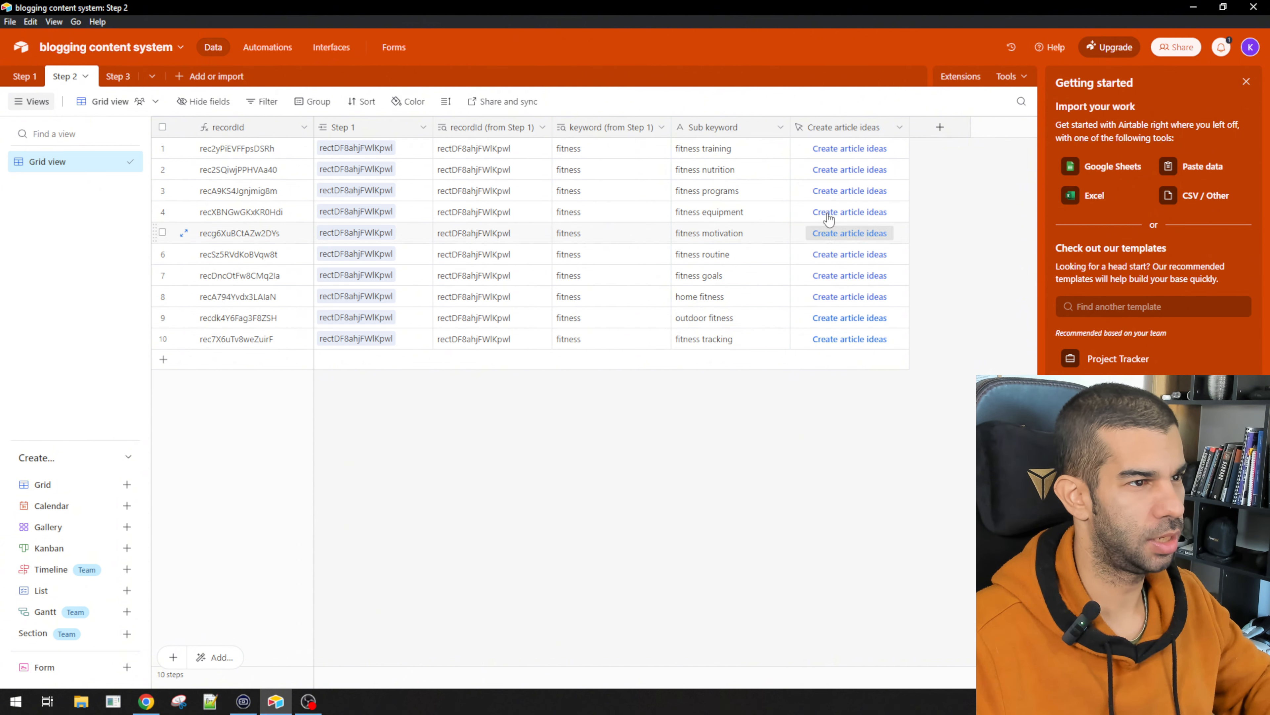
double_click(841, 127)
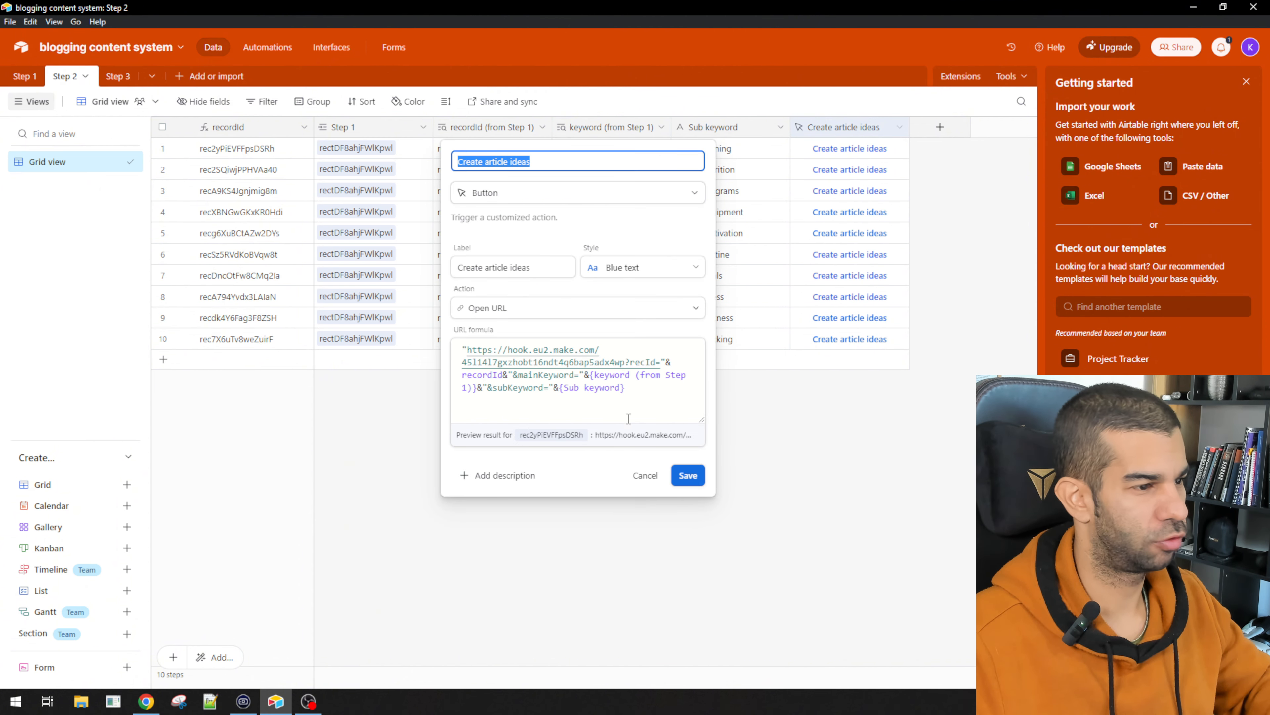
double_click(543, 374)
double_click(524, 386)
key(super+c)
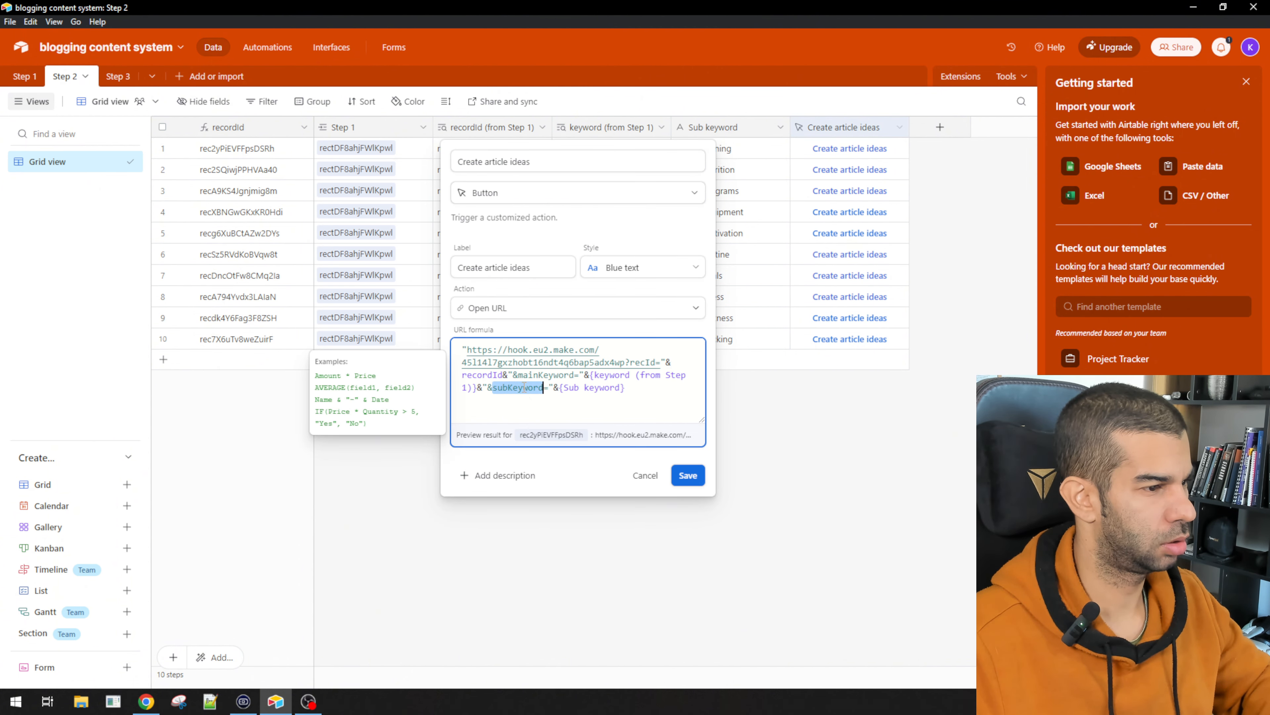
click(688, 475)
key(alt+Tab)
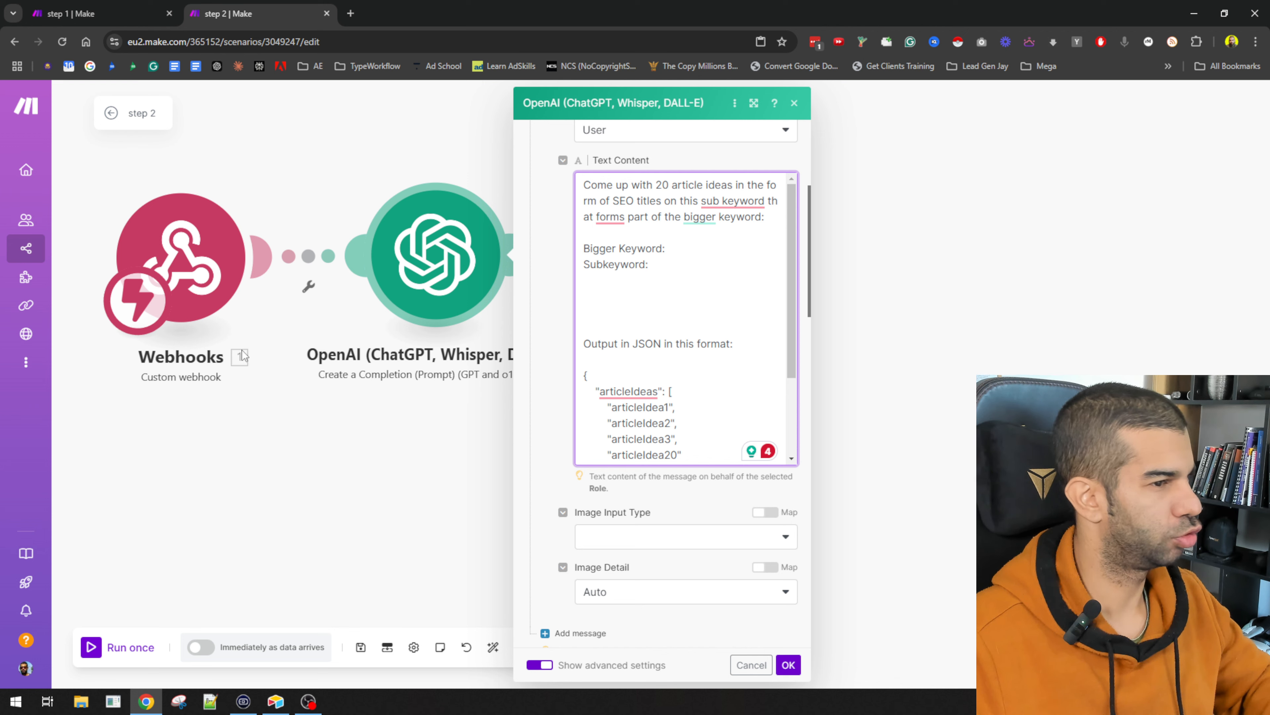
Step: Insert {{1.mainKeyword}} after 'Bigger Keyword:' in the prompt
click(697, 254)
text({{1.)
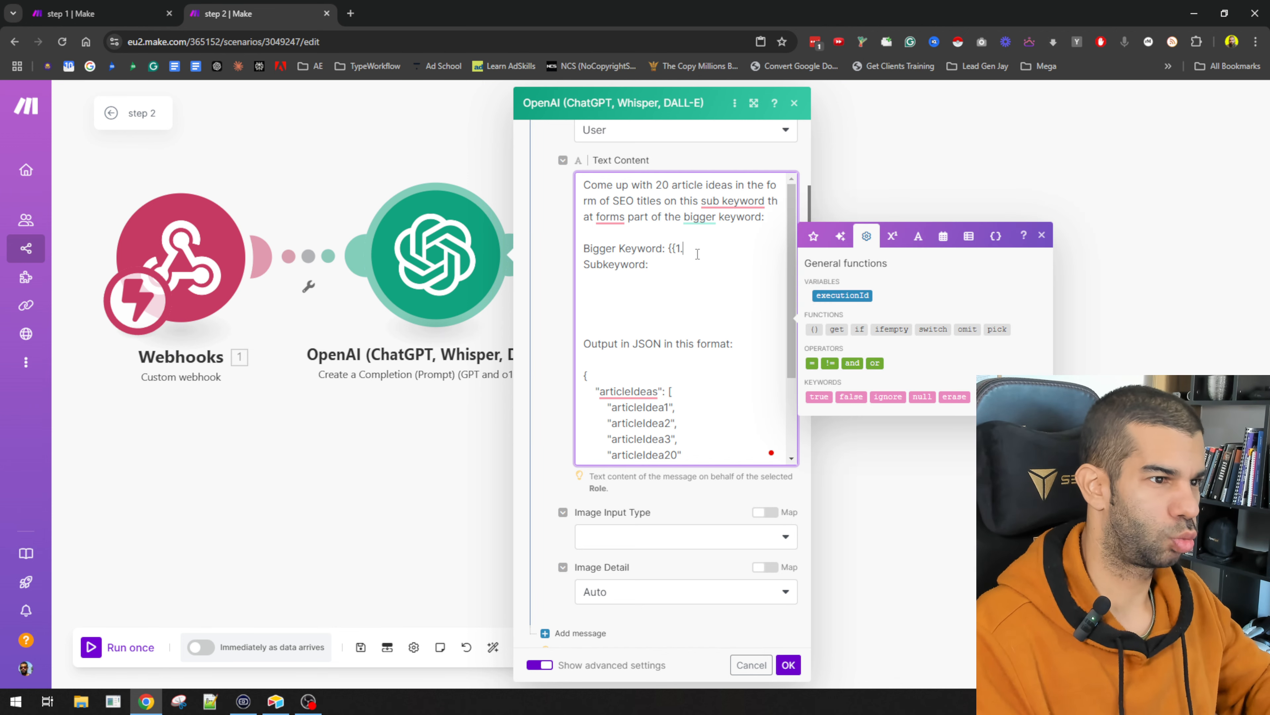
key(super+v)
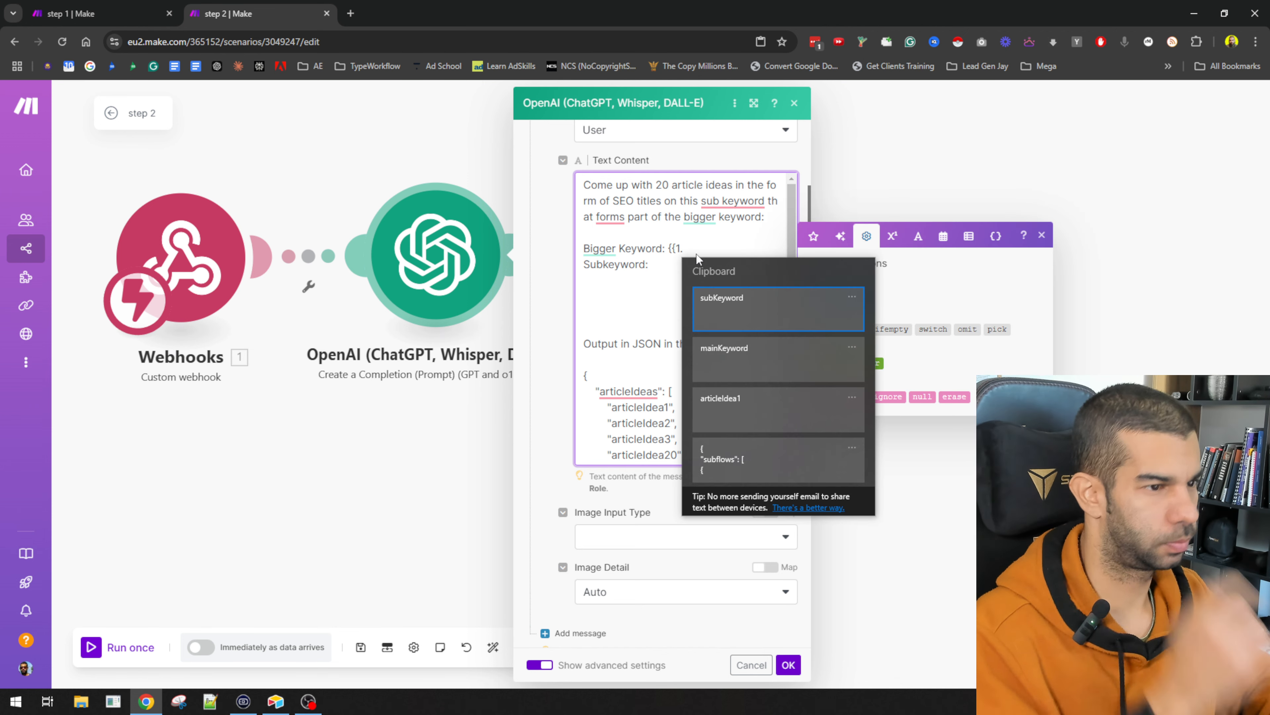
key(Down)
key(Return)
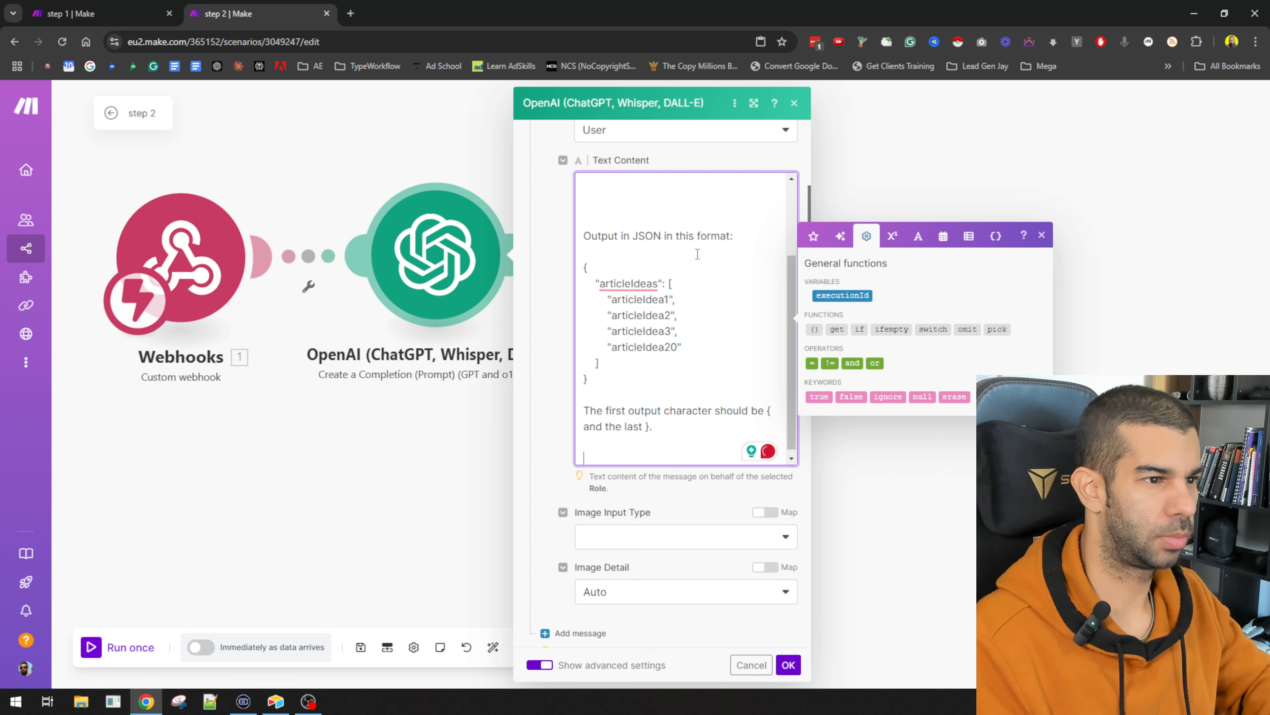
scroll(697, 254, up, 3)
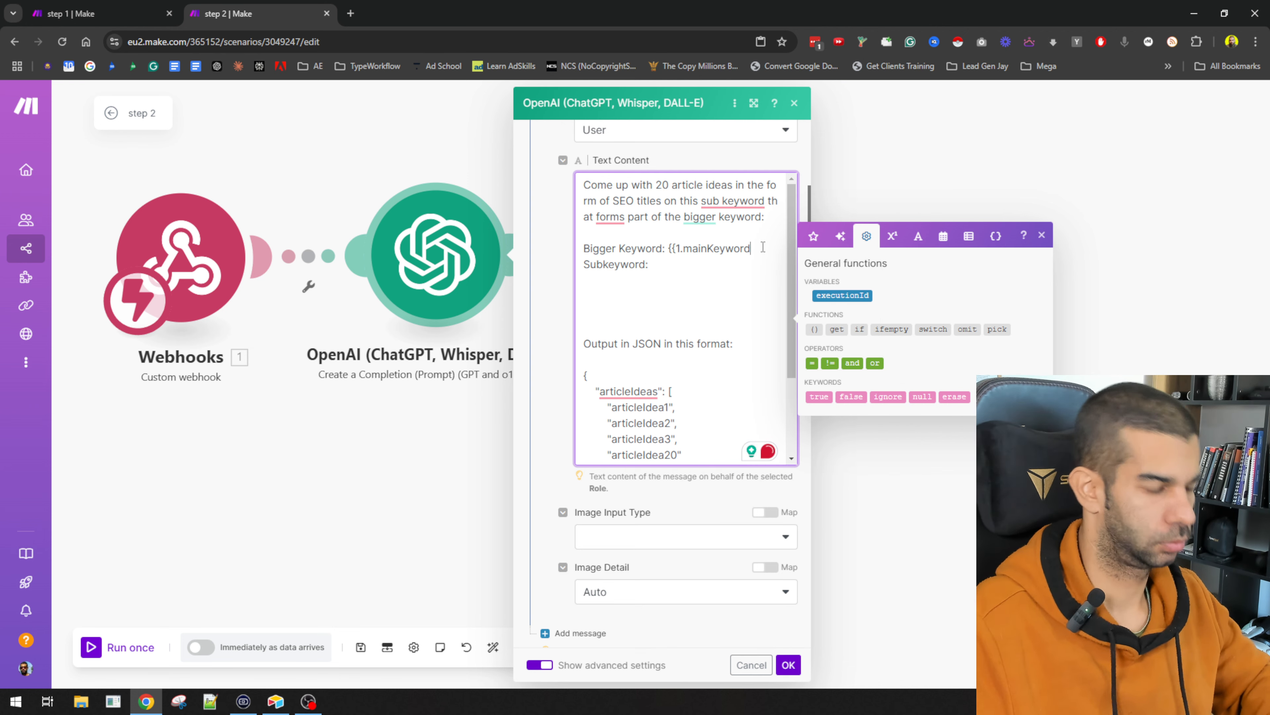
text(}})
Step: Insert {{1.subKeyword}} after 'Subkeyword:' in the prompt
key(Down)
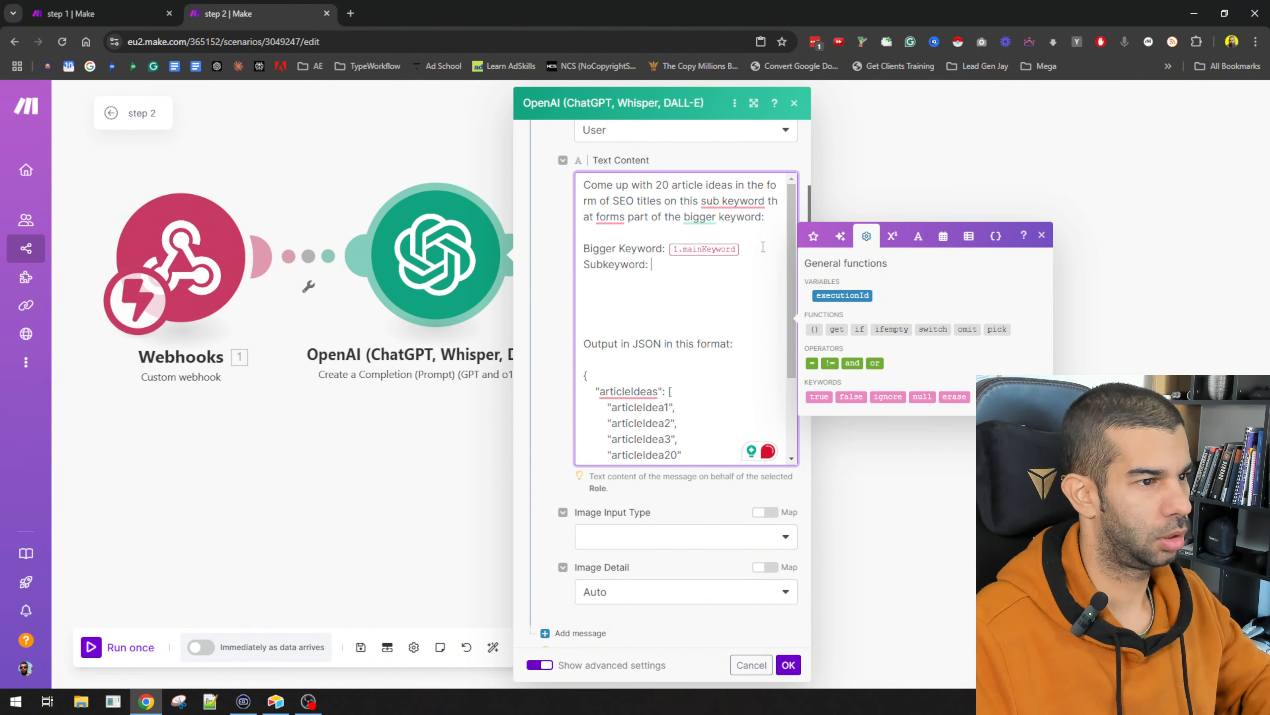
key(ctrl+t)
text({{1.mainKeyword}})
double_click(175, 43)
key(super+v)
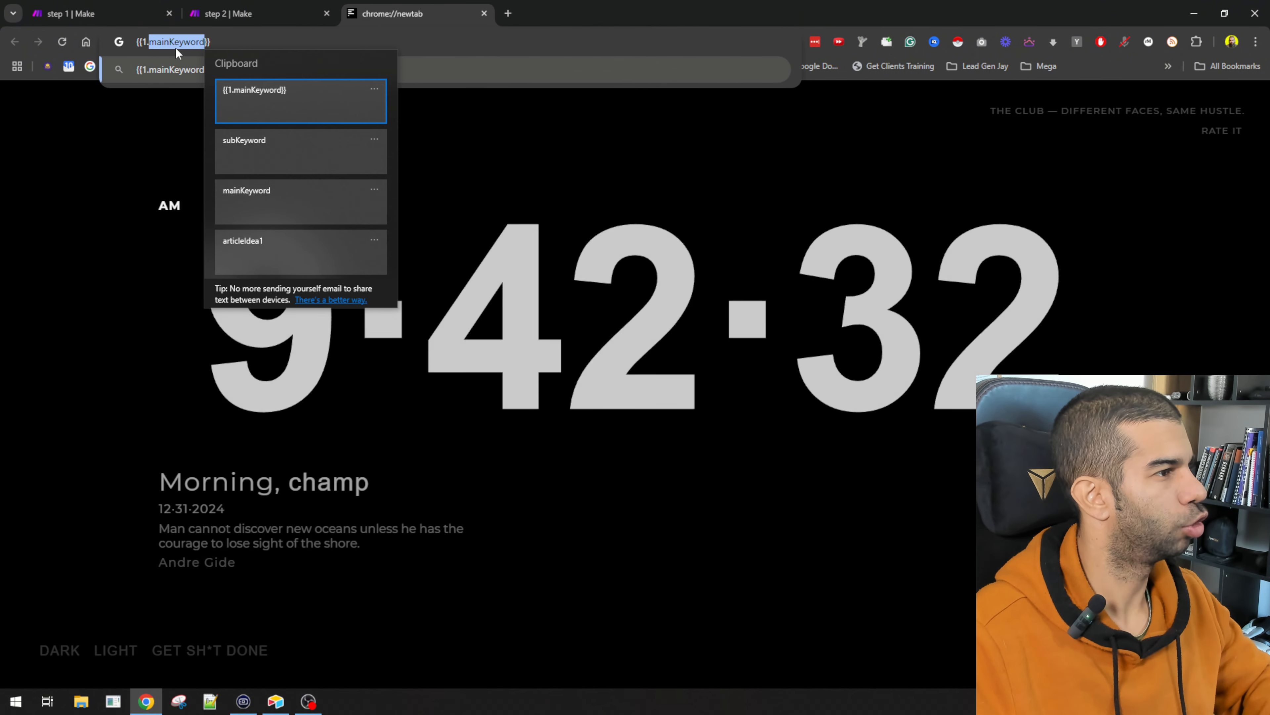
click(280, 144)
key(ctrl+w)
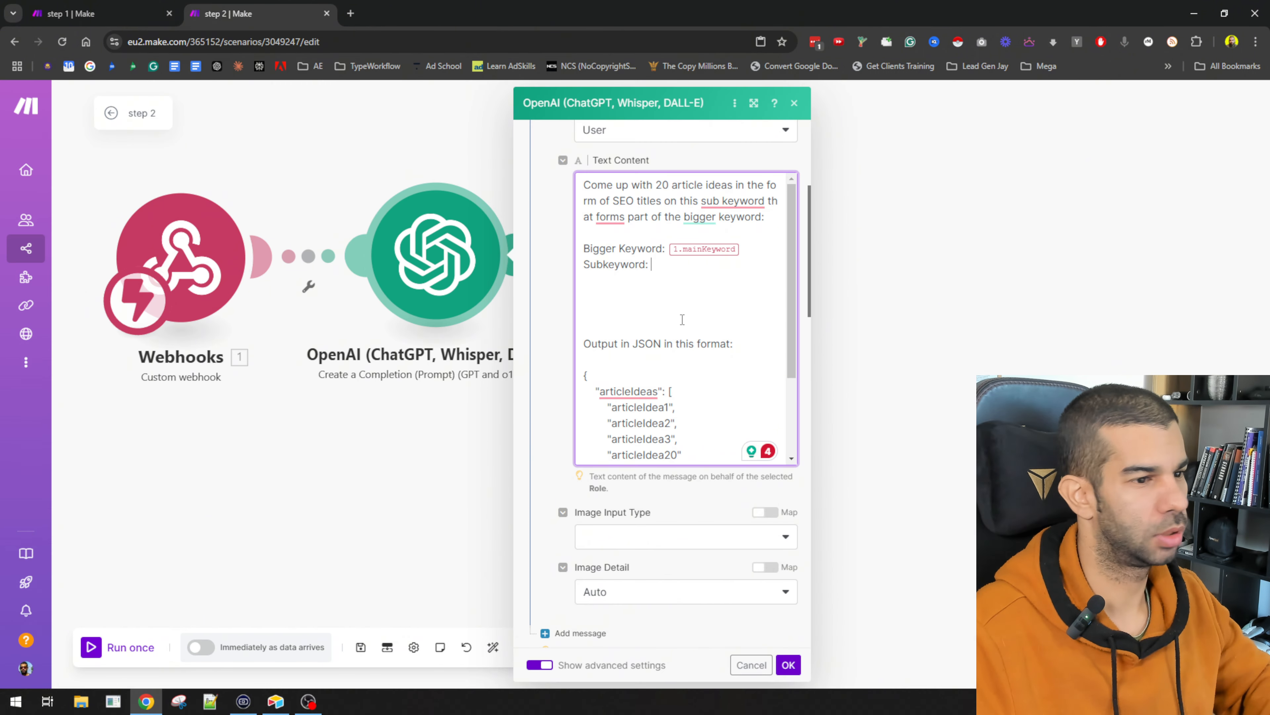
text({{1.subKeyword}})
Step: Delete the blank lines above Output and save the OpenAI module
click(697, 289)
key(Delete)
key(Delete)
key(Delete)
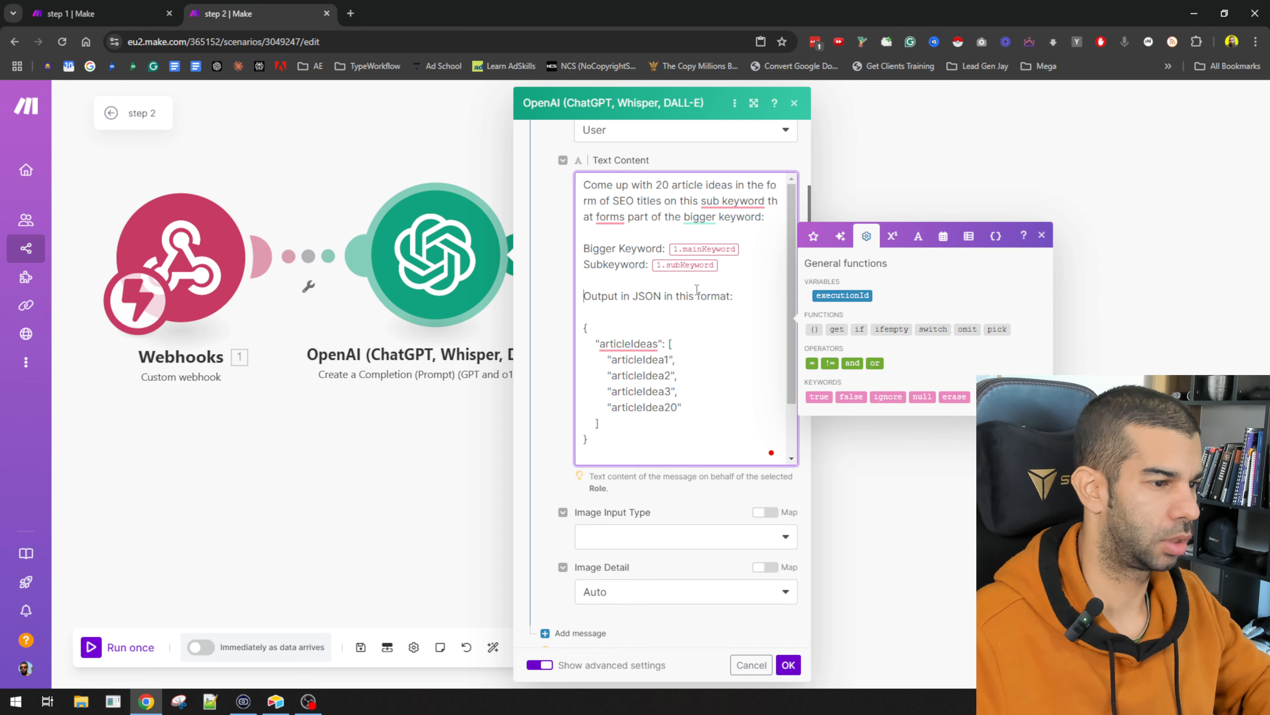
scroll(697, 289, down, 8)
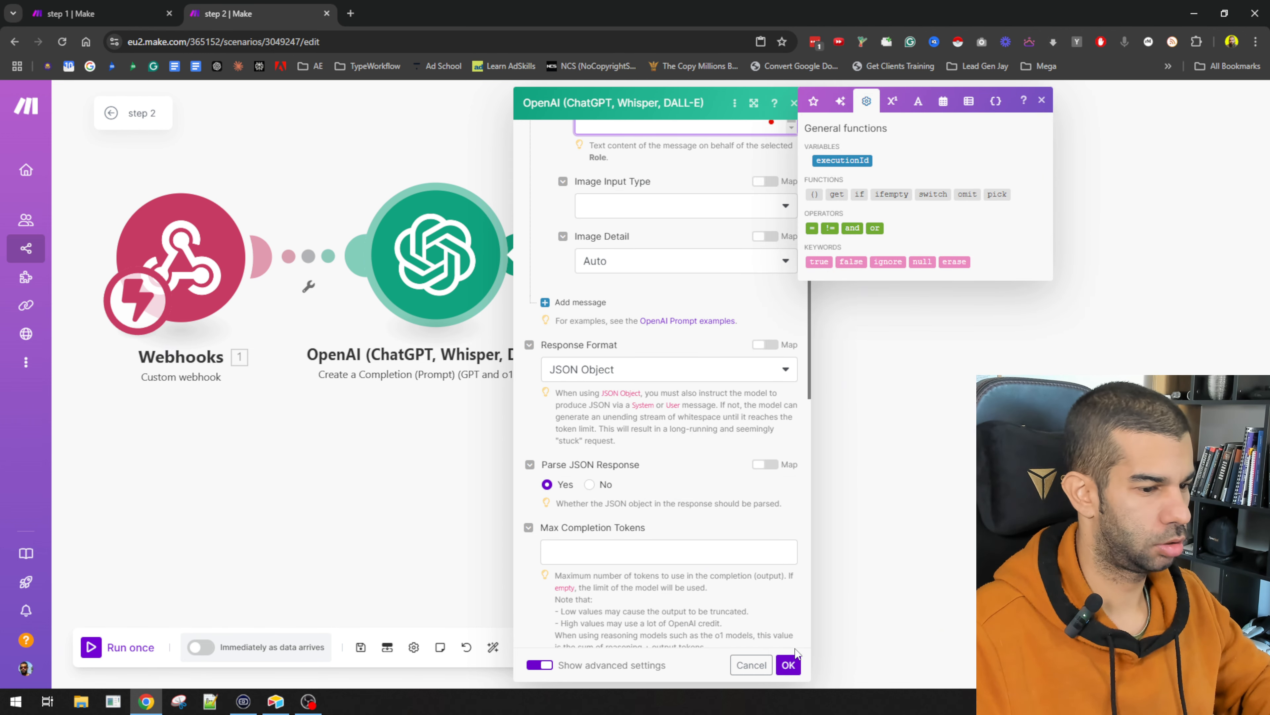
click(794, 655)
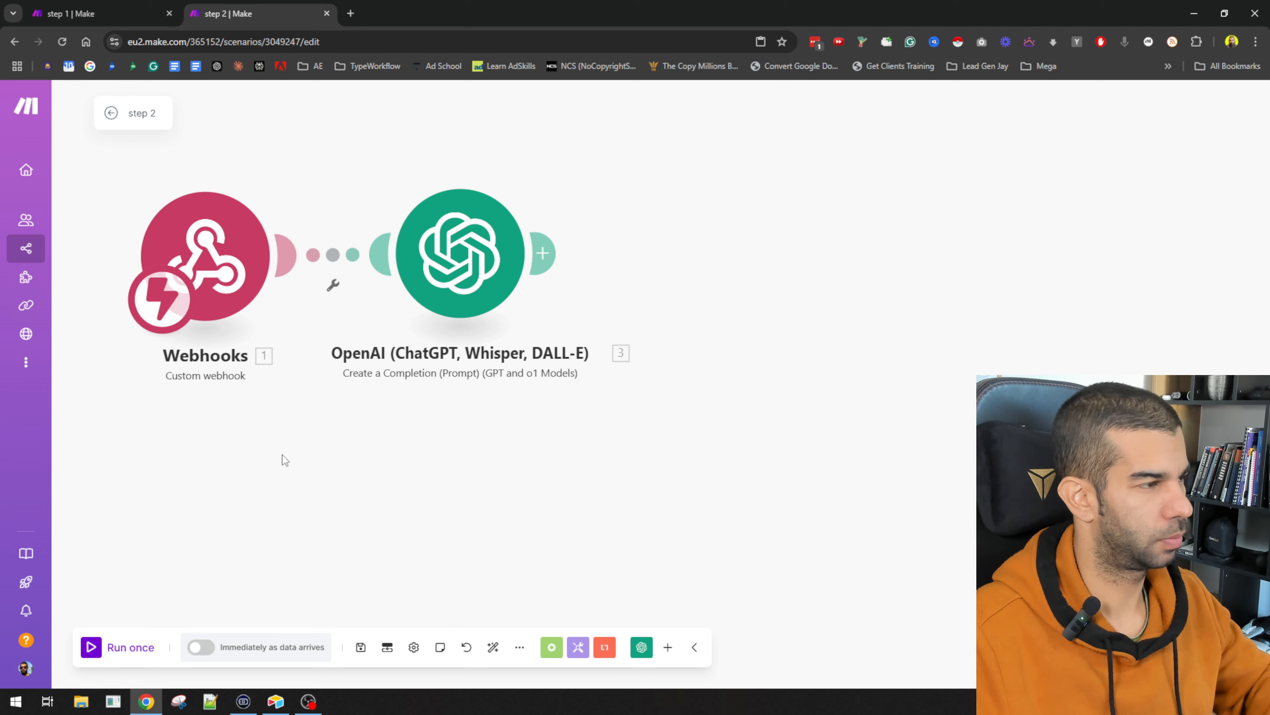
Step: Cut the prompt to 3 article ideas, drop the articleIdea20 line, save, and run once
click(460, 255)
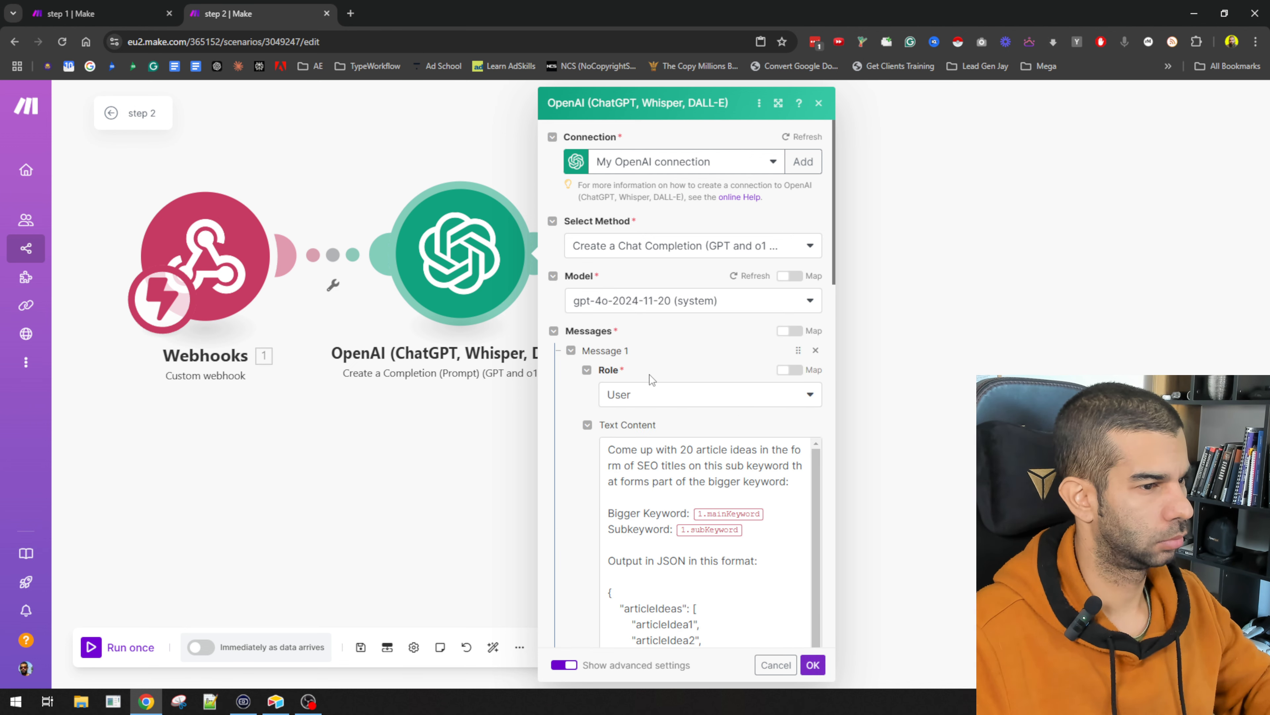
double_click(687, 449)
text(3)
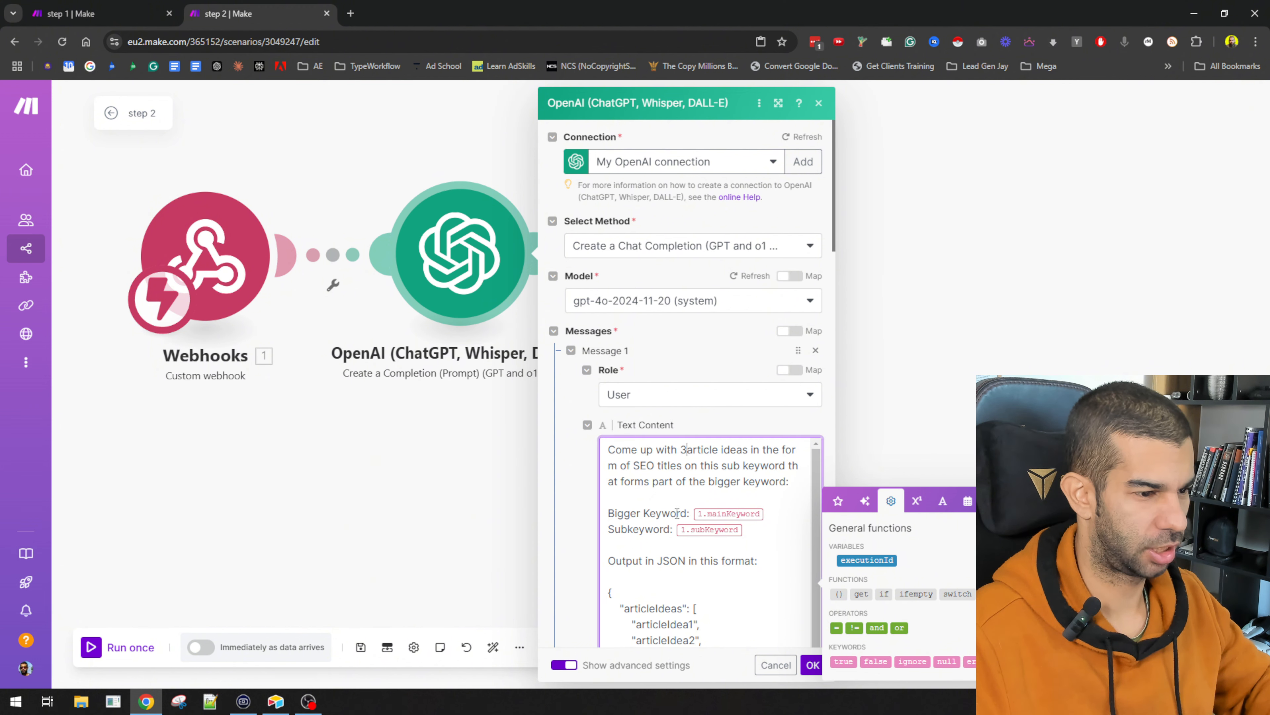
scroll(725, 587, down, 3)
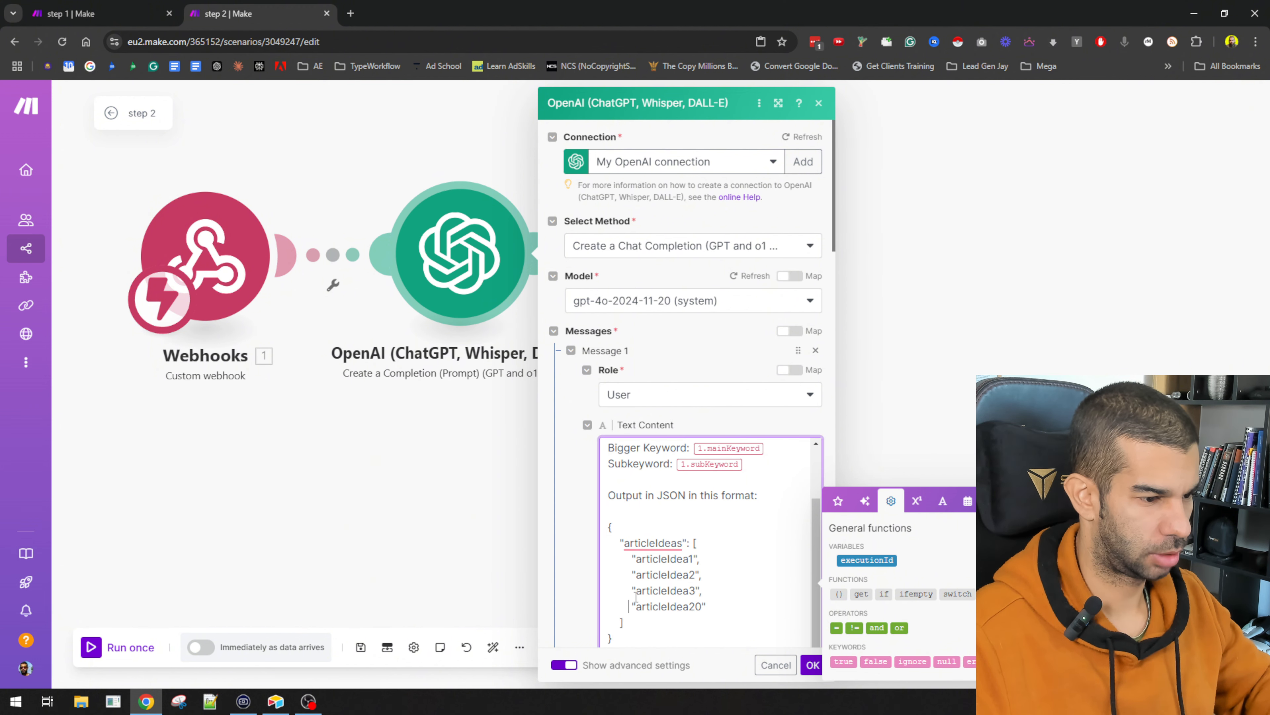
key(shift+End)
key(BackSpace)
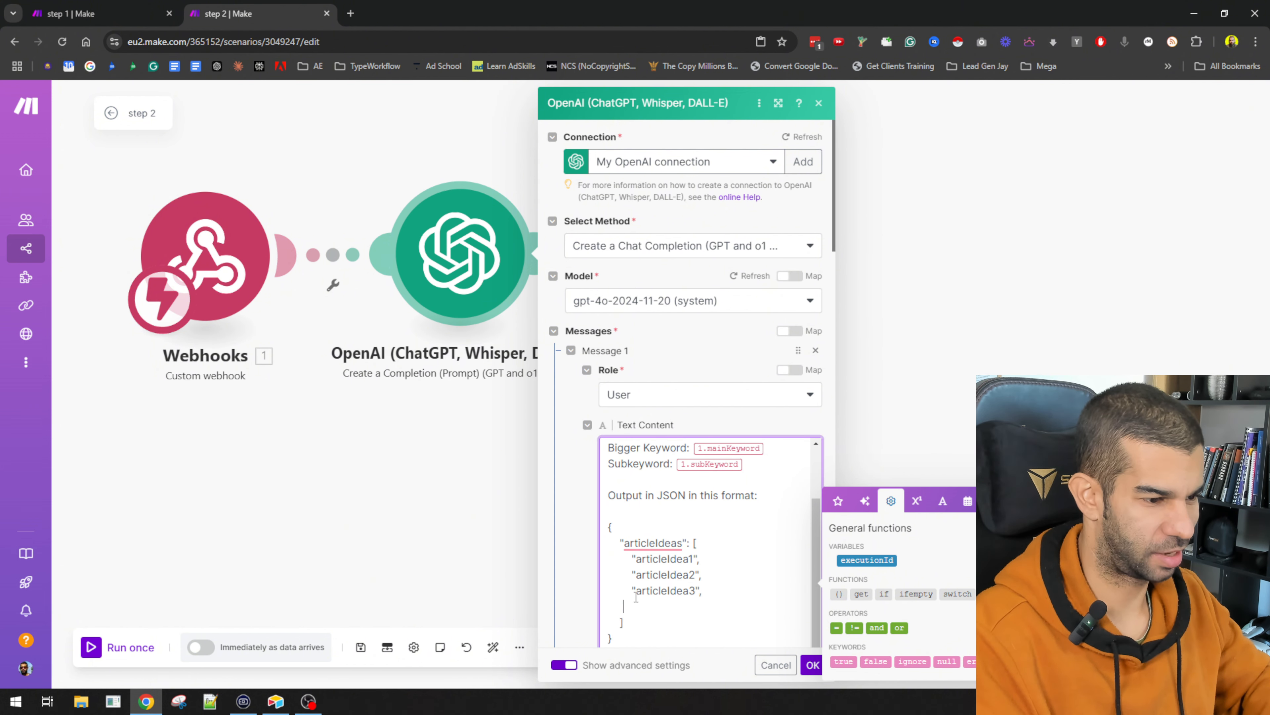
key(BackSpace)
key(BackSpace)
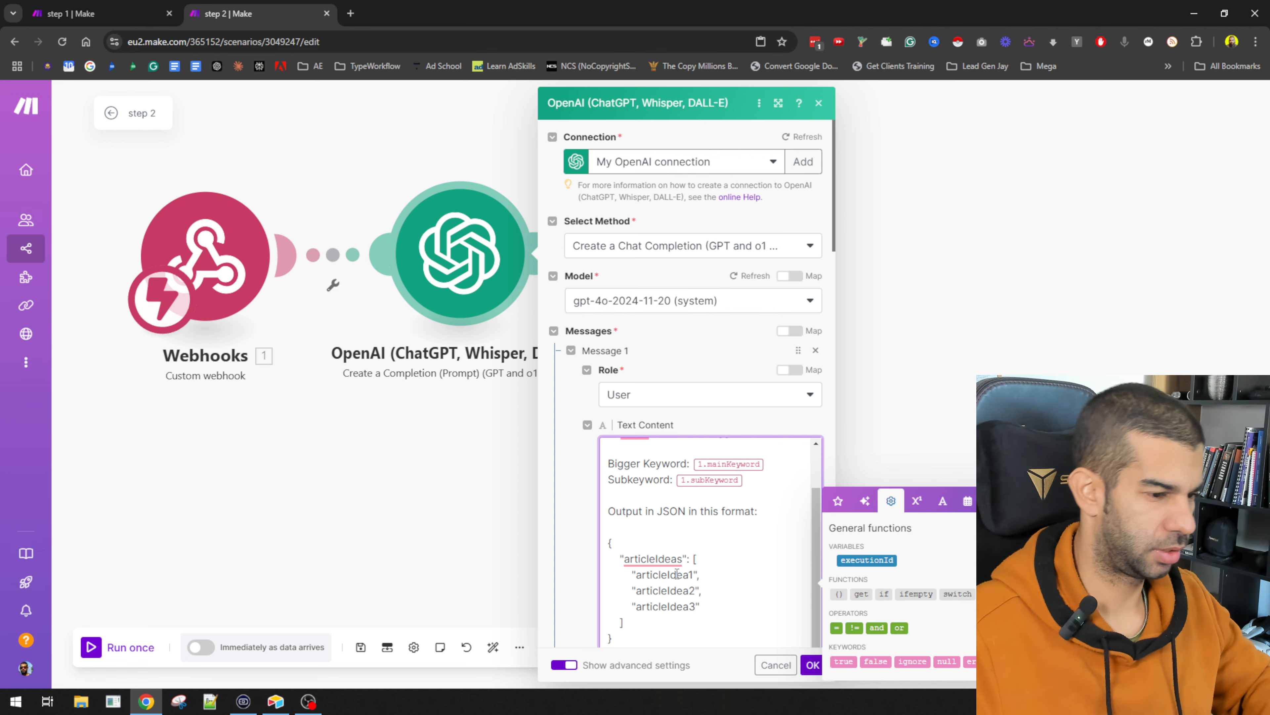
scroll(676, 574, down, 3)
click(811, 664)
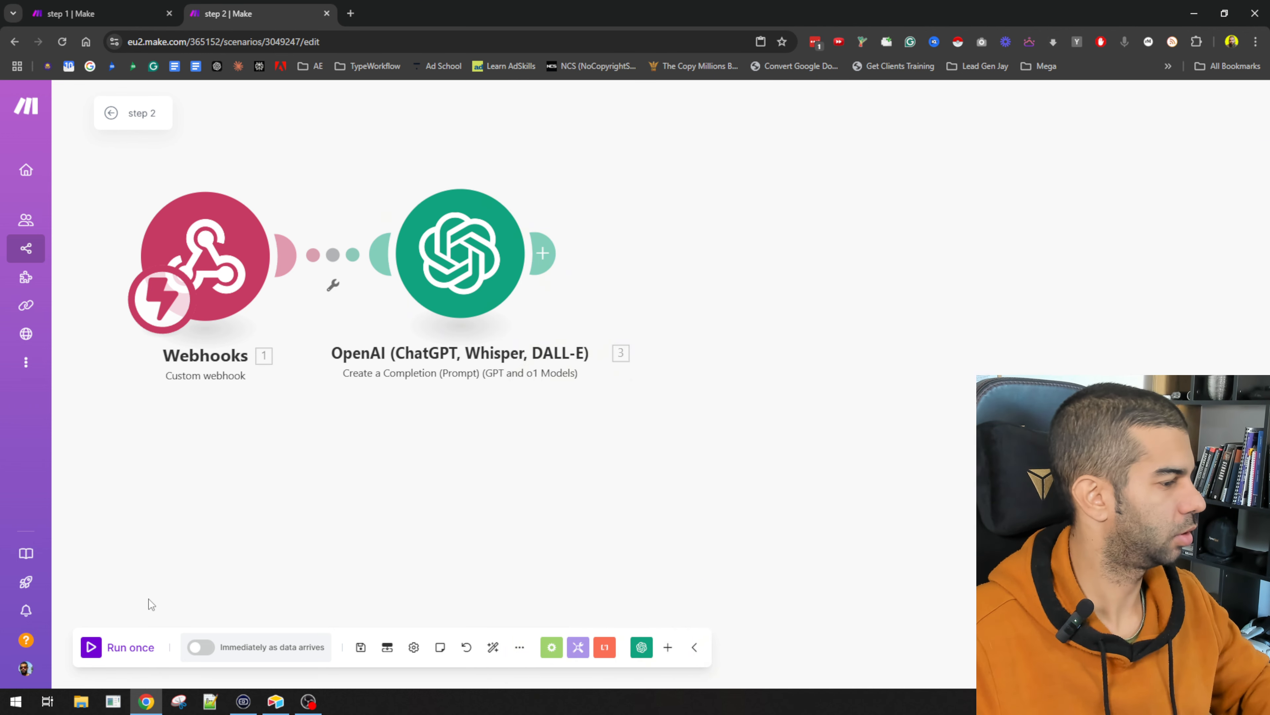
click(98, 647)
key(alt+Tab)
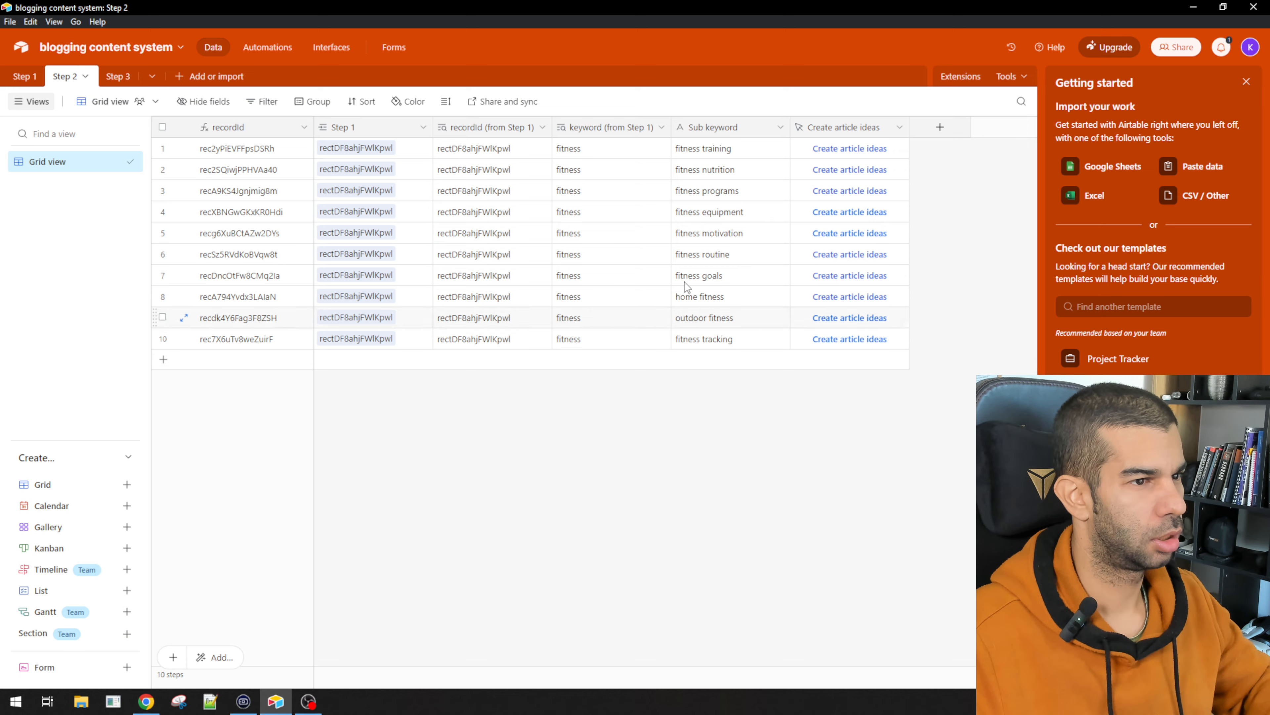
Step: Trigger Create article ideas for the fitness motivation row and return to the Make editor
click(831, 233)
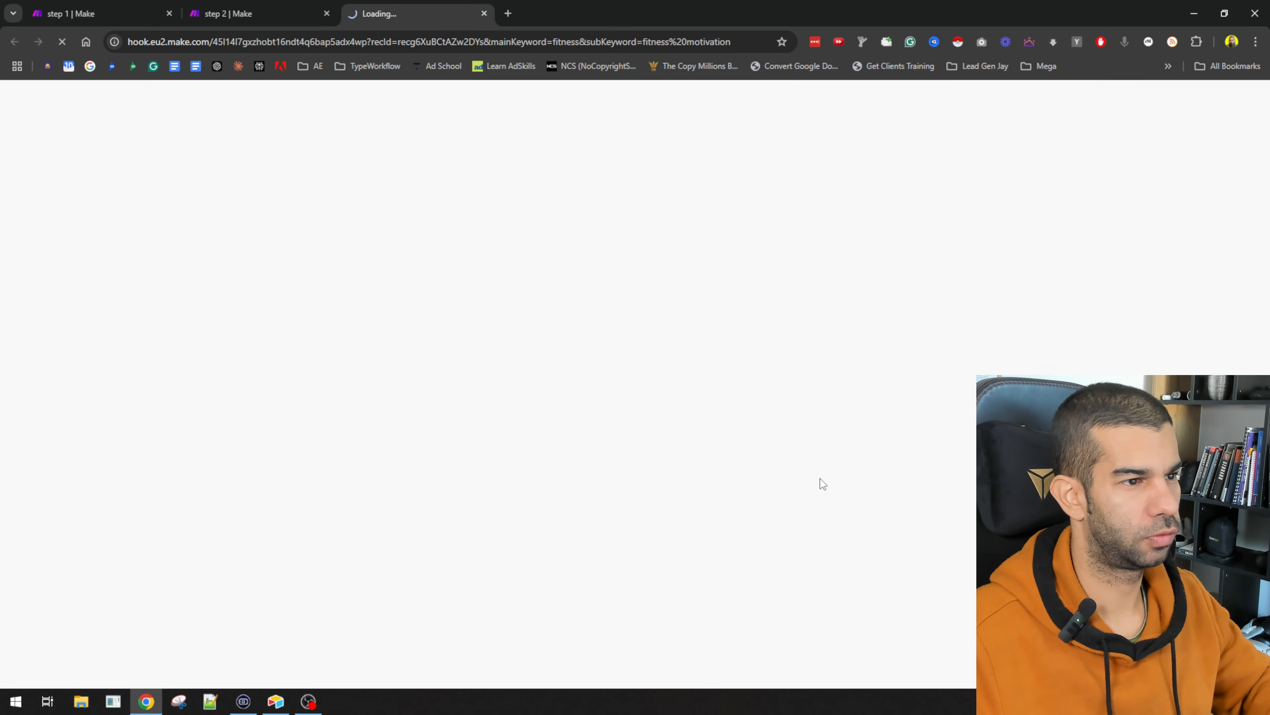
key(alt+Tab)
key(alt+Tab)
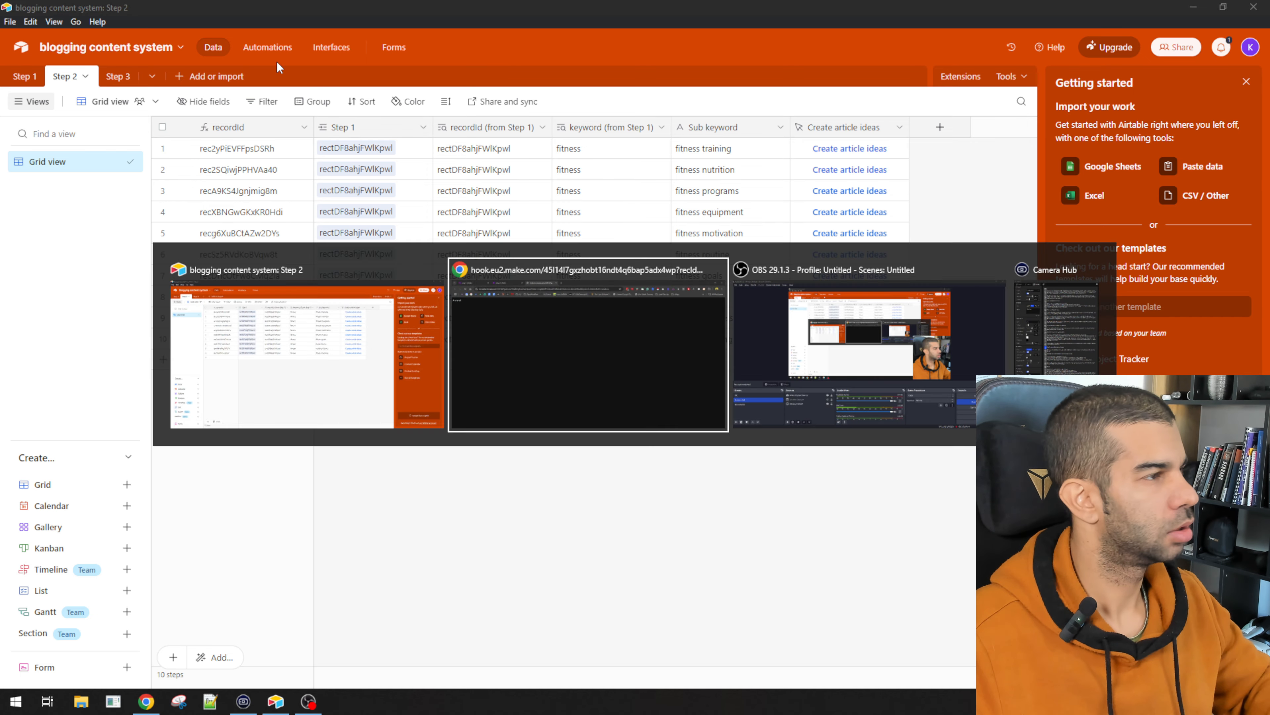
click(226, 7)
drag(939, 591, 412, 533)
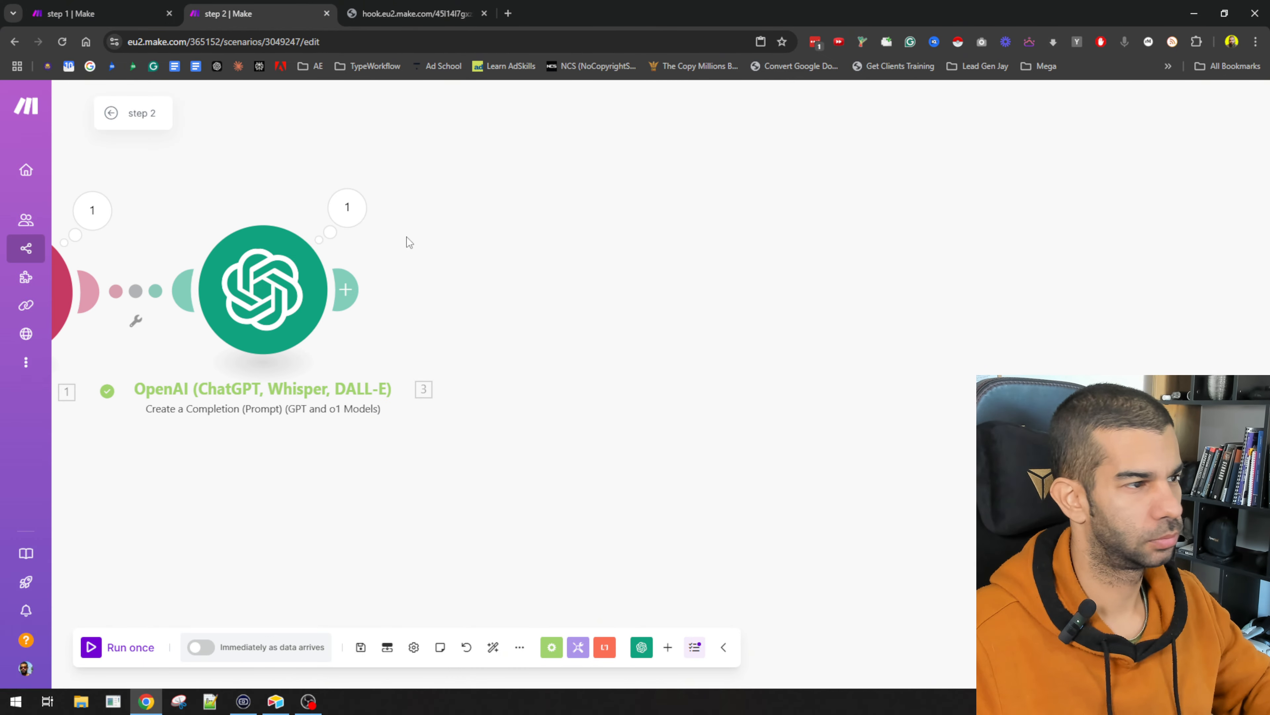
Step: Inspect the OpenAI output's Result > articleIdeas to review the three generated titles
click(361, 208)
click(431, 348)
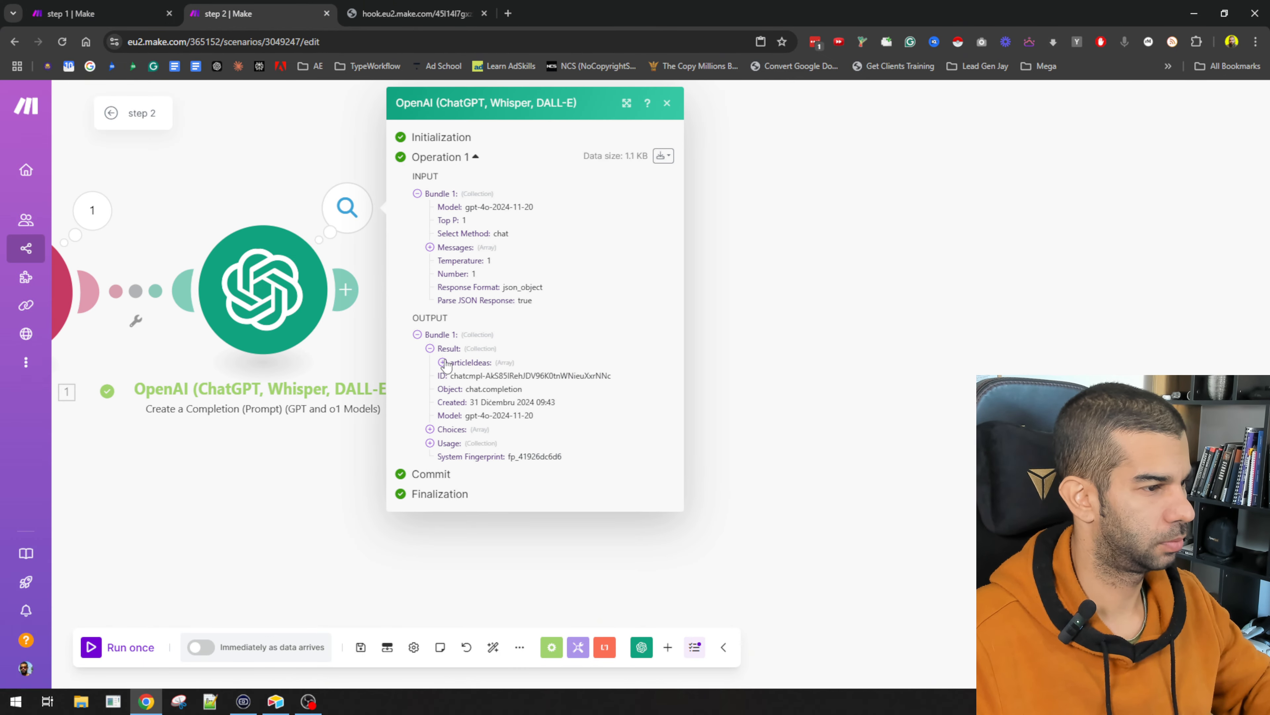
click(442, 362)
drag(454, 378, 630, 443)
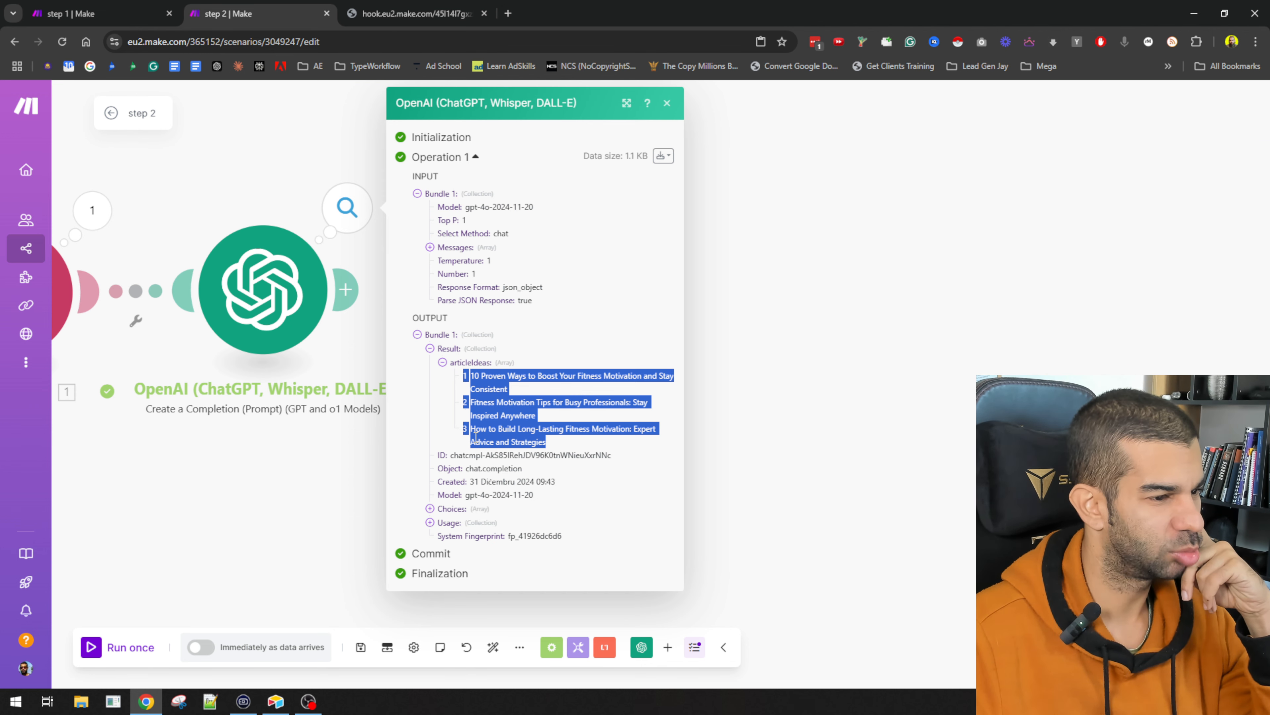
click(278, 493)
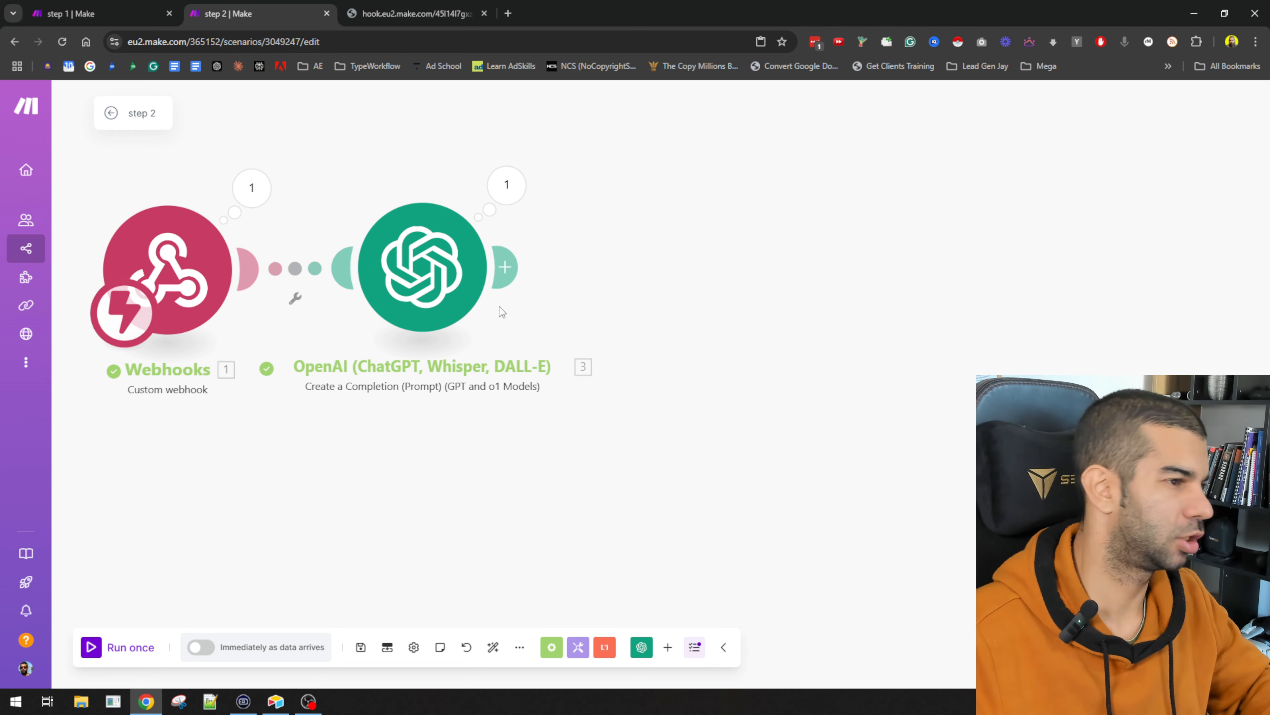
key(alt+Tab)
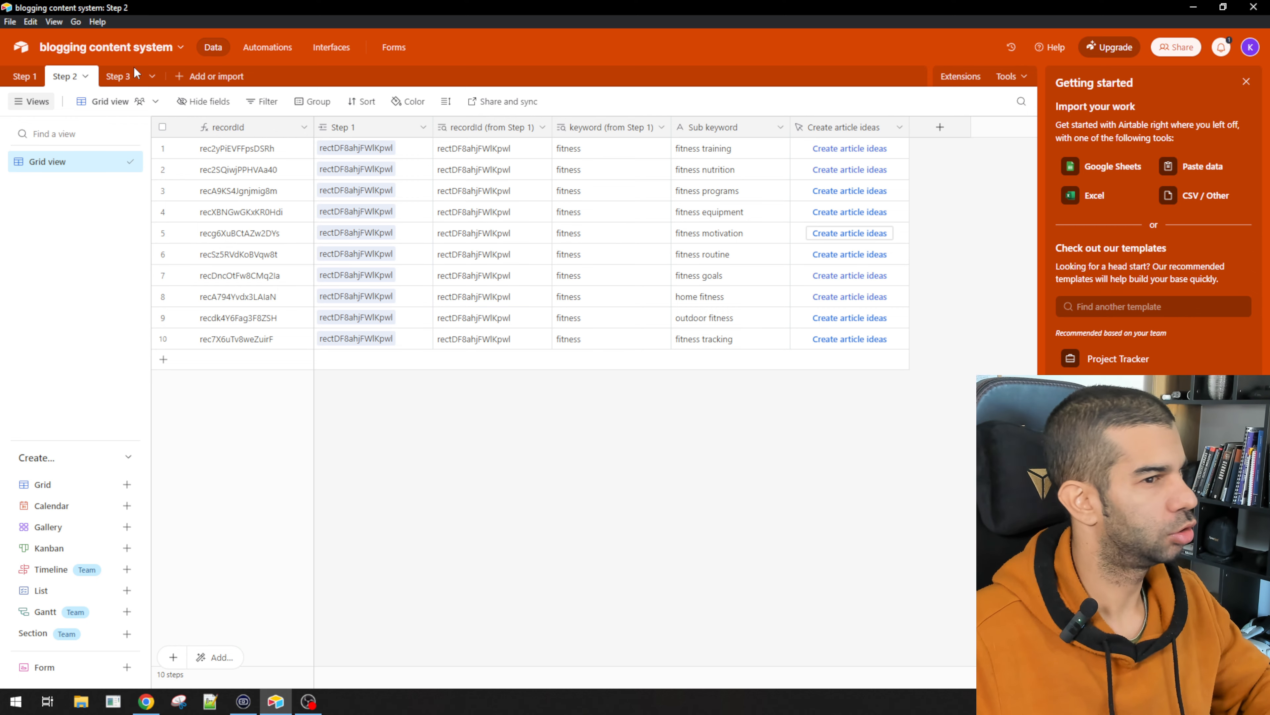
Step: Delete the Notes, Assignee and Status fields from the Step 3 table
click(119, 80)
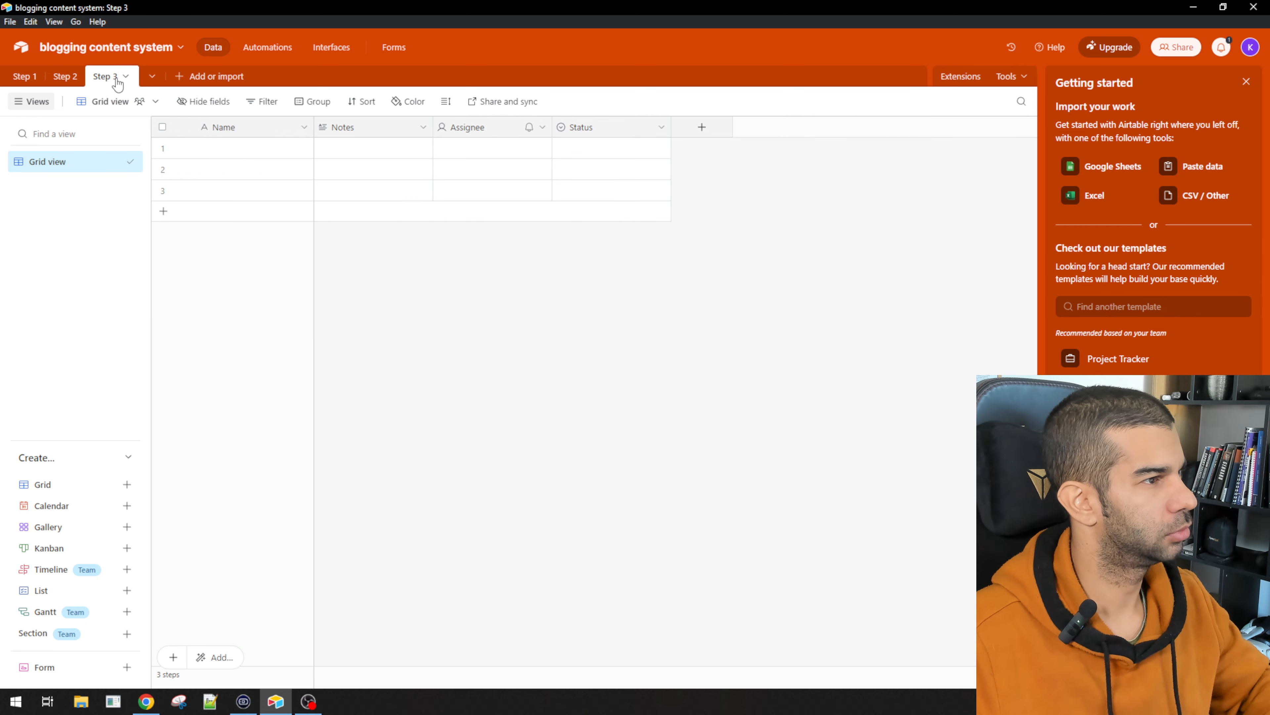
click(359, 133)
shift+click(582, 127)
right_click(582, 128)
click(610, 274)
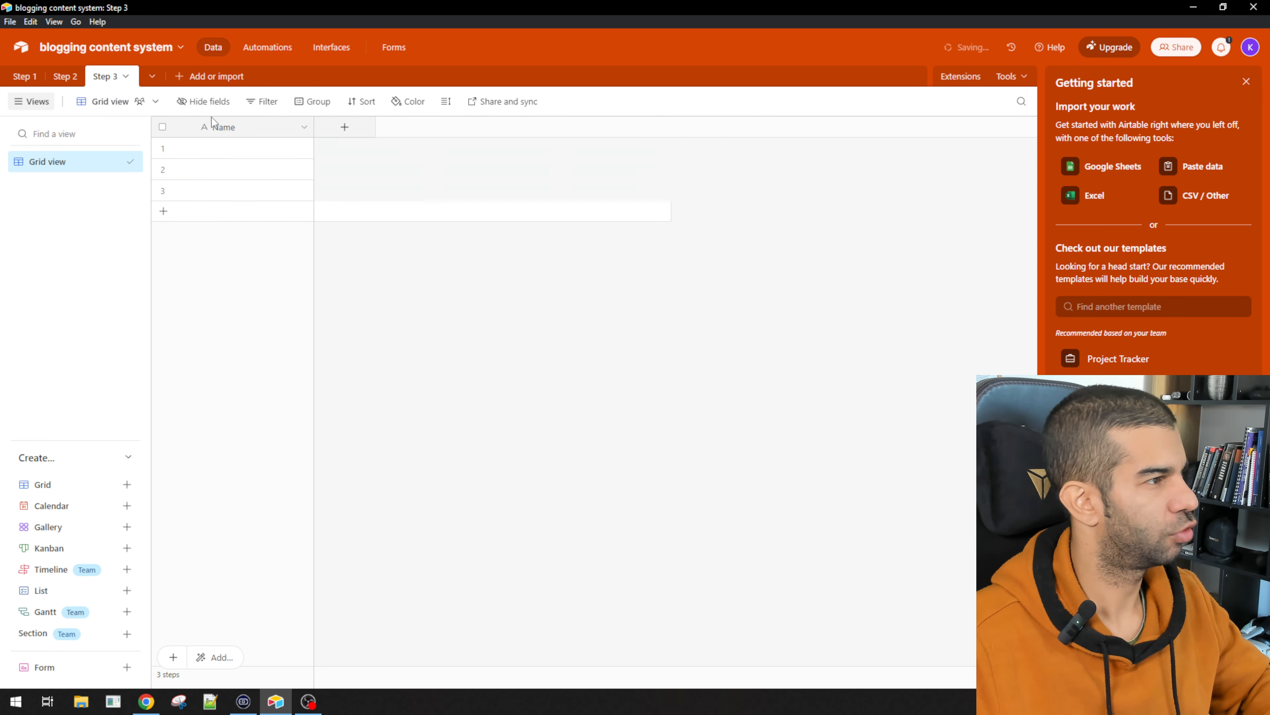
click(65, 76)
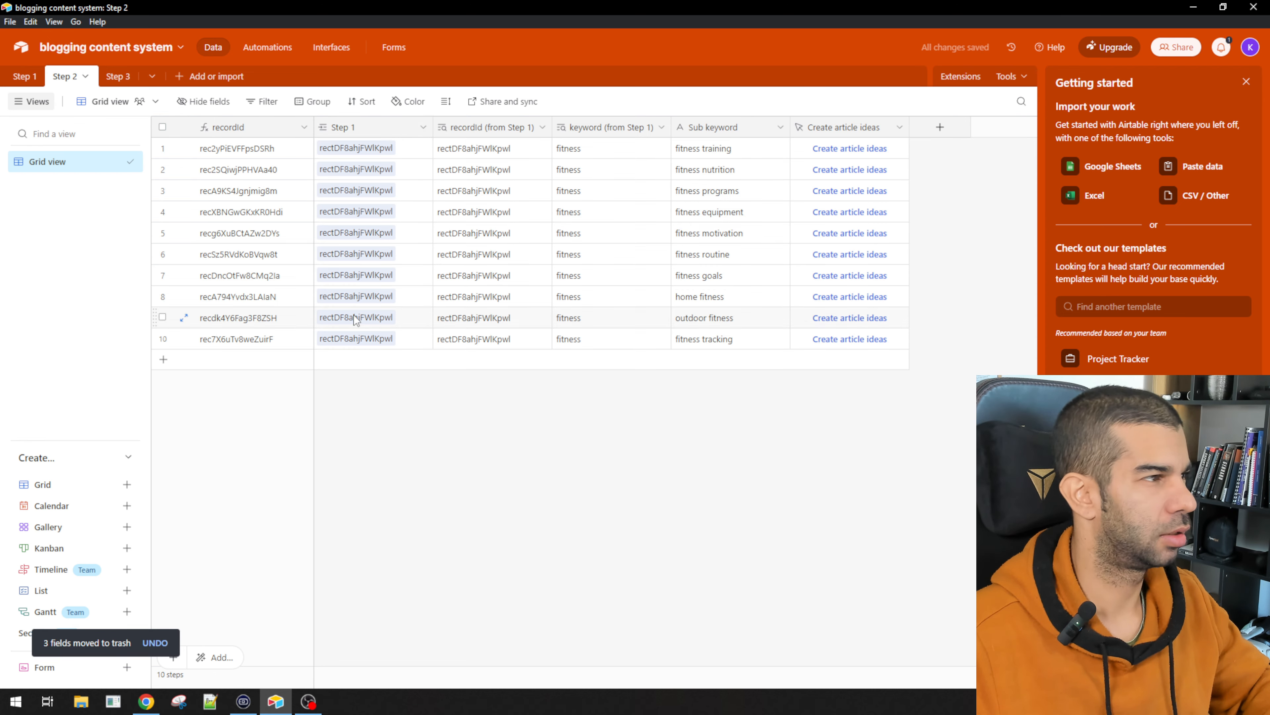
click(117, 79)
Step: Turn Step 3's Name field into a formula field 'recordId' using RECORD_ID()
double_click(256, 131)
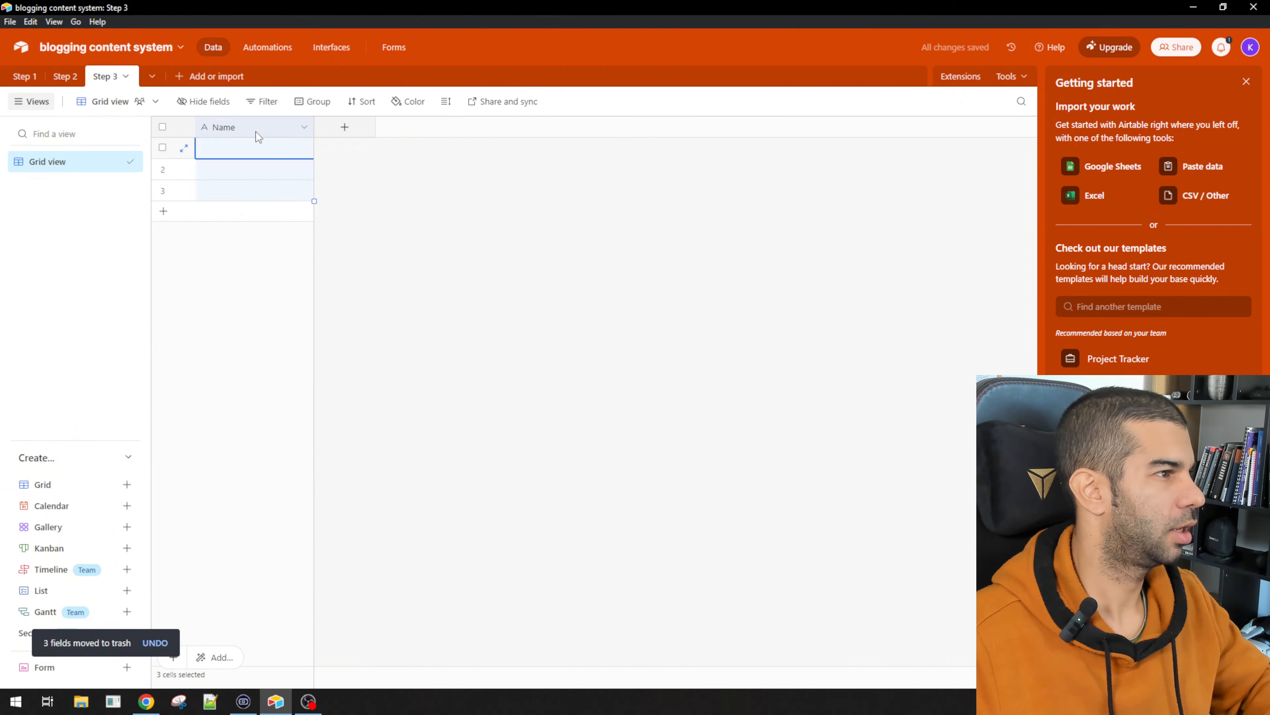
text(recordi)
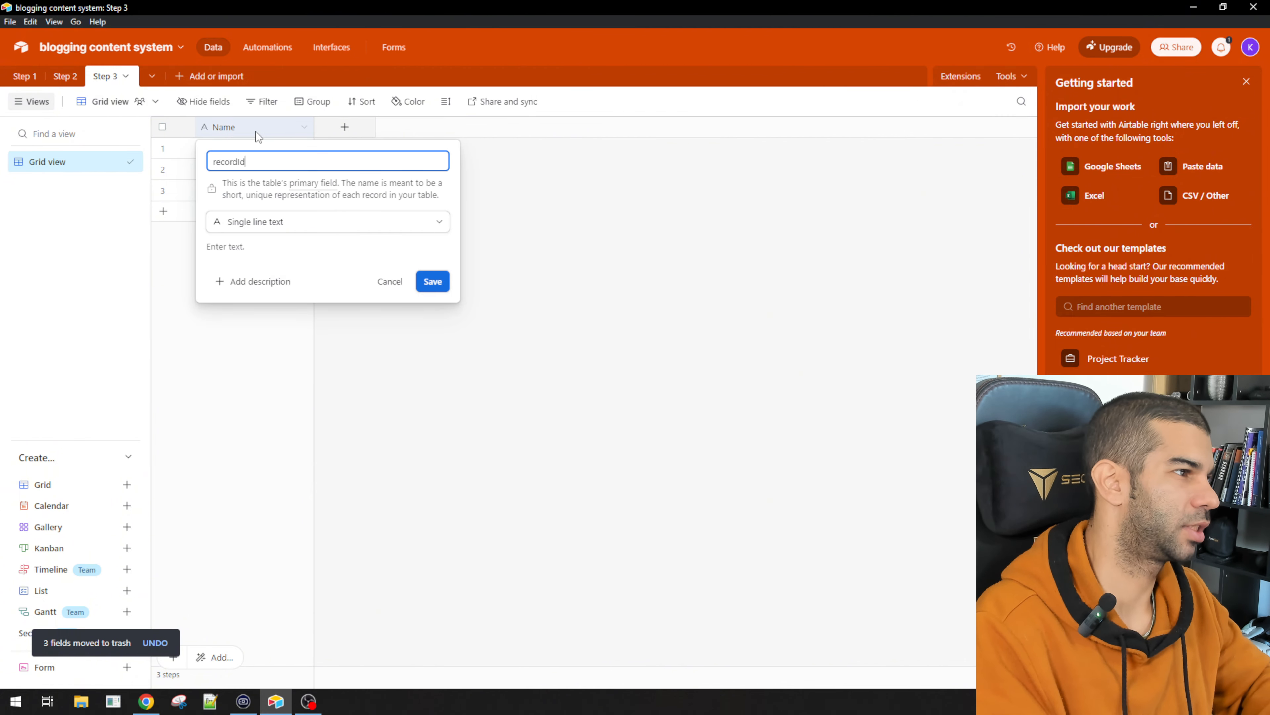
text(d)
key(Tab)
text(fo)
key(Return)
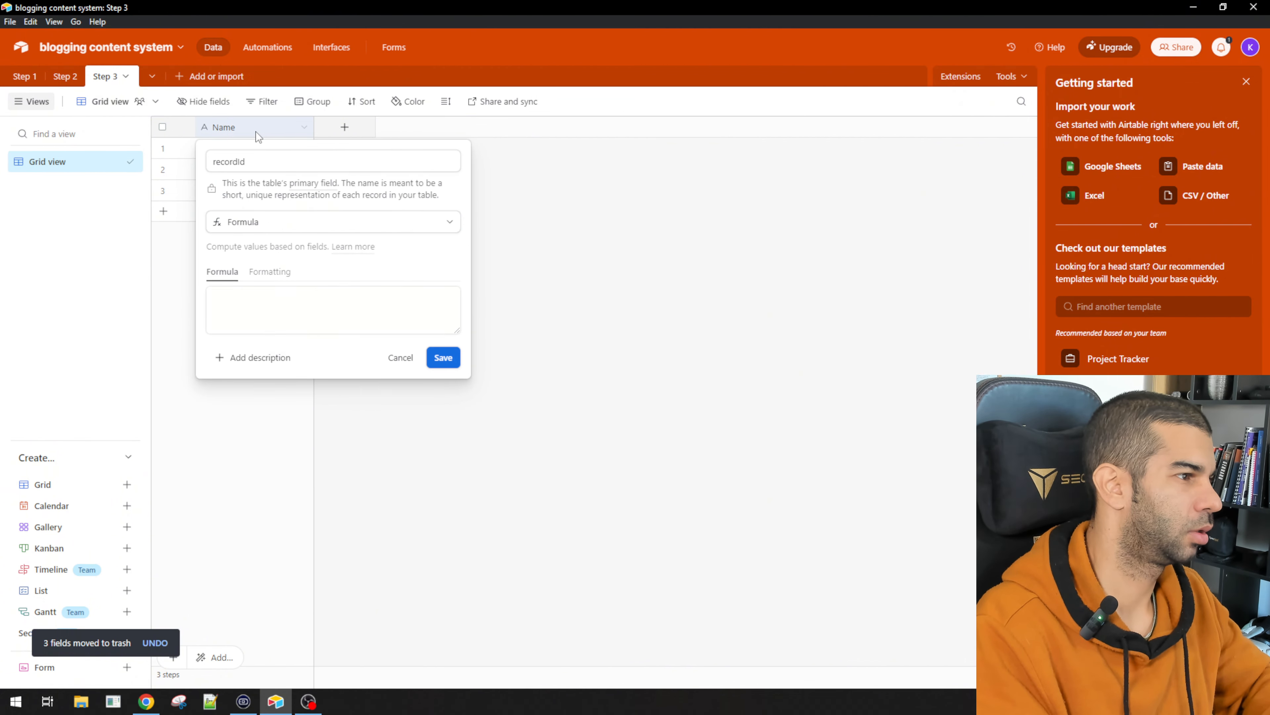
key(Tab)
key(Tab)
key(Tab)
text(=re)
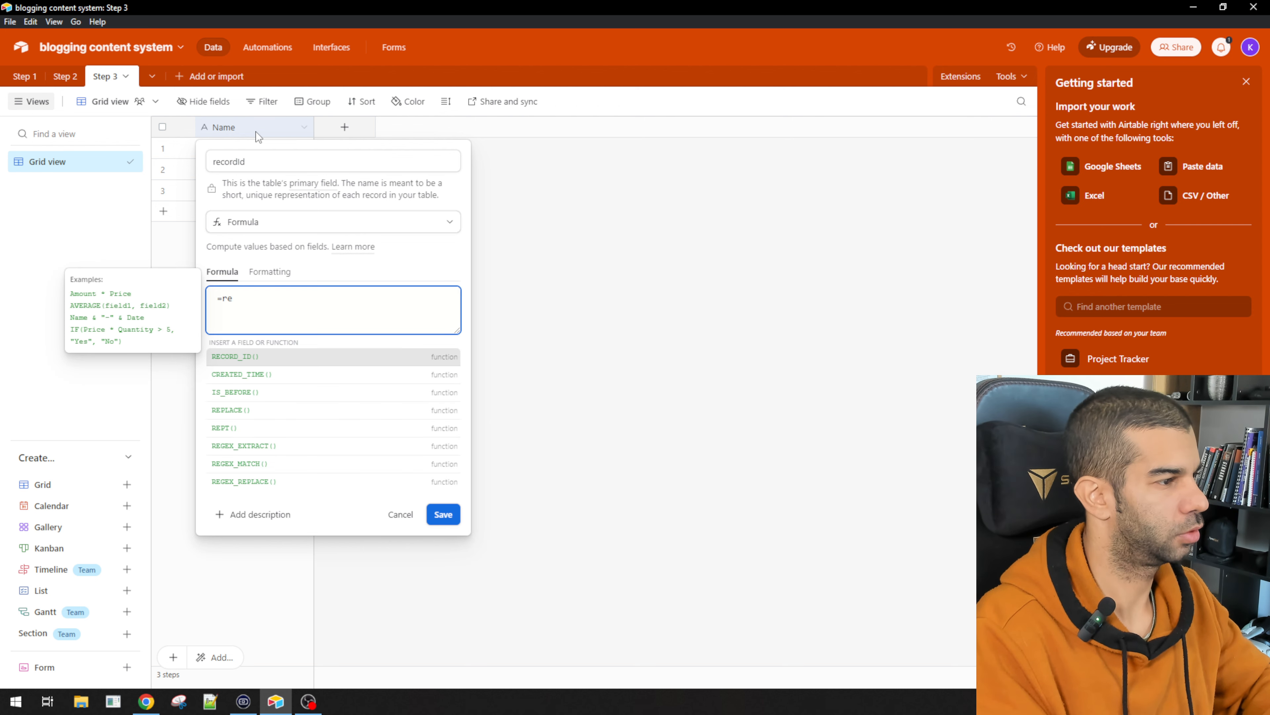
key(Tab)
key(Return)
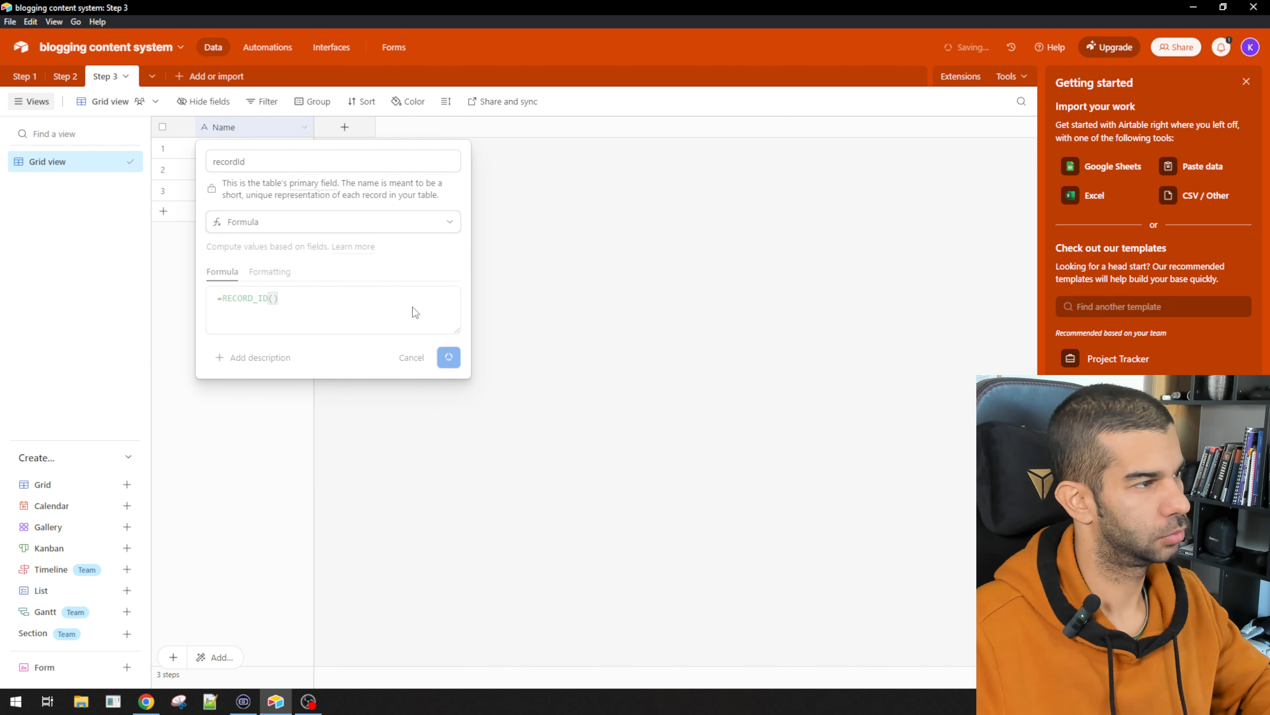
click(68, 78)
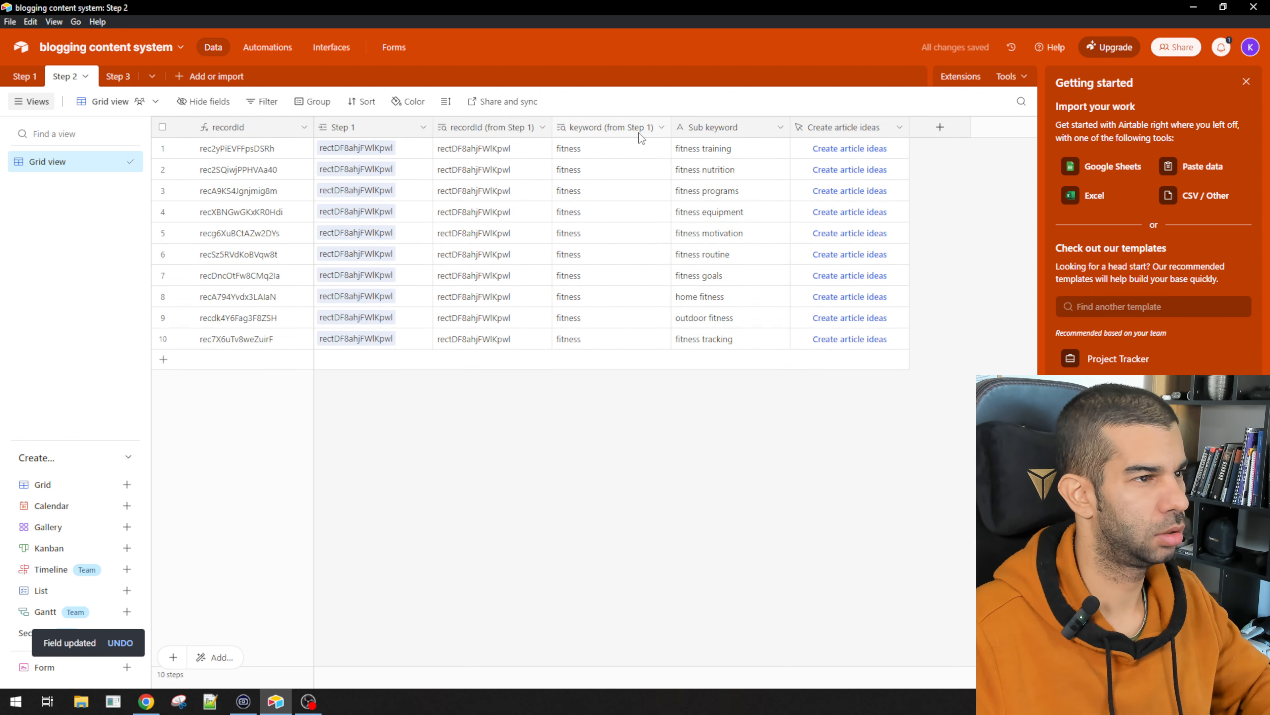
Step: Add a Step 3 field linking to Step 2, with recordId and Sub keyword lookup fields
click(105, 84)
click(344, 127)
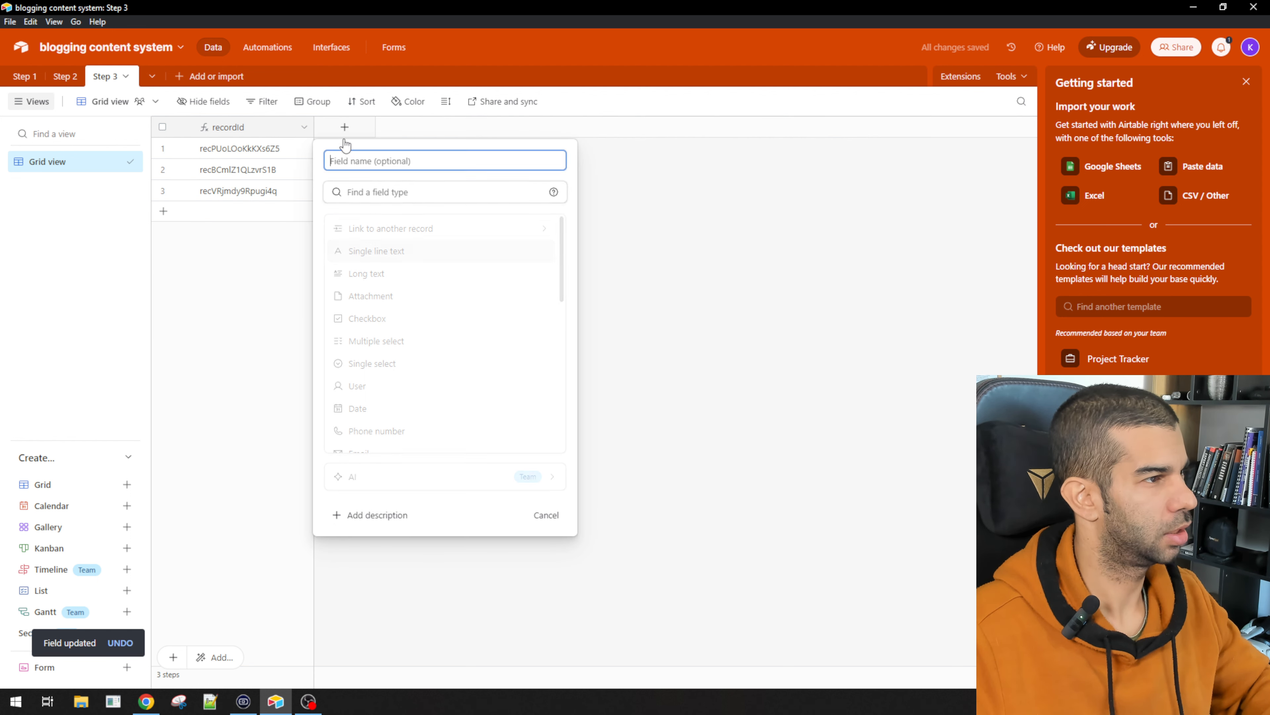
click(425, 226)
click(400, 246)
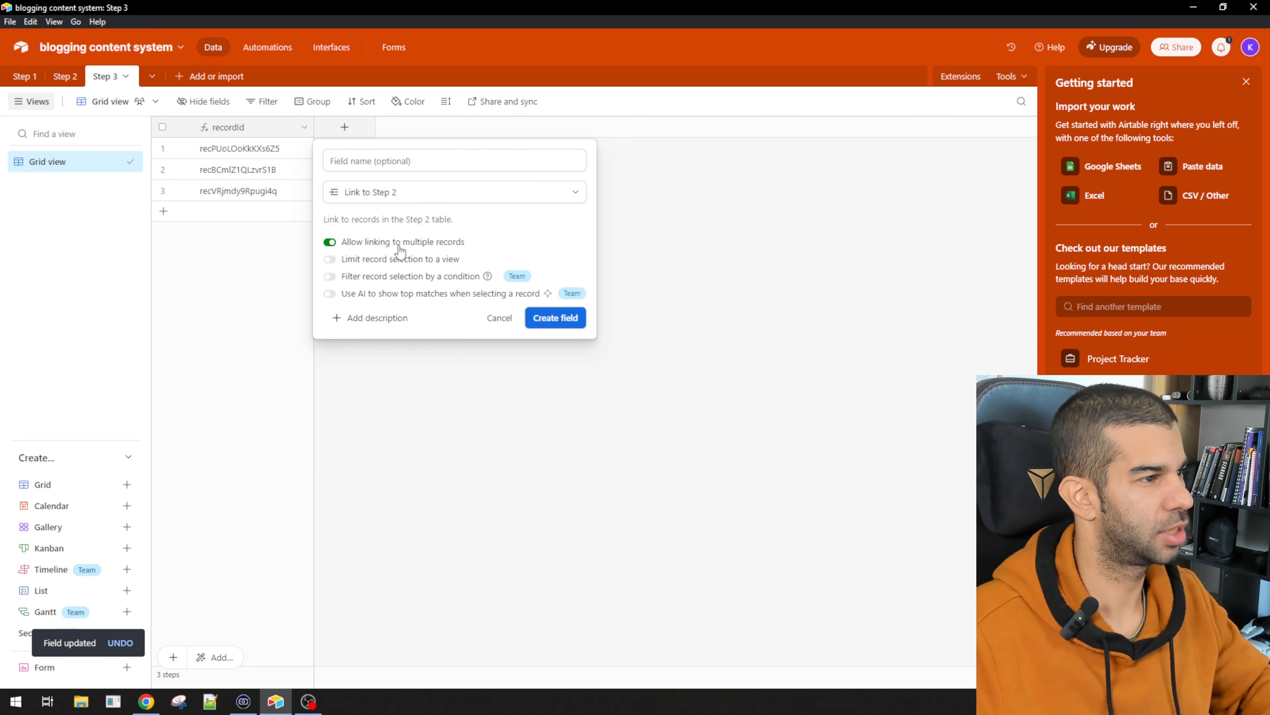
click(558, 316)
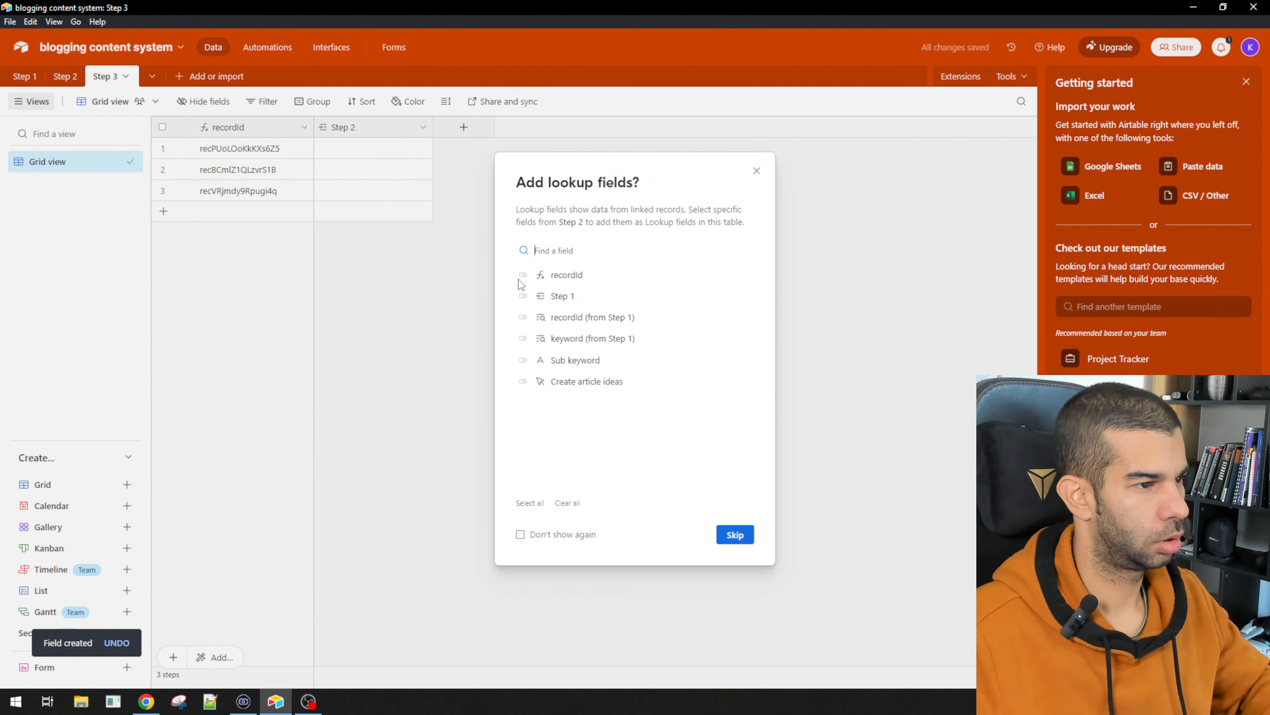
click(523, 276)
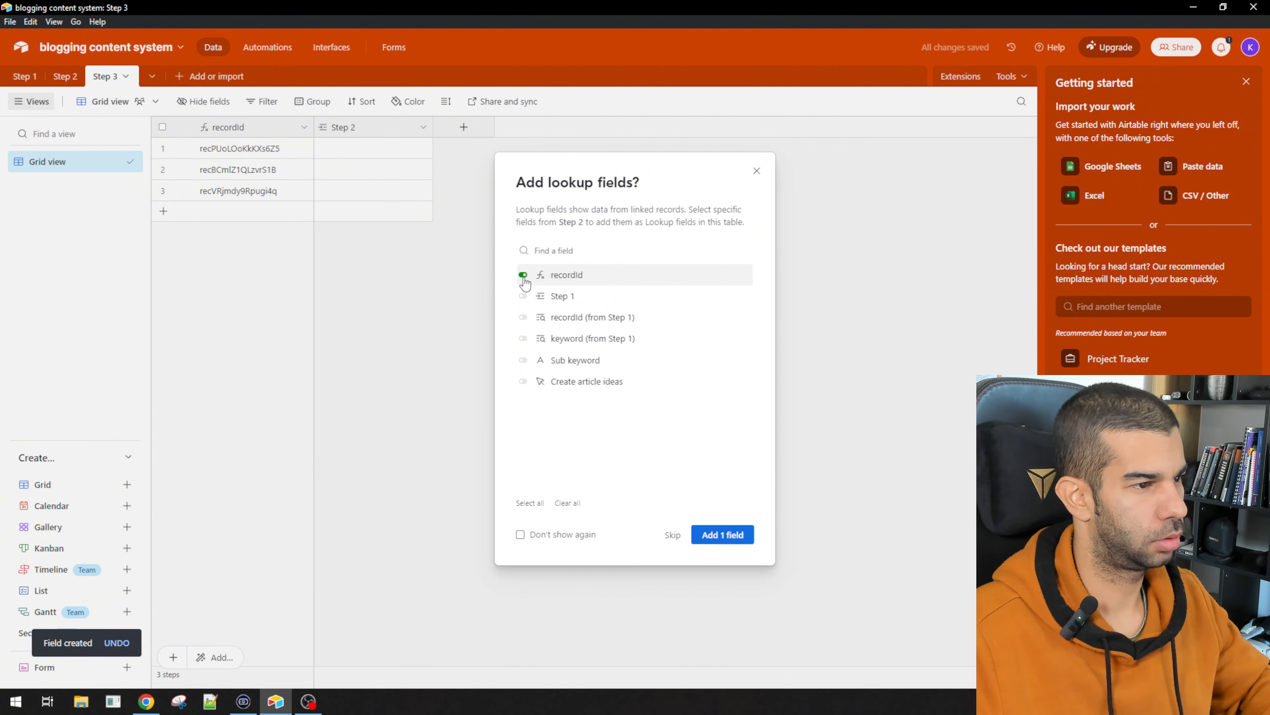
click(523, 275)
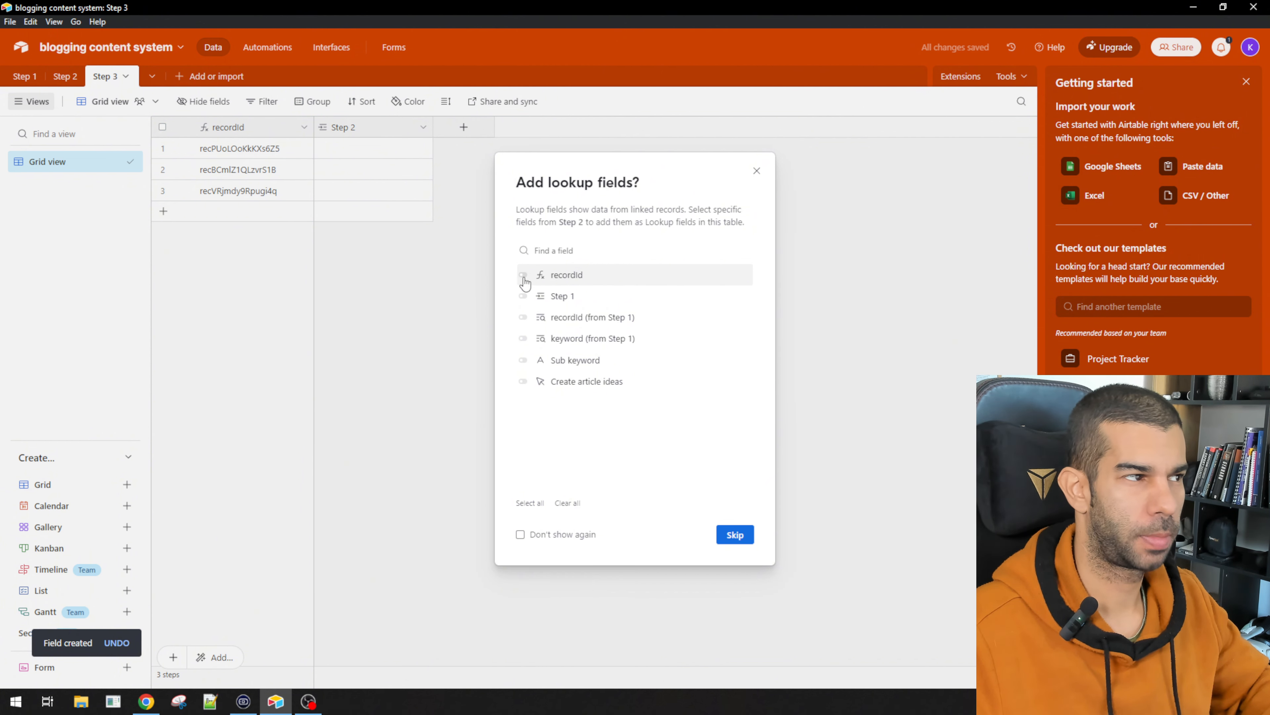
click(523, 276)
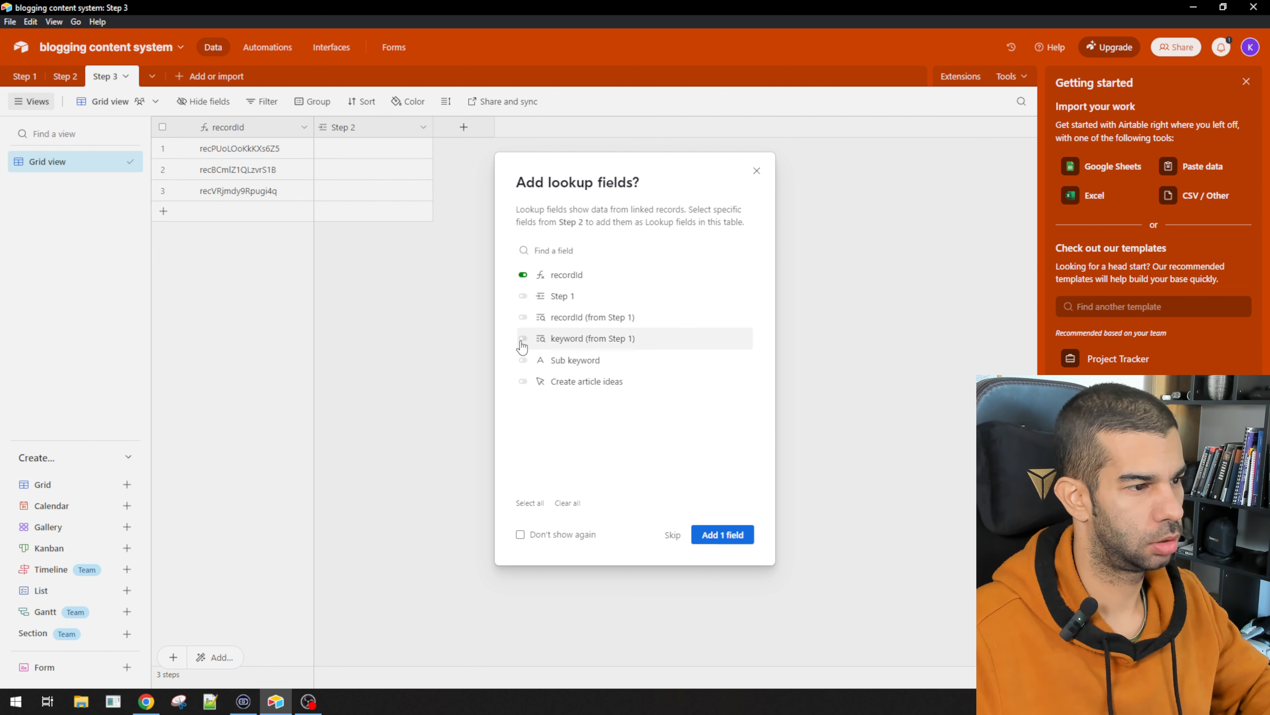
click(523, 360)
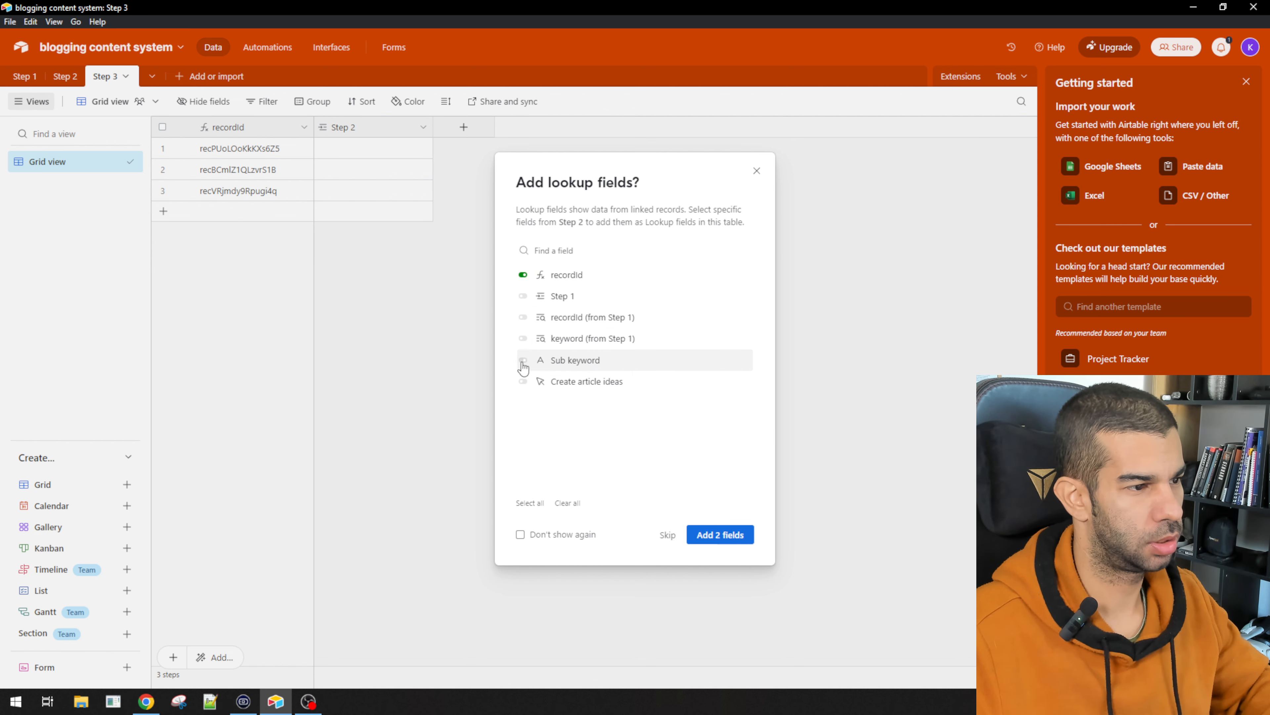
click(690, 542)
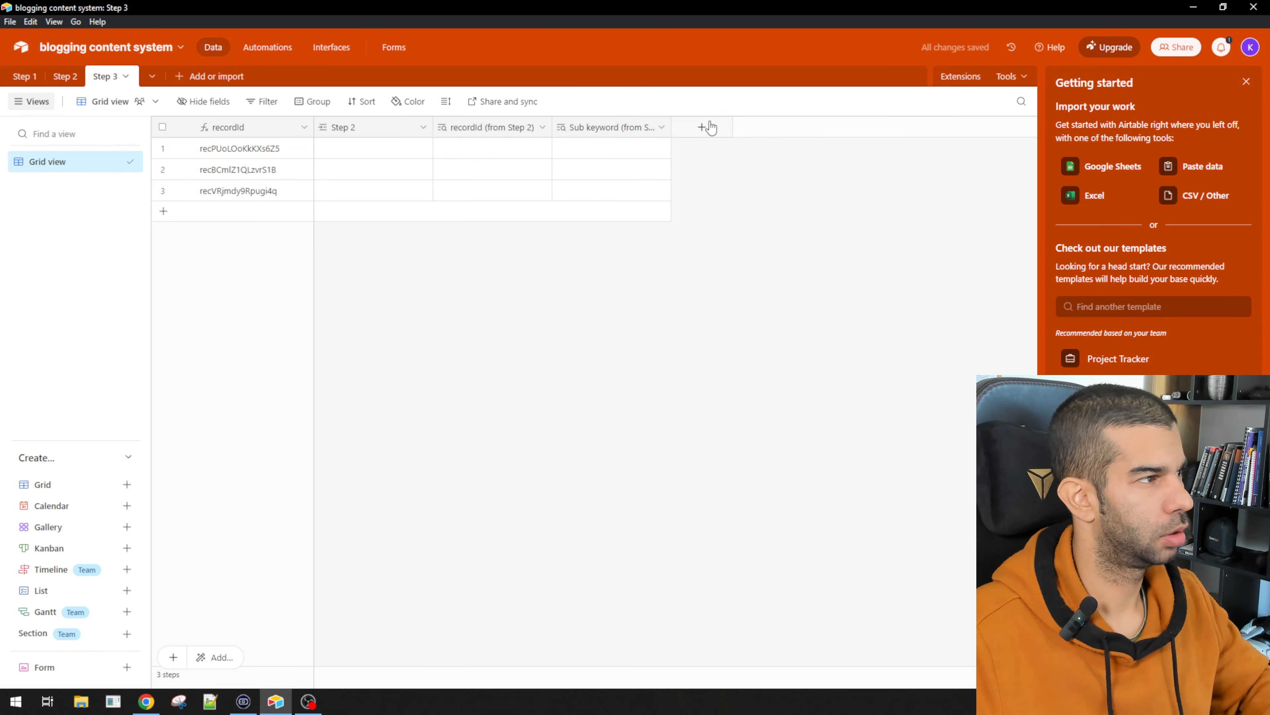
Step: Add a single line text field named 'Article Idea' to Step 3
click(62, 74)
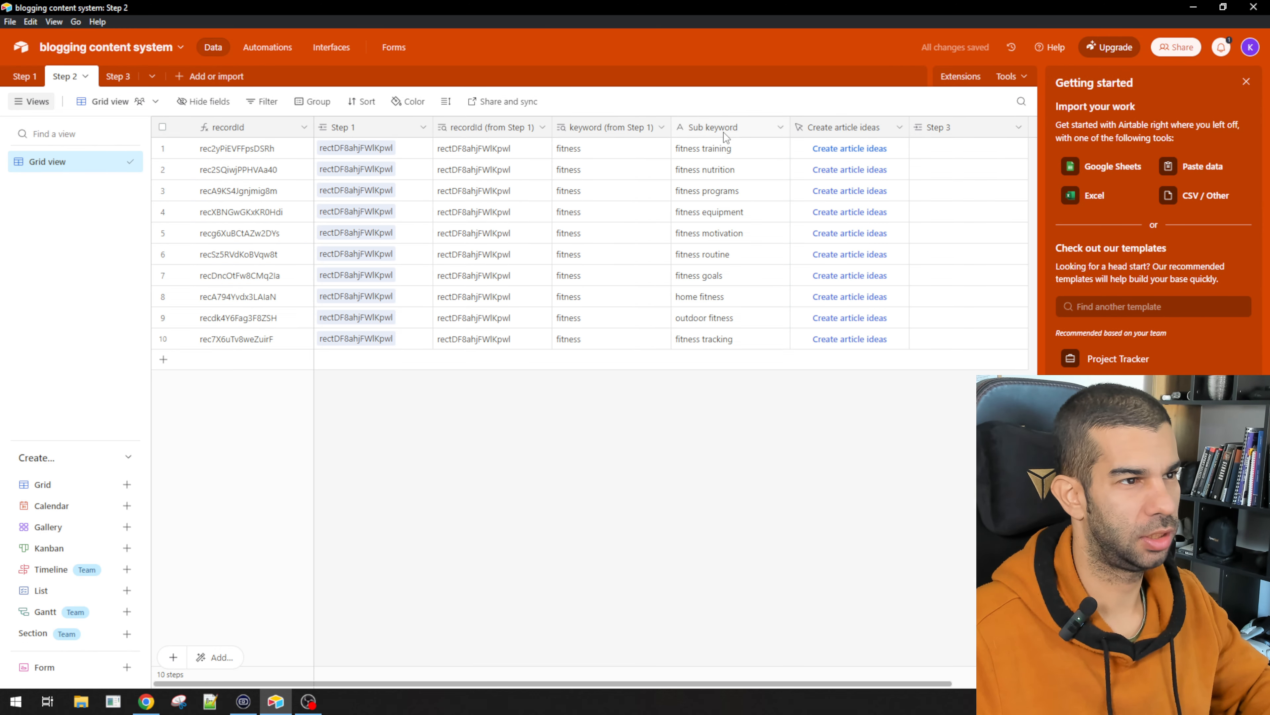
scroll(780, 189, right, 3)
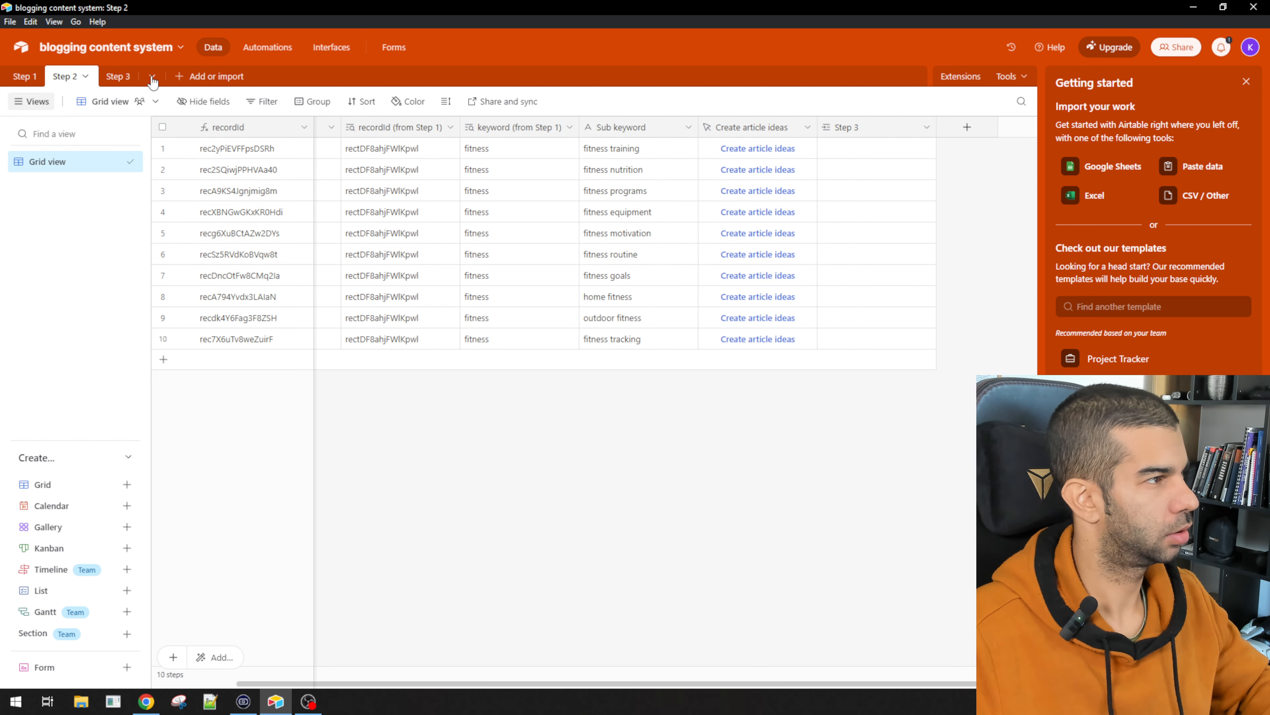
click(117, 78)
click(702, 127)
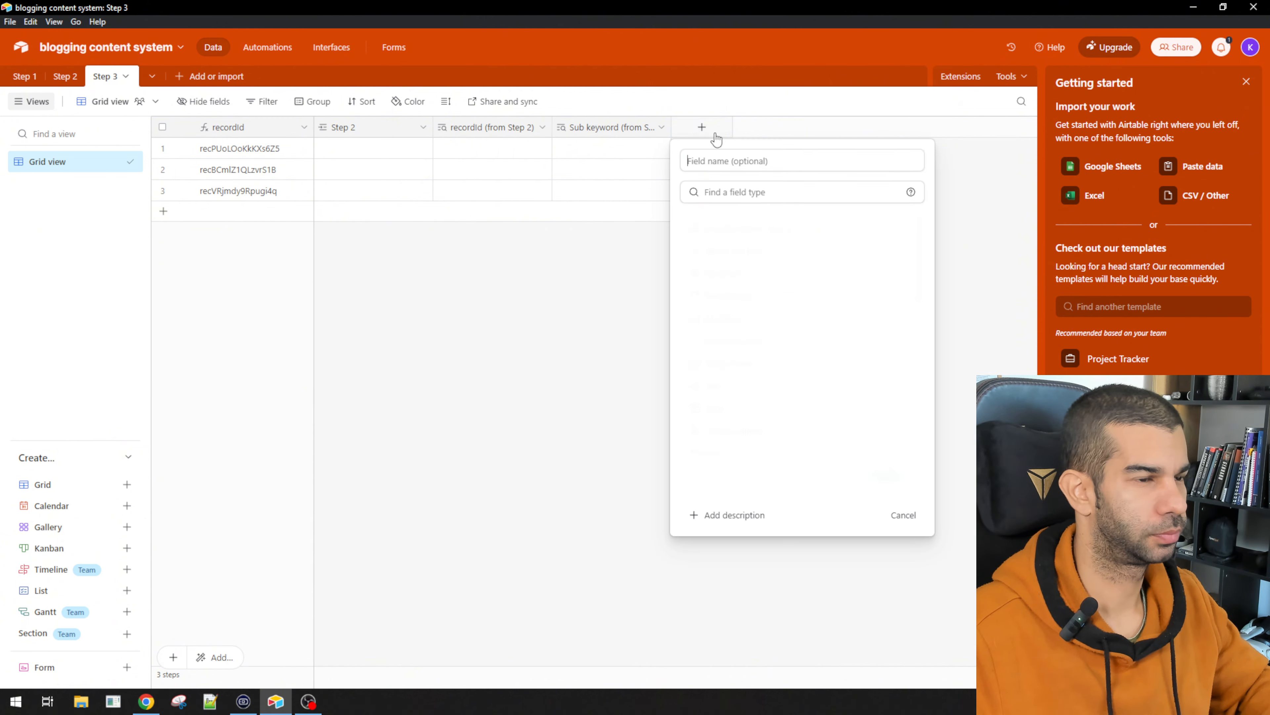
text(Article Idea)
key(Tab)
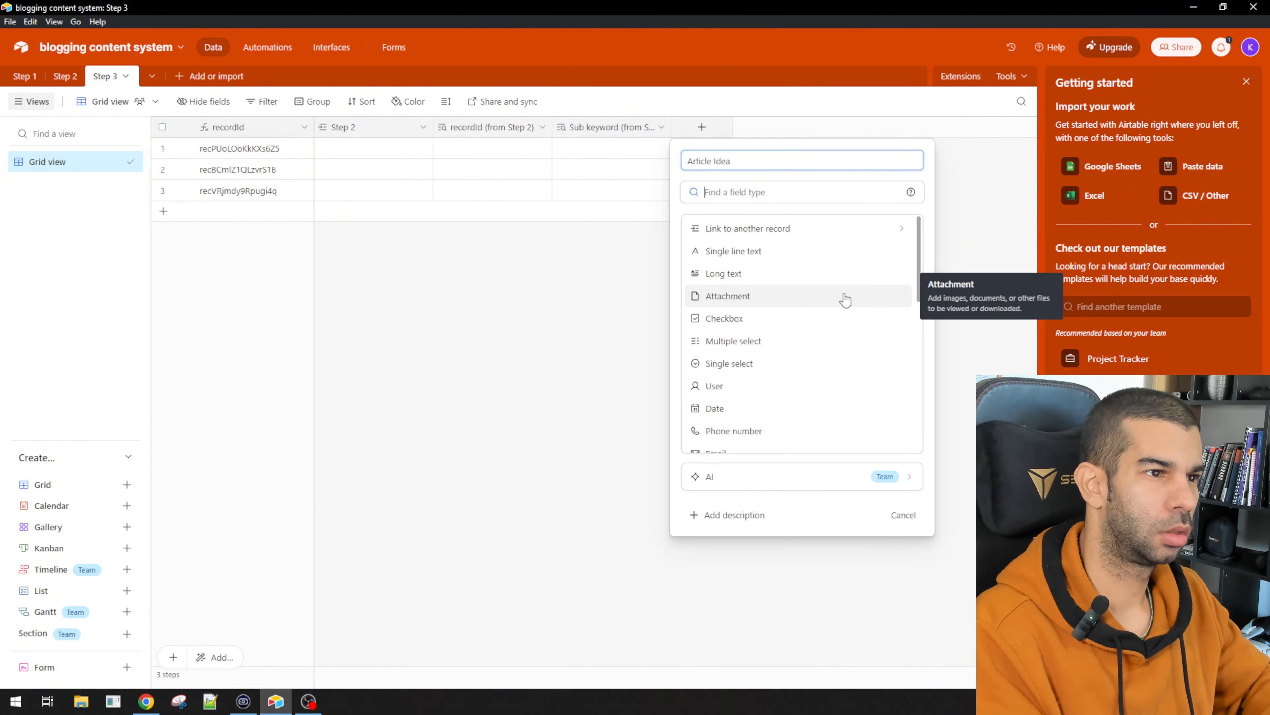
text(single)
click(780, 229)
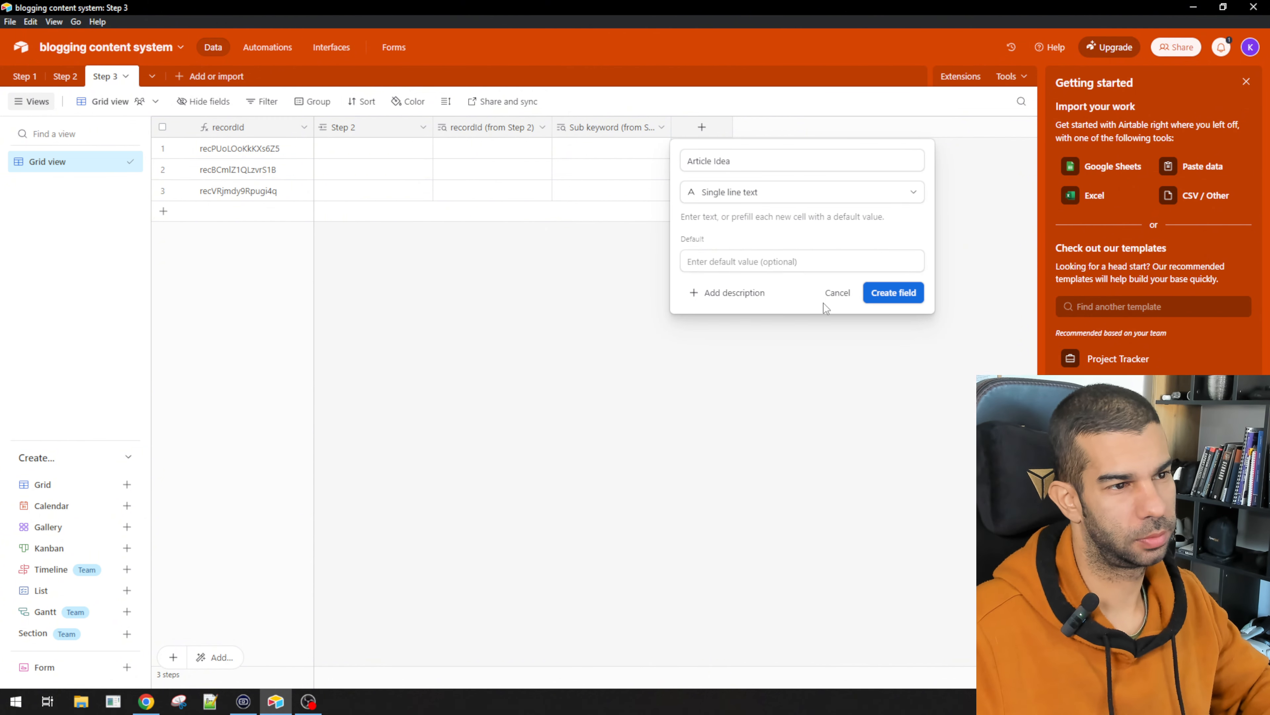
click(889, 293)
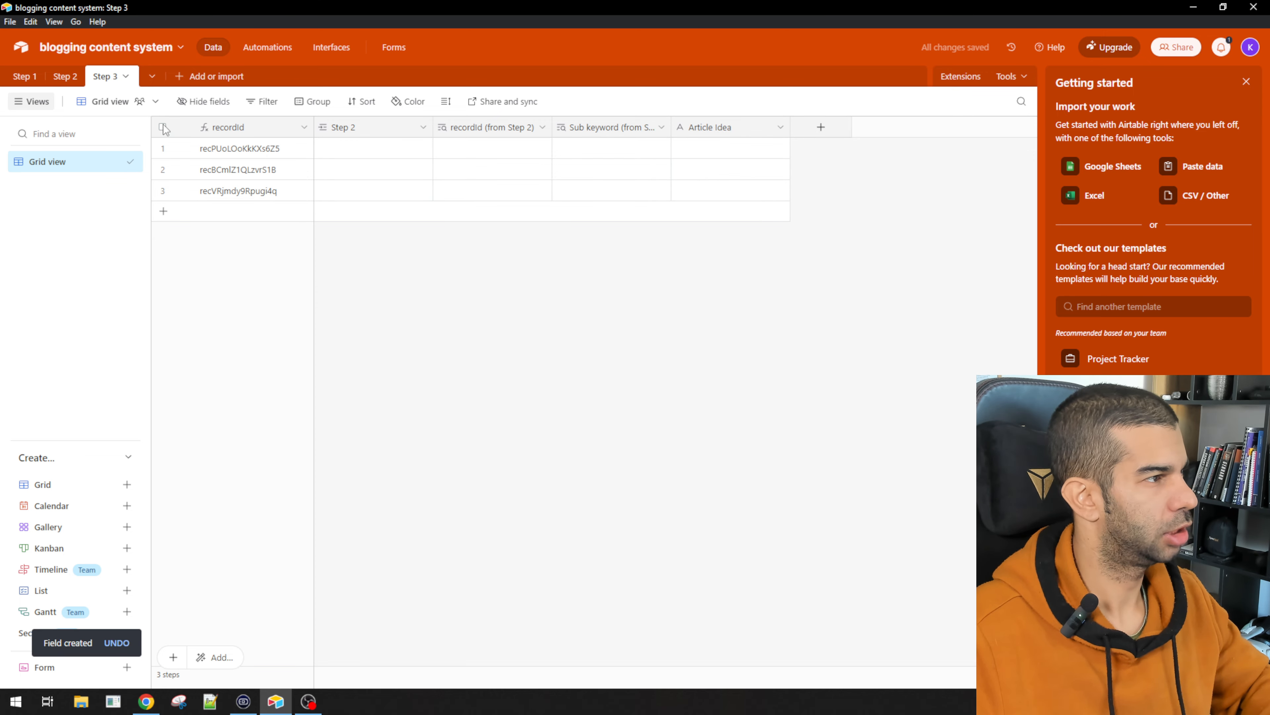
Step: Delete all three existing rows in the Step 3 table
click(165, 129)
right_click(286, 149)
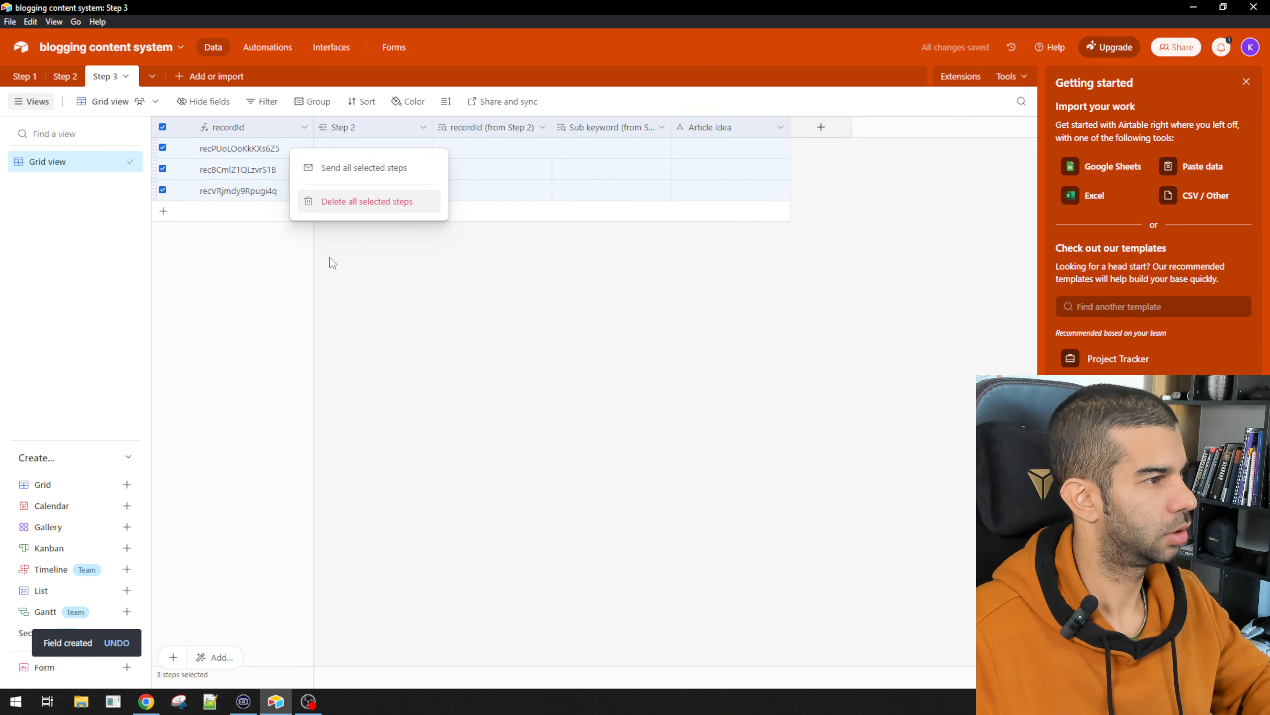
click(331, 207)
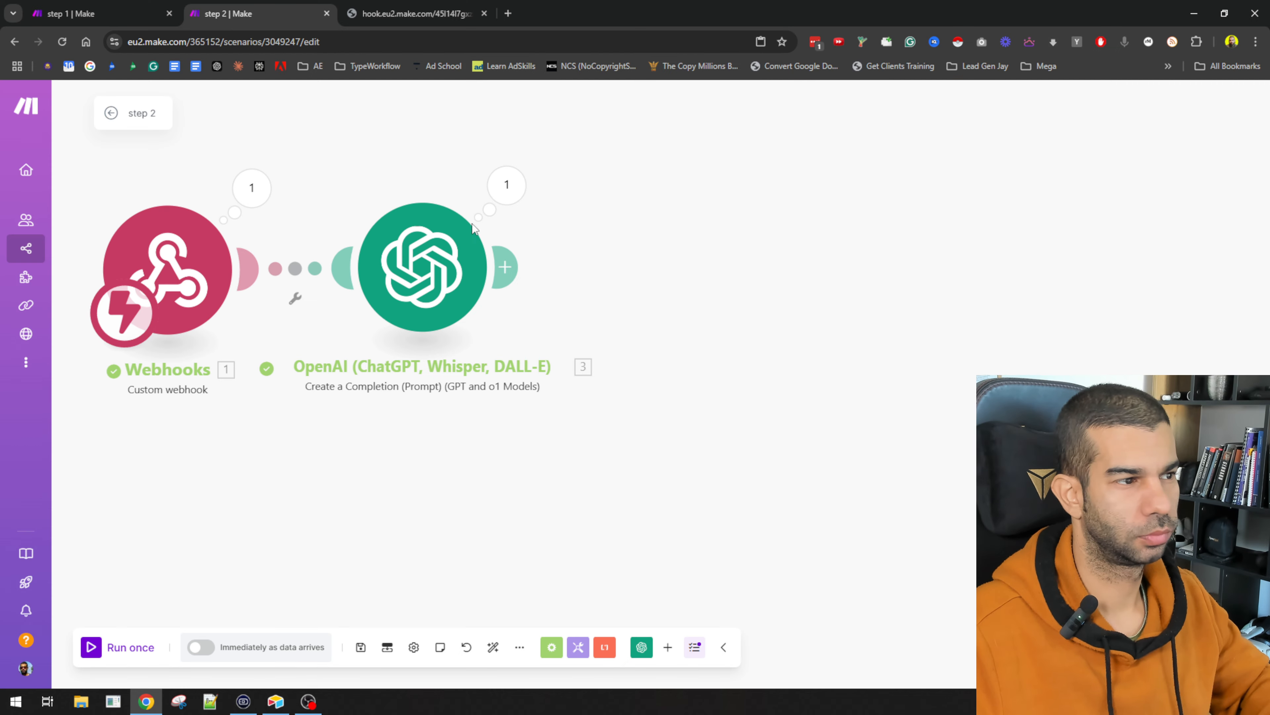
Step: Add an Iterator after the OpenAI module over the articleIdeas[] array
click(506, 267)
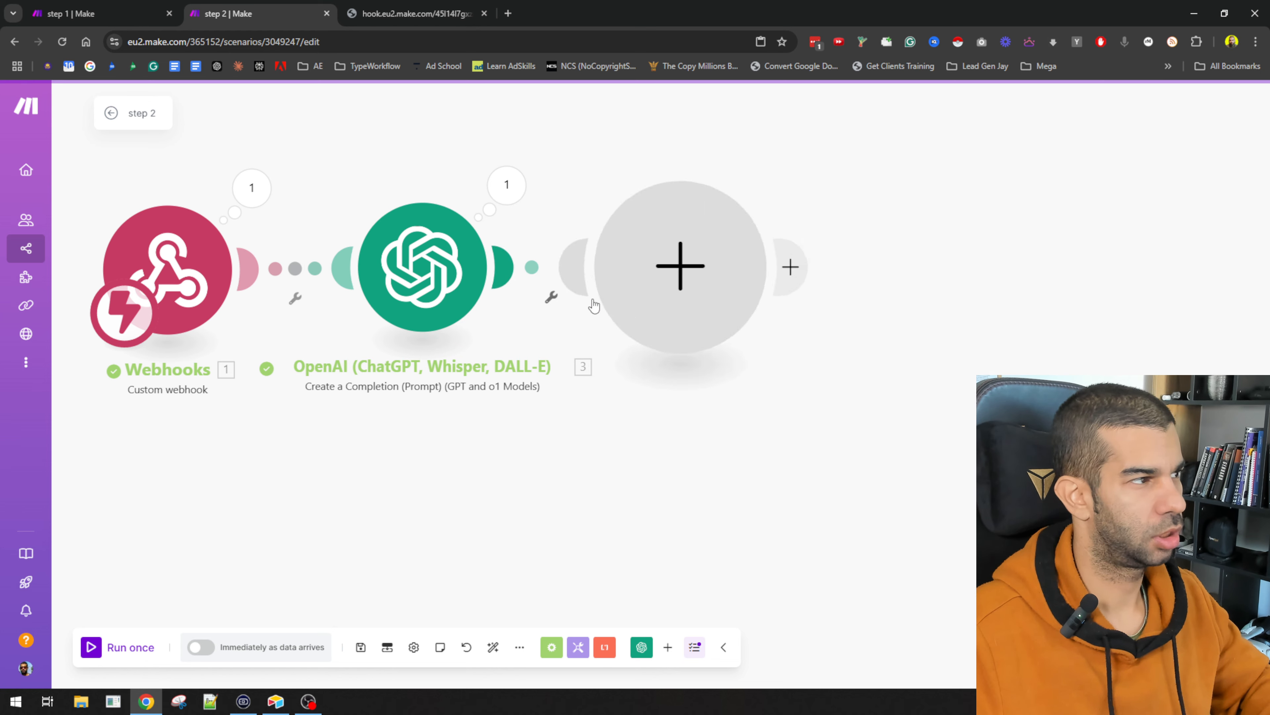
click(885, 225)
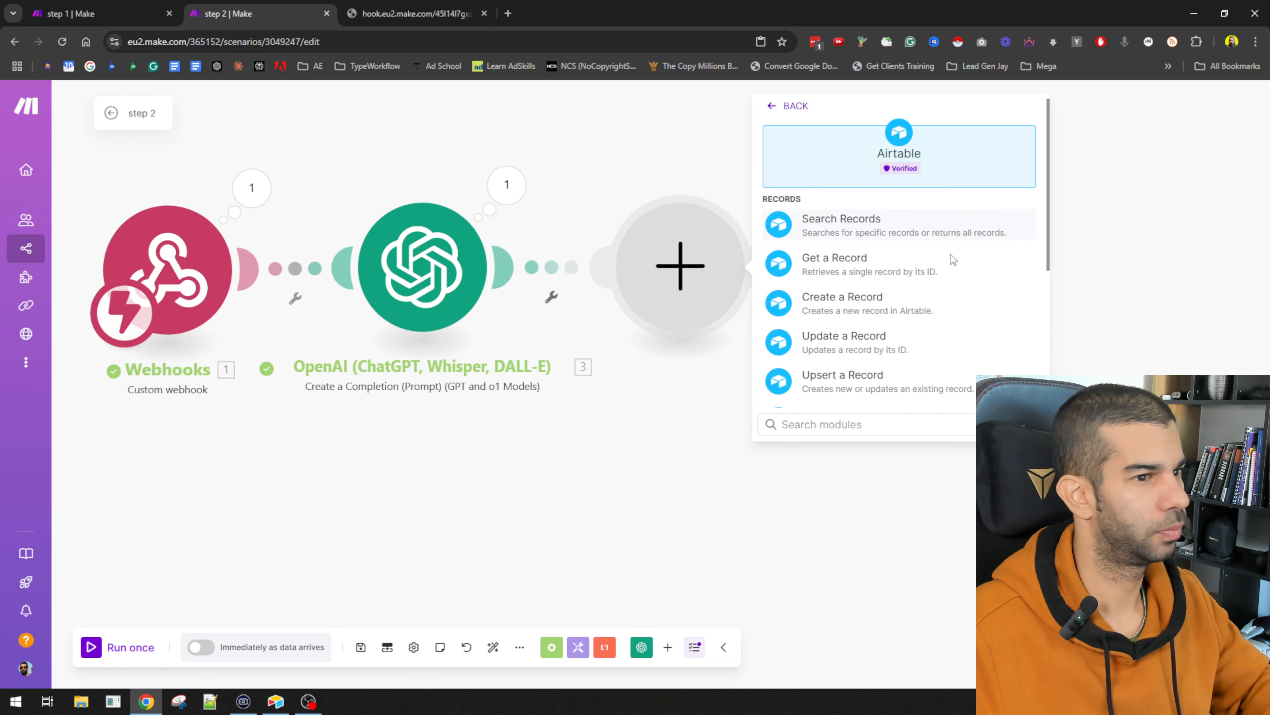
click(572, 465)
click(522, 268)
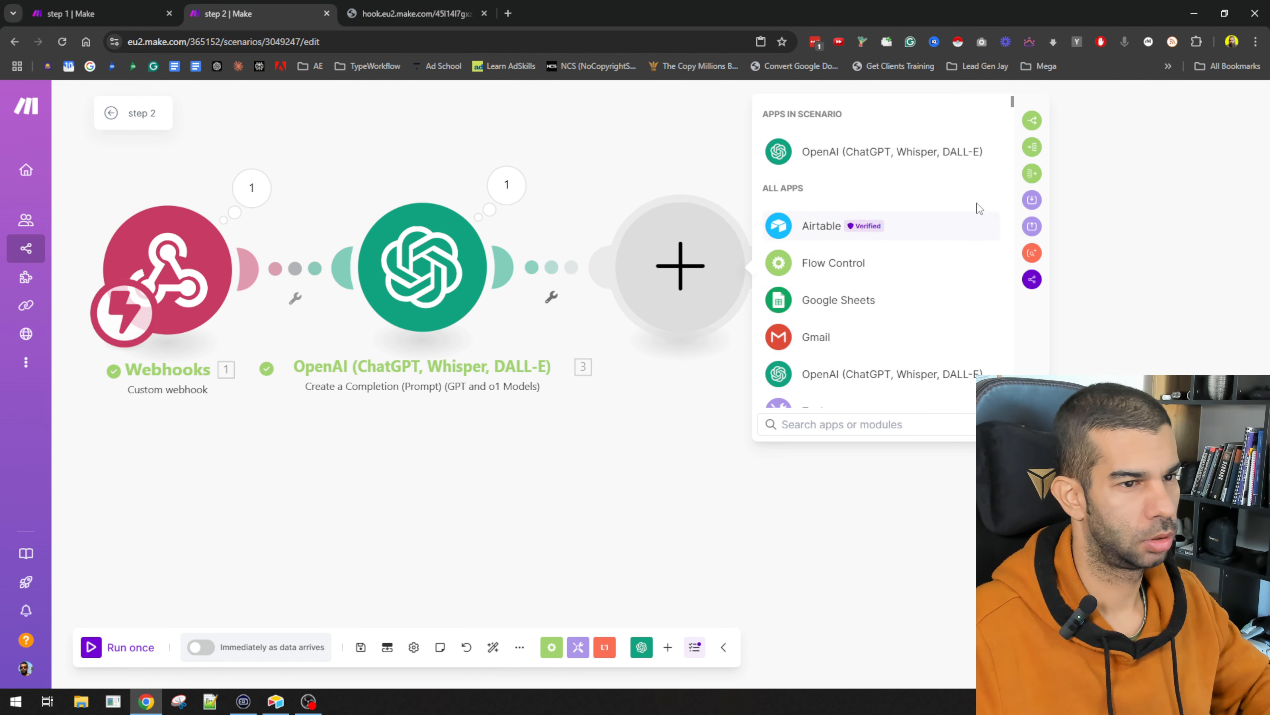
click(1032, 146)
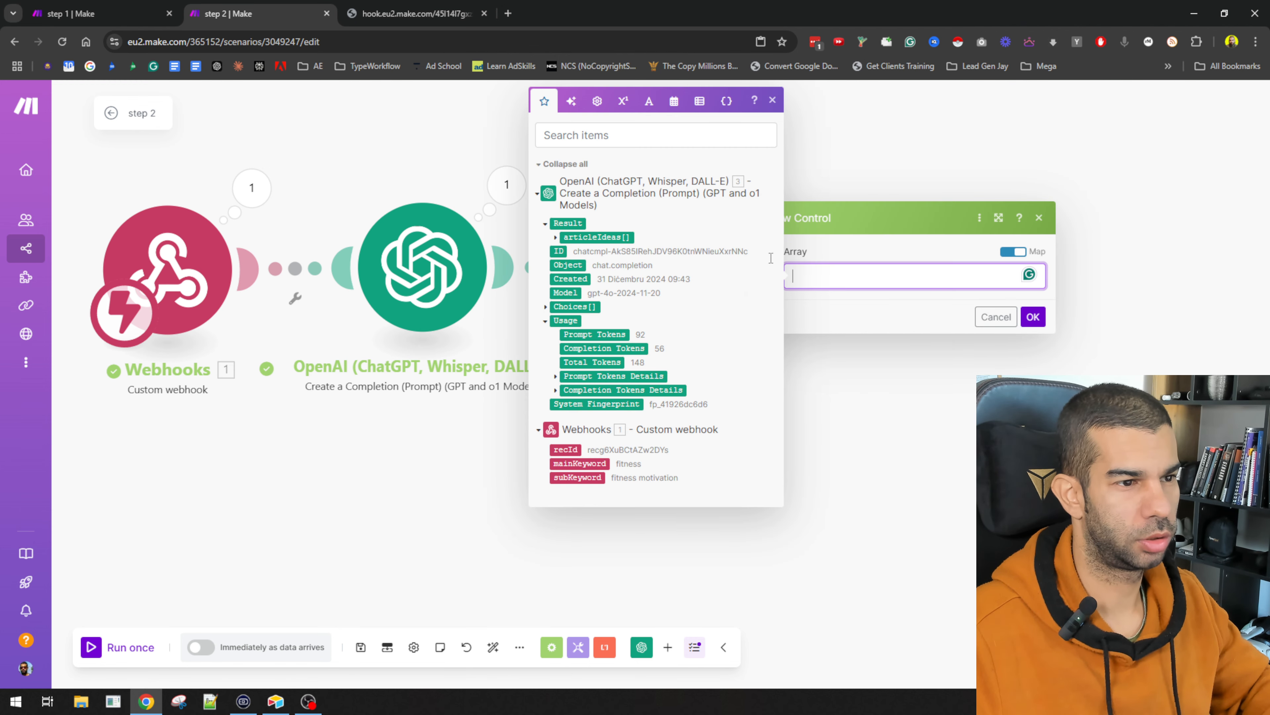
click(597, 236)
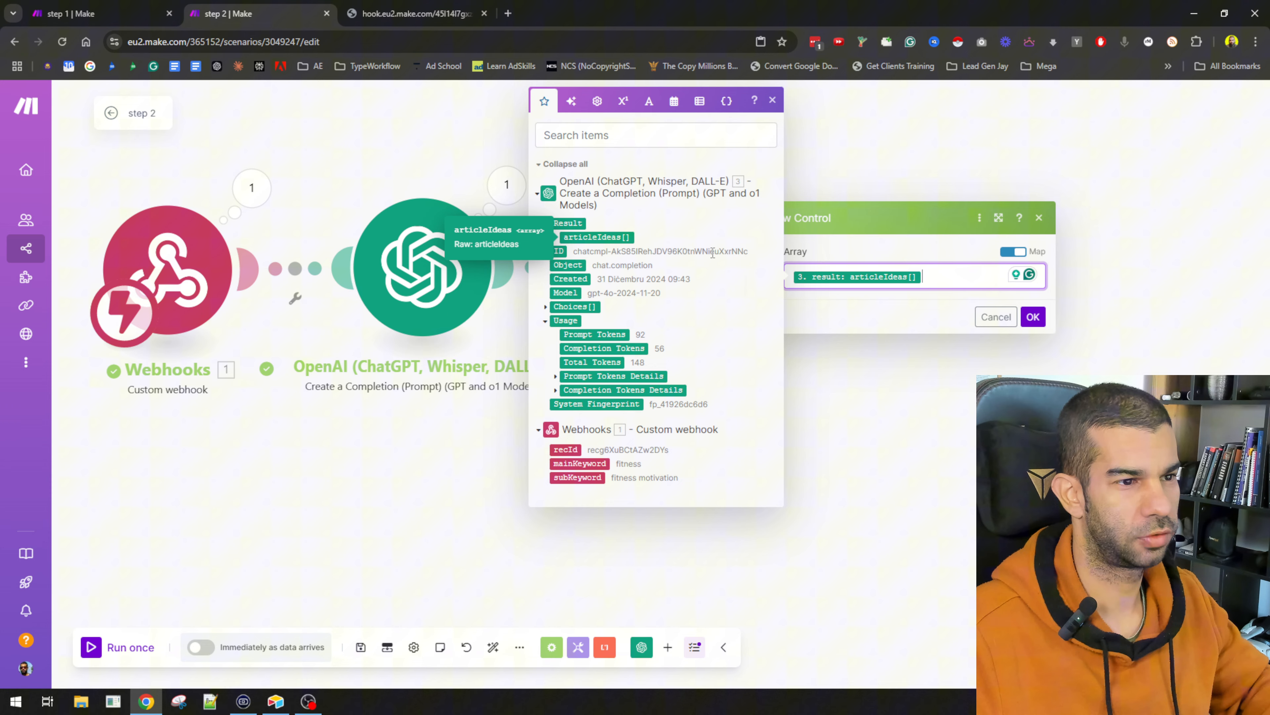
click(1041, 317)
Step: Add an Airtable Create a Record module after the Iterator and copy the base name from Airtable
click(773, 268)
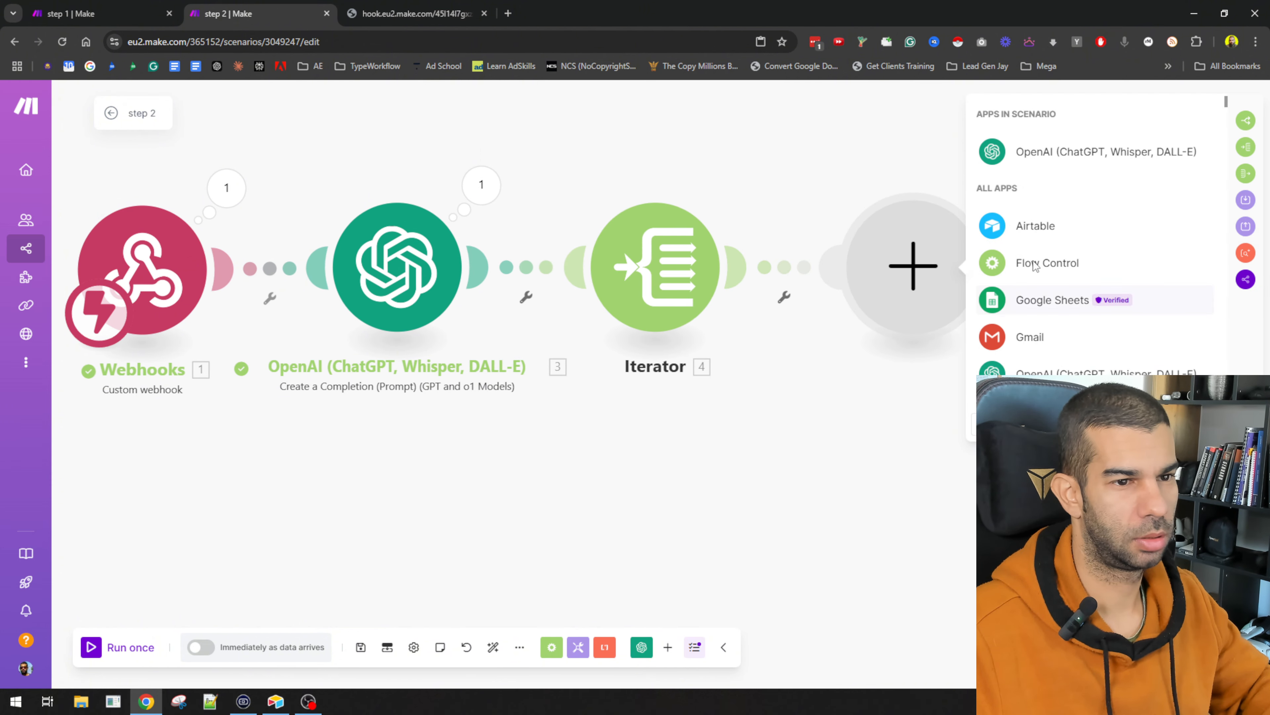
click(1044, 239)
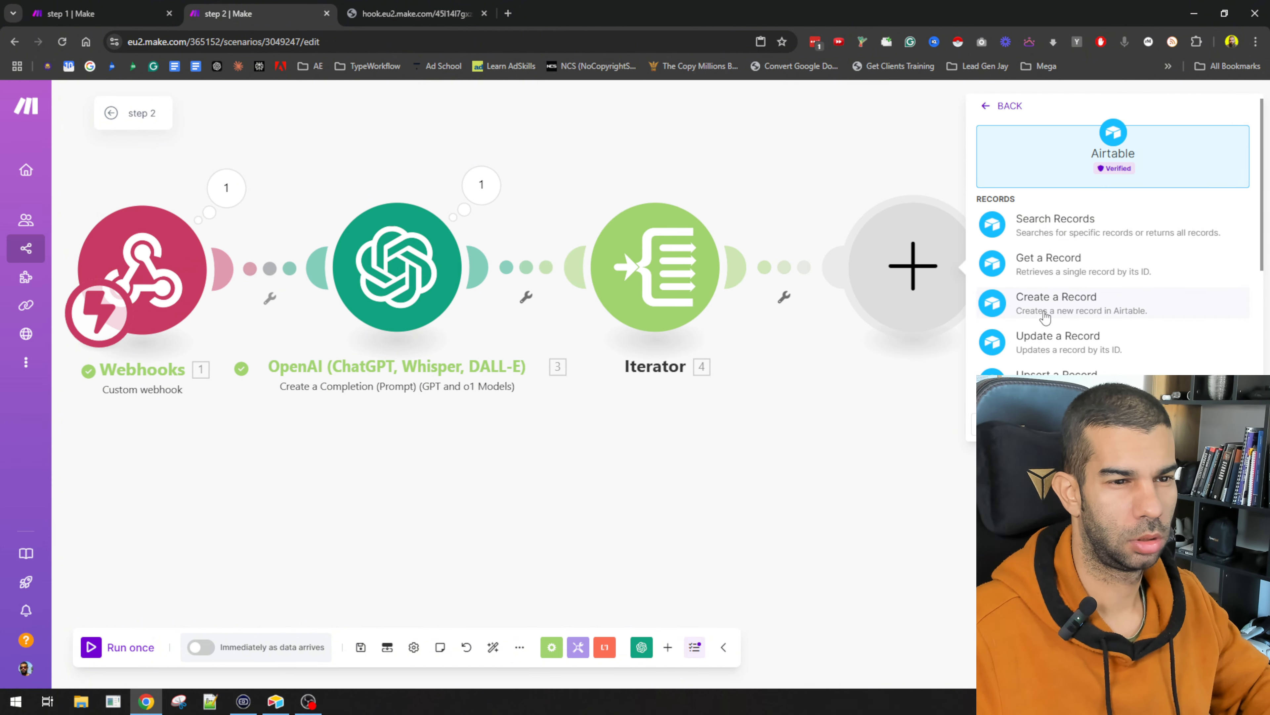
click(1057, 300)
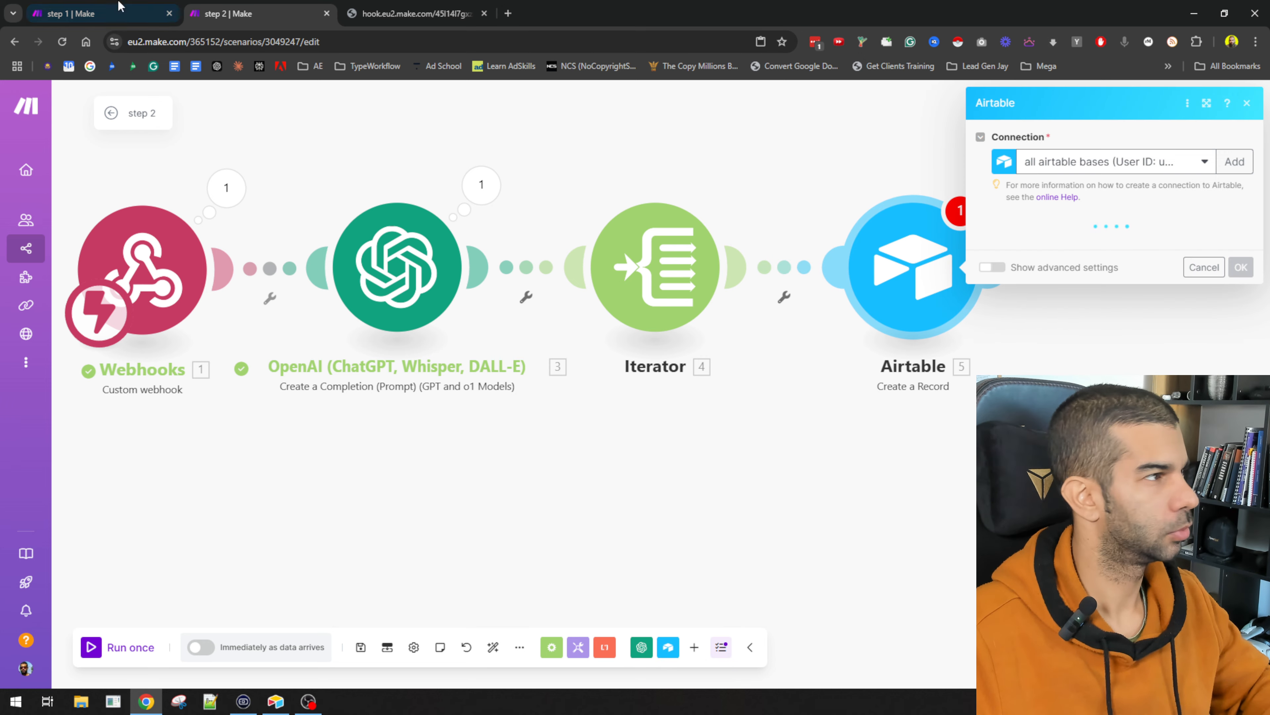
key(alt+Tab)
click(106, 50)
key(ctrl+c)
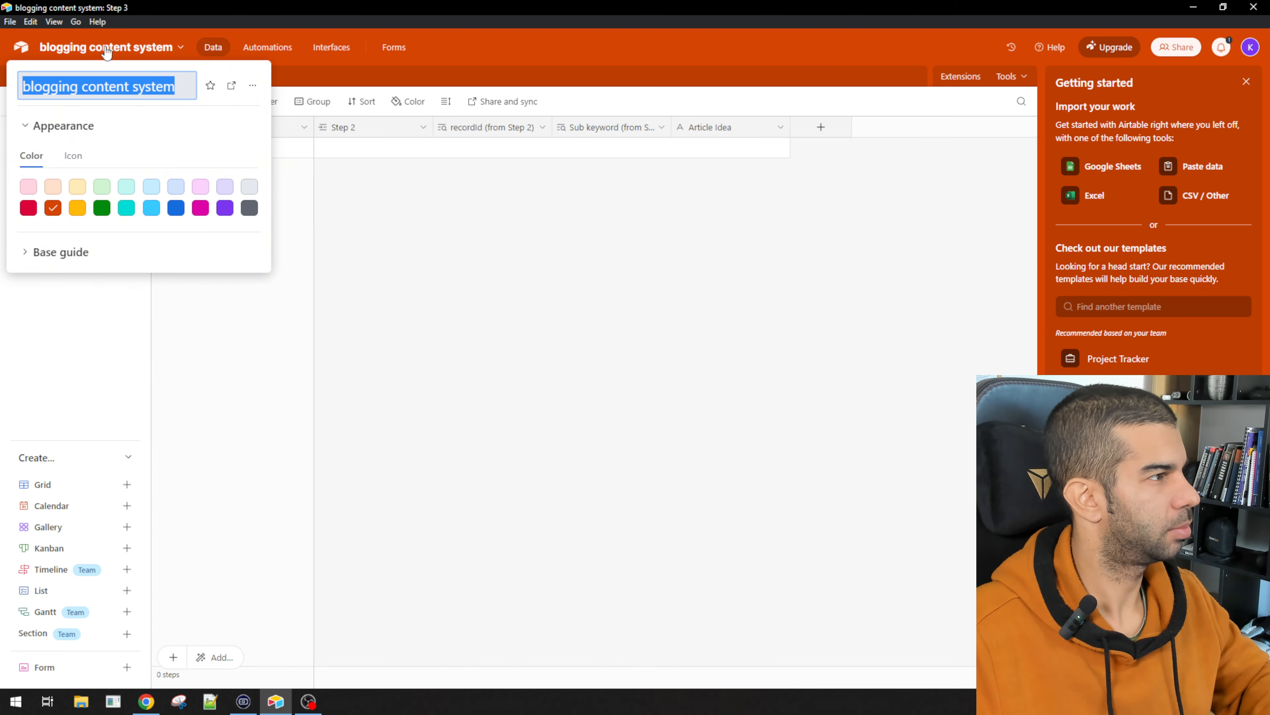
Step: Choose the blogging content system base in the Airtable Create a Record module
click(454, 316)
key(alt+Tab)
click(1071, 244)
click(1054, 264)
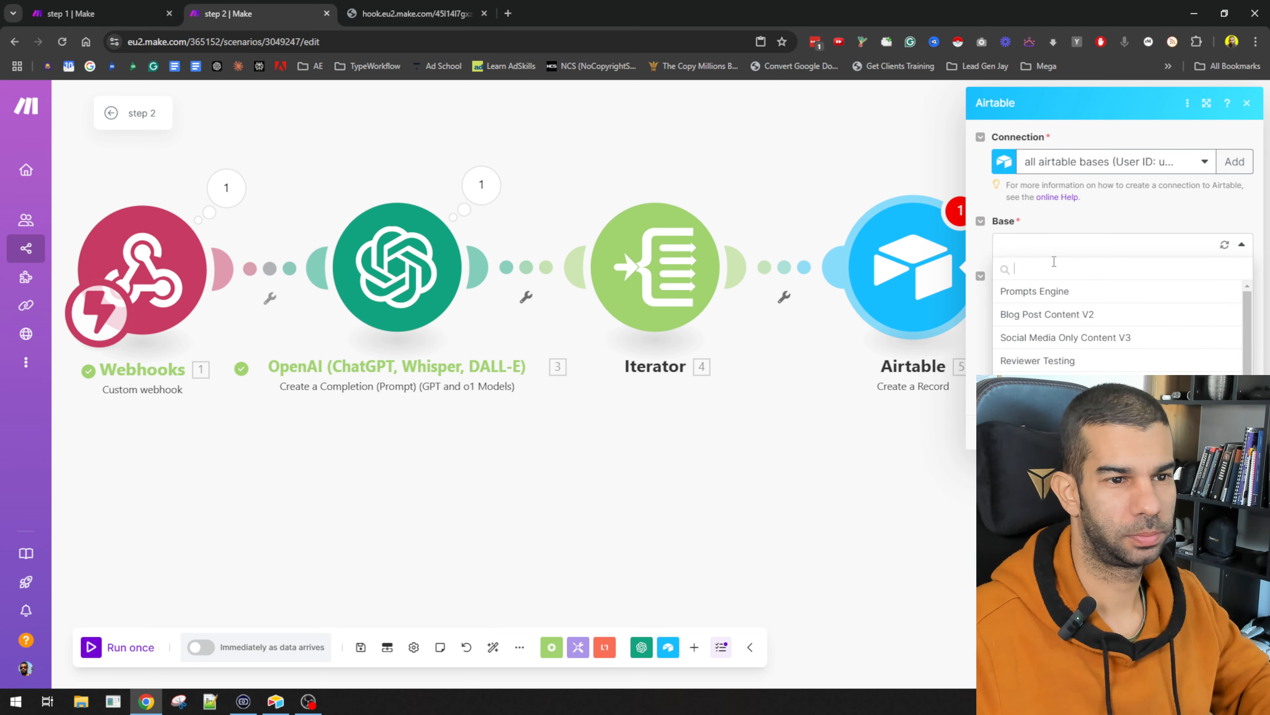
key(ctrl+v)
click(1058, 294)
Step: Target the Step 3 table and map the webhook recId into the Step 2 link's Record ID 1
key(alt+Tab)
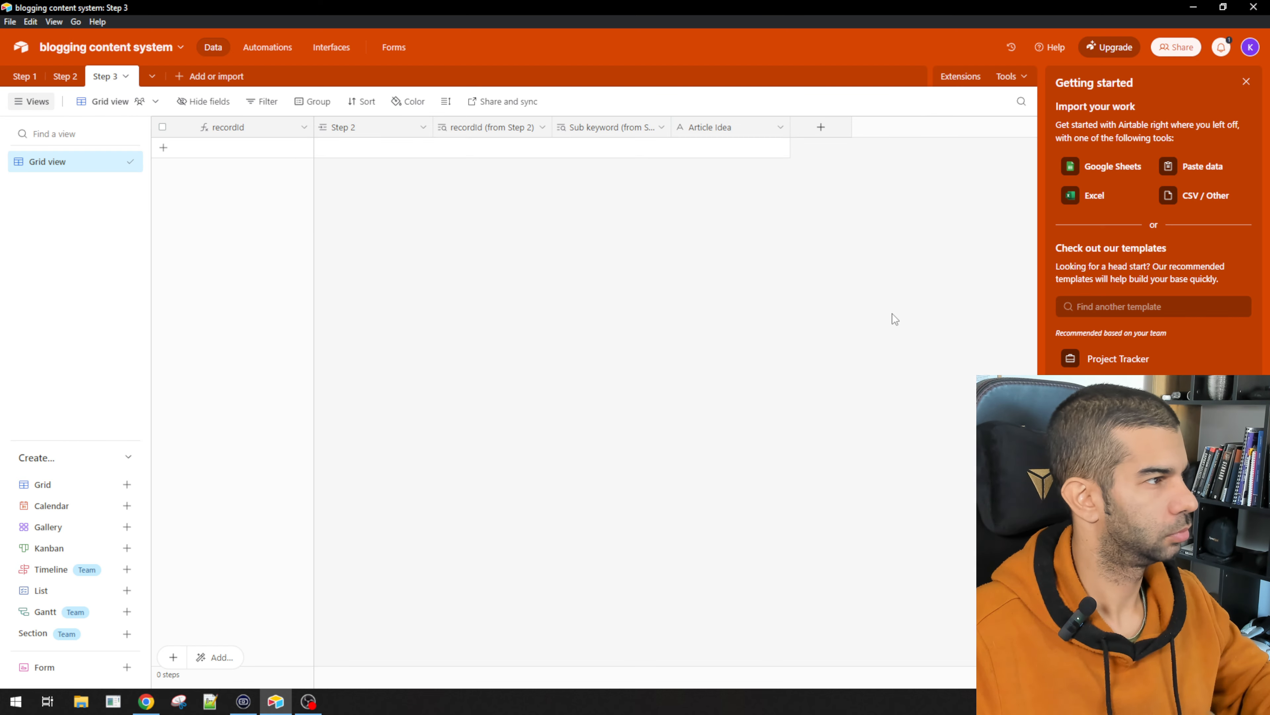
key(alt+Tab)
click(1050, 303)
click(1037, 368)
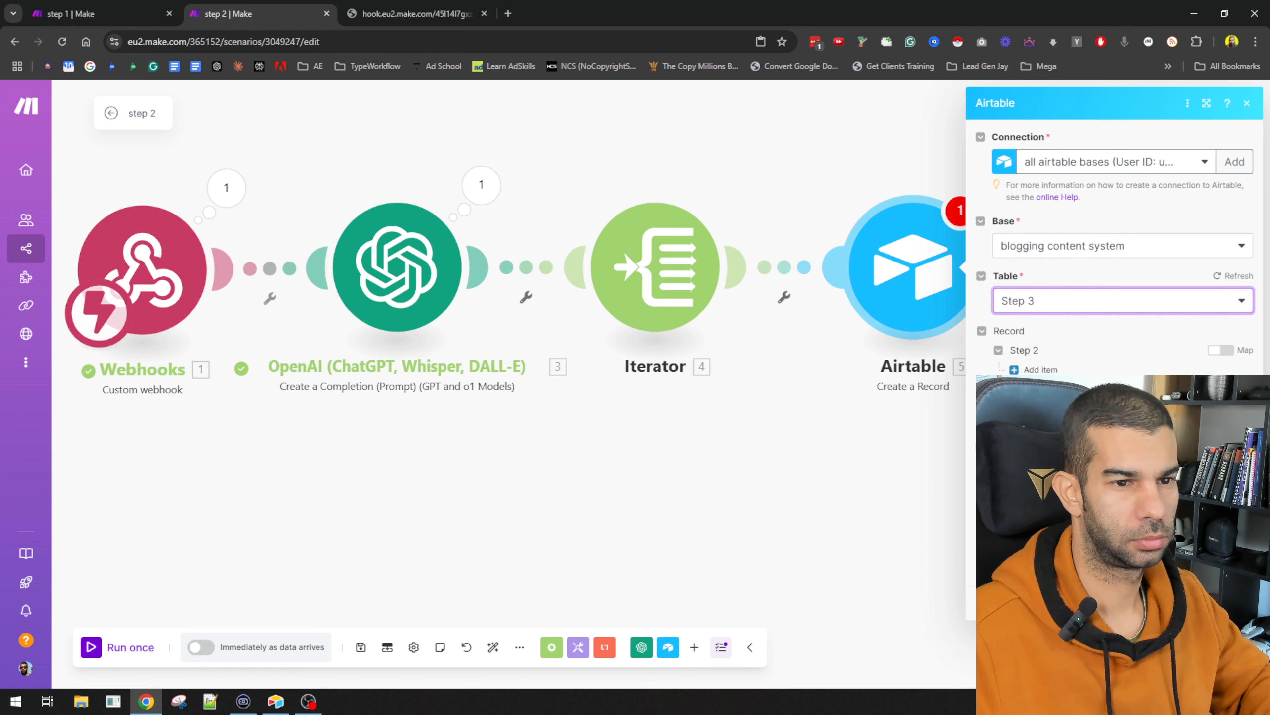
click(1034, 369)
click(1100, 393)
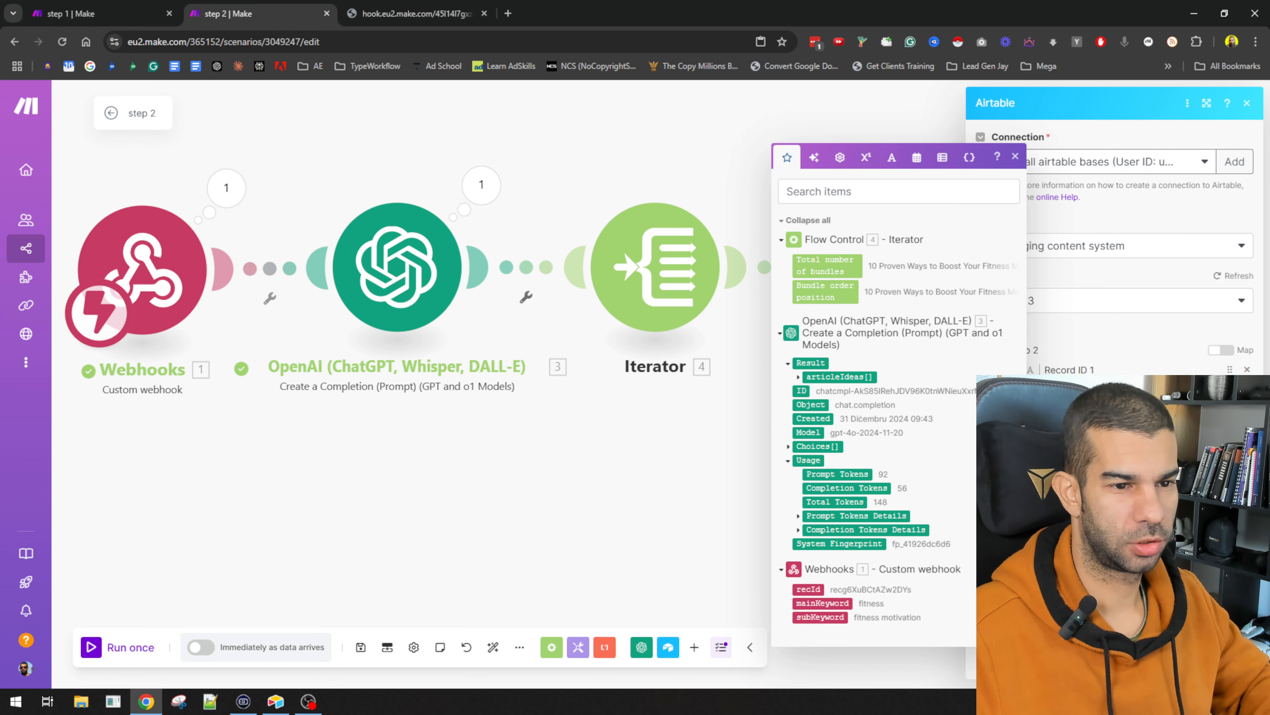
click(809, 589)
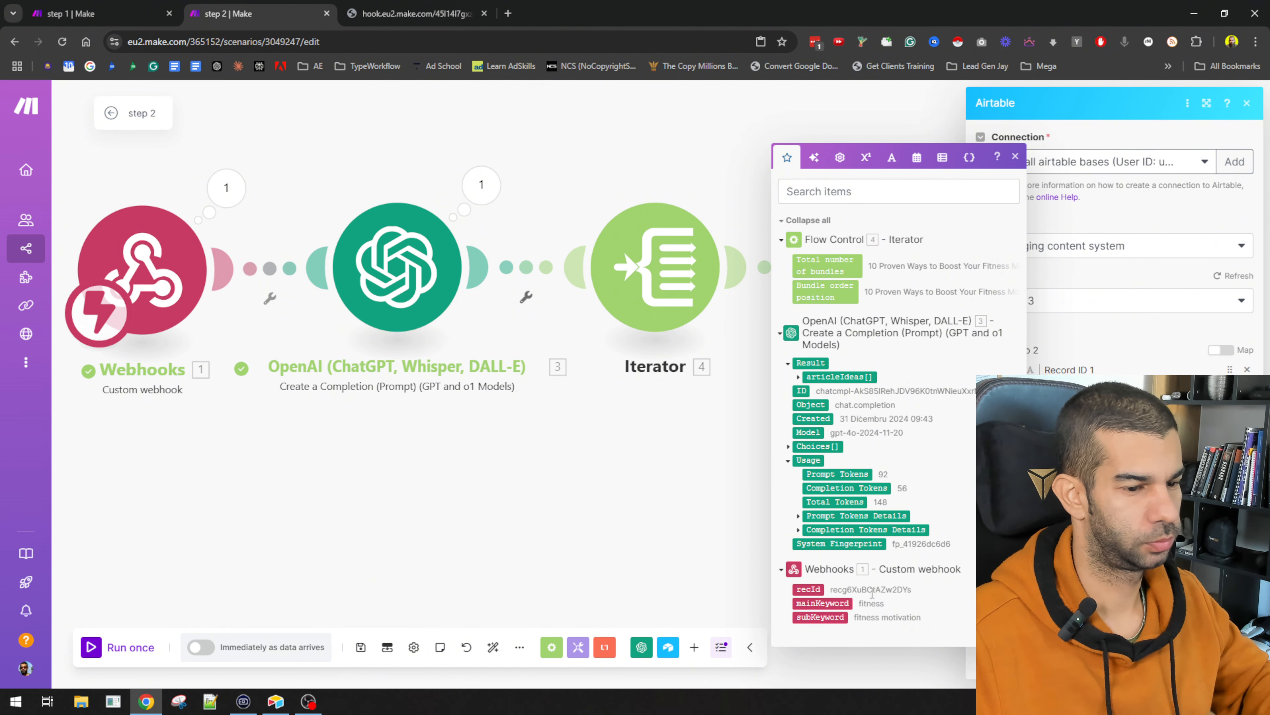
Step: Cross-check the Step 2 table, then close the Airtable module and open the OpenAI module
key(alt+Tab)
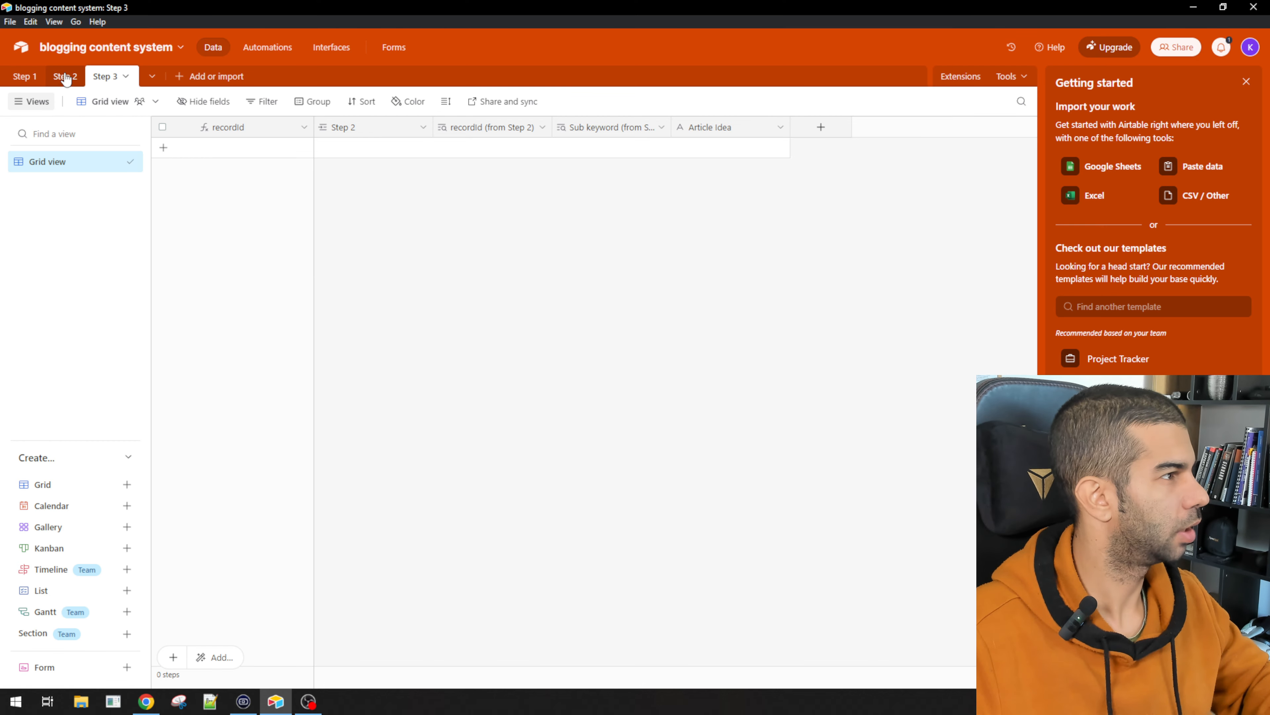
click(65, 77)
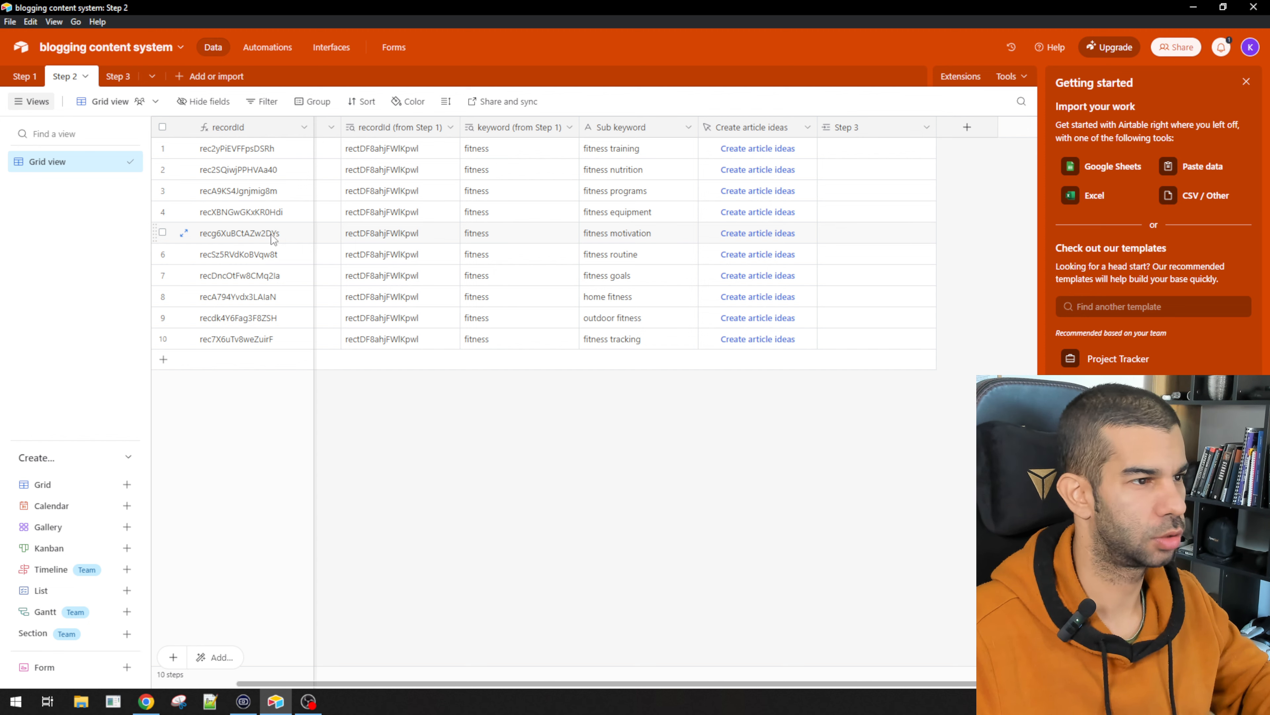
key(alt+Tab)
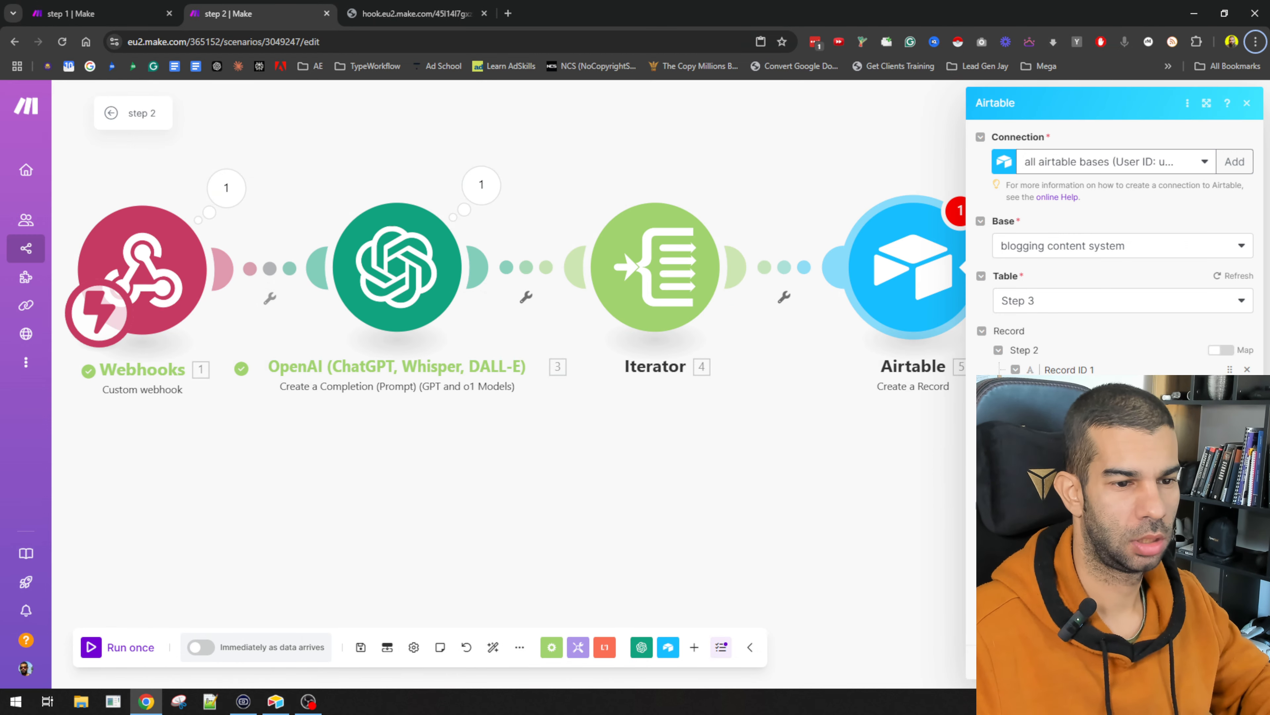
click(1122, 396)
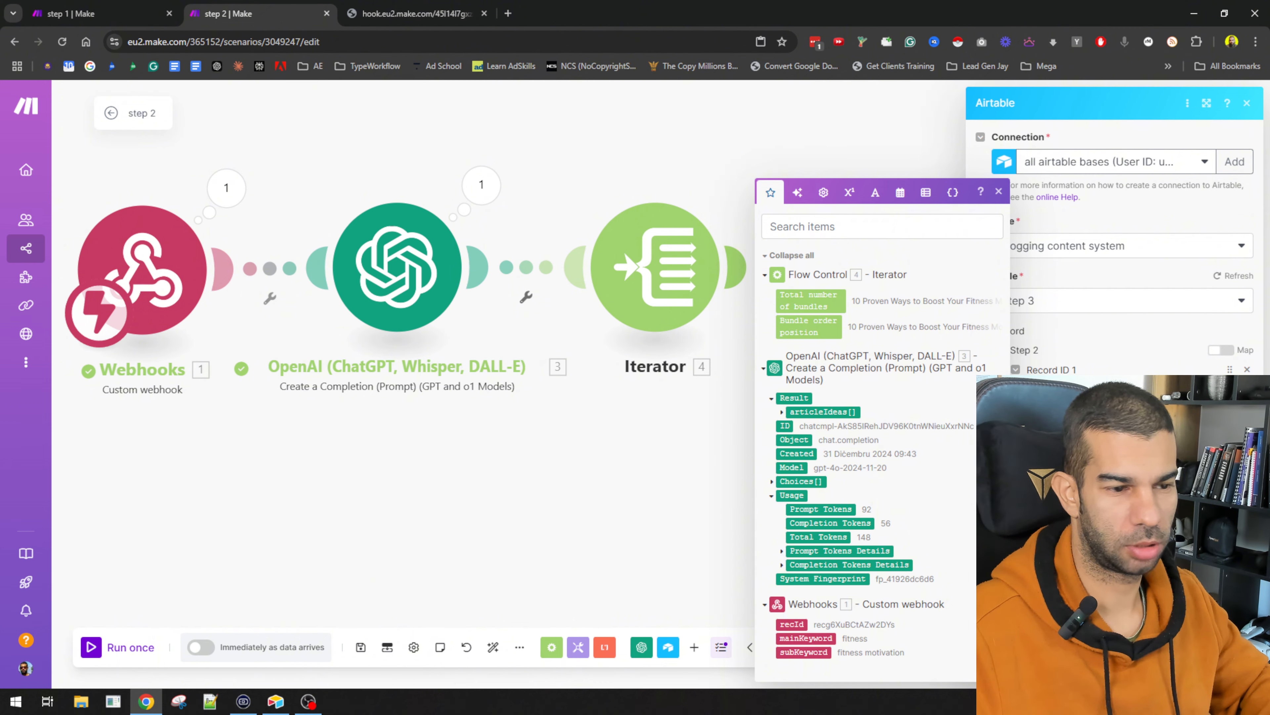
click(1241, 664)
click(440, 294)
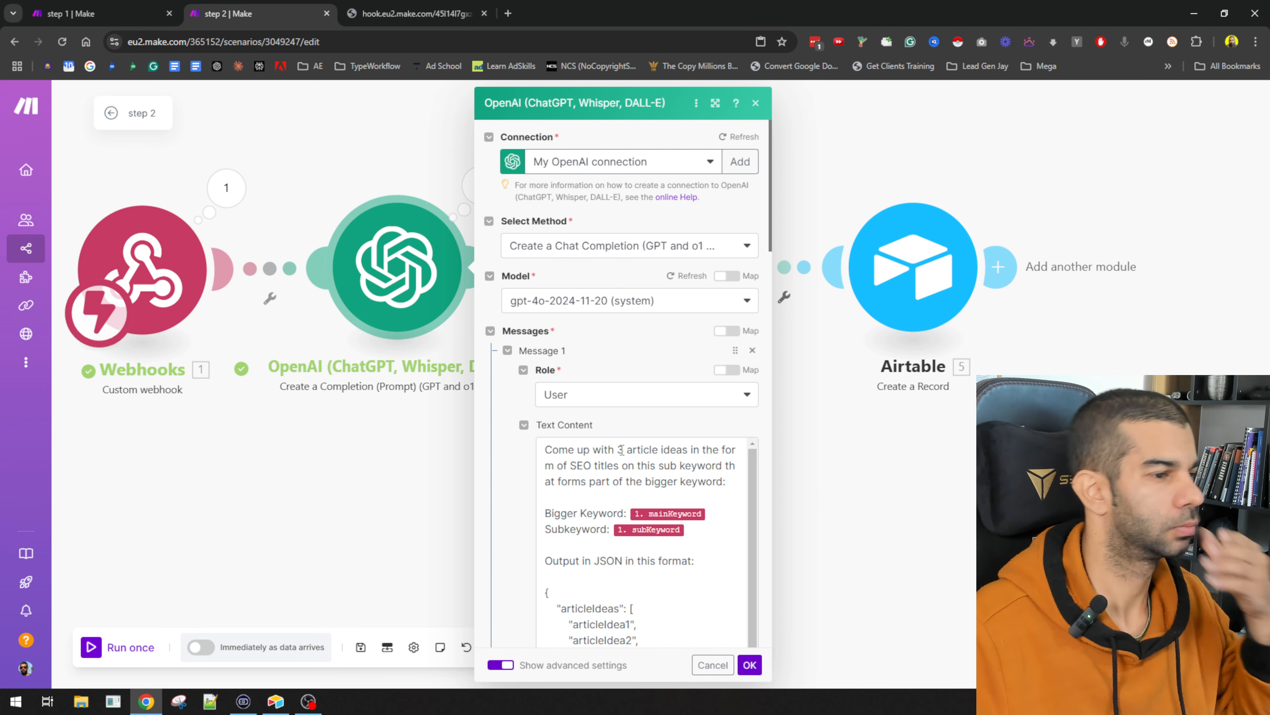
Step: Change the prompt's article count from 3 to 20 and add an articleIdea20 entry to the JSON example
click(621, 450)
key(BackSpace)
text(20)
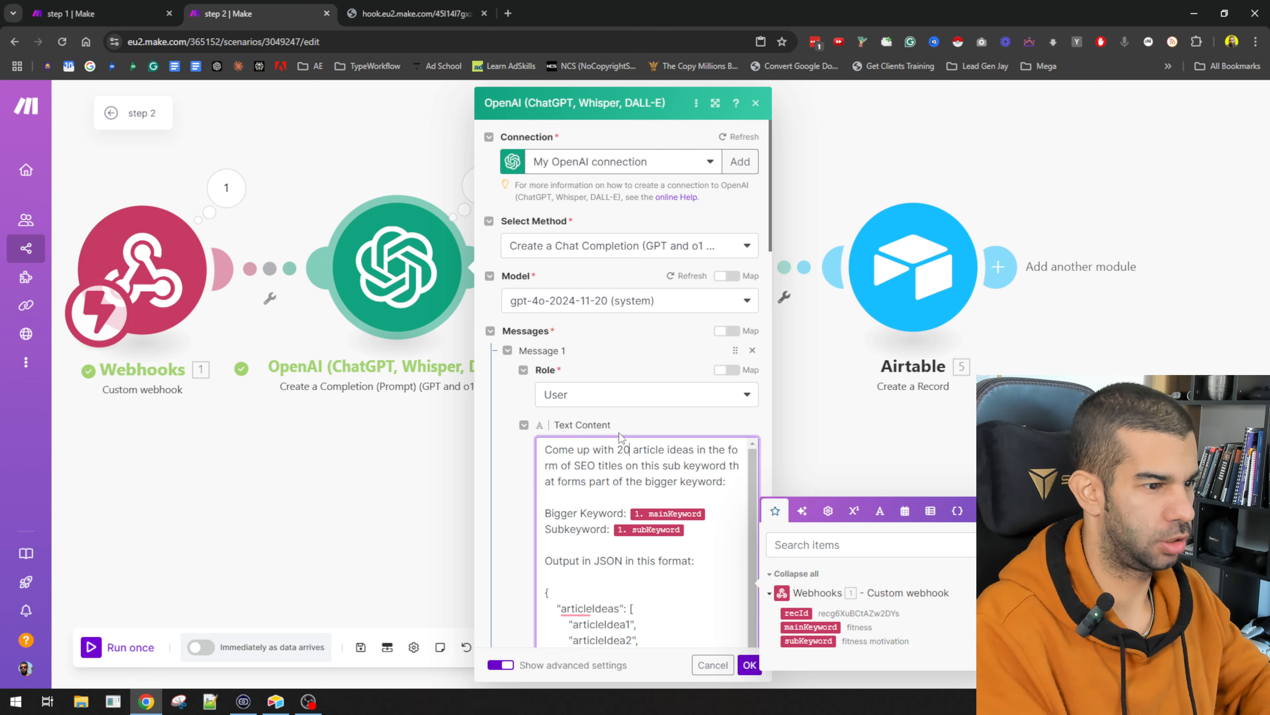
scroll(645, 354, down, 5)
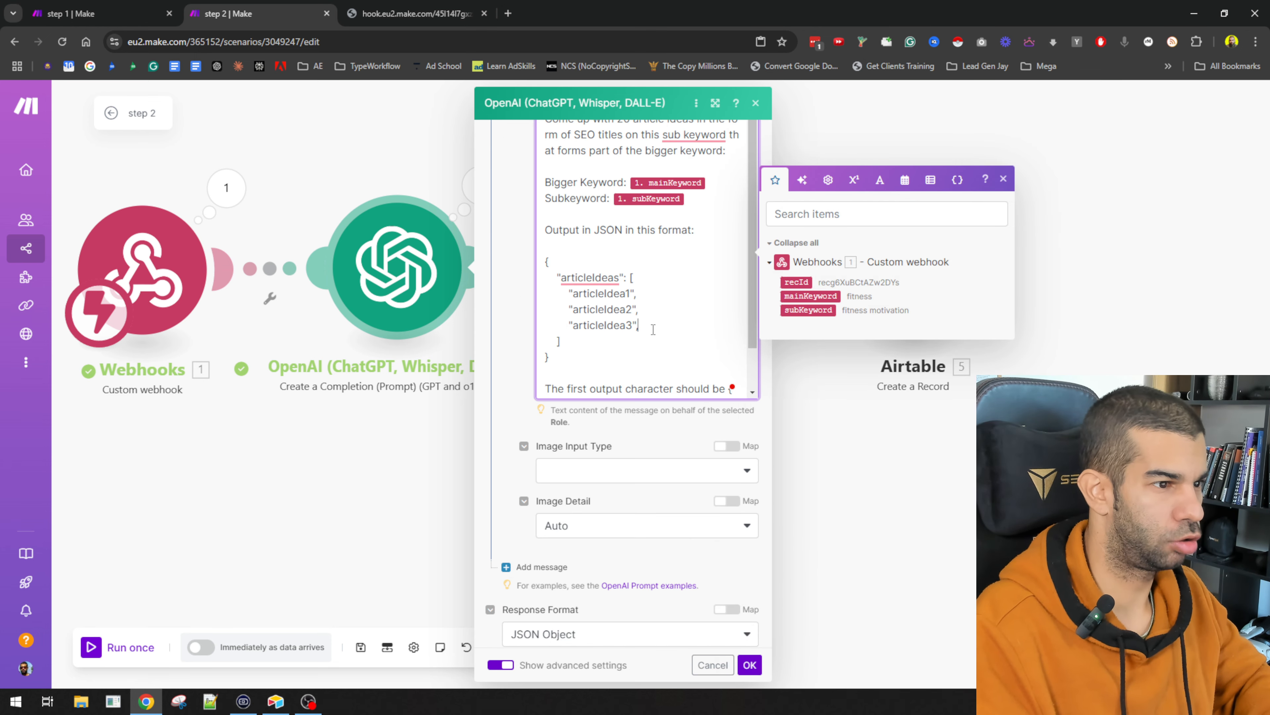
text(,)
key(Return)
key(super+v)
key(Down)
key(Down)
key(Down)
key(Down)
key(Down)
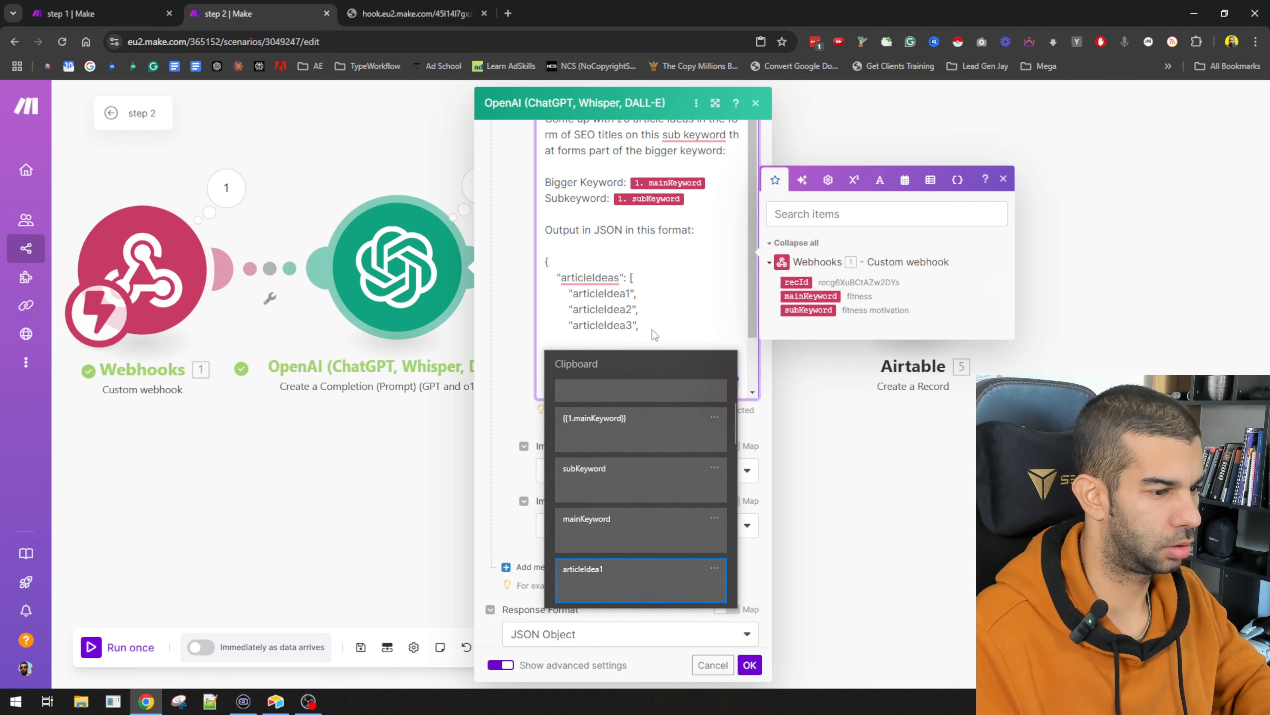
key(Up)
key(Up)
key(Up)
key(Up)
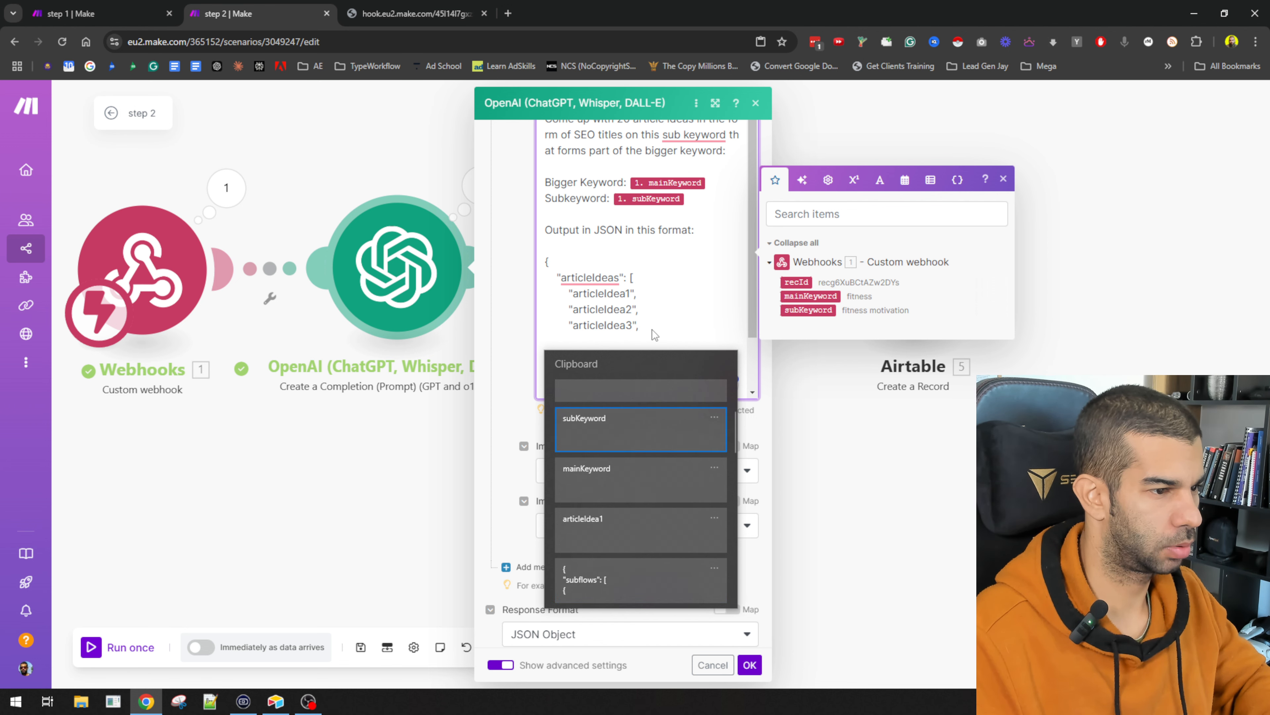
key(Up)
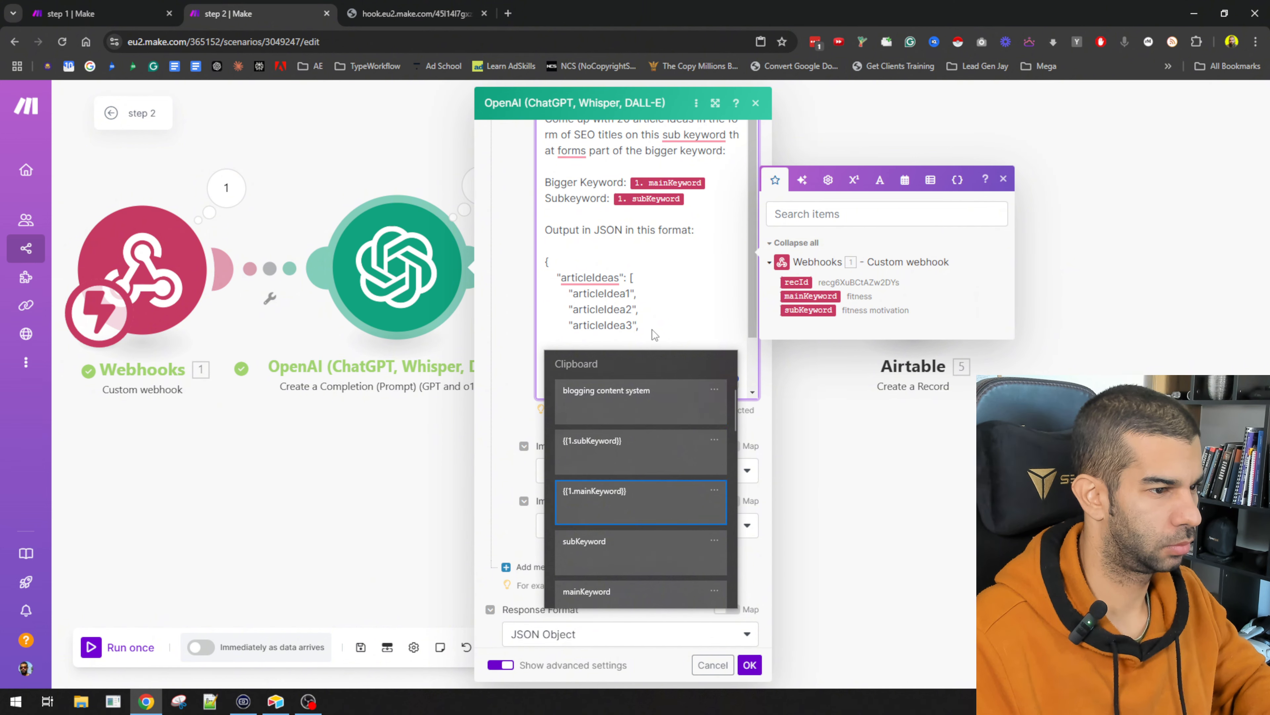
key(Down)
key(Down)
key(Down)
key(Down)
key(Down)
key(Down)
key(Return)
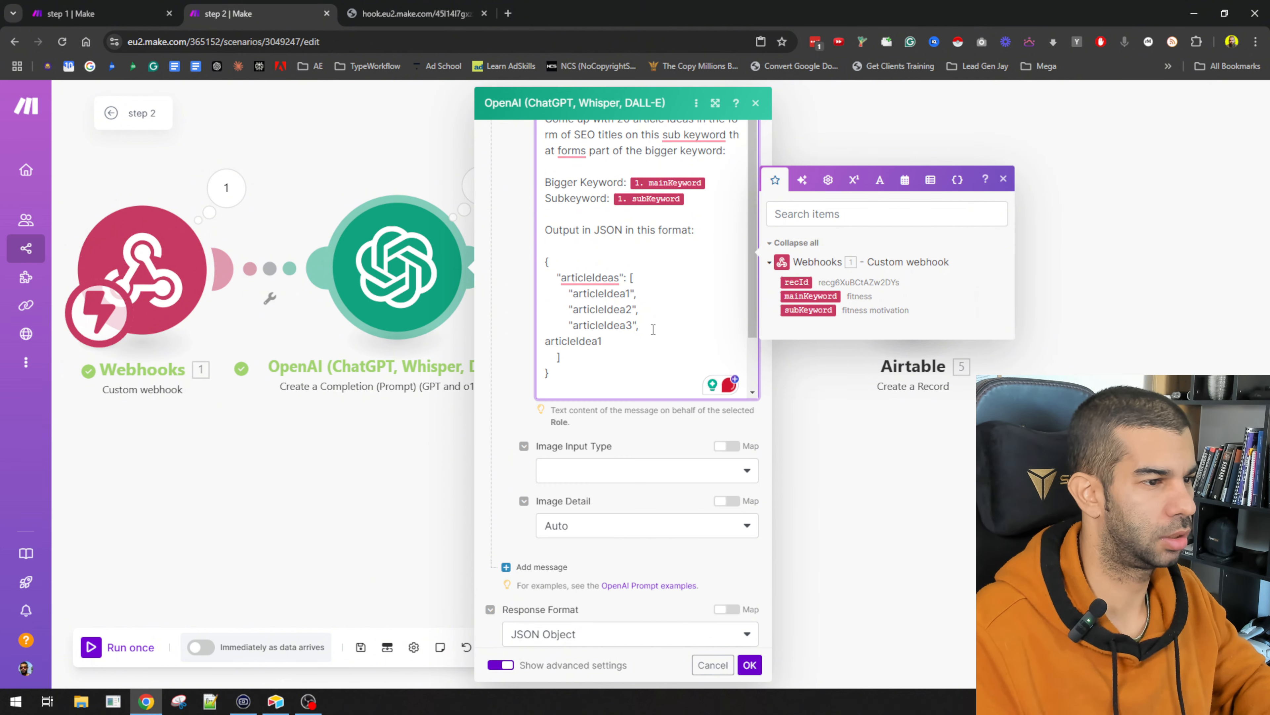
text(20")
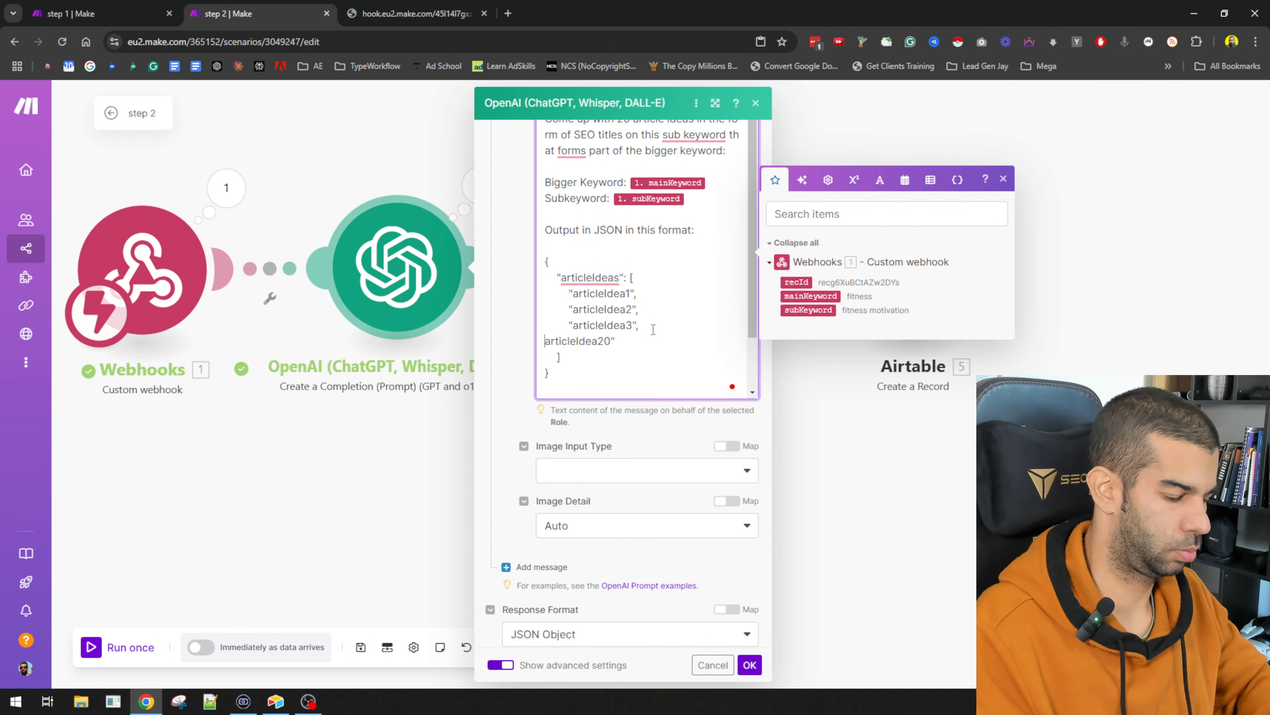
text(")
Step: Validate the JSON example on JSONLint, paste the formatted version back, and save the module
drag(552, 374, 528, 257)
key(ctrl+c)
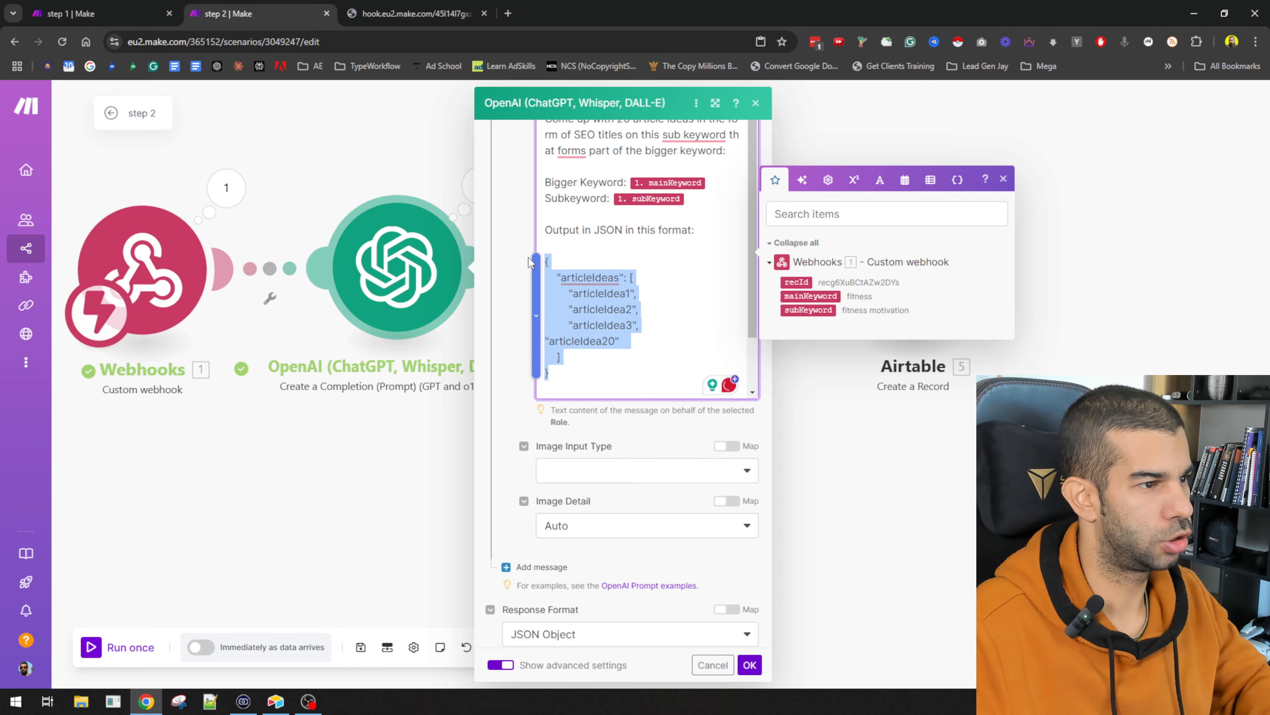
key(ctrl+t)
text(jsonlint.com)
key(Return)
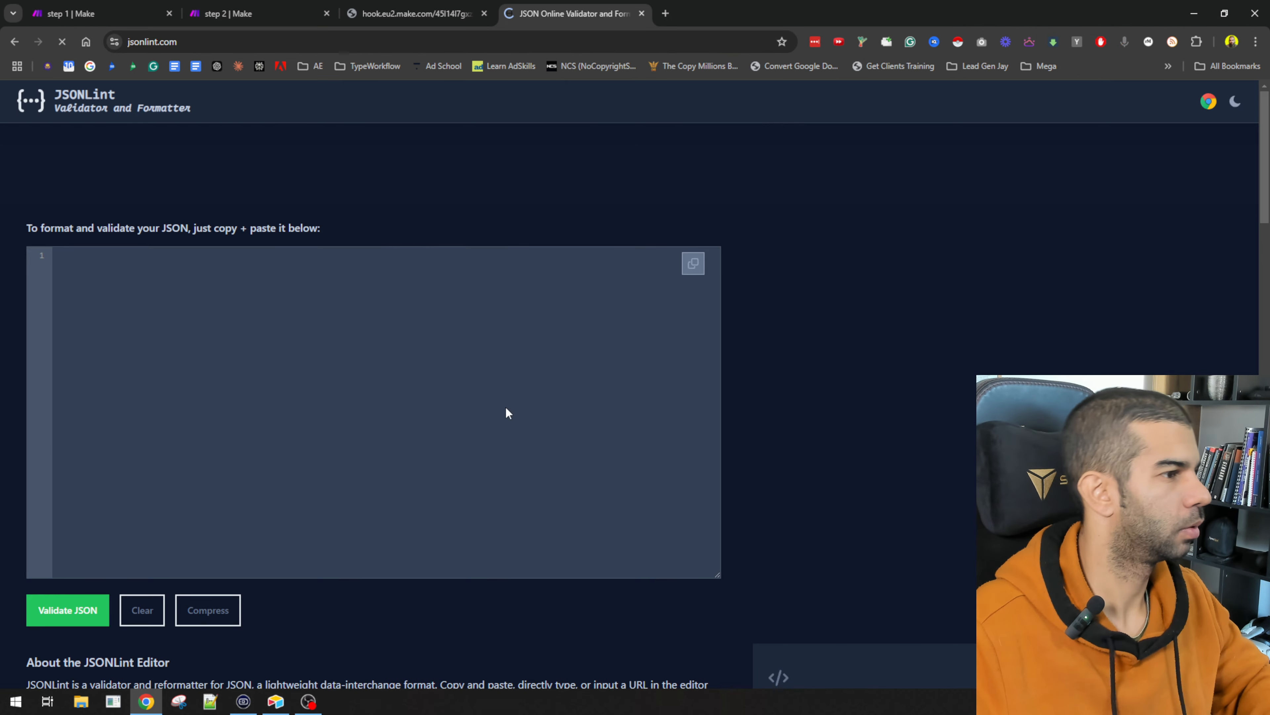
key(ctrl+v)
click(75, 620)
key(ctrl+a)
key(ctrl+c)
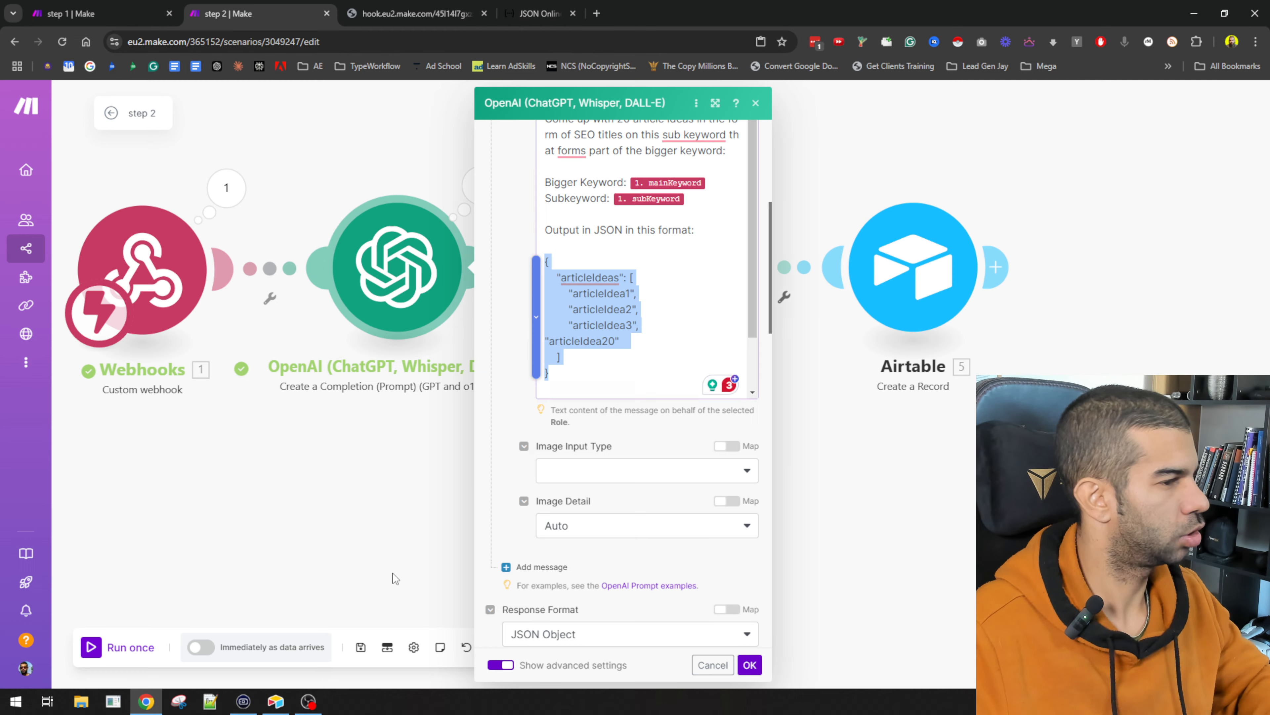
key(ctrl+w)
key(ctrl+v)
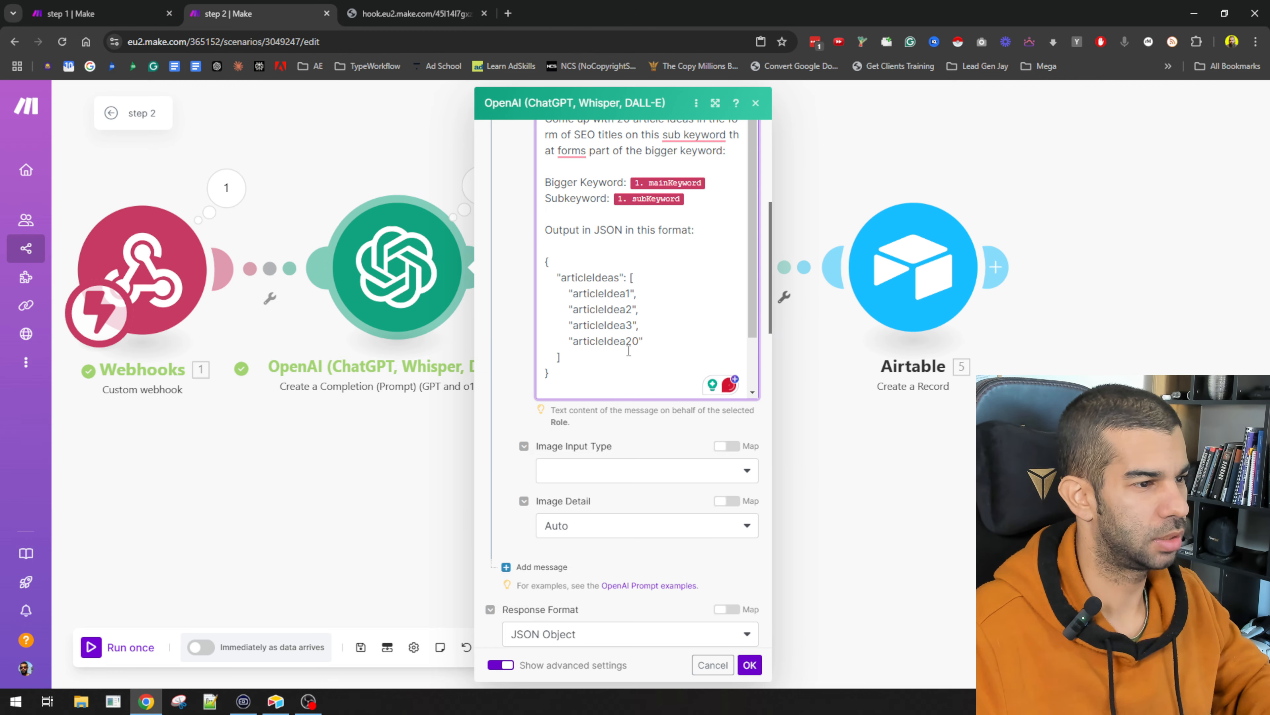
click(749, 664)
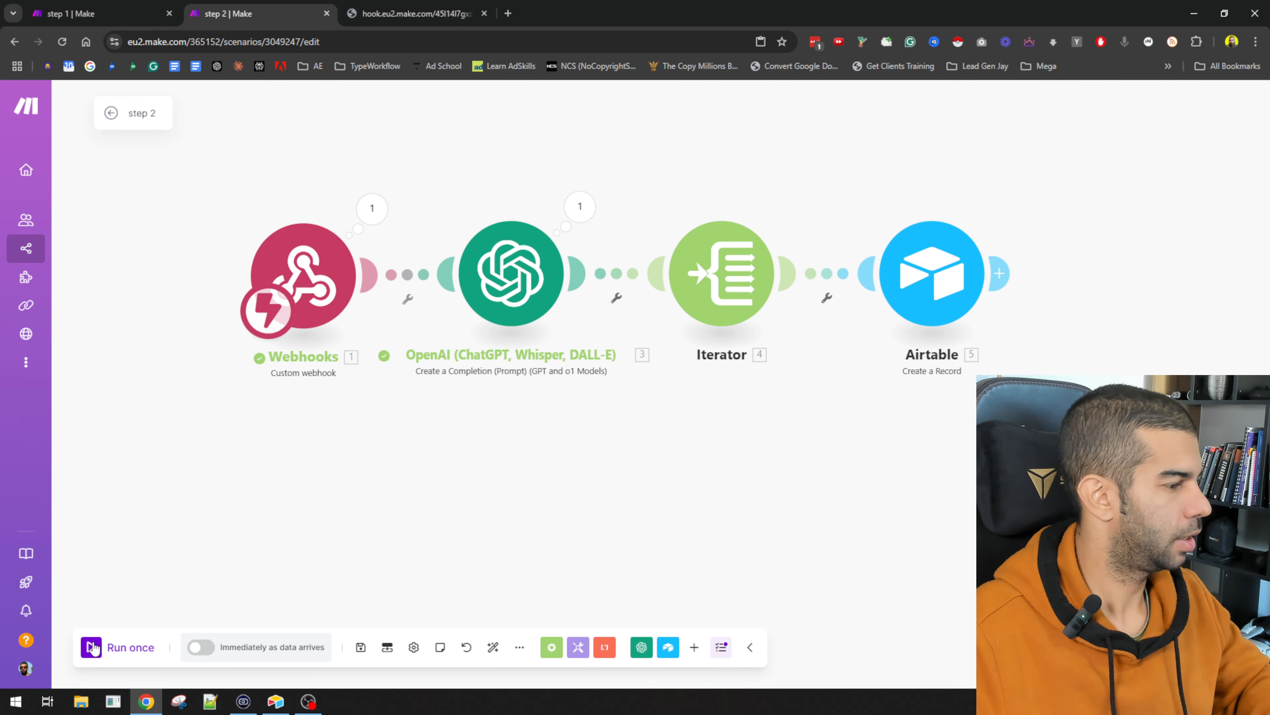
Step: Run the scenario once, trigger Create article ideas for fitness motivation, and widen Step 3's Article Idea column
click(93, 647)
key(alt+Tab)
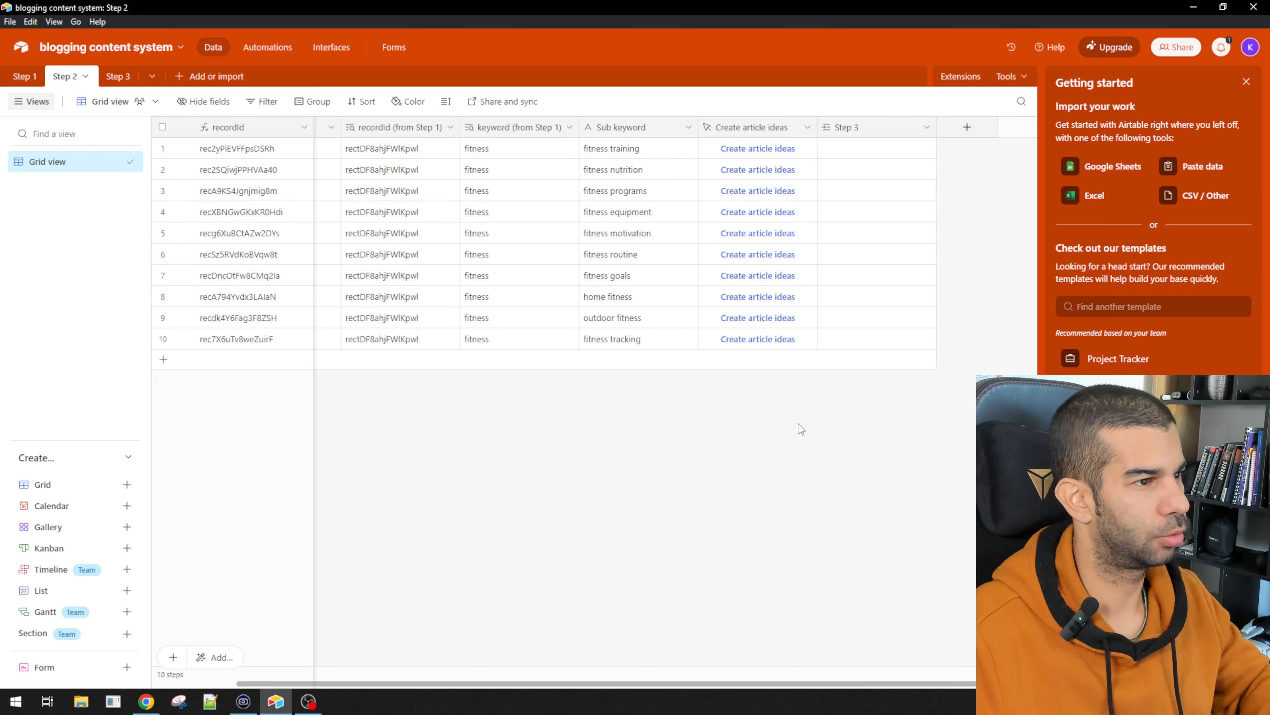
click(114, 78)
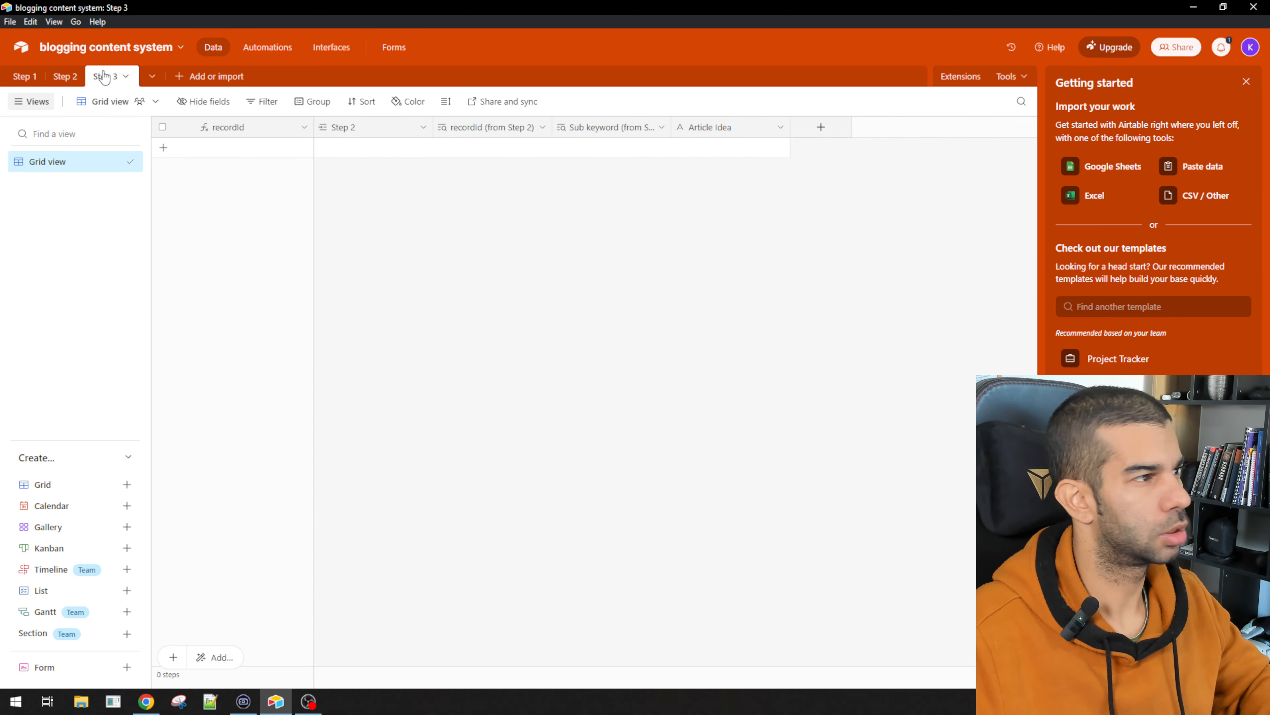
click(69, 77)
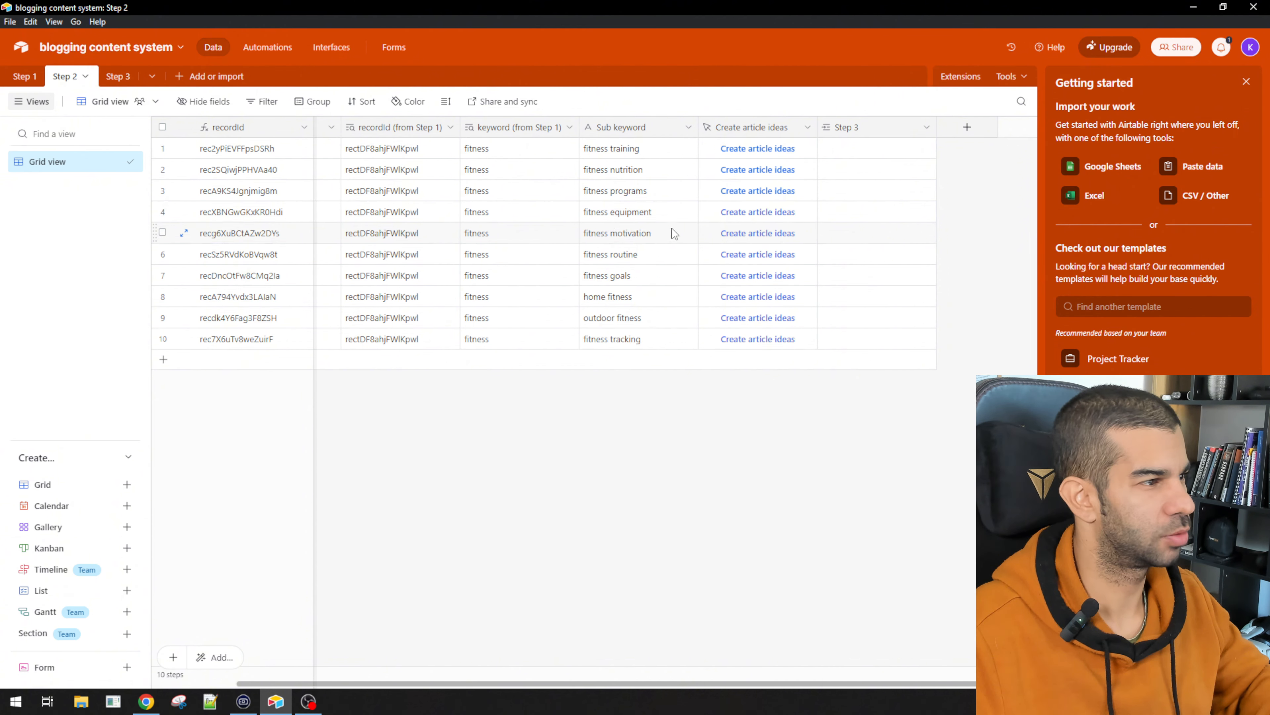
click(771, 234)
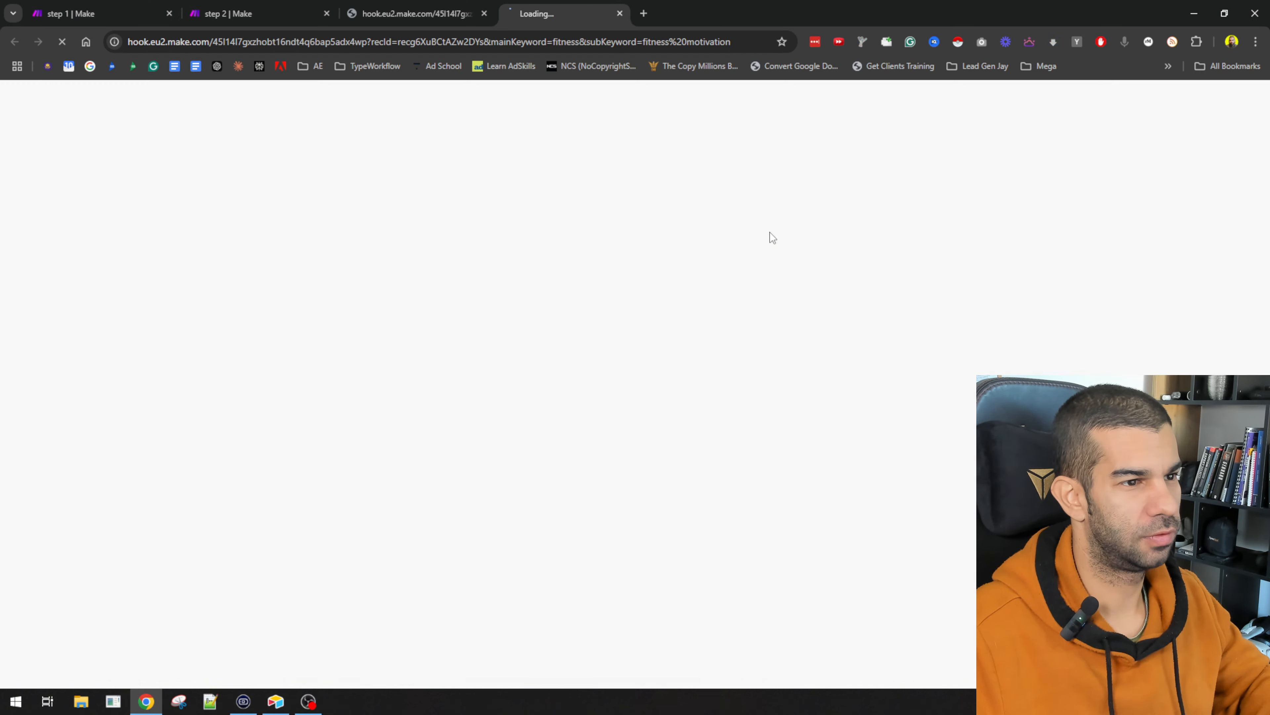
key(alt+Tab)
click(118, 77)
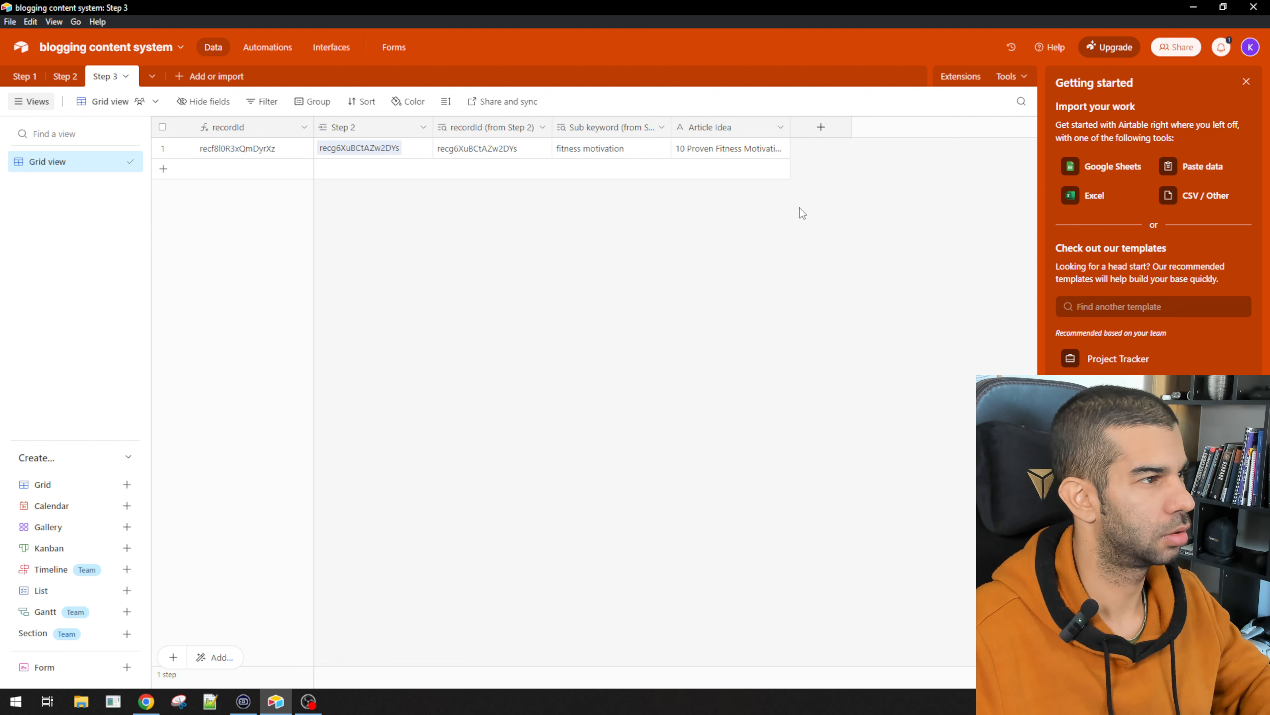
drag(790, 127, 951, 144)
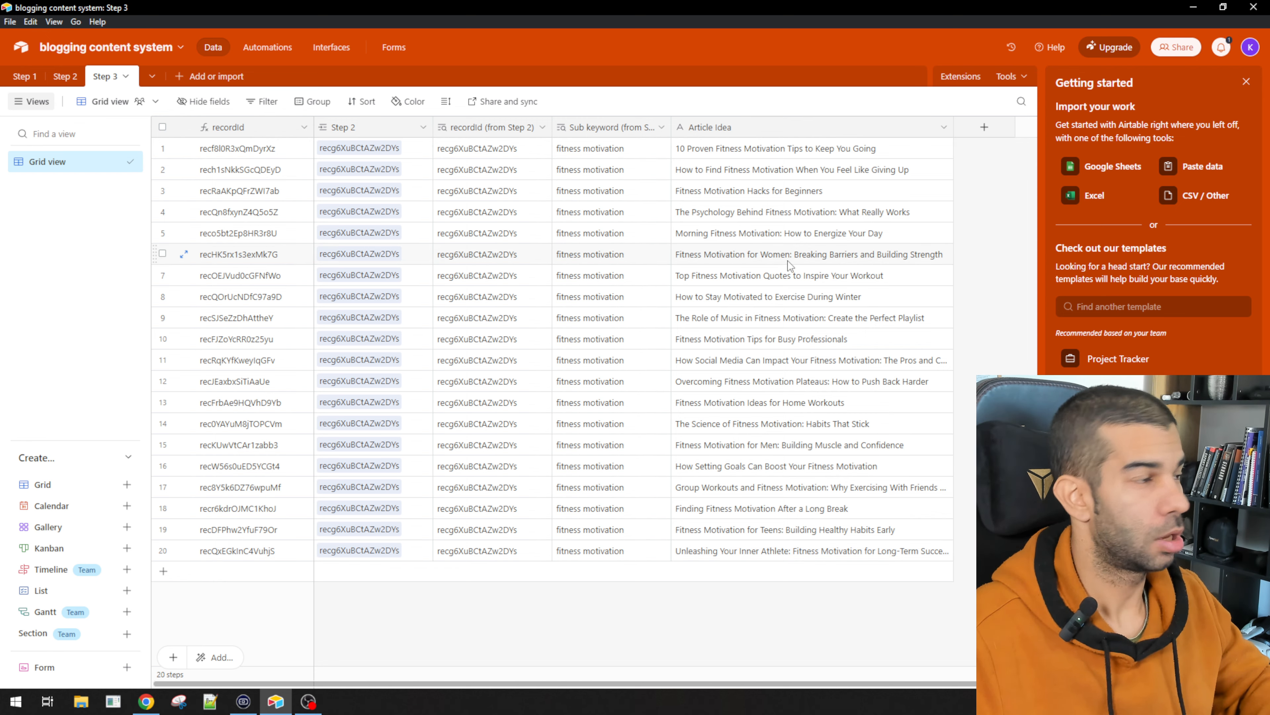
Step: Review the 20 generated article ideas and look through the Step 1, Step 2 and Step 3 tables
key(alt+Tab)
key(alt+Tab)
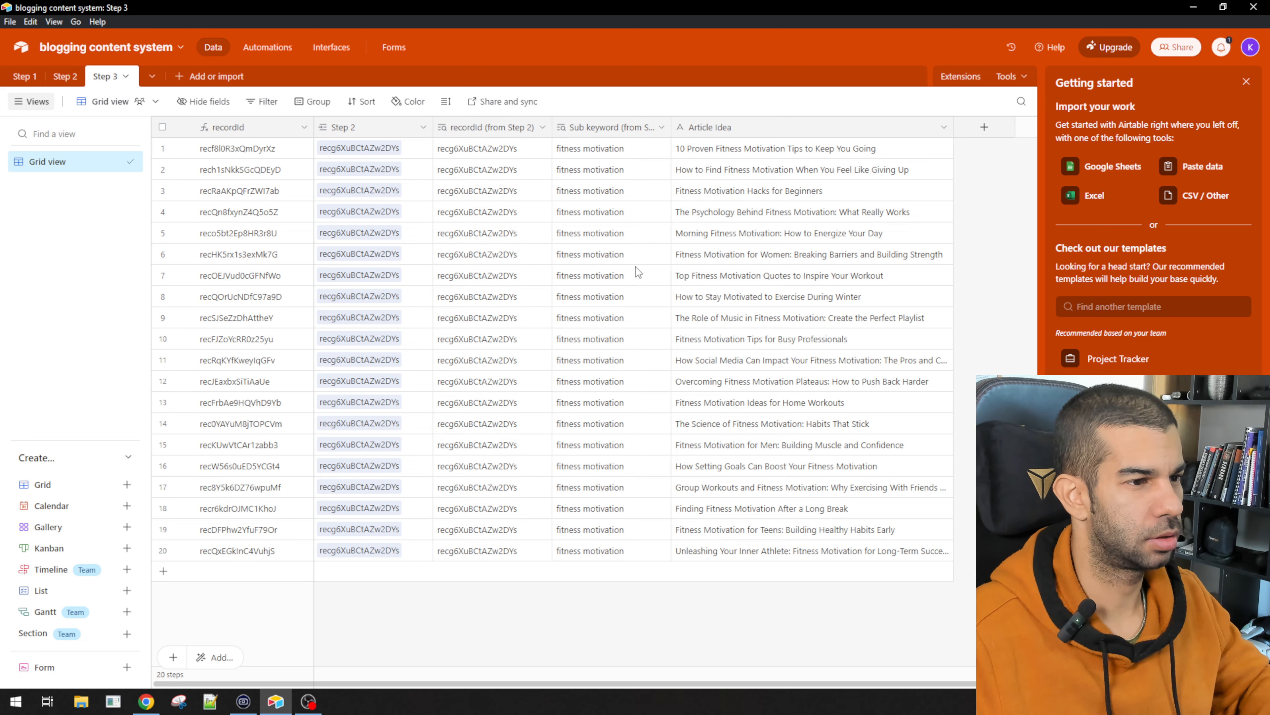
scroll(997, 179, right, 1)
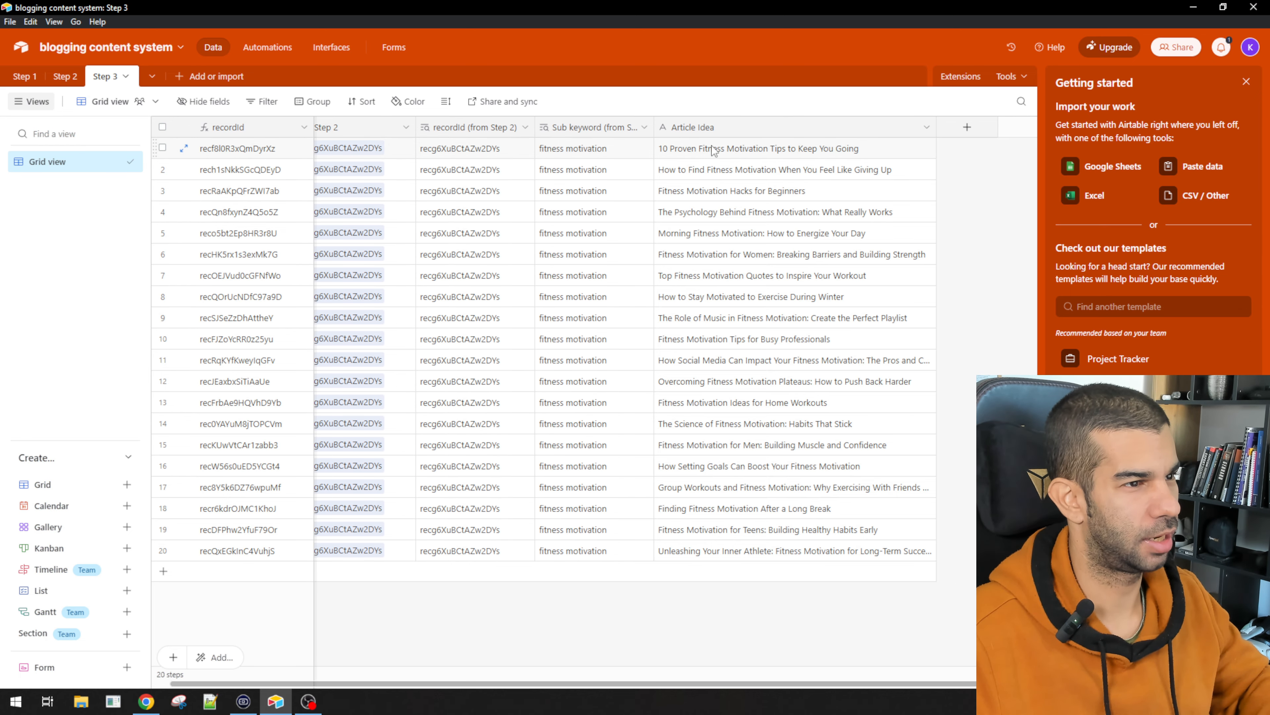
click(721, 151)
click(62, 76)
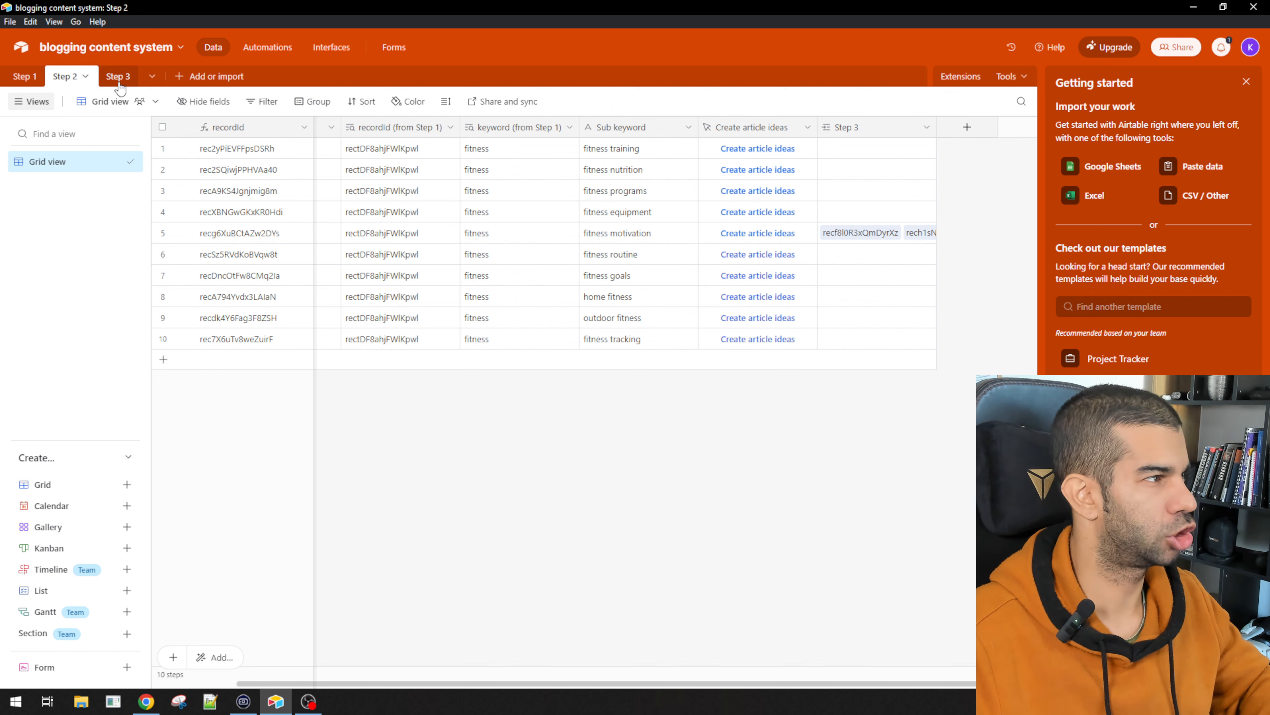
click(967, 128)
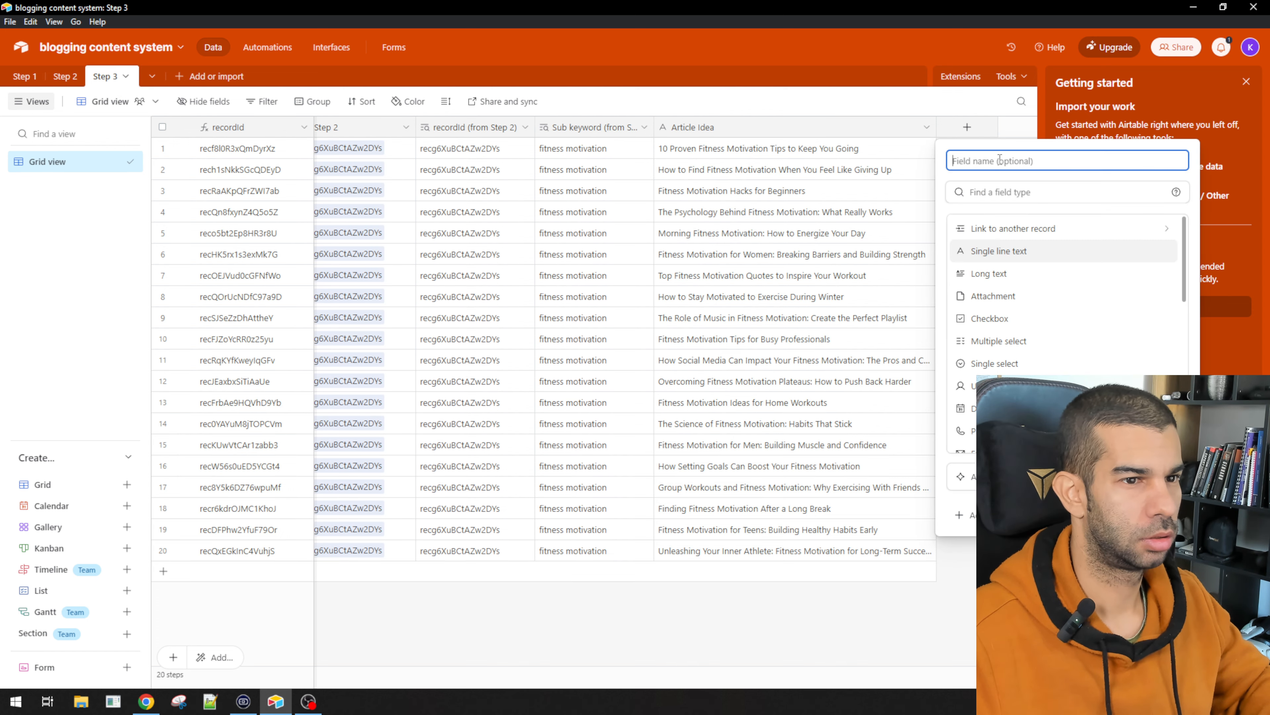
click(785, 622)
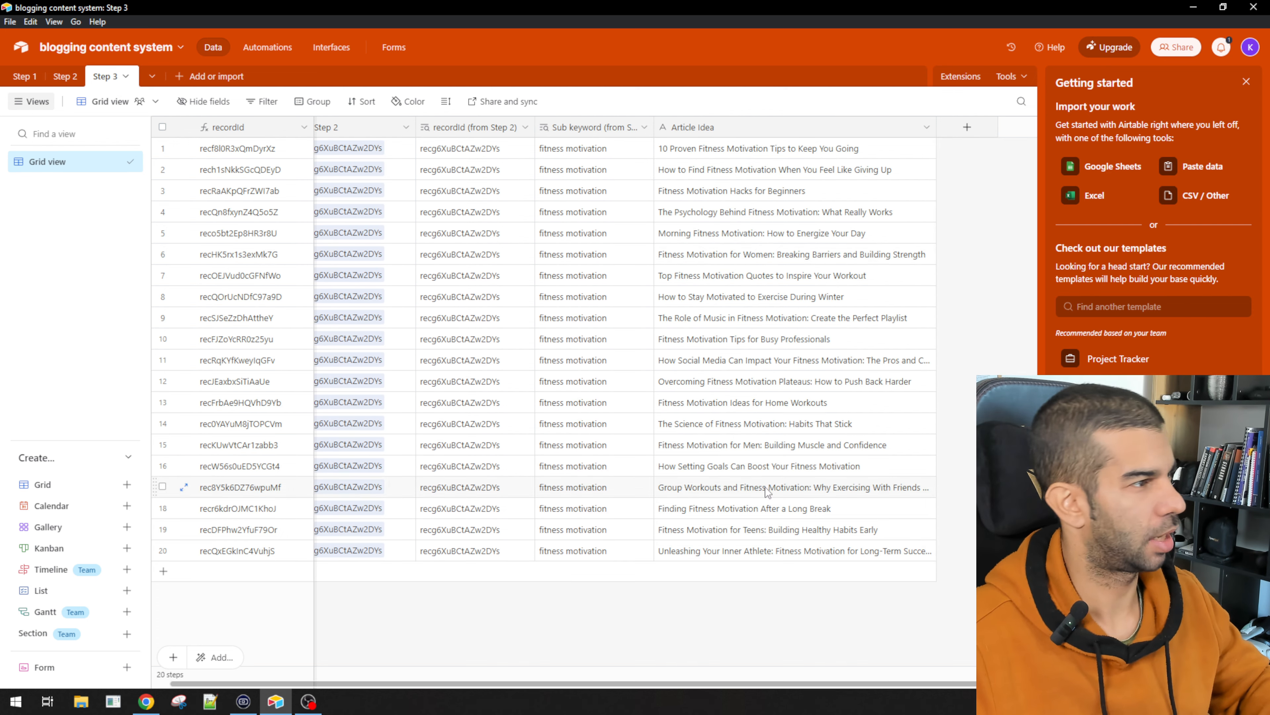
click(57, 82)
click(23, 78)
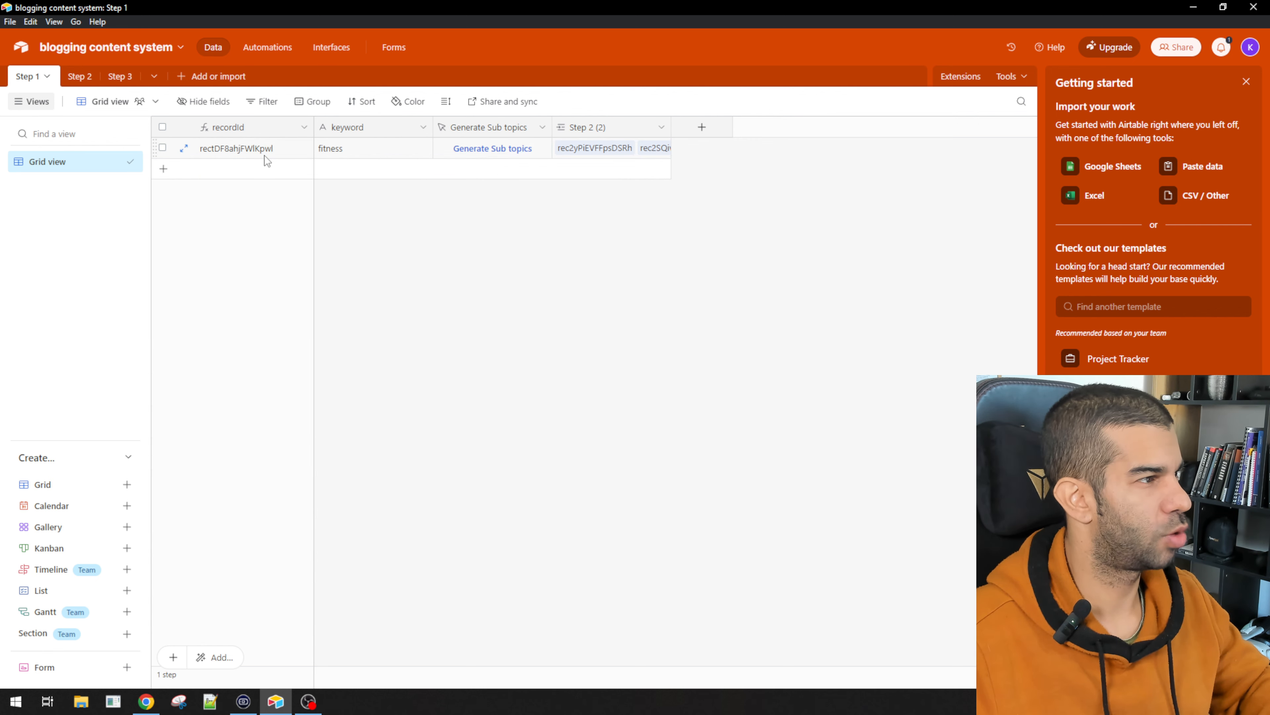
click(73, 79)
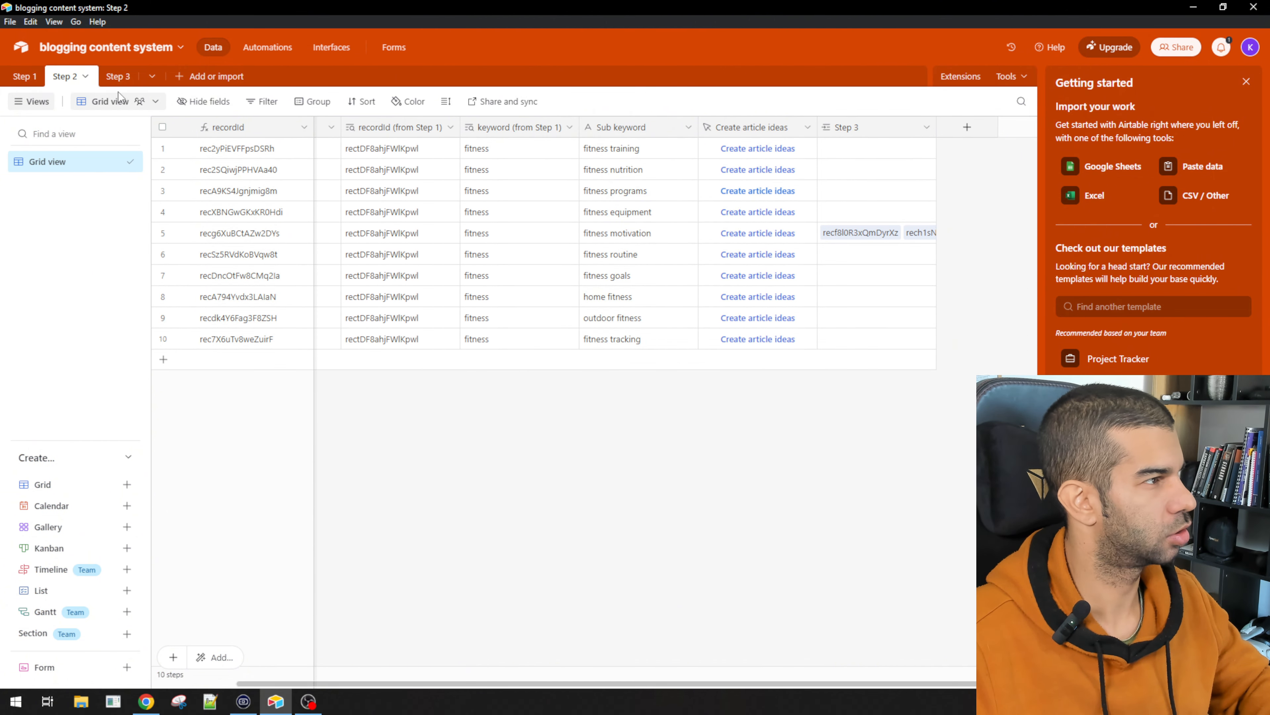
click(116, 78)
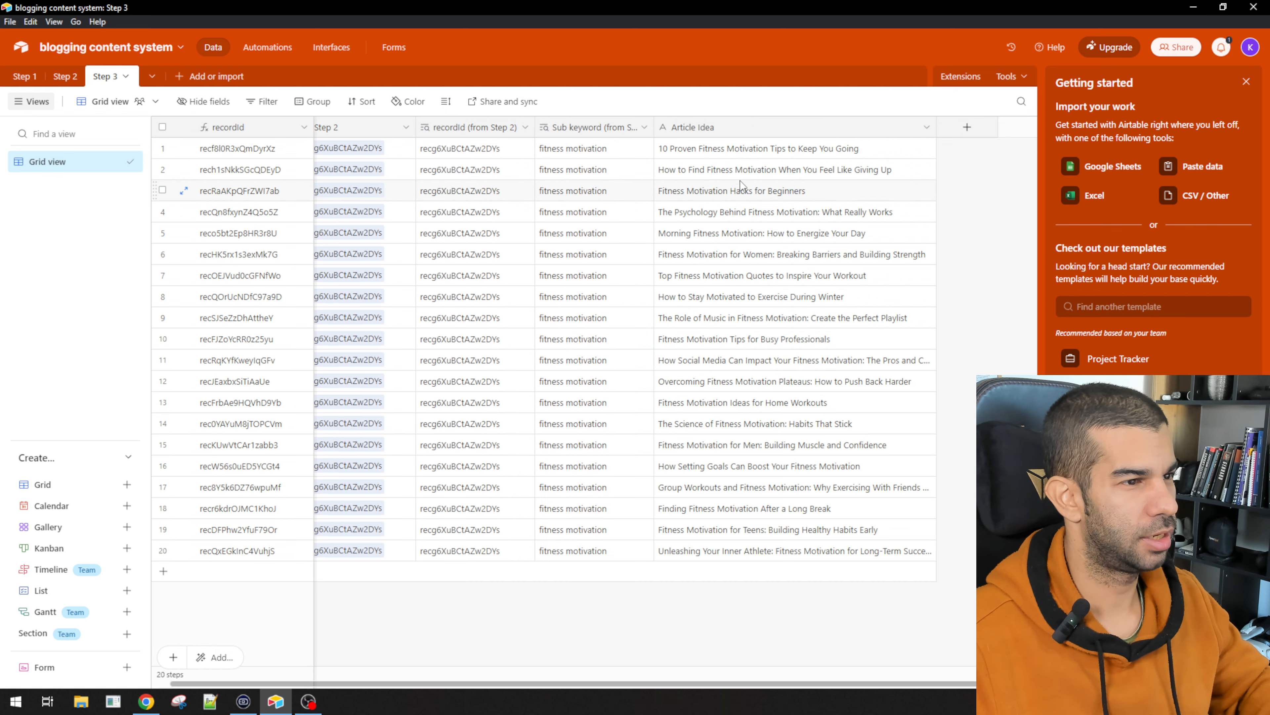